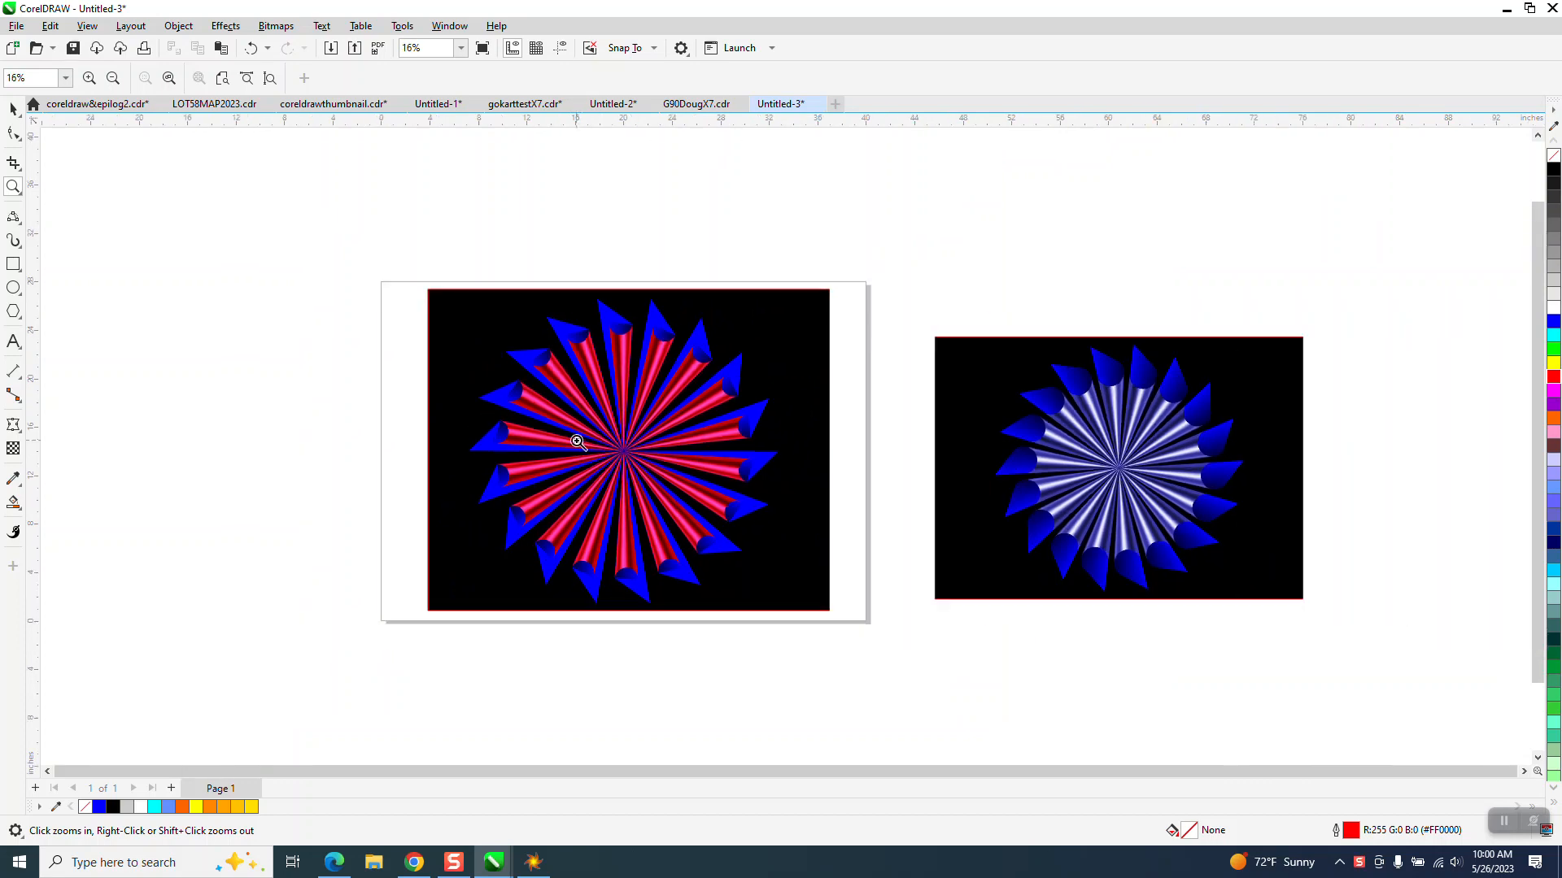
# Move the entire red-and-blue pinwheel artwork off the page, placing it above the blue-and-white pinwheel
pyautogui.click(13, 108)
pyautogui.moveTo(405, 262); pyautogui.dragTo(870, 649)
pyautogui.scroll(-2, 805, 610)
pyautogui.moveTo(699, 492); pyautogui.dragTo(1036, 301)
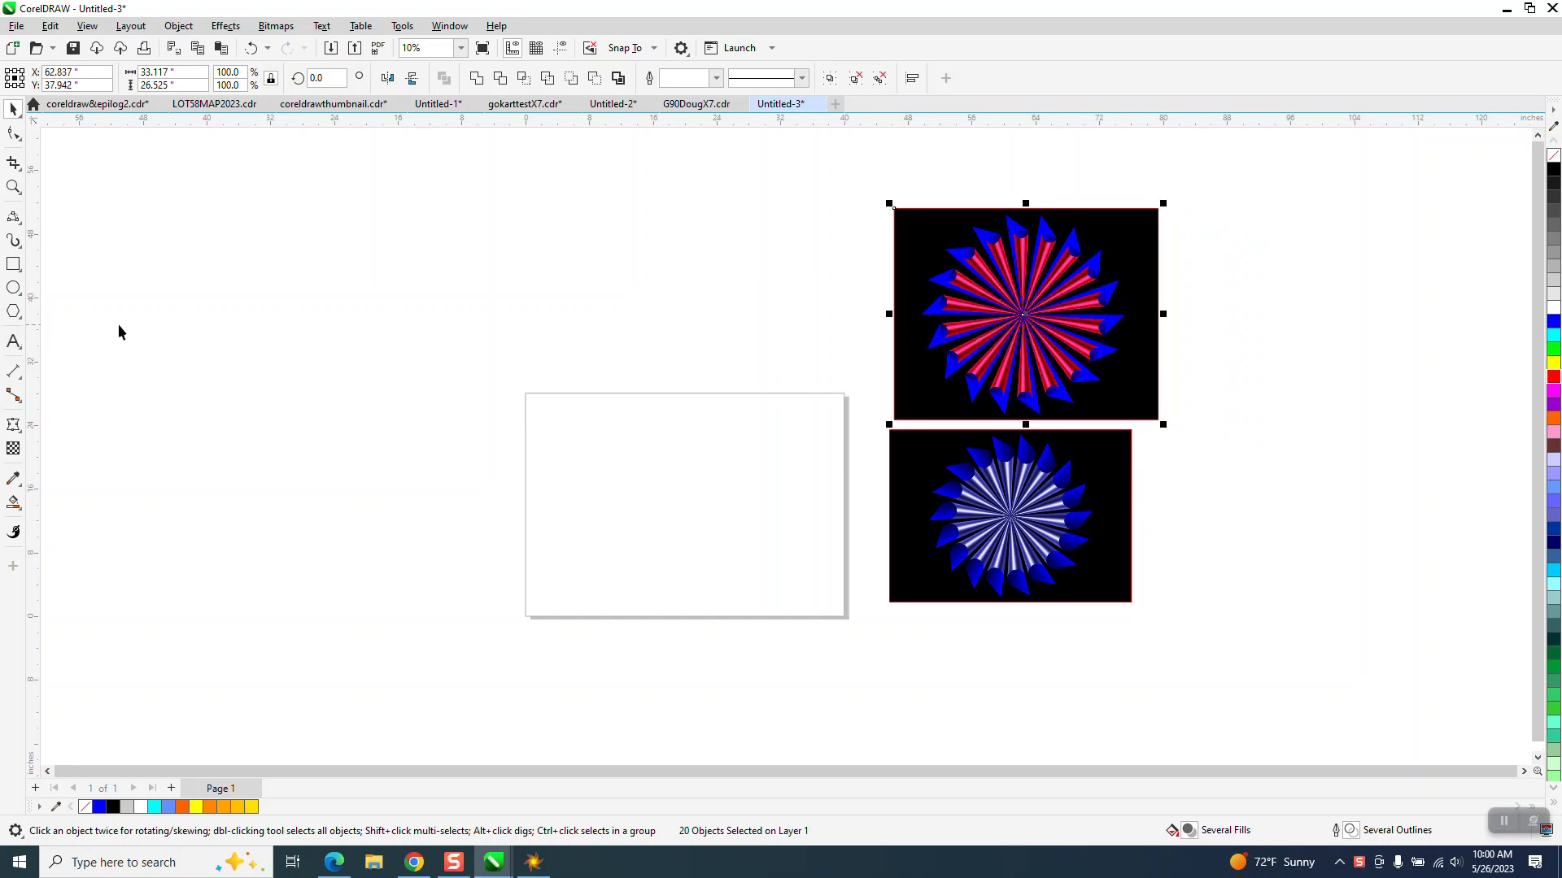
# Draw a six-sided polygon about 16.1 inches wide and 18.6 inches high and center it on the page
pyautogui.click(17, 316)
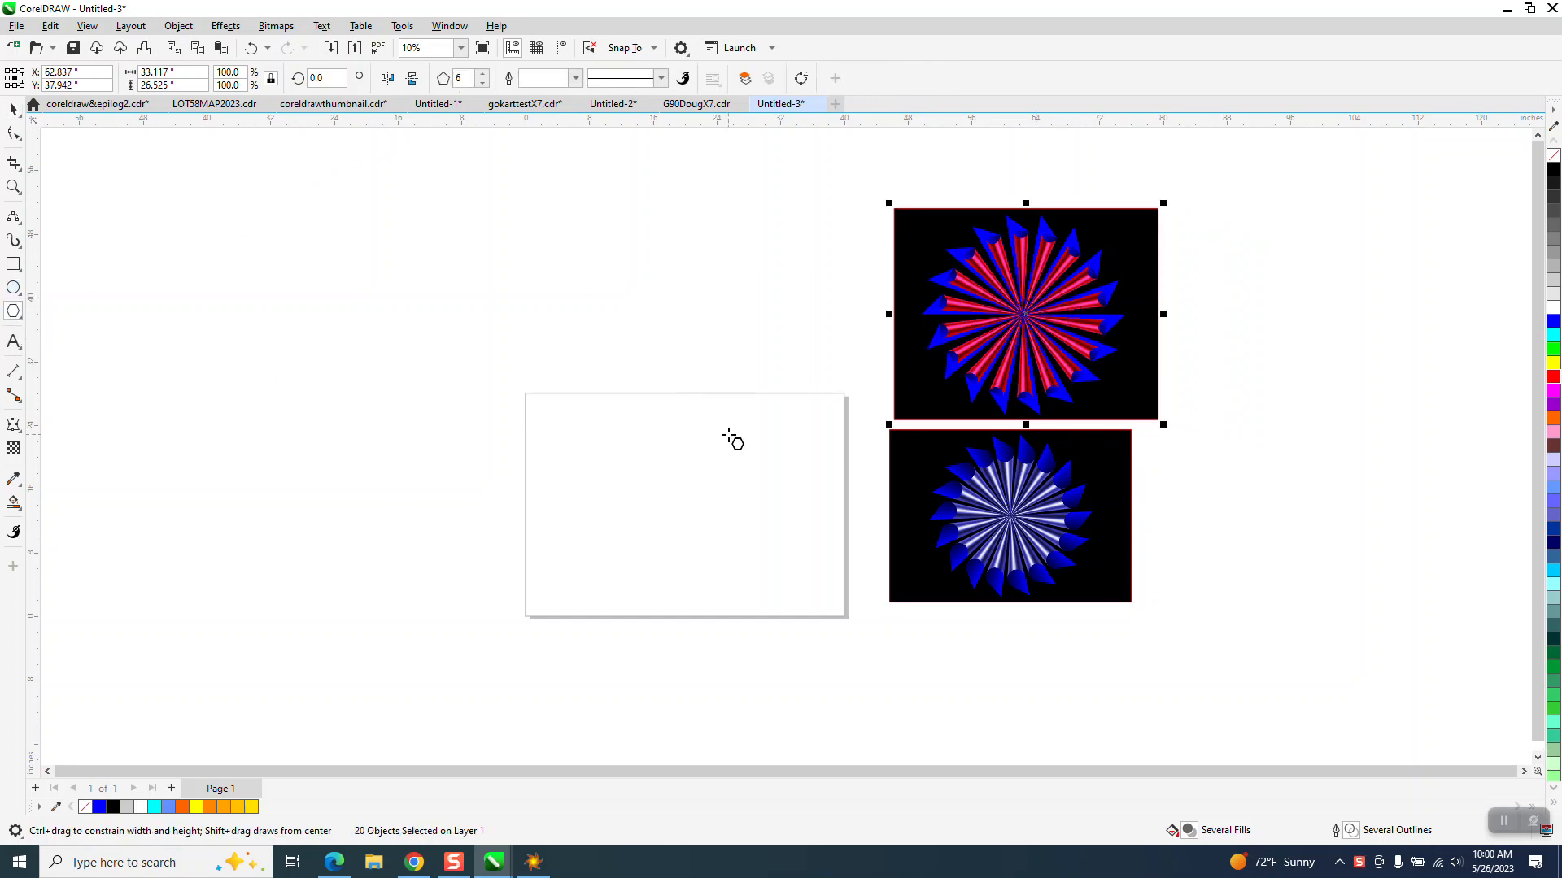
pyautogui.moveTo(742, 432); pyautogui.dragTo(606, 585)
pyautogui.click(13, 108)
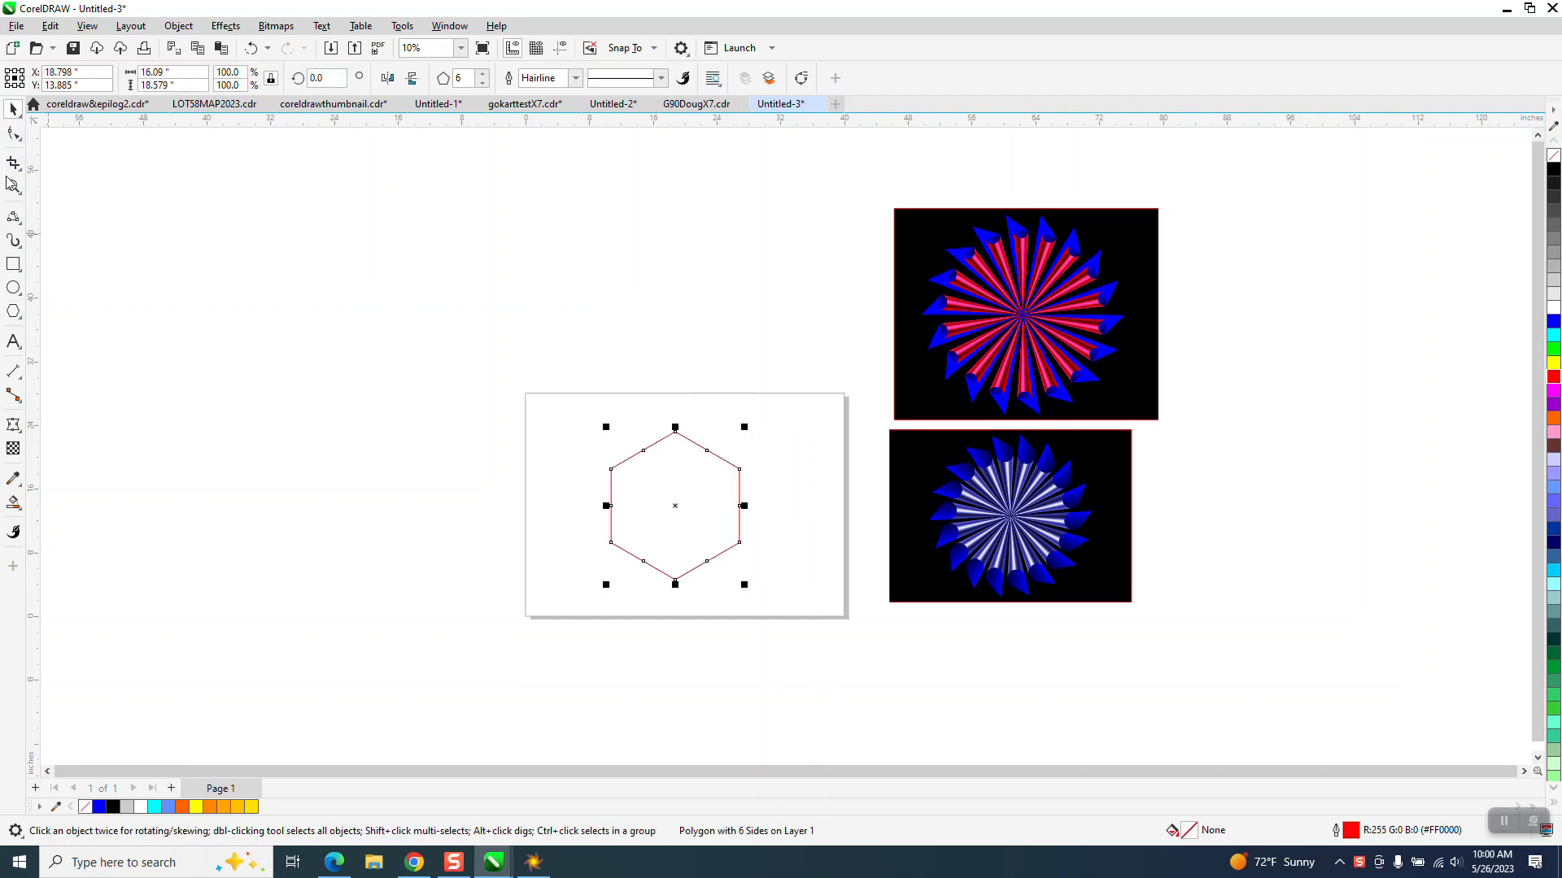
pyautogui.click(13, 186)
pyautogui.moveTo(517, 358); pyautogui.dragTo(1001, 632)
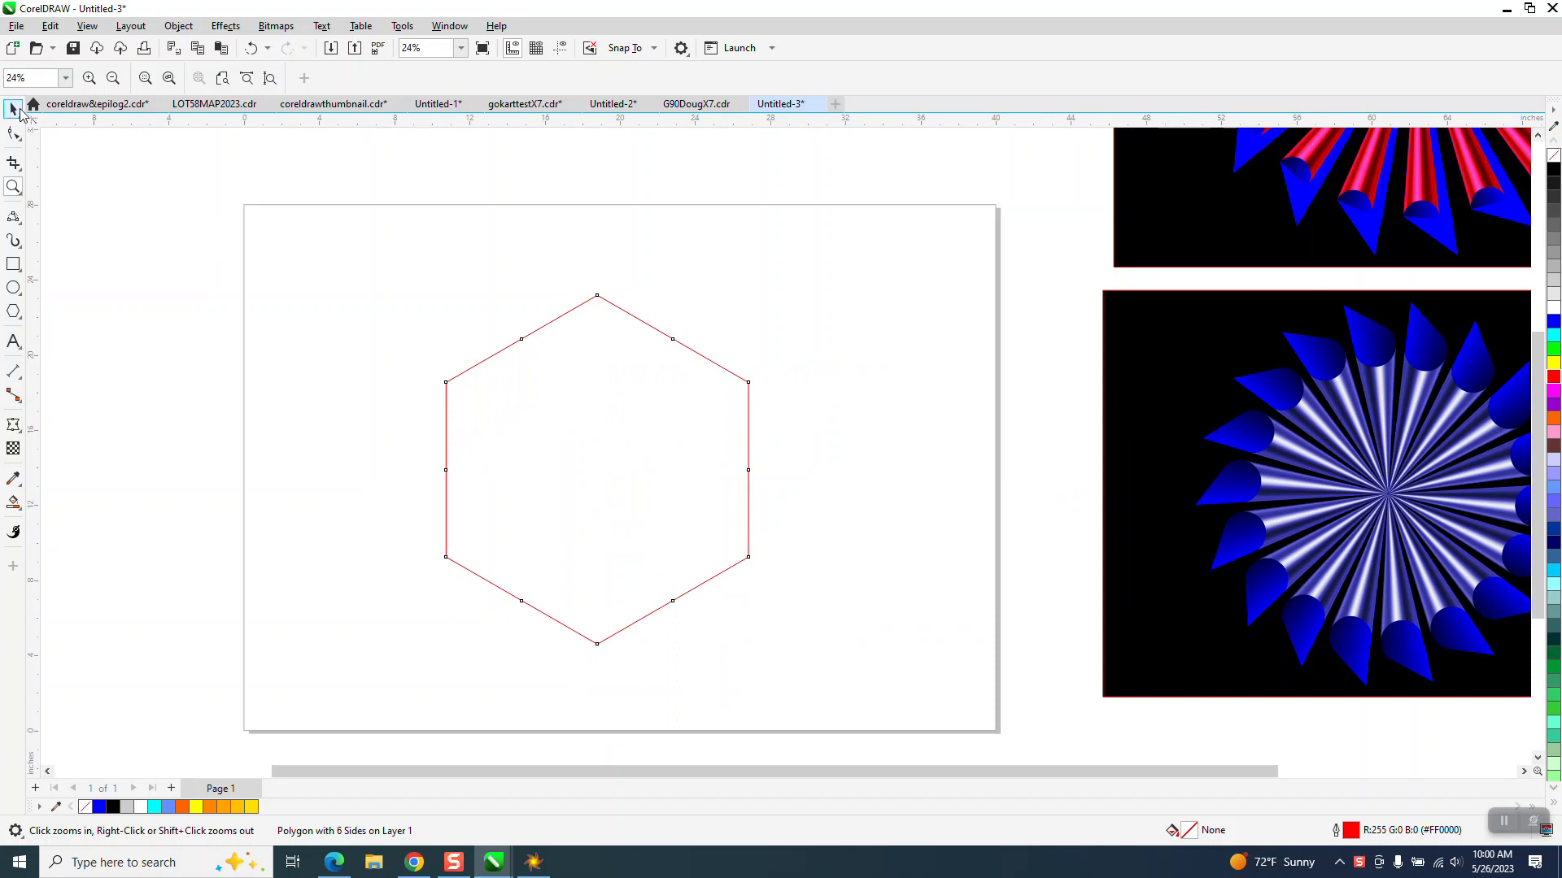
pyautogui.click(13, 109)
pyautogui.moveTo(688, 347); pyautogui.dragTo(708, 331)
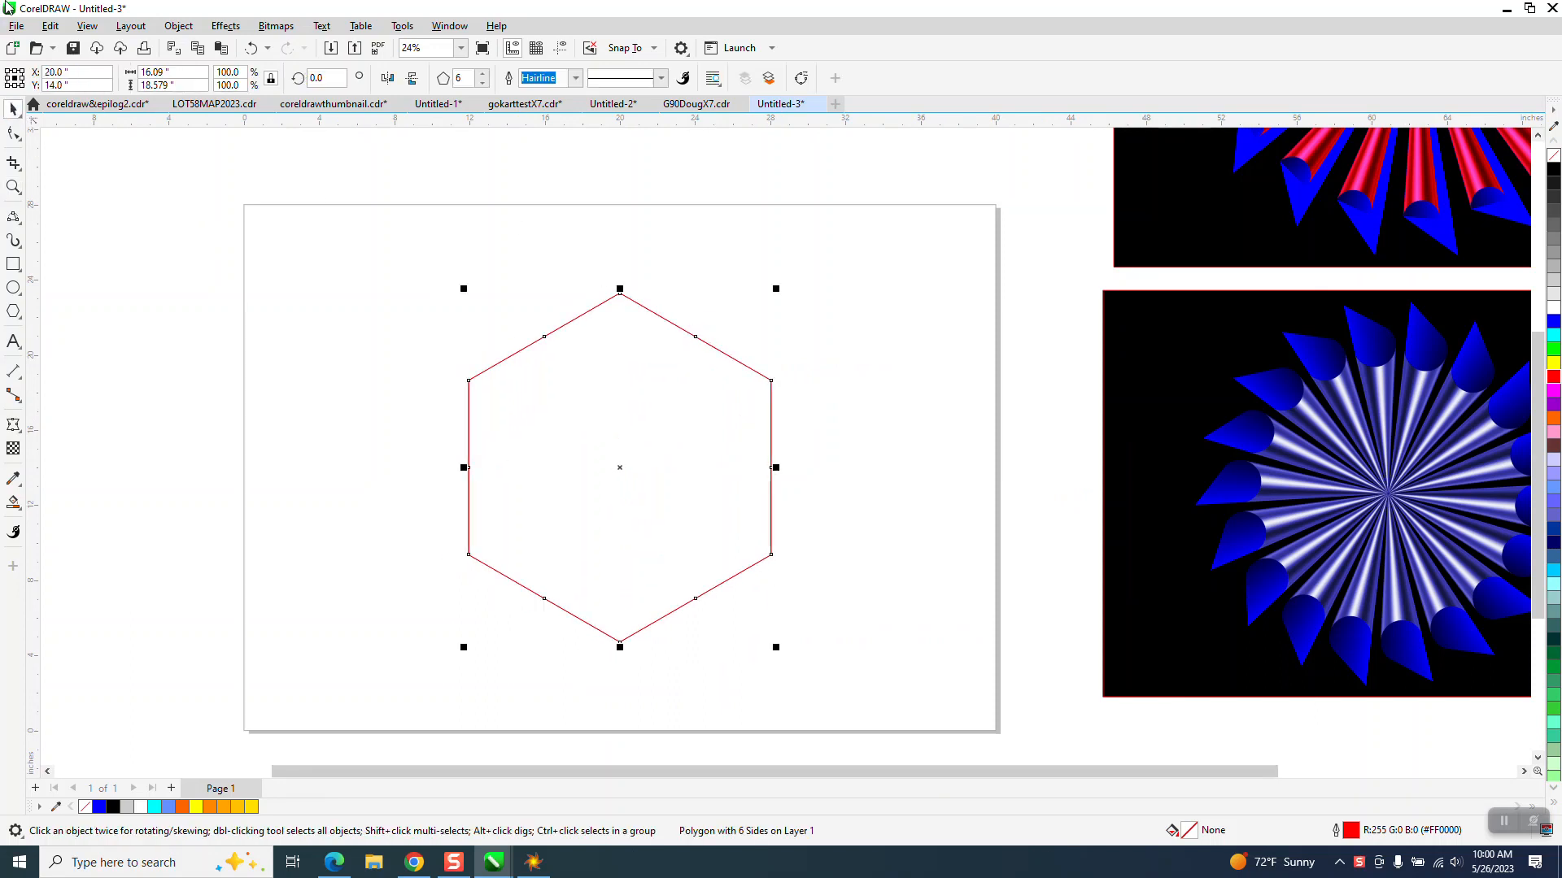
# Create a copy of the hexagon rotated 30 degrees about the same center
pyautogui.click(311, 79)
pyautogui.write('30')
pyautogui.press('Return')
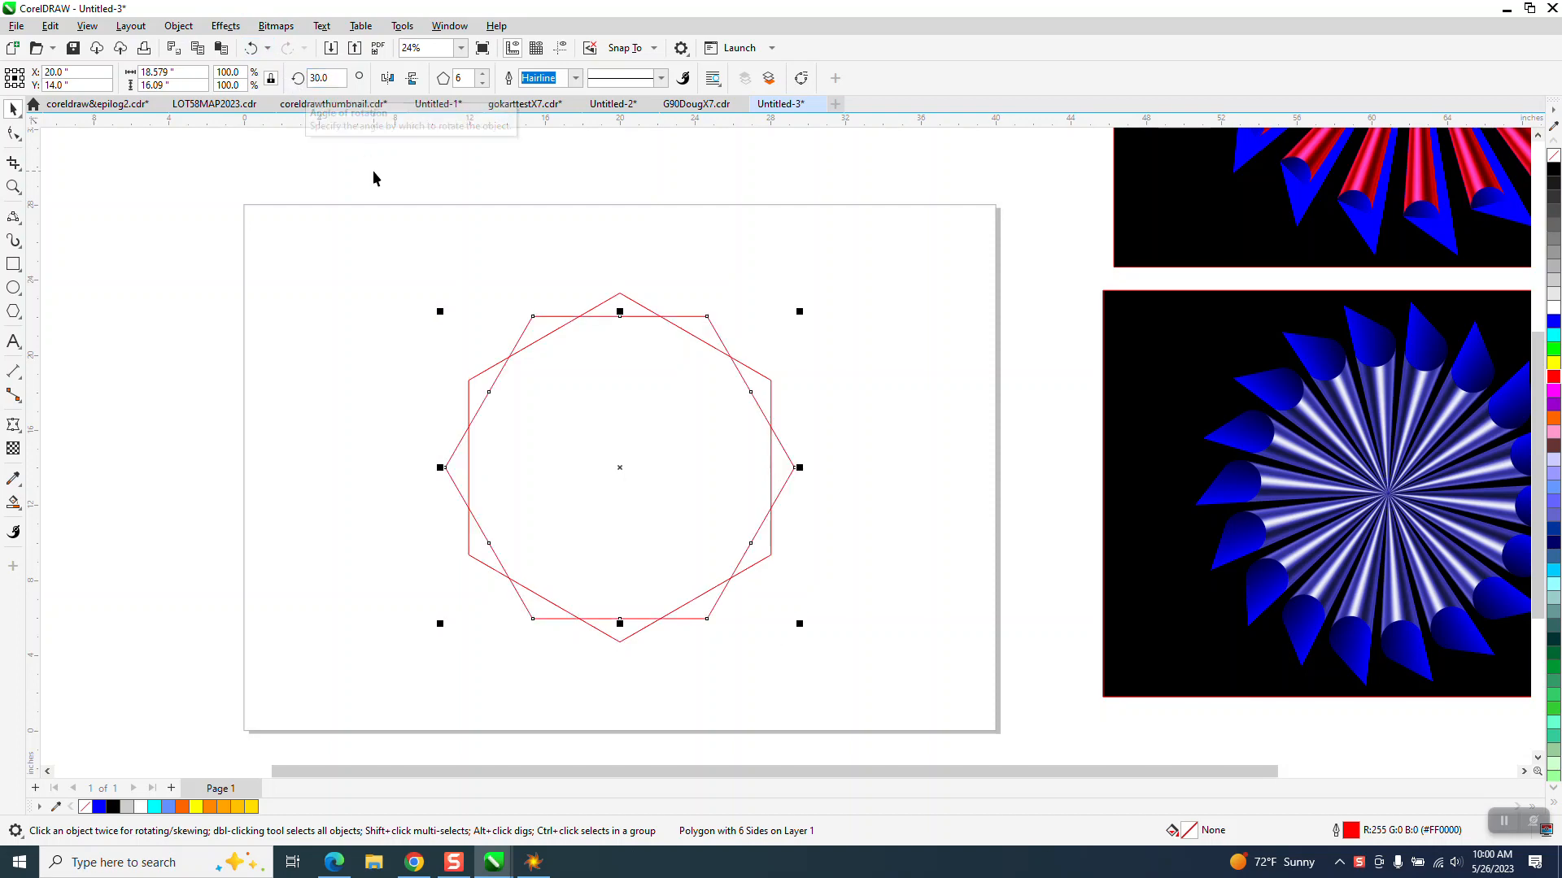
pyautogui.click(13, 217)
pyautogui.moveTo(362, 236); pyautogui.dragTo(345, 641)
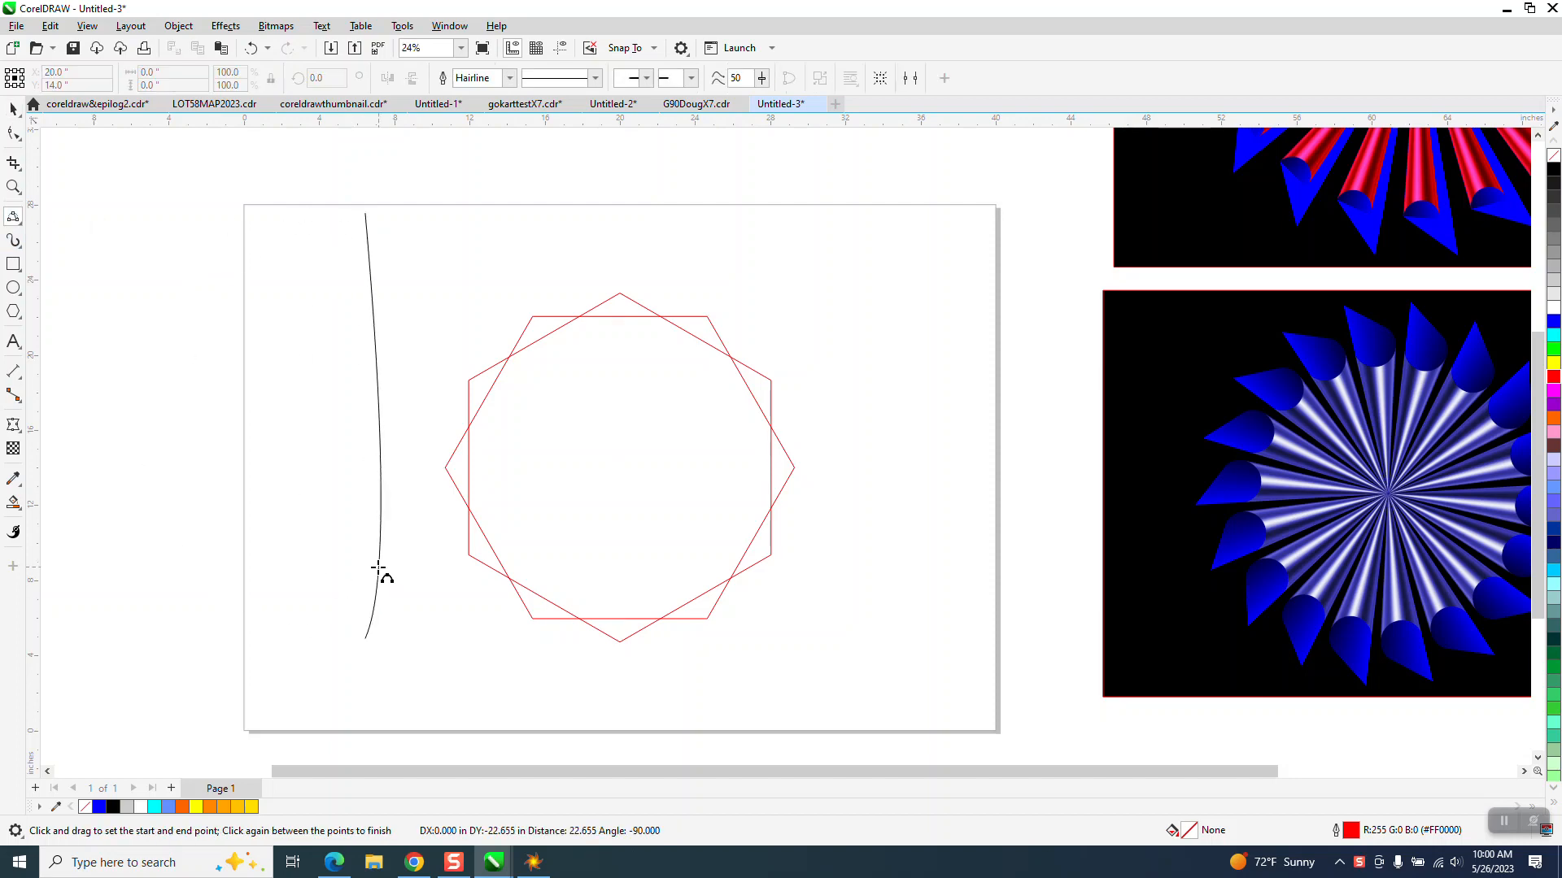
pyautogui.click(382, 481)
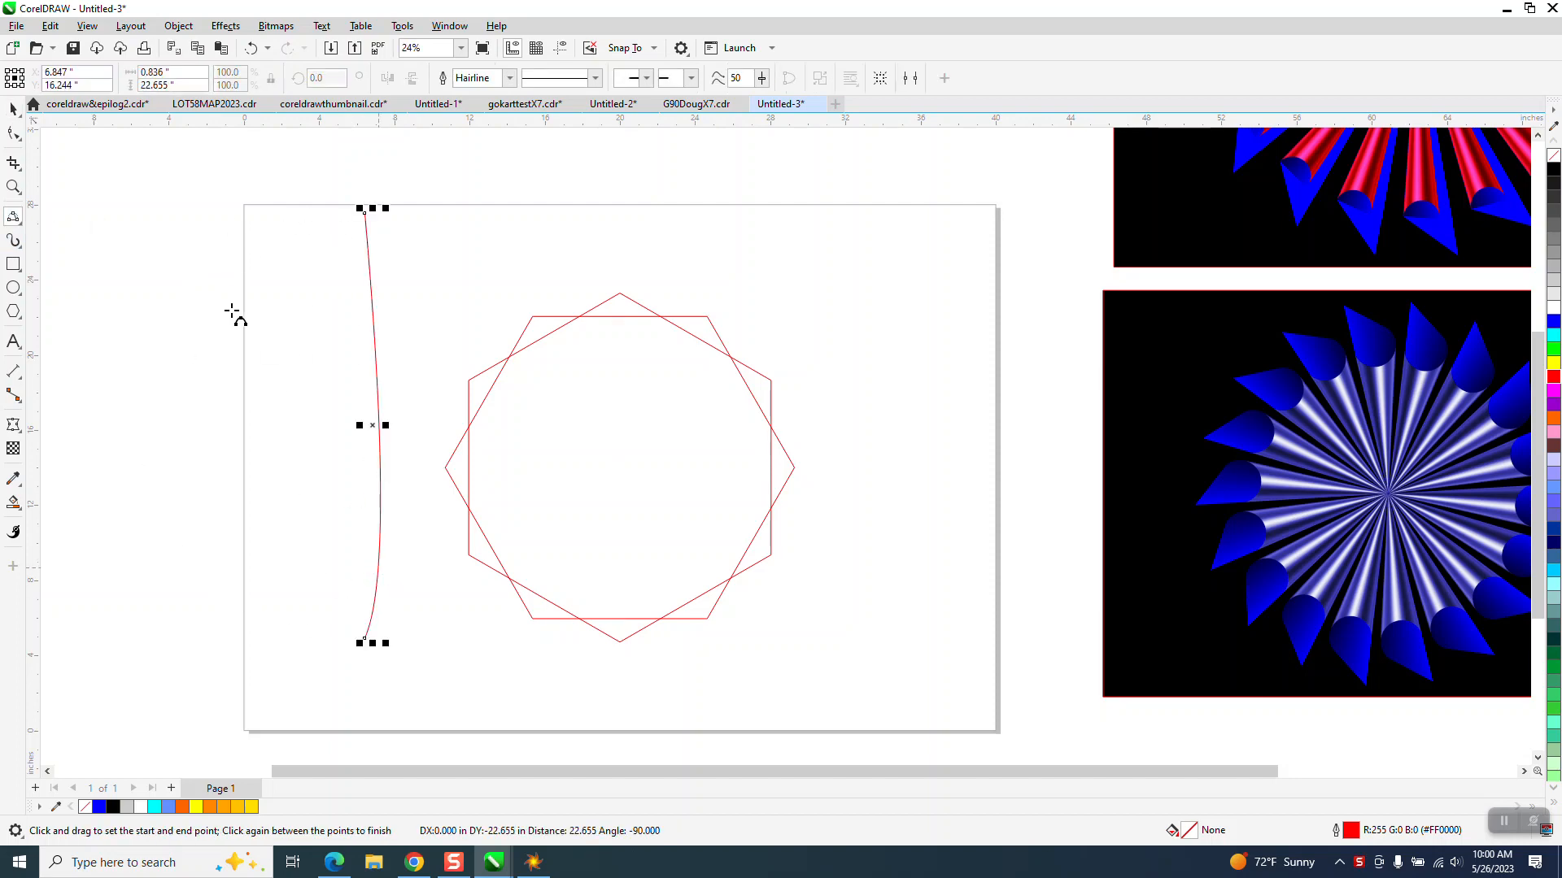
pyautogui.click(250, 47)
# Draw a vertical 2-point line about 21 inches long and center it on the page across the hexagons
pyautogui.click(19, 226)
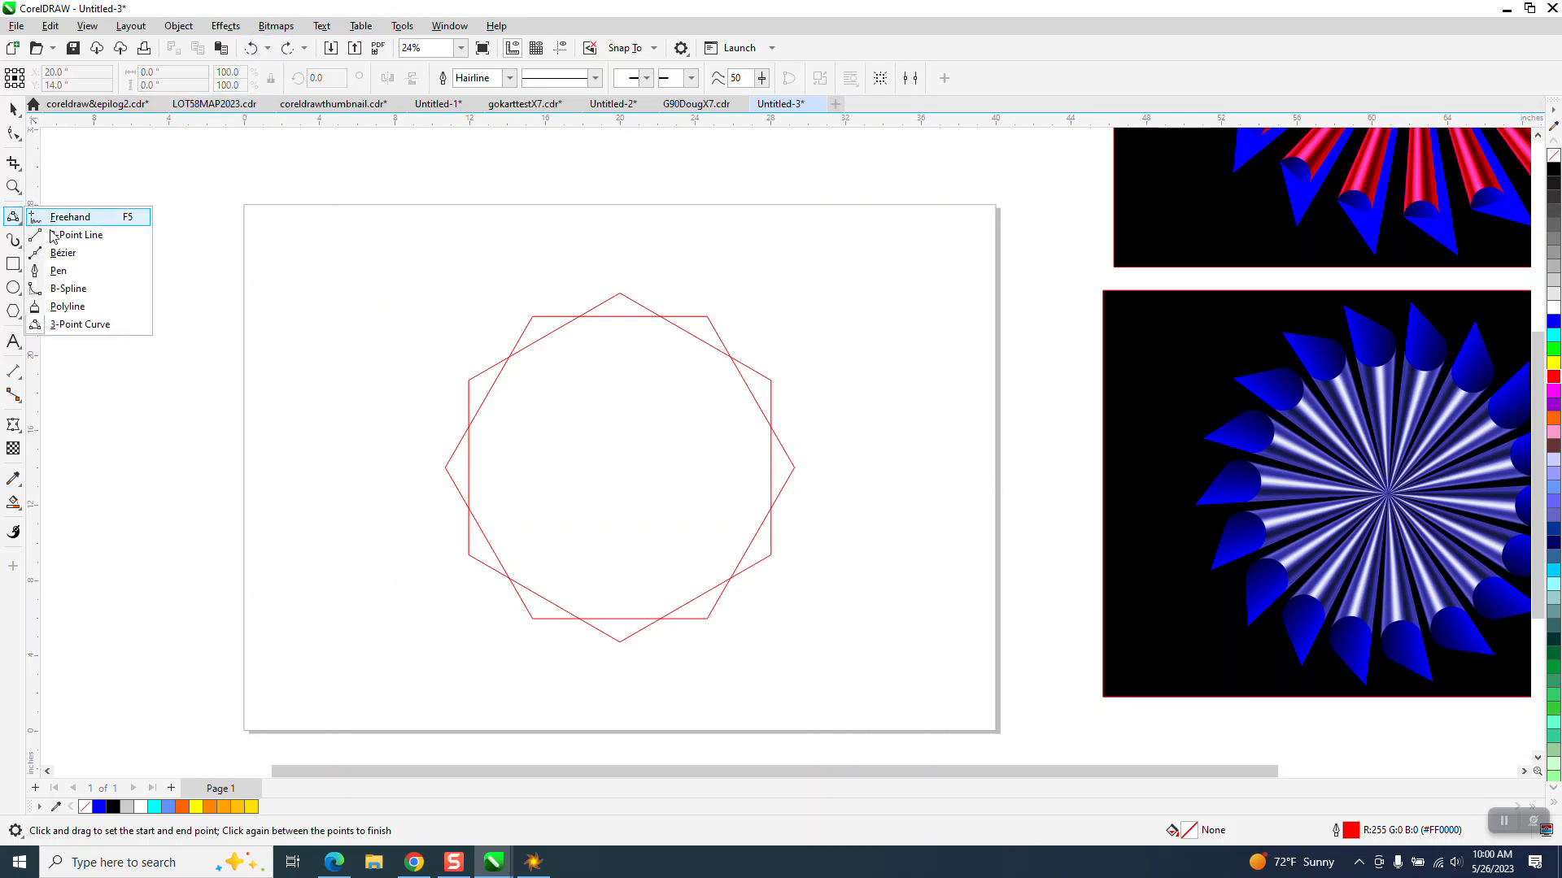
pyautogui.click(81, 233)
pyautogui.moveTo(297, 283); pyautogui.dragTo(307, 687)
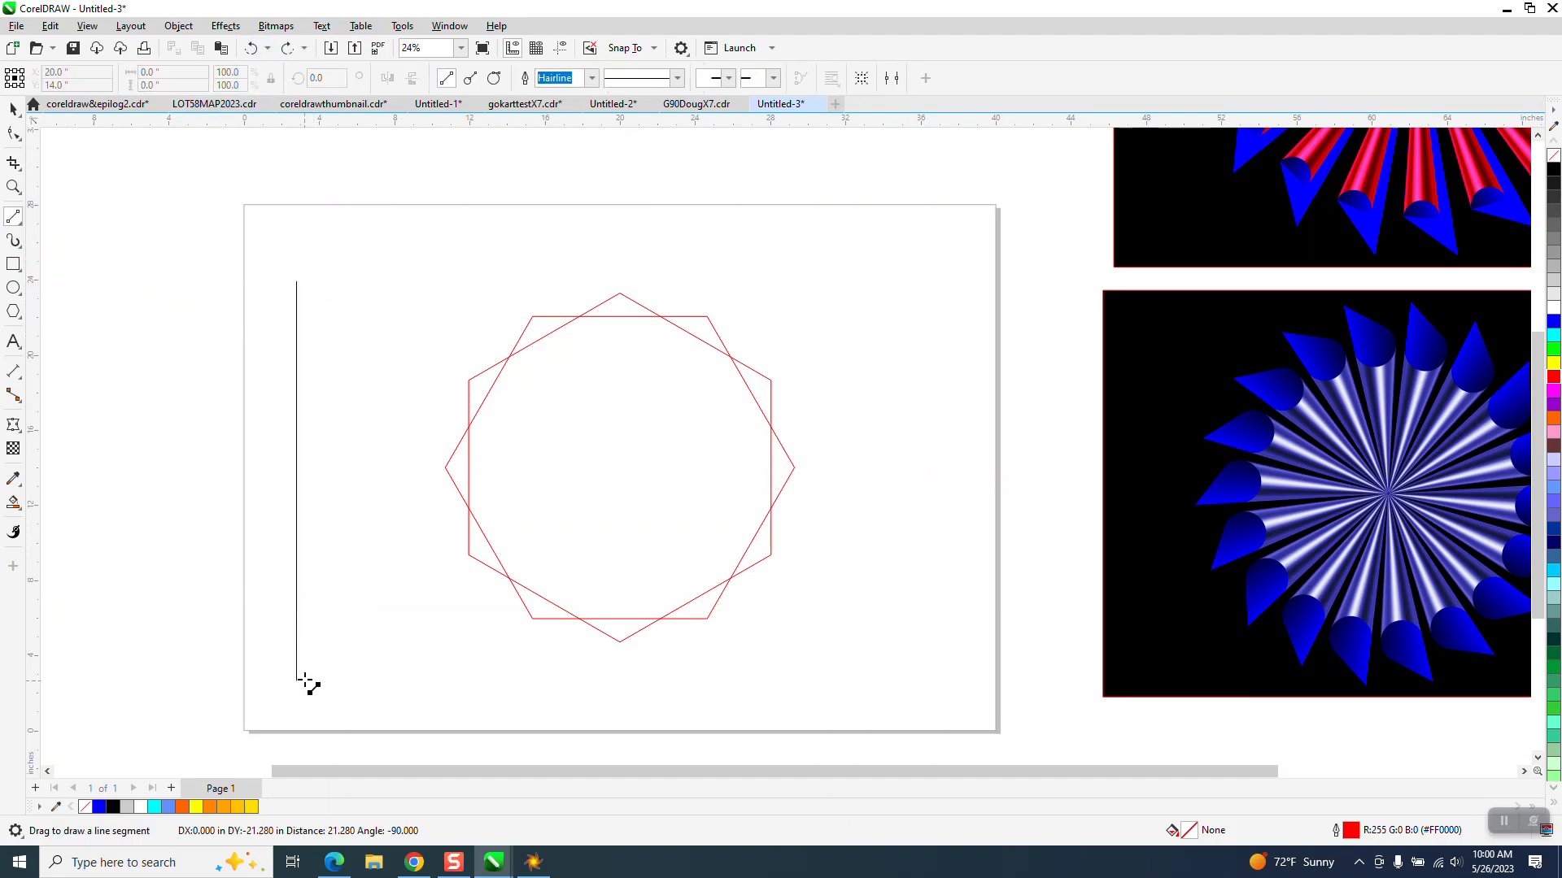
pyautogui.press('p')
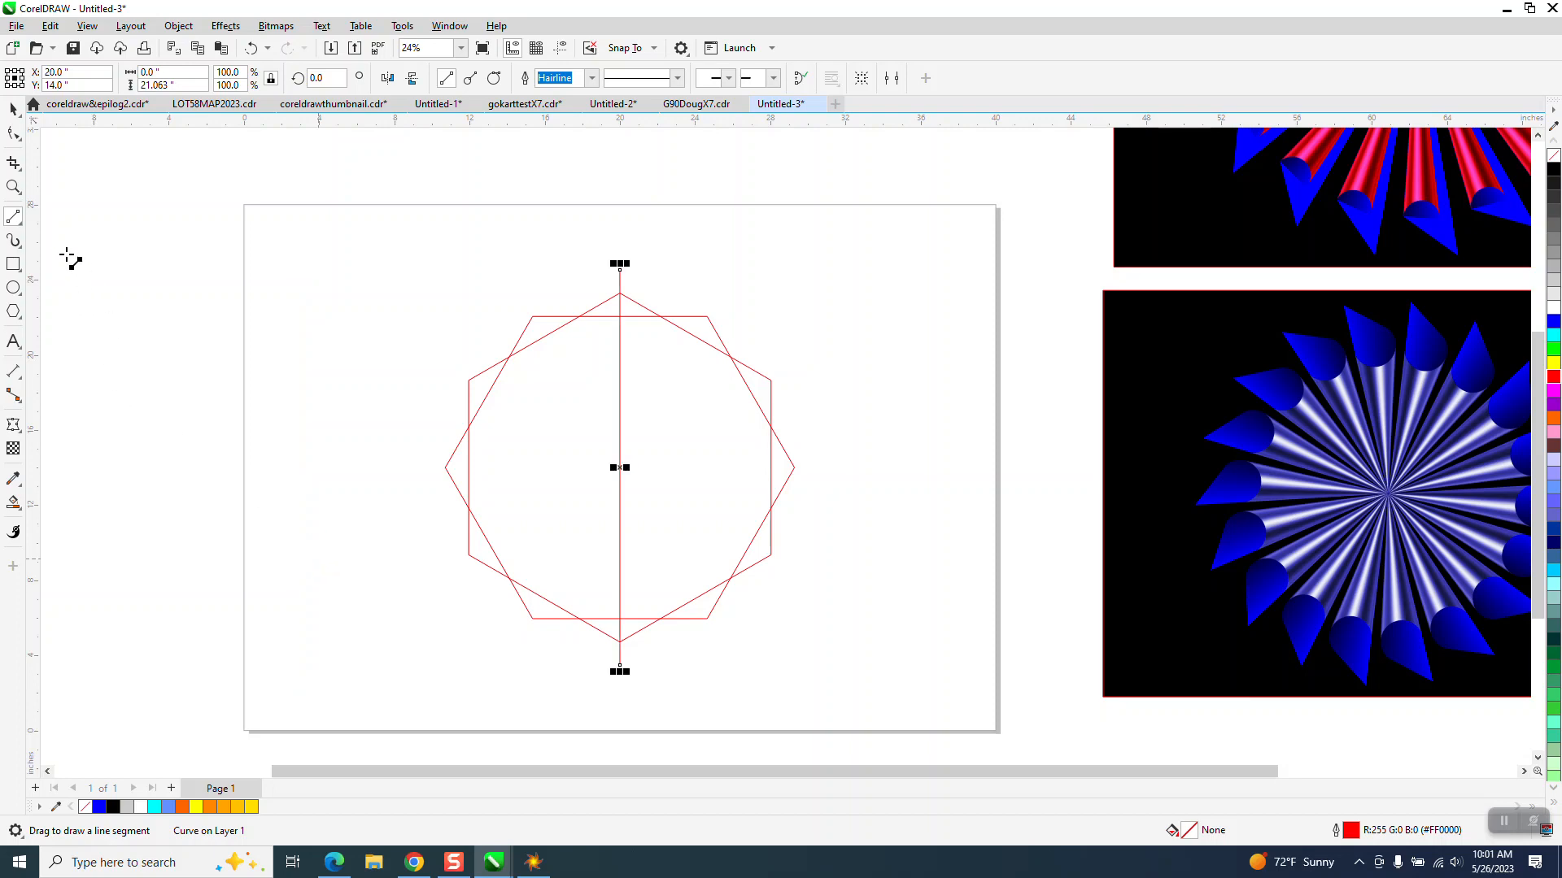
# Create a copy of the vertical line rotated 30 degrees about its center
pyautogui.click(14, 109)
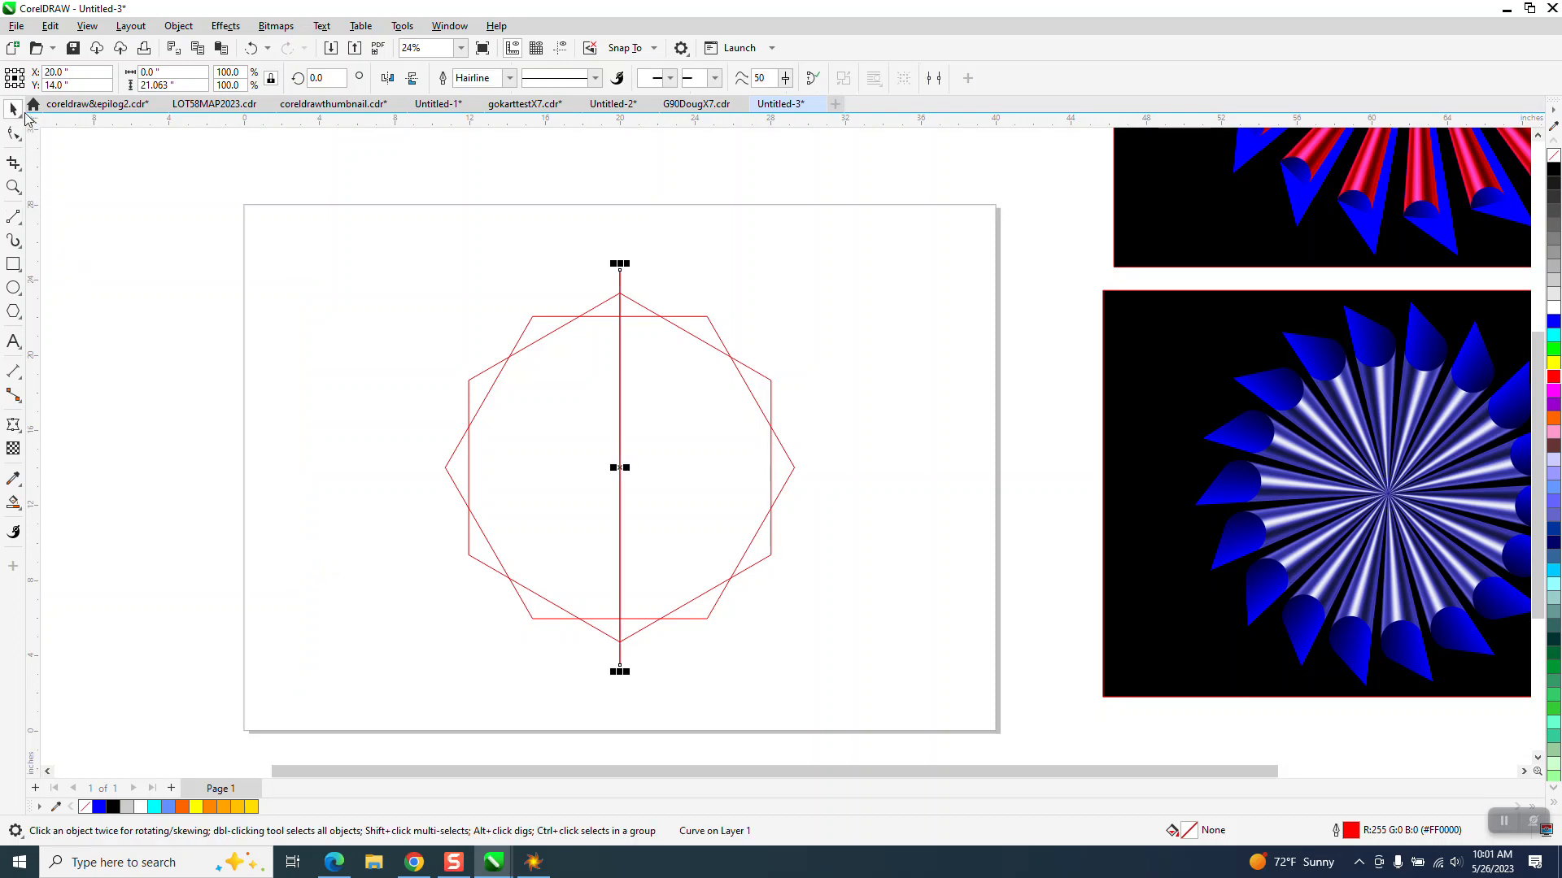
pyautogui.click(337, 78)
pyautogui.write('30')
pyautogui.press('Return')
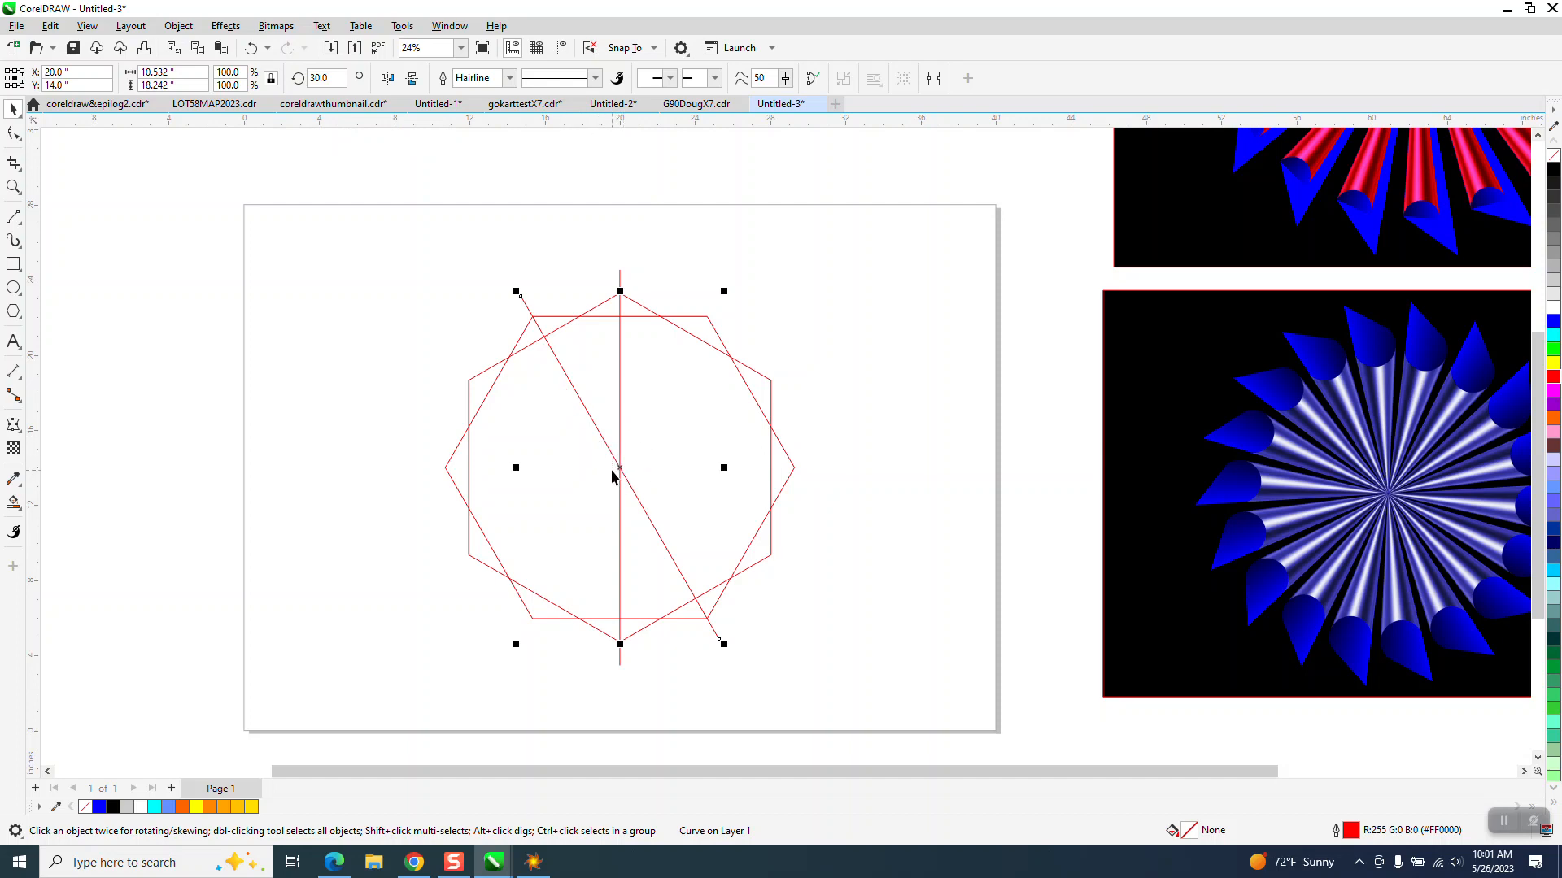
# Draw a 2-point line from the upright hexagon's top vertex to the rotated hexagon's upper-left vertex
pyautogui.click(27, 193)
pyautogui.moveTo(475, 244); pyautogui.dragTo(790, 468)
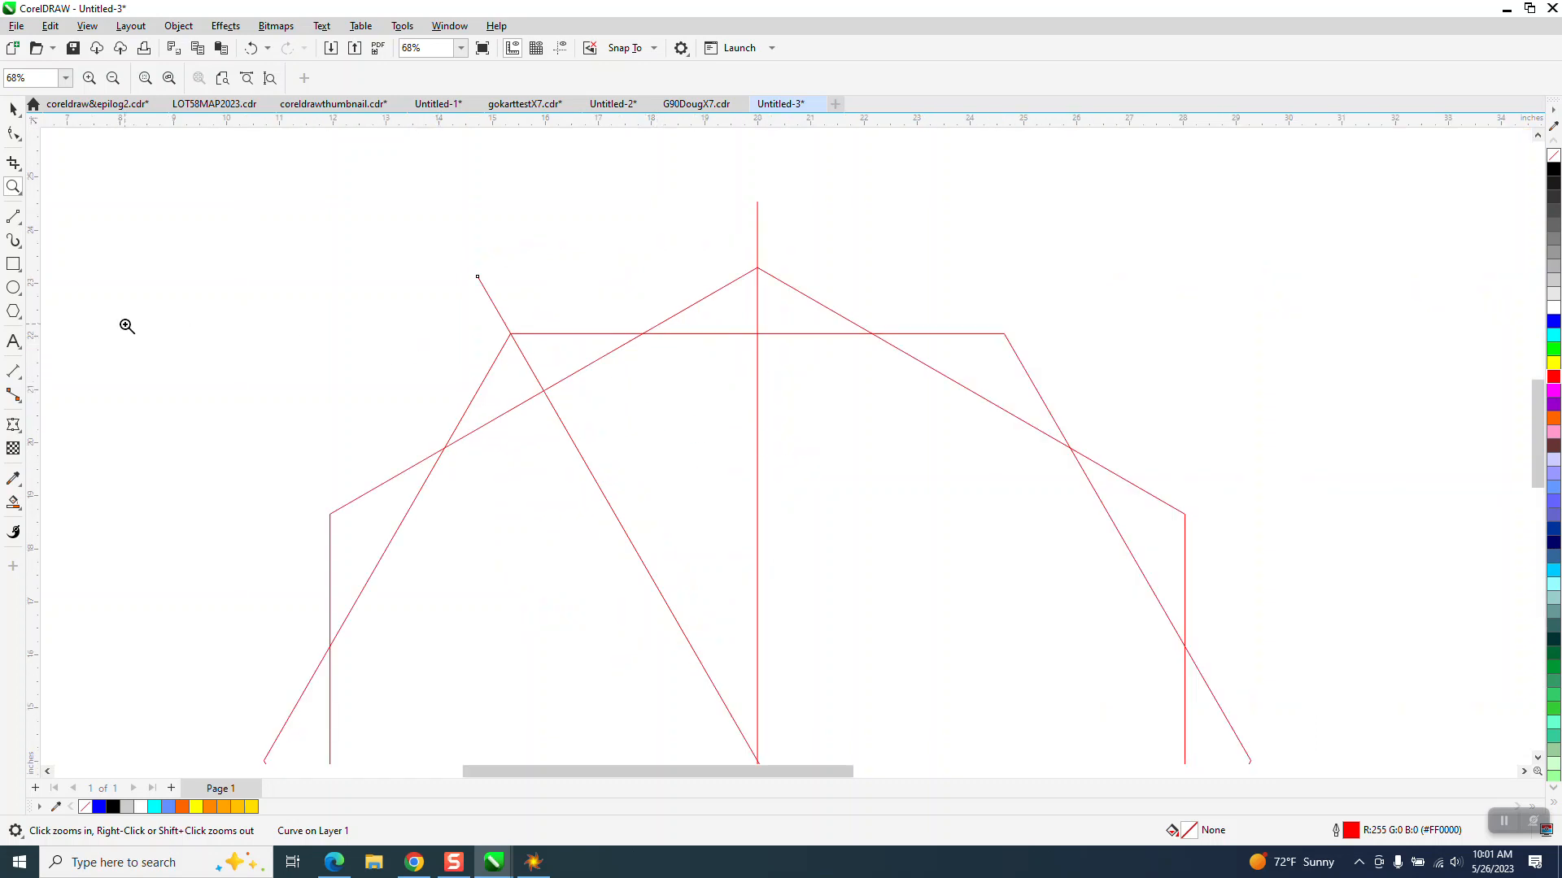
pyautogui.click(14, 218)
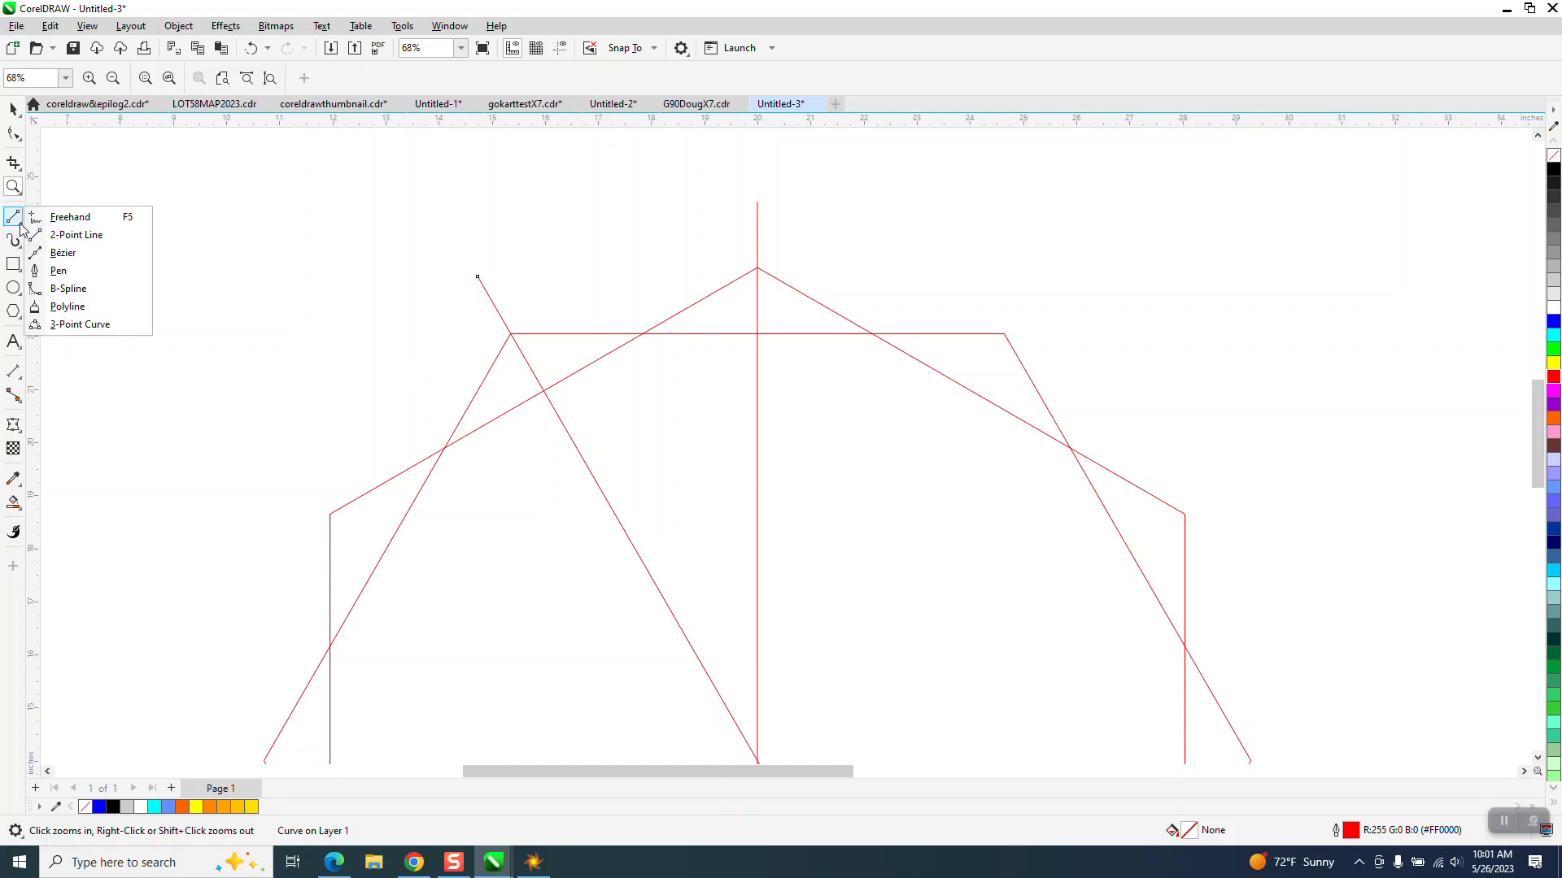
pyautogui.click(75, 241)
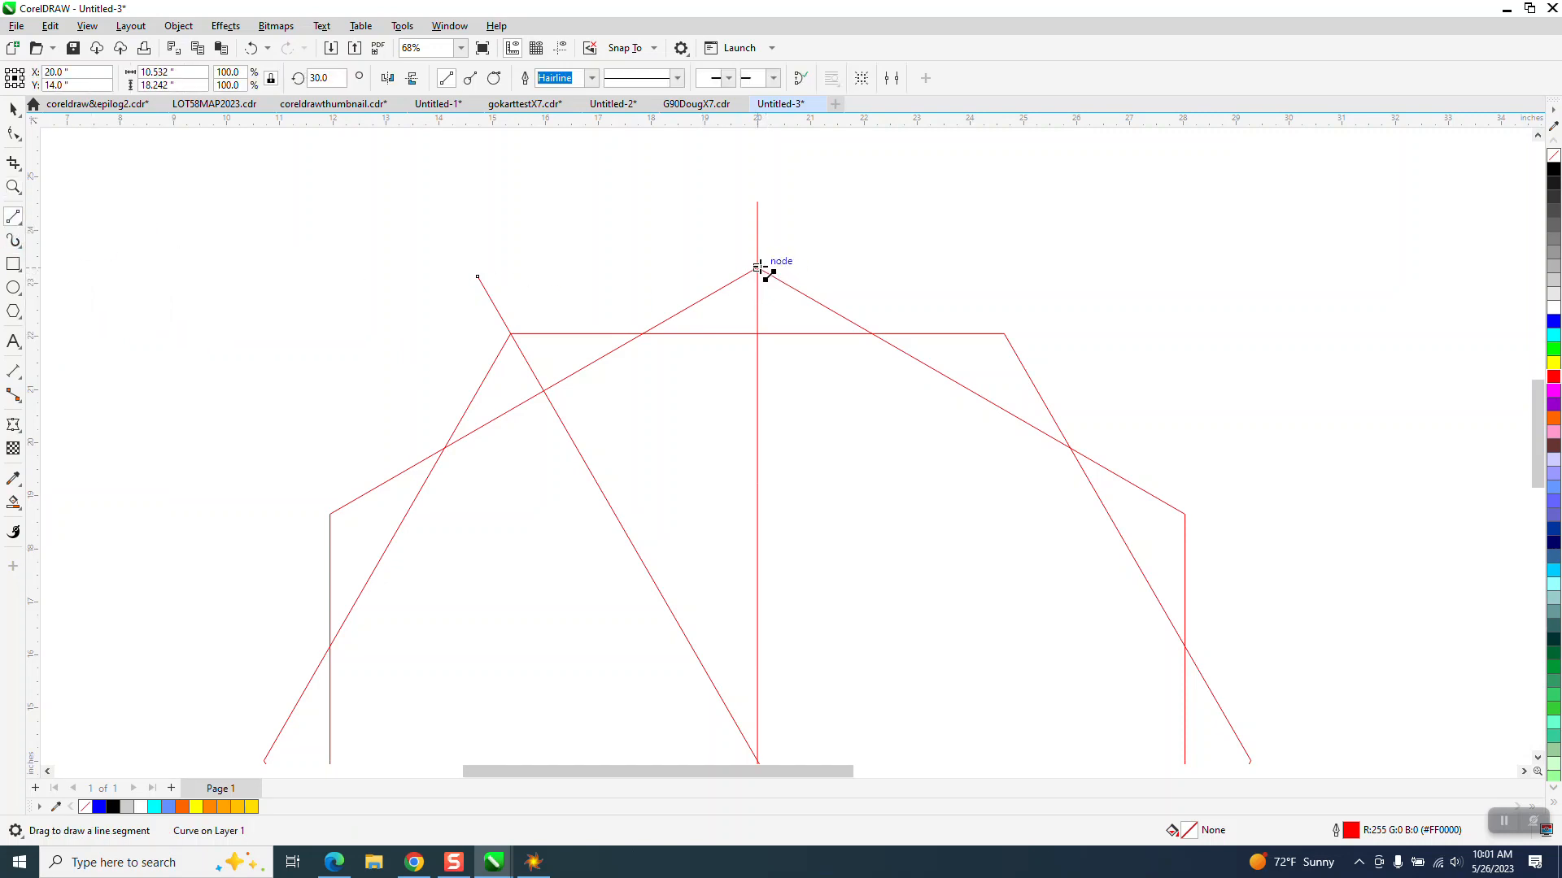
pyautogui.moveTo(757, 269); pyautogui.dragTo(511, 333)
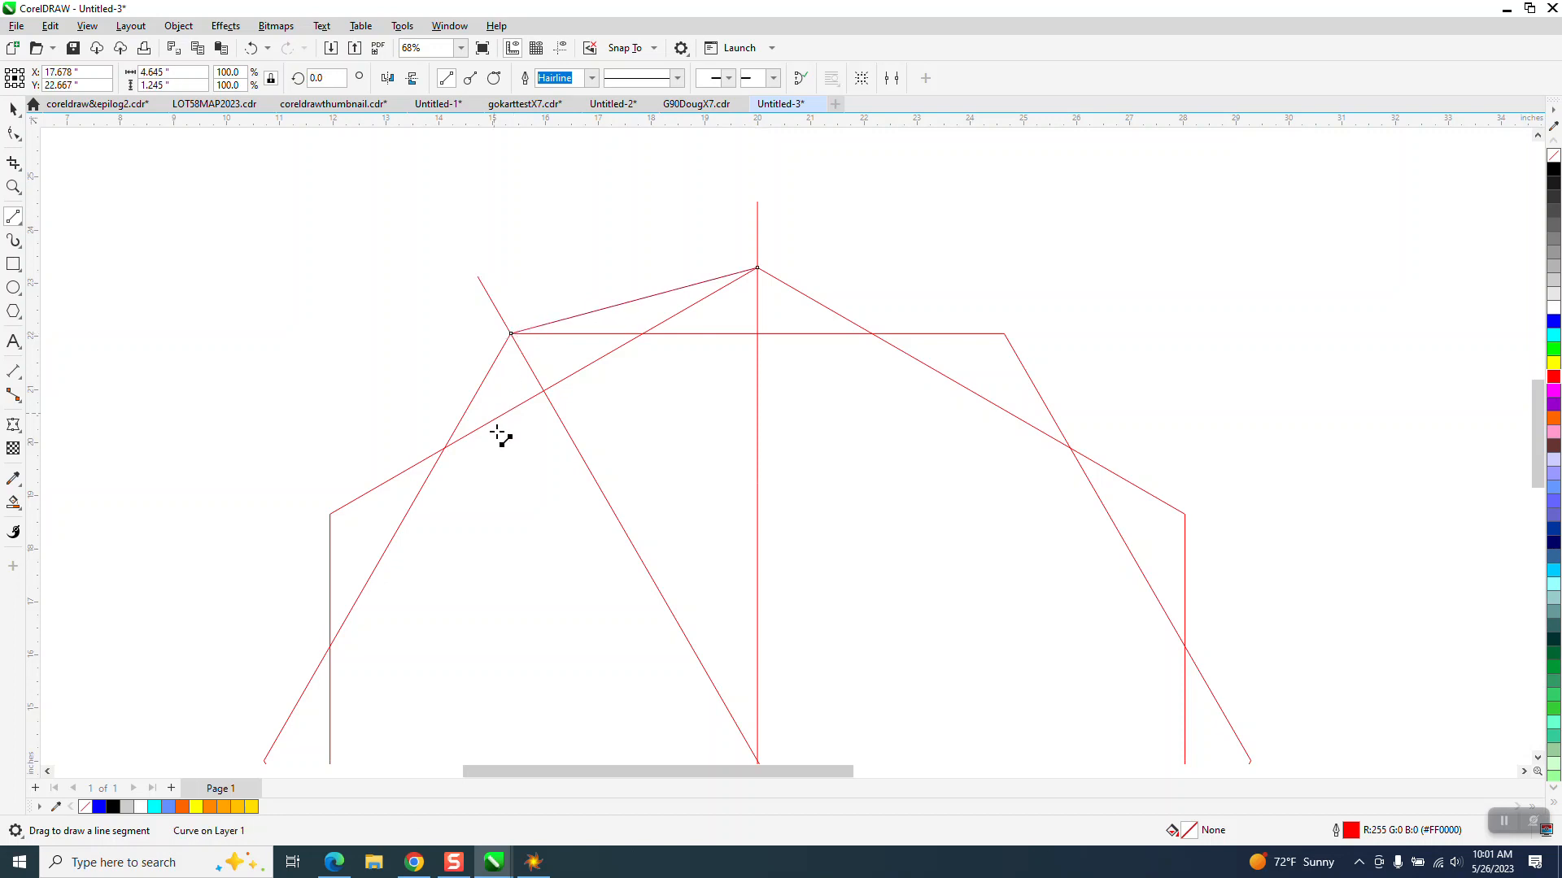
# Remove the hexagon segments crossing the upper wedge between the two center lines with Virtual Segment Delete
pyautogui.click(14, 163)
pyautogui.click(25, 172)
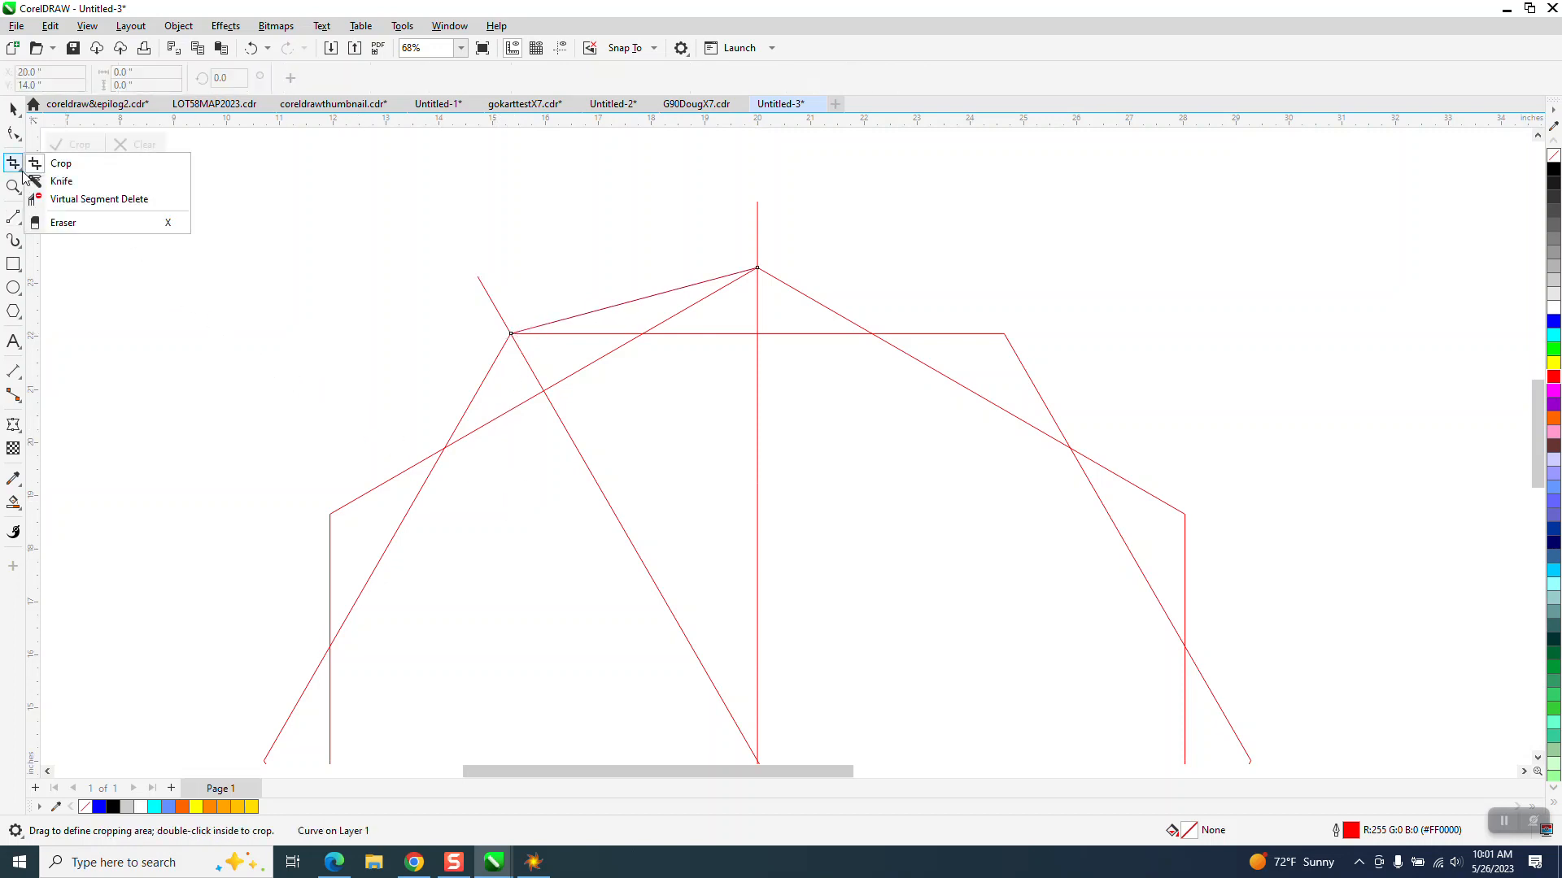
pyautogui.click(91, 196)
pyautogui.moveTo(636, 315); pyautogui.dragTo(685, 393)
pyautogui.scroll(-3, 468, 305)
pyautogui.scroll(-1, 464, 294)
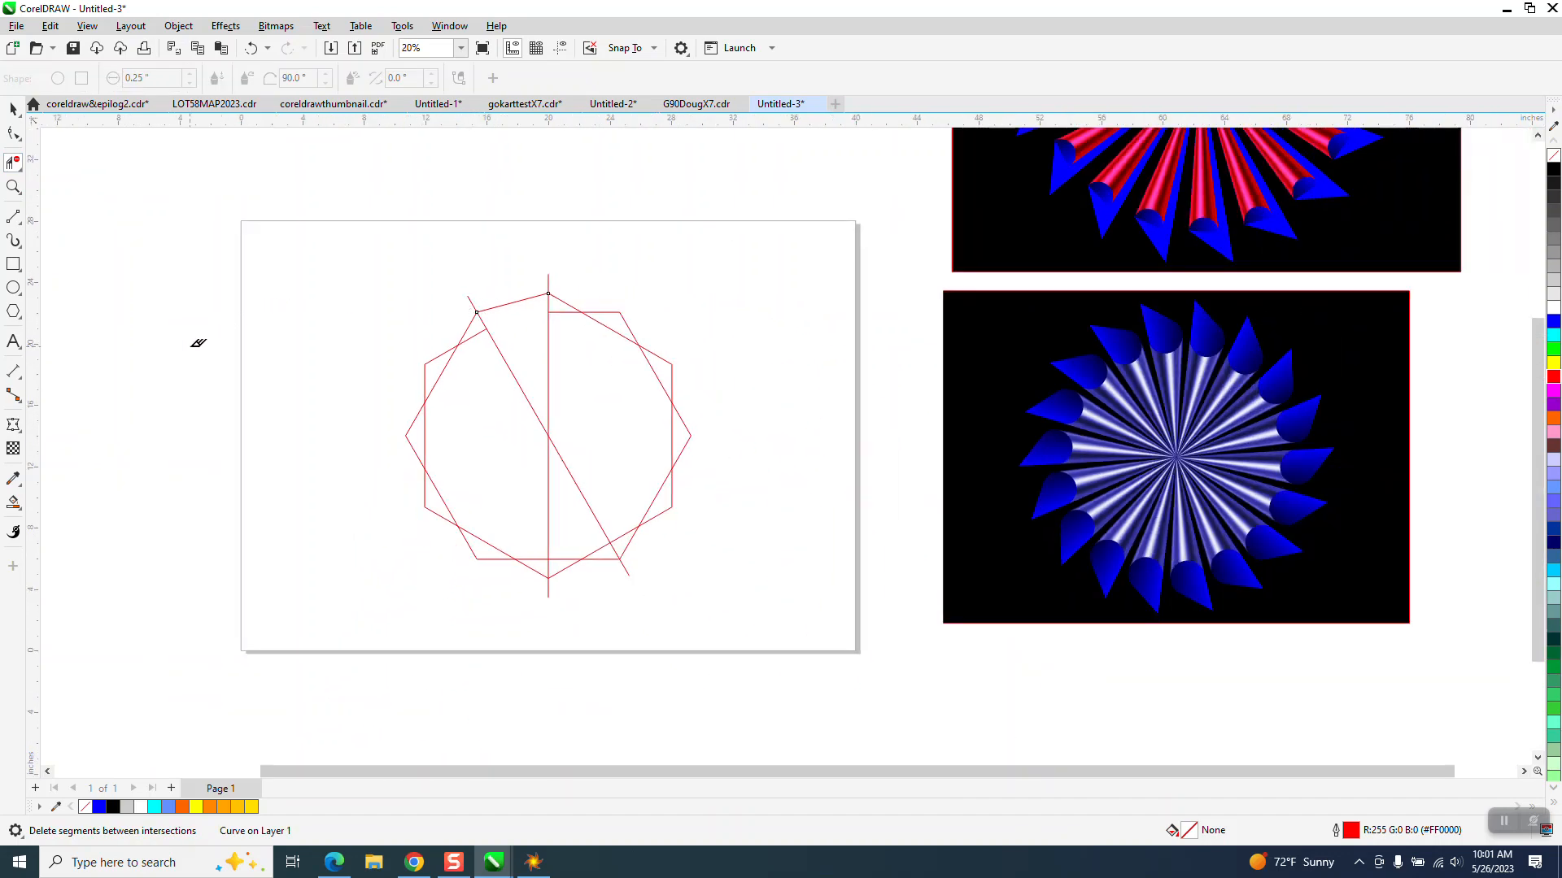
# Smart Fill the wedge between the two center lines with blue and move the filled shape 20 inches left, off the page
pyautogui.click(14, 503)
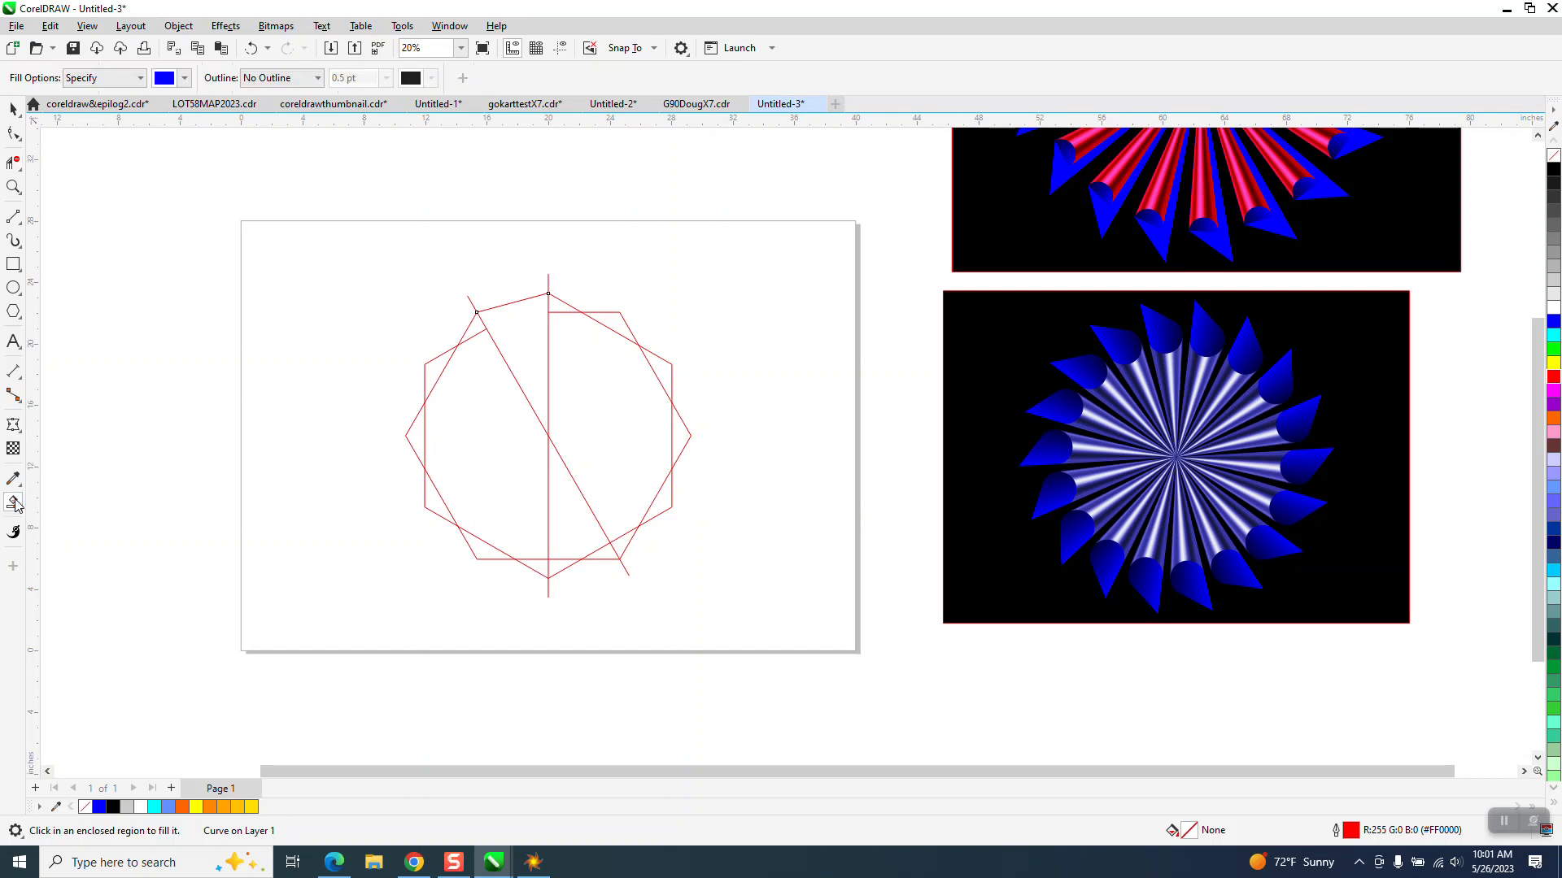
pyautogui.click(533, 361)
pyautogui.press('Left')
pyautogui.press('Left')
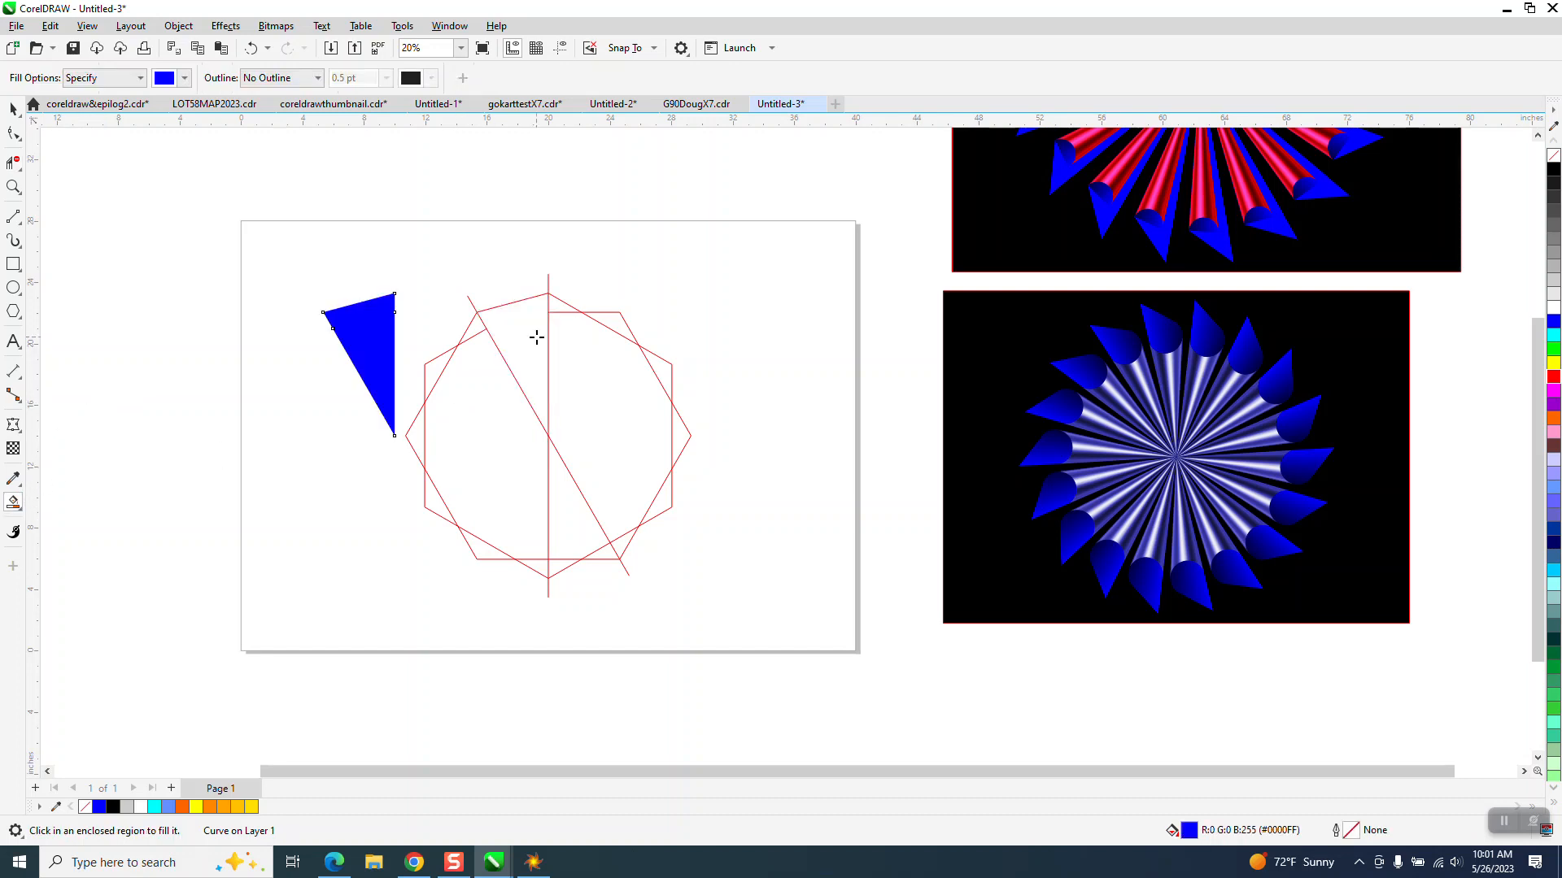
pyautogui.click(13, 108)
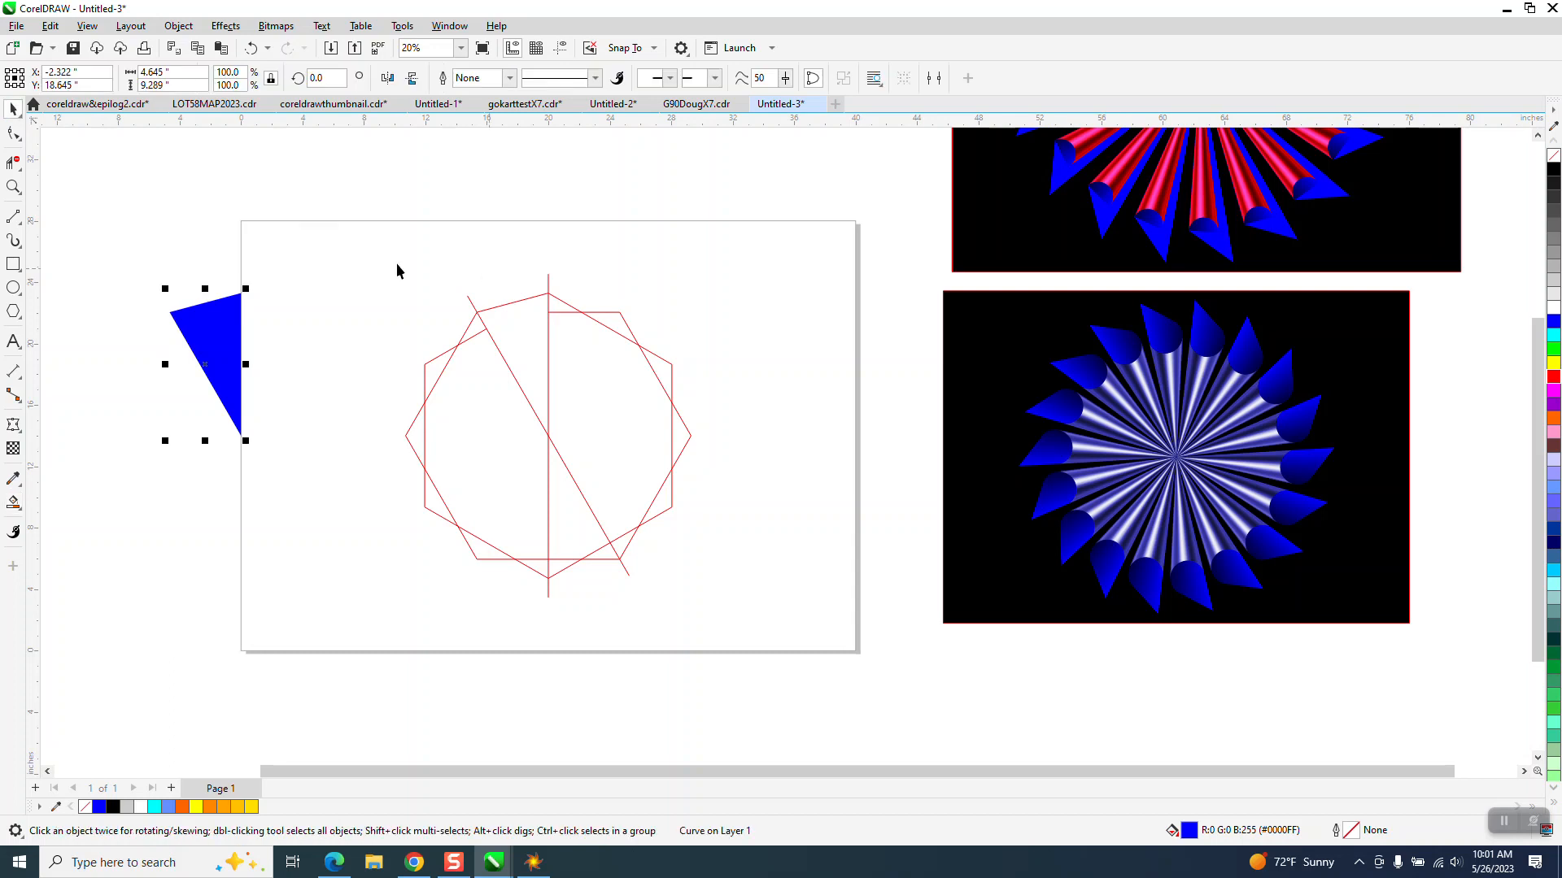
# Select all the hexagon outlines and construction lines and move them upward off the page
pyautogui.moveTo(710, 587); pyautogui.dragTo(774, 613)
pyautogui.press('Up')
pyautogui.press('Up')
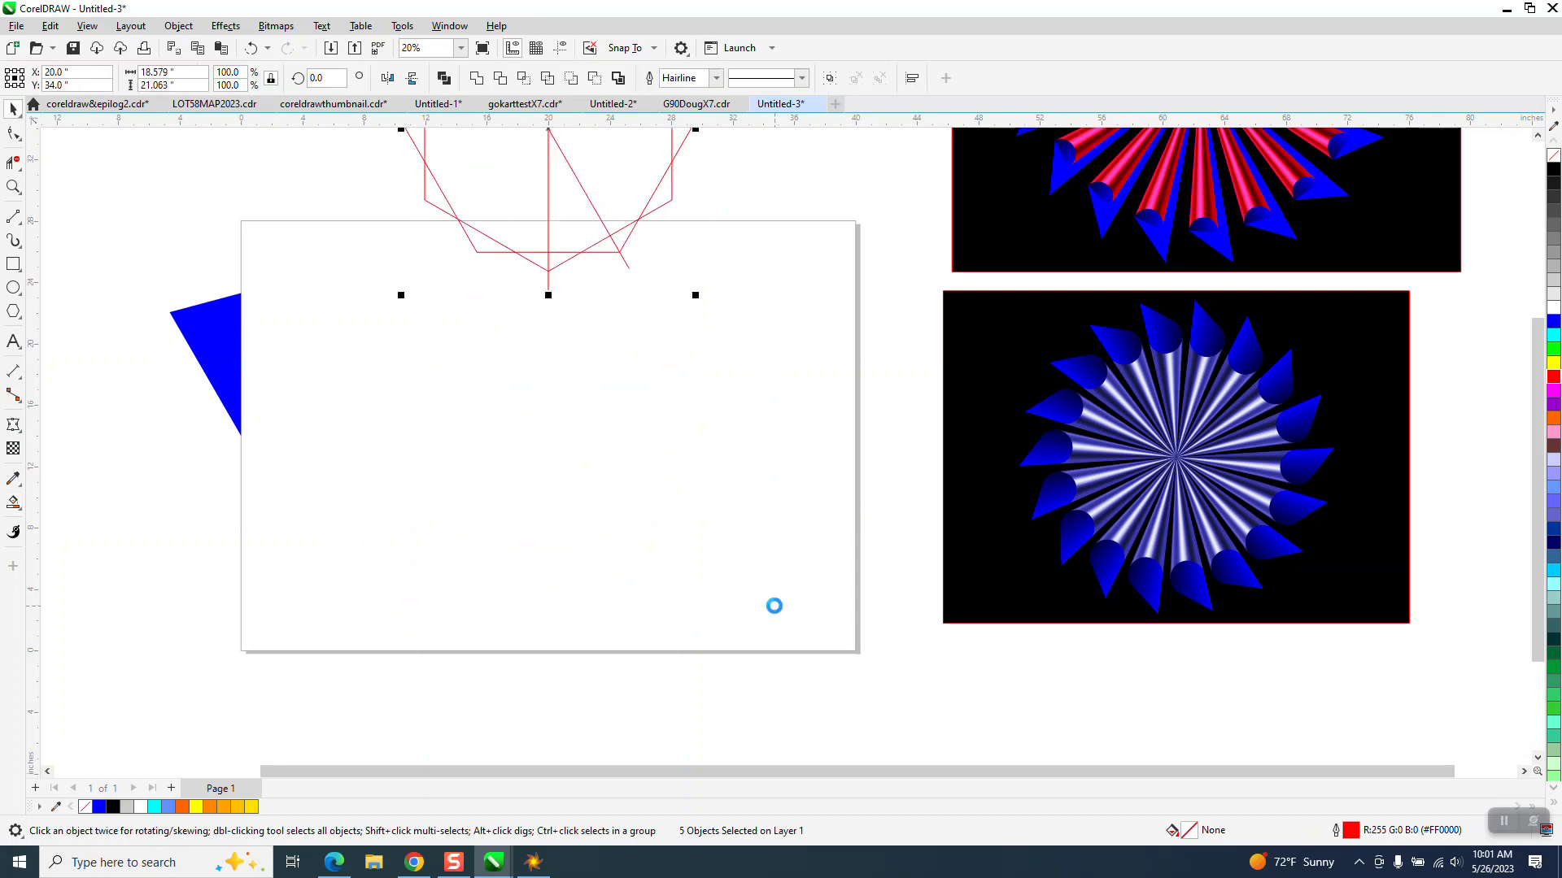
pyautogui.press('Up')
# Move the blue wedge 20 inches right so its tip sits at the page center
pyautogui.click(213, 369)
pyautogui.press('Right')
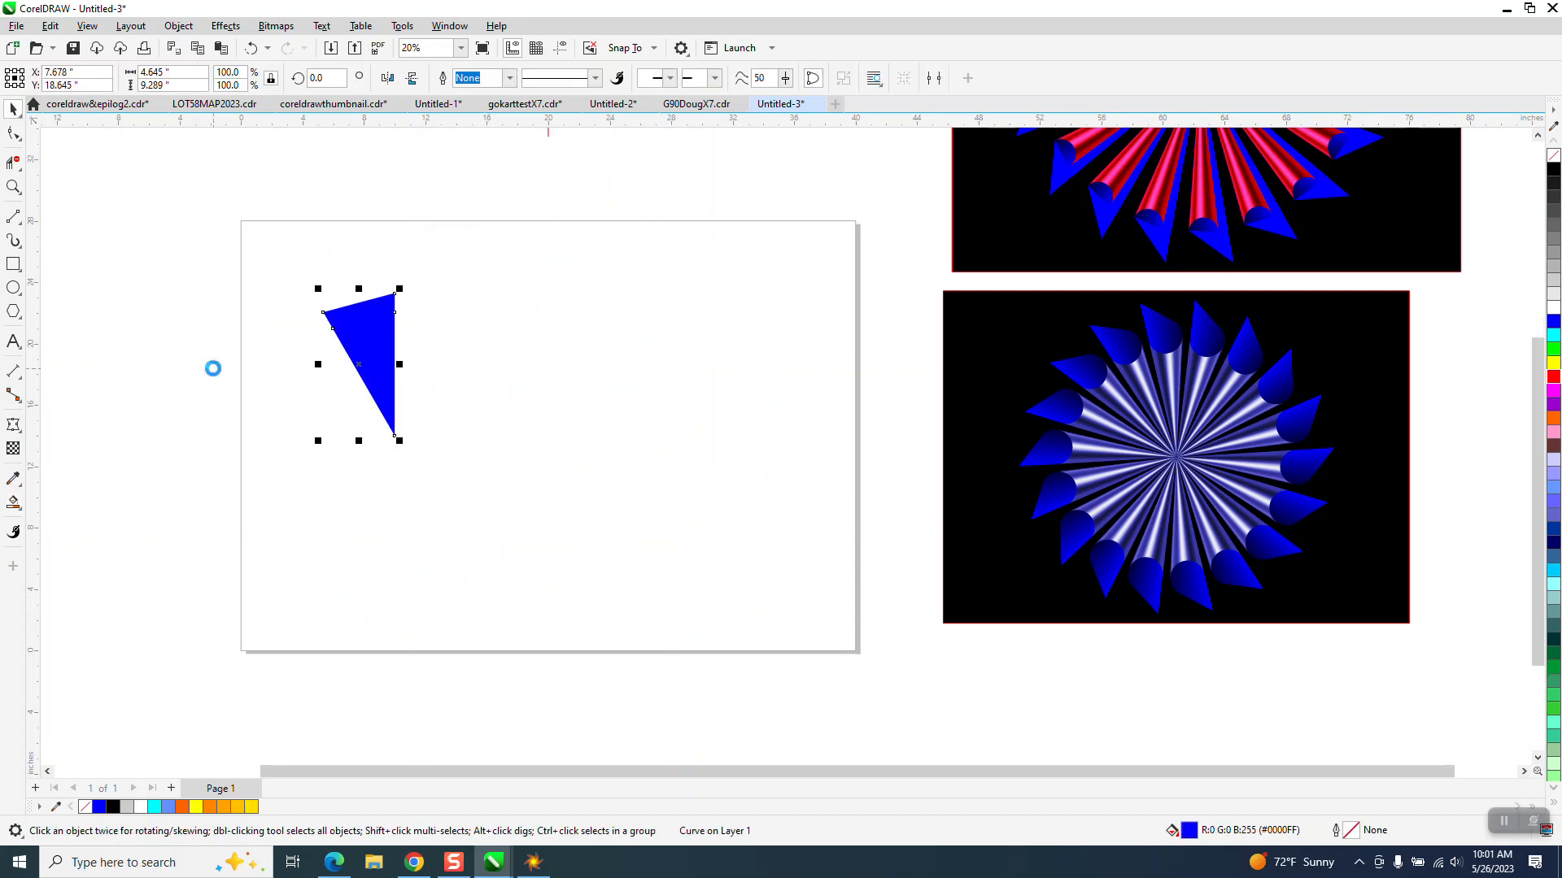
pyautogui.press('Right')
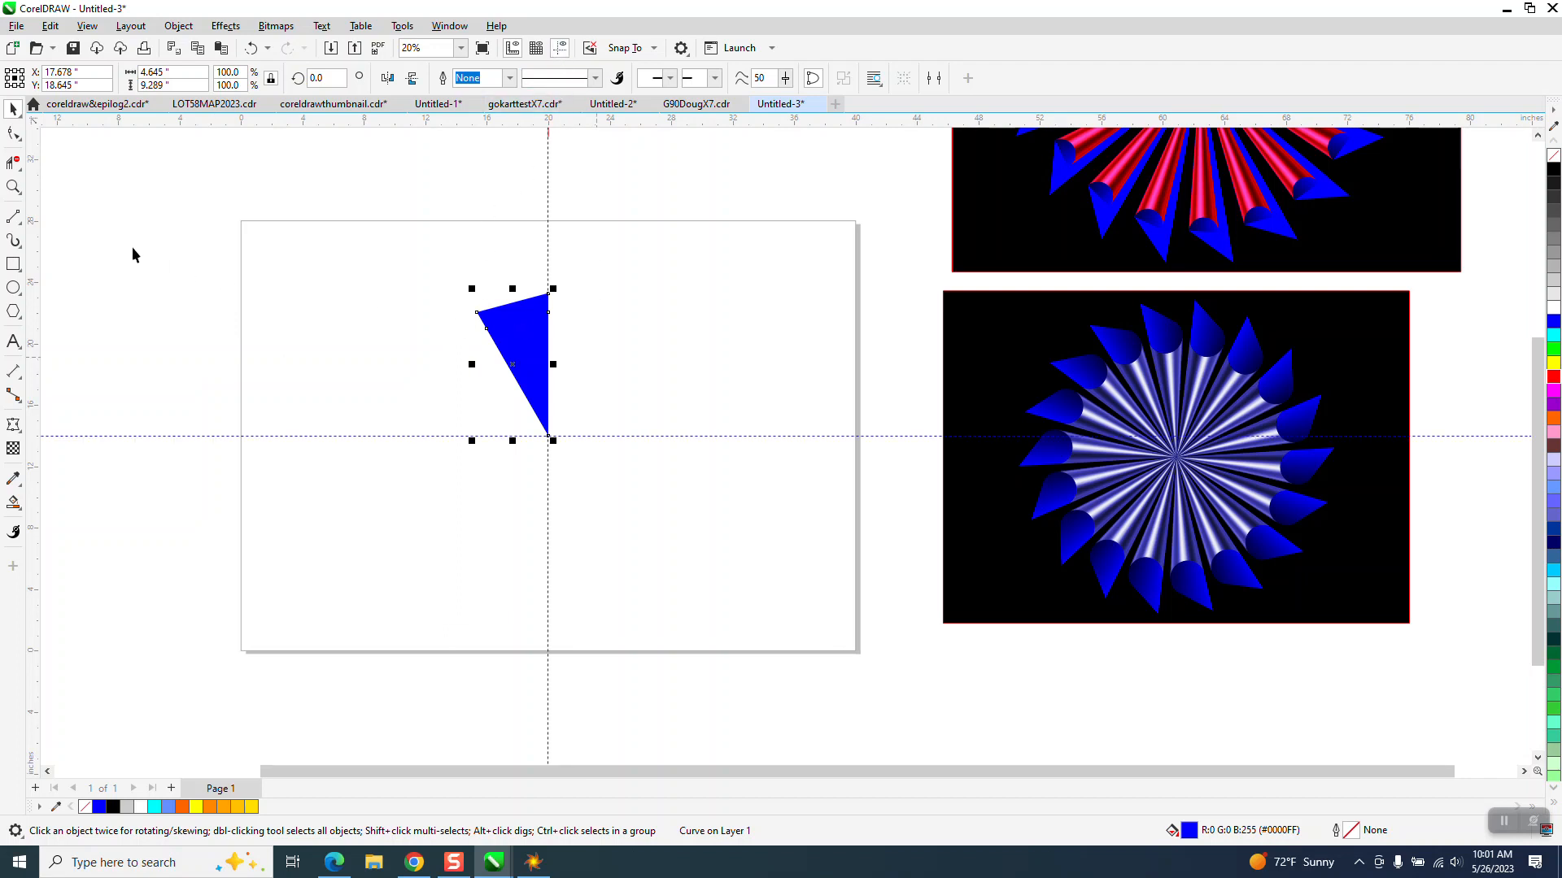
# Open the Page Curl 3D effect for the blue wedge
pyautogui.click(13, 186)
pyautogui.moveTo(476, 280); pyautogui.dragTo(669, 472)
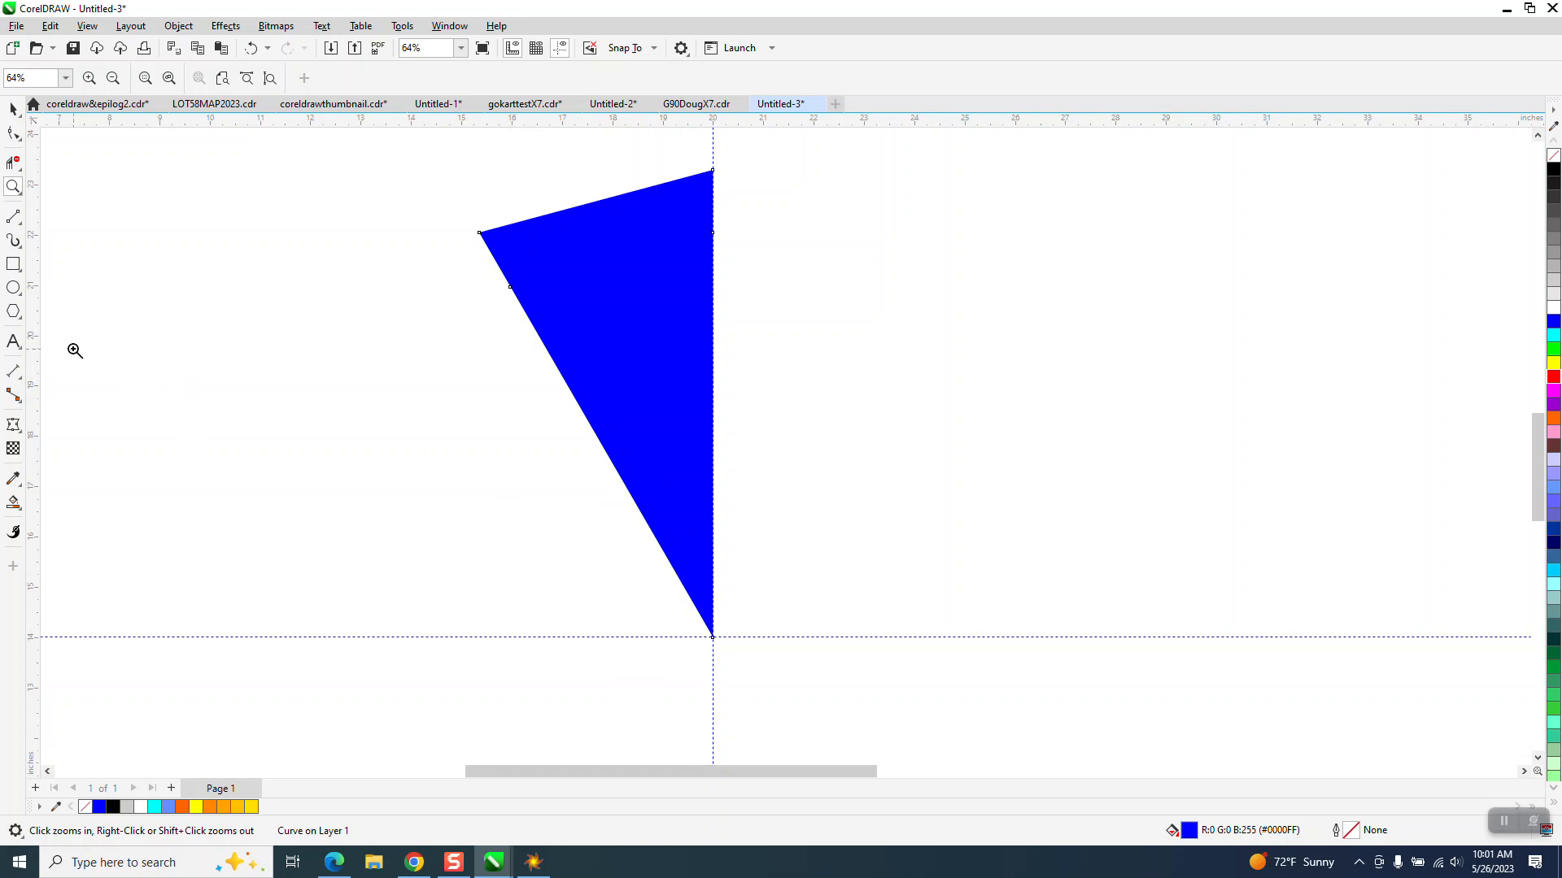
pyautogui.click(13, 109)
pyautogui.click(623, 263)
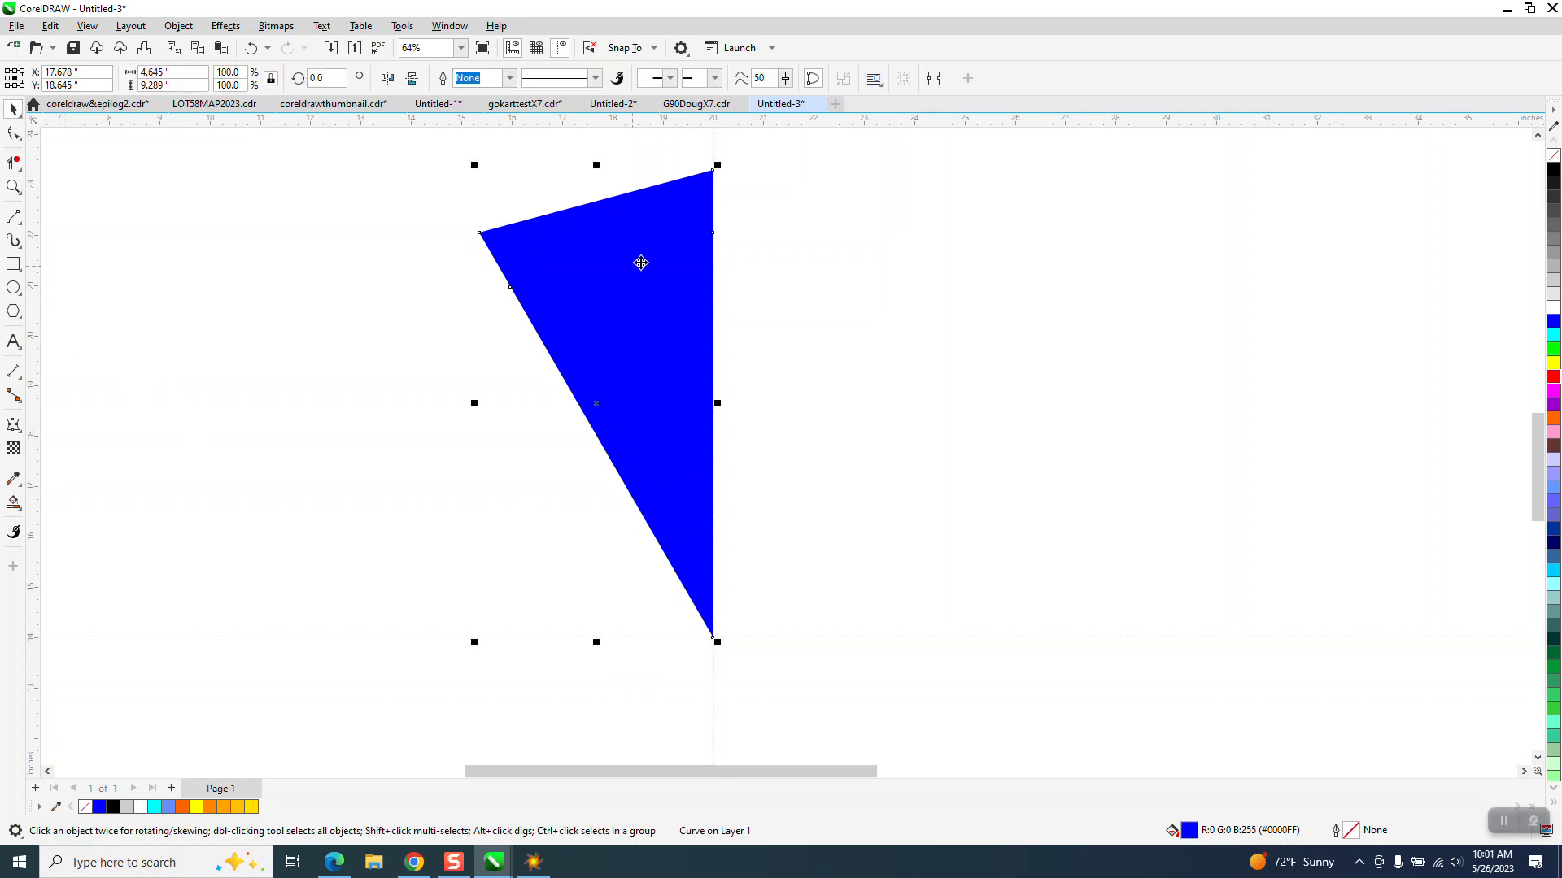
pyautogui.click(226, 26)
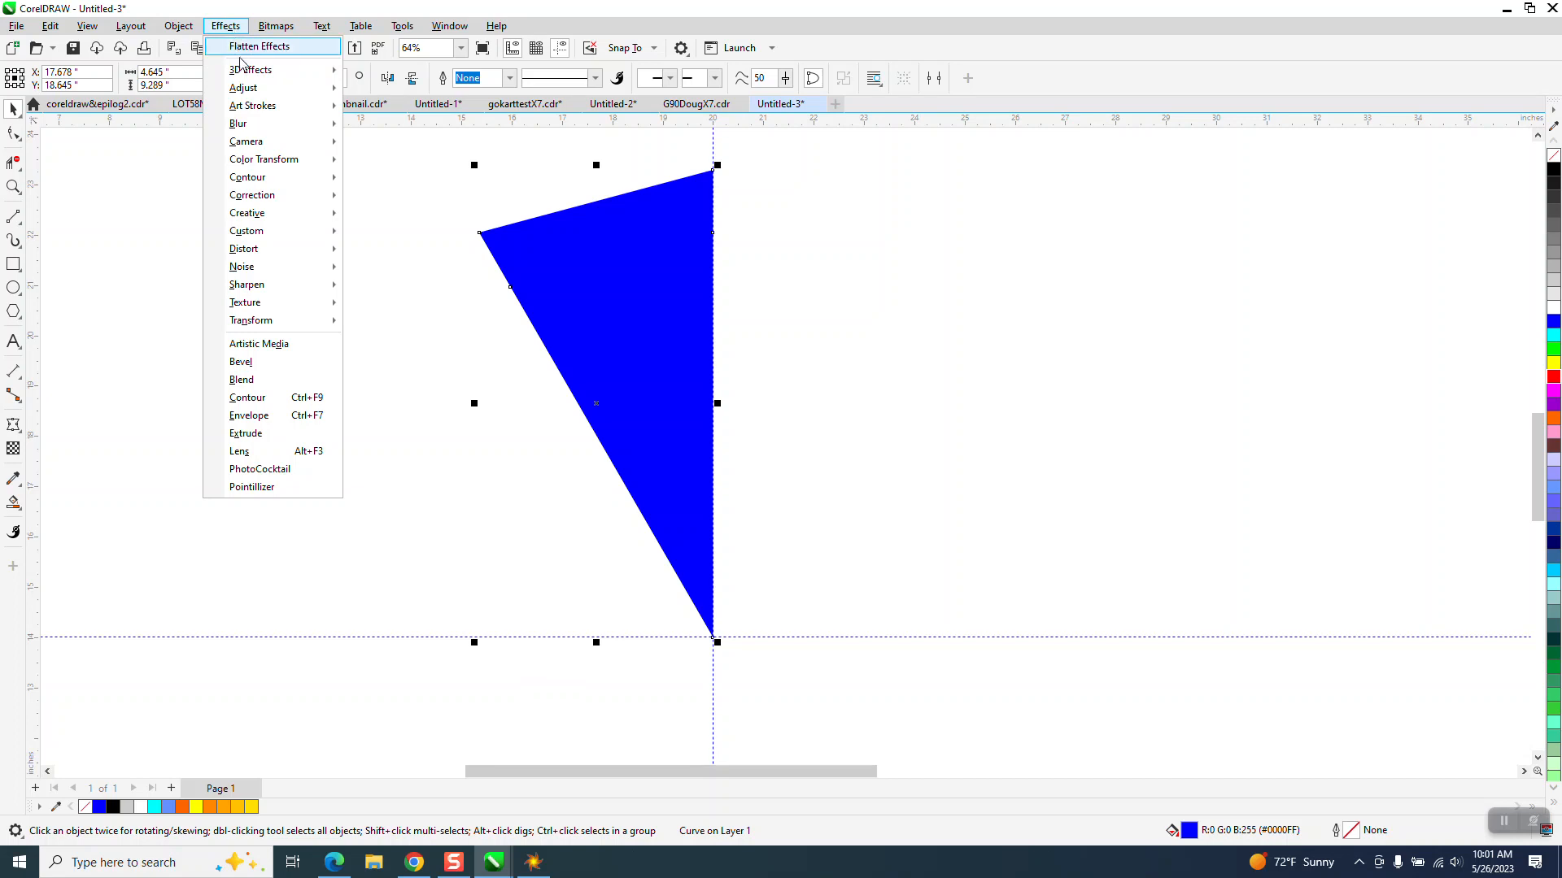
pyautogui.moveTo(242, 69)
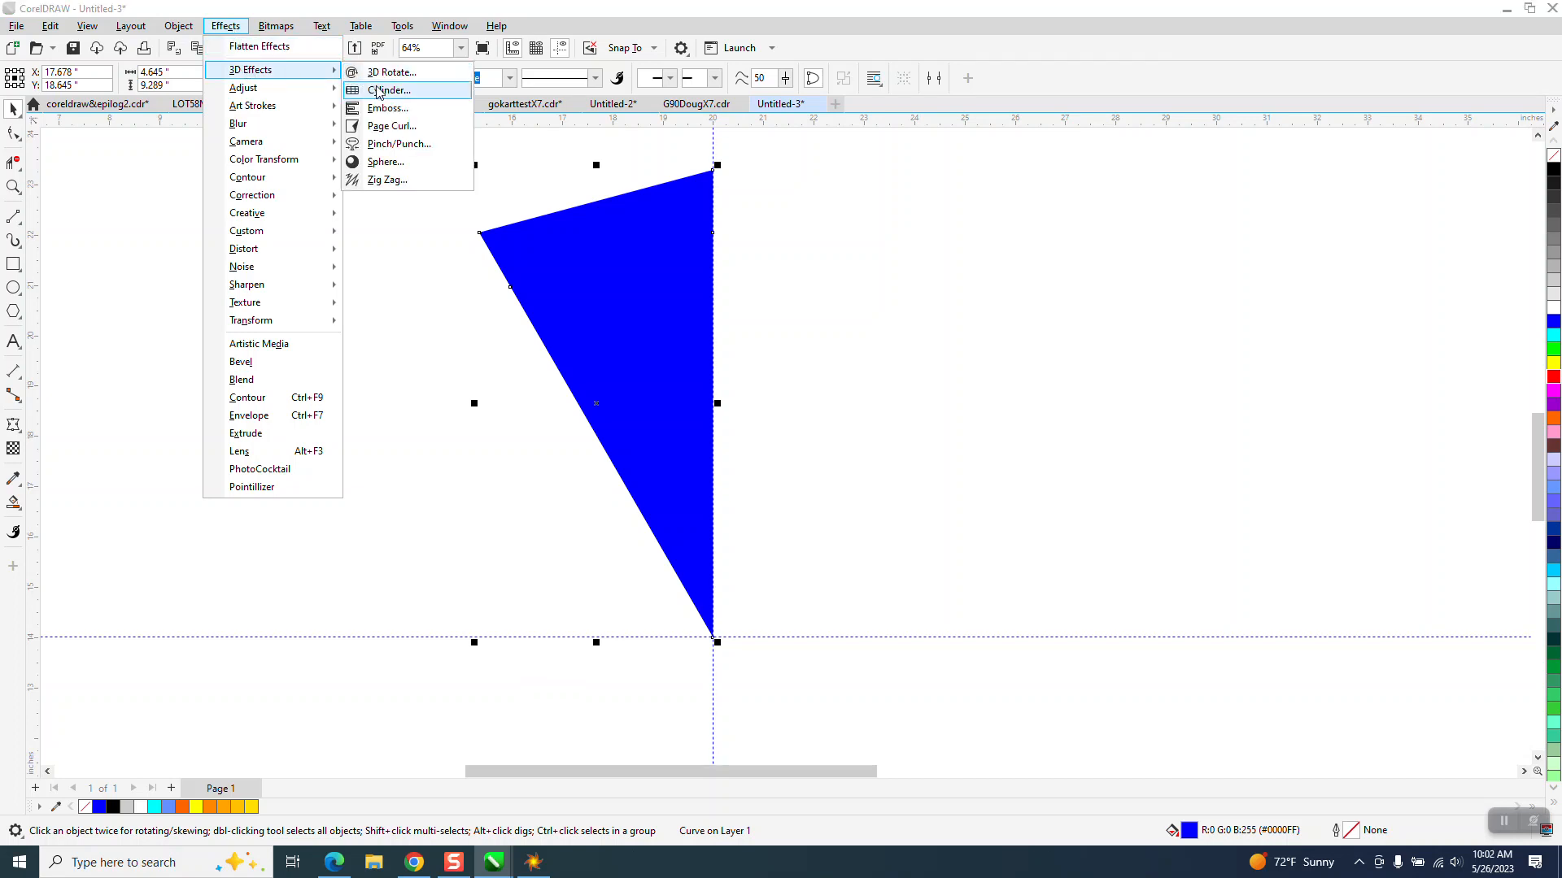
pyautogui.click(391, 128)
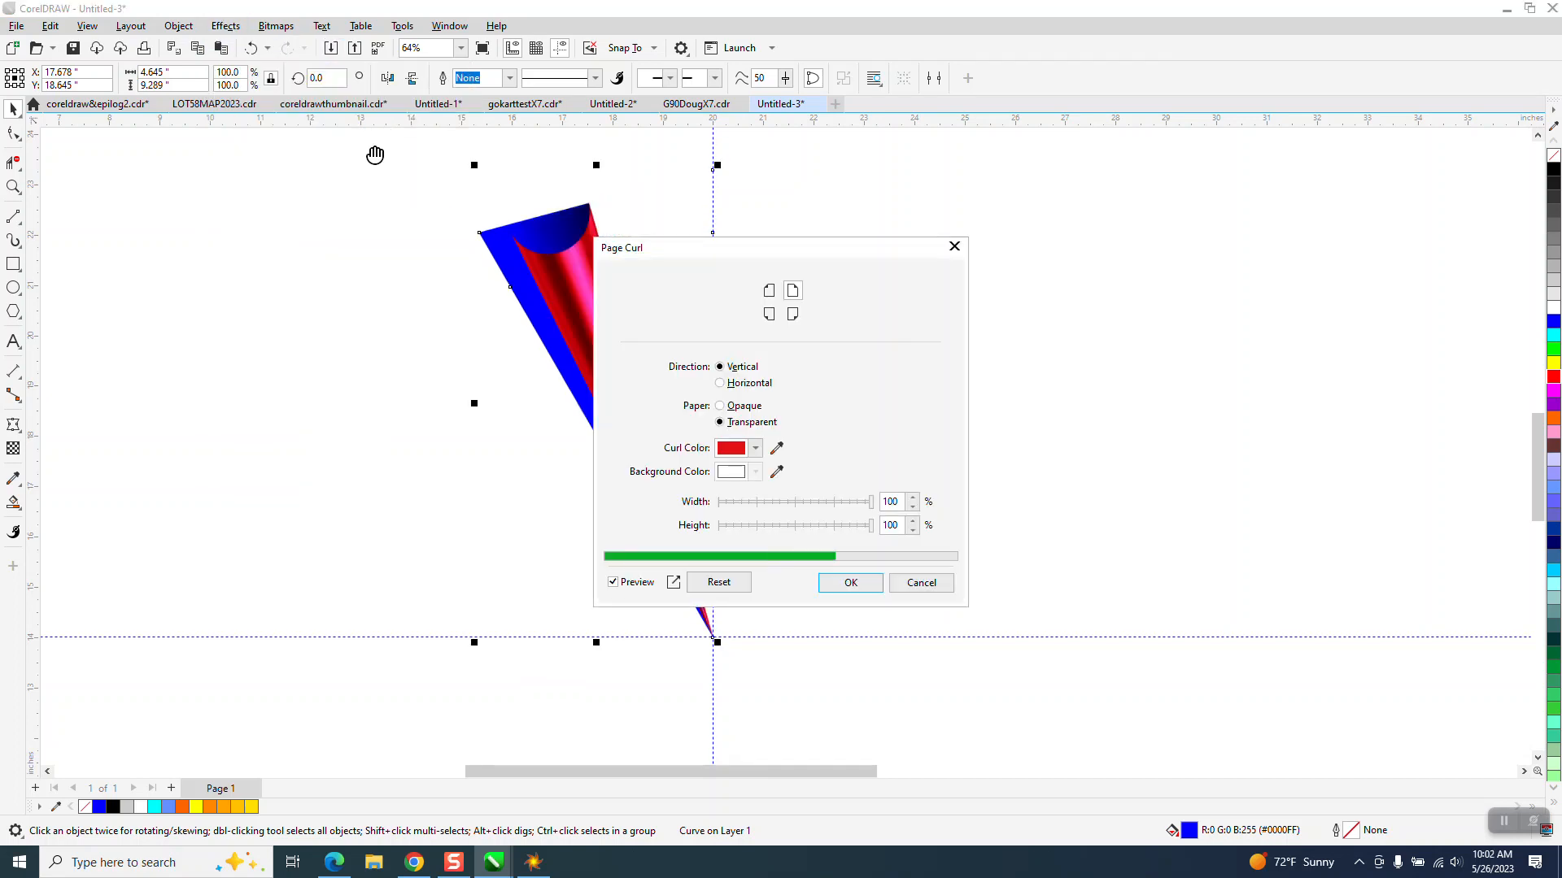
# Preview the page curl from the wedge's lower-right corner and return it to the upper-right corner
pyautogui.moveTo(942, 254); pyautogui.dragTo(1262, 210)
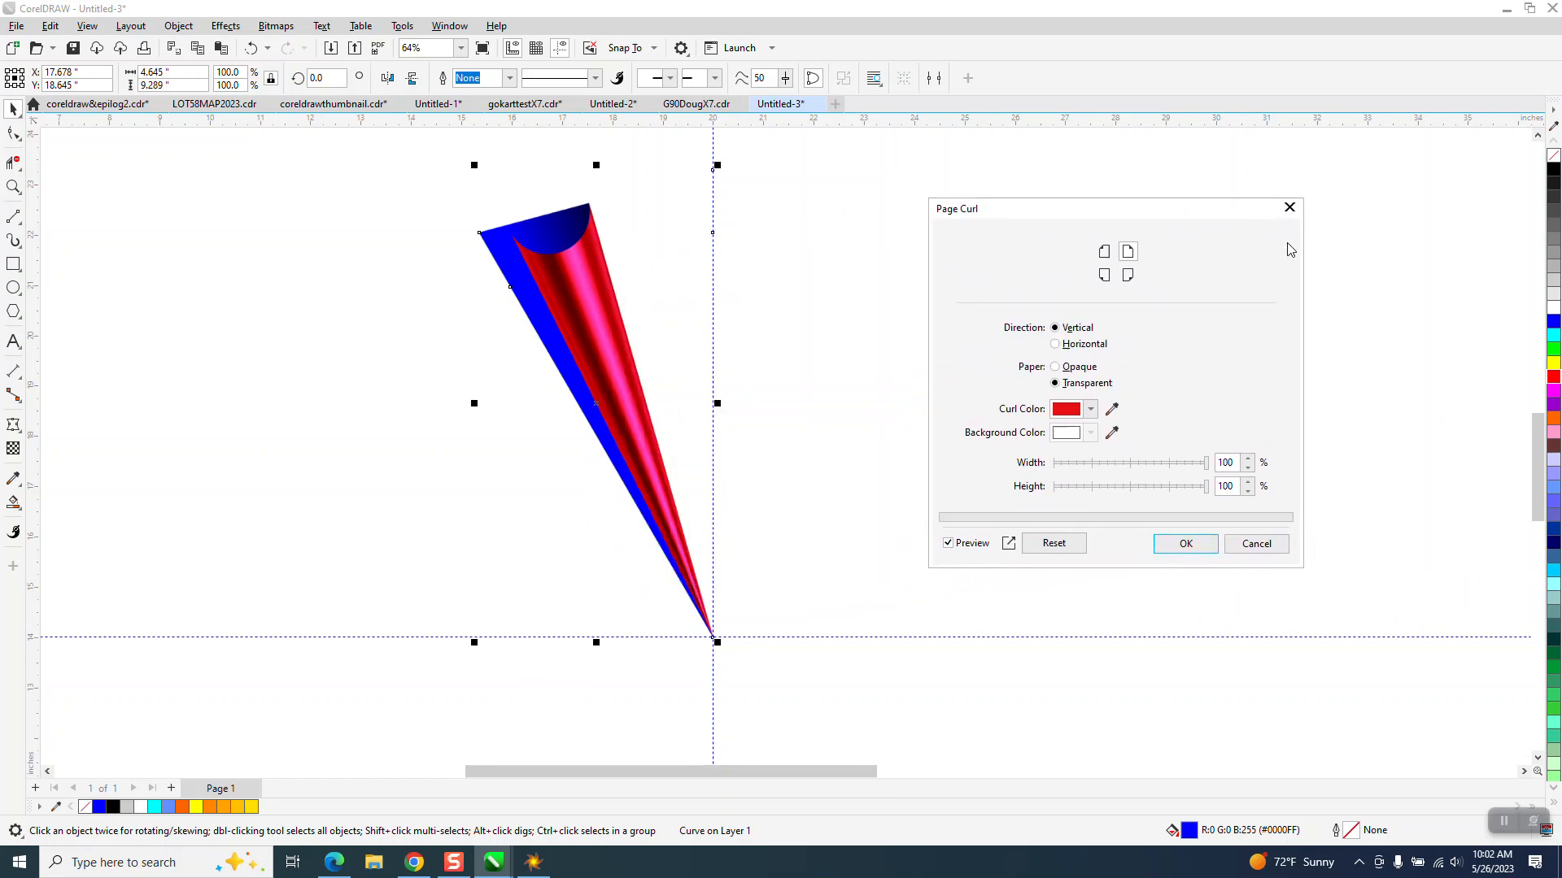
pyautogui.click(1128, 274)
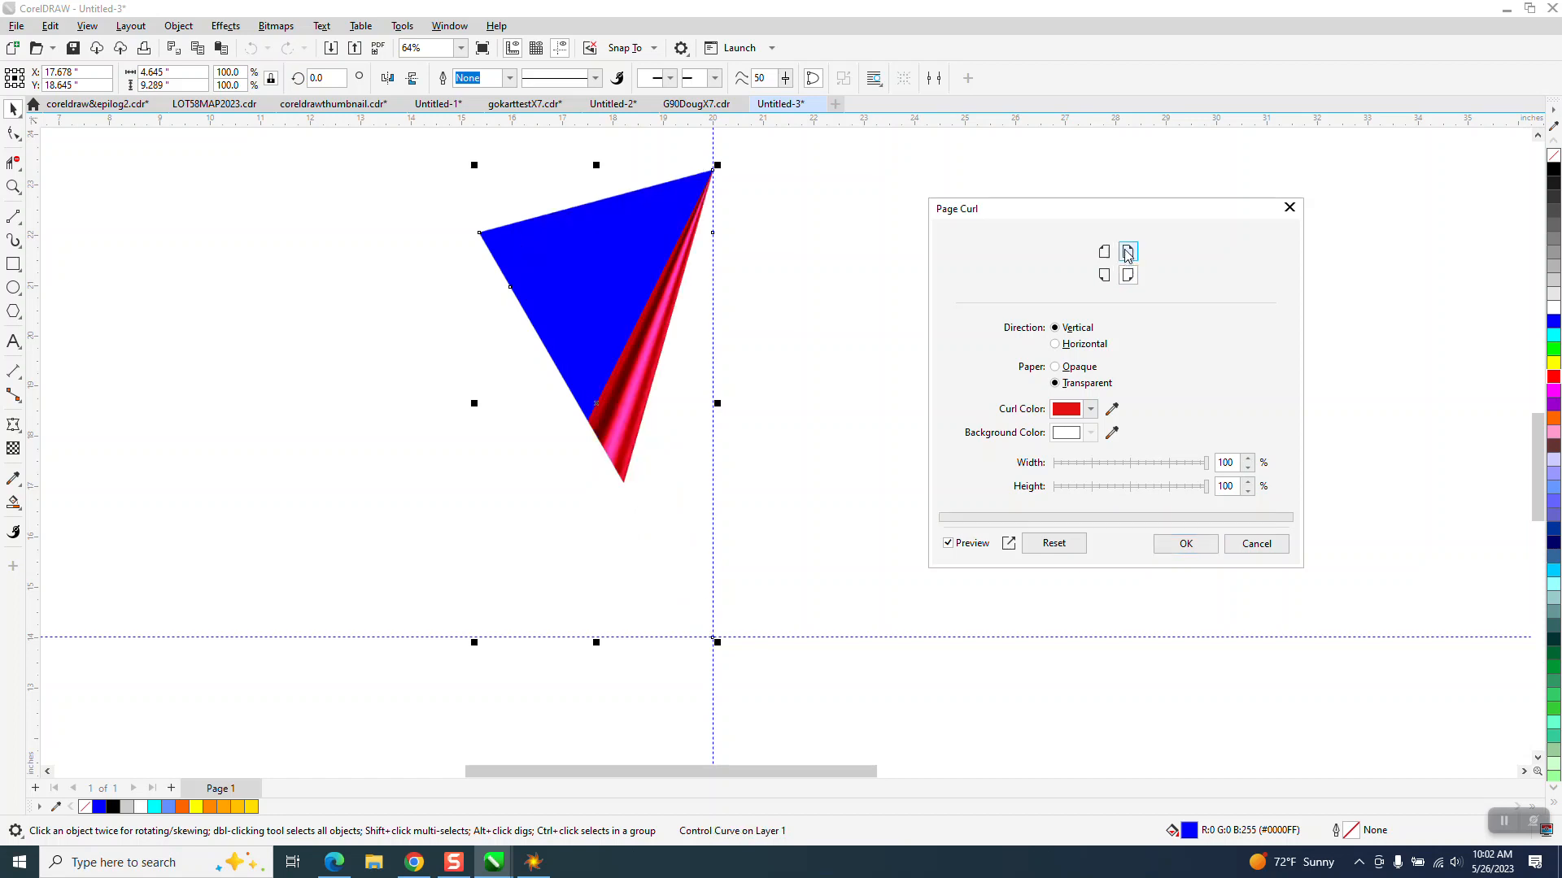
pyautogui.click(1127, 252)
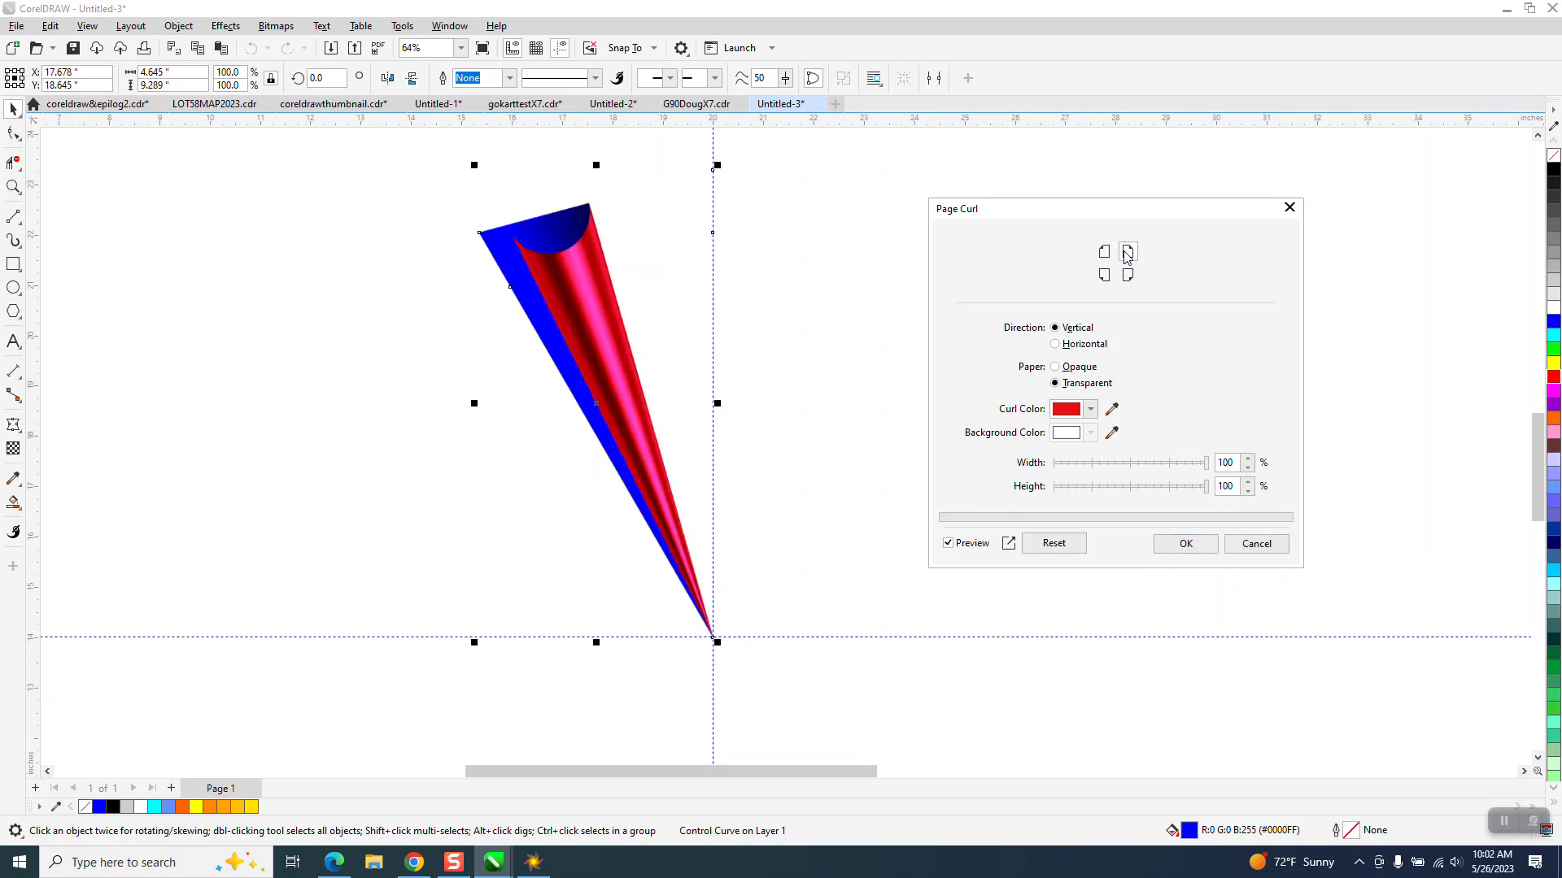
# Try applying the Page Curl with a gray #7F7F7F curl color, and undo the effect
pyautogui.click(1090, 409)
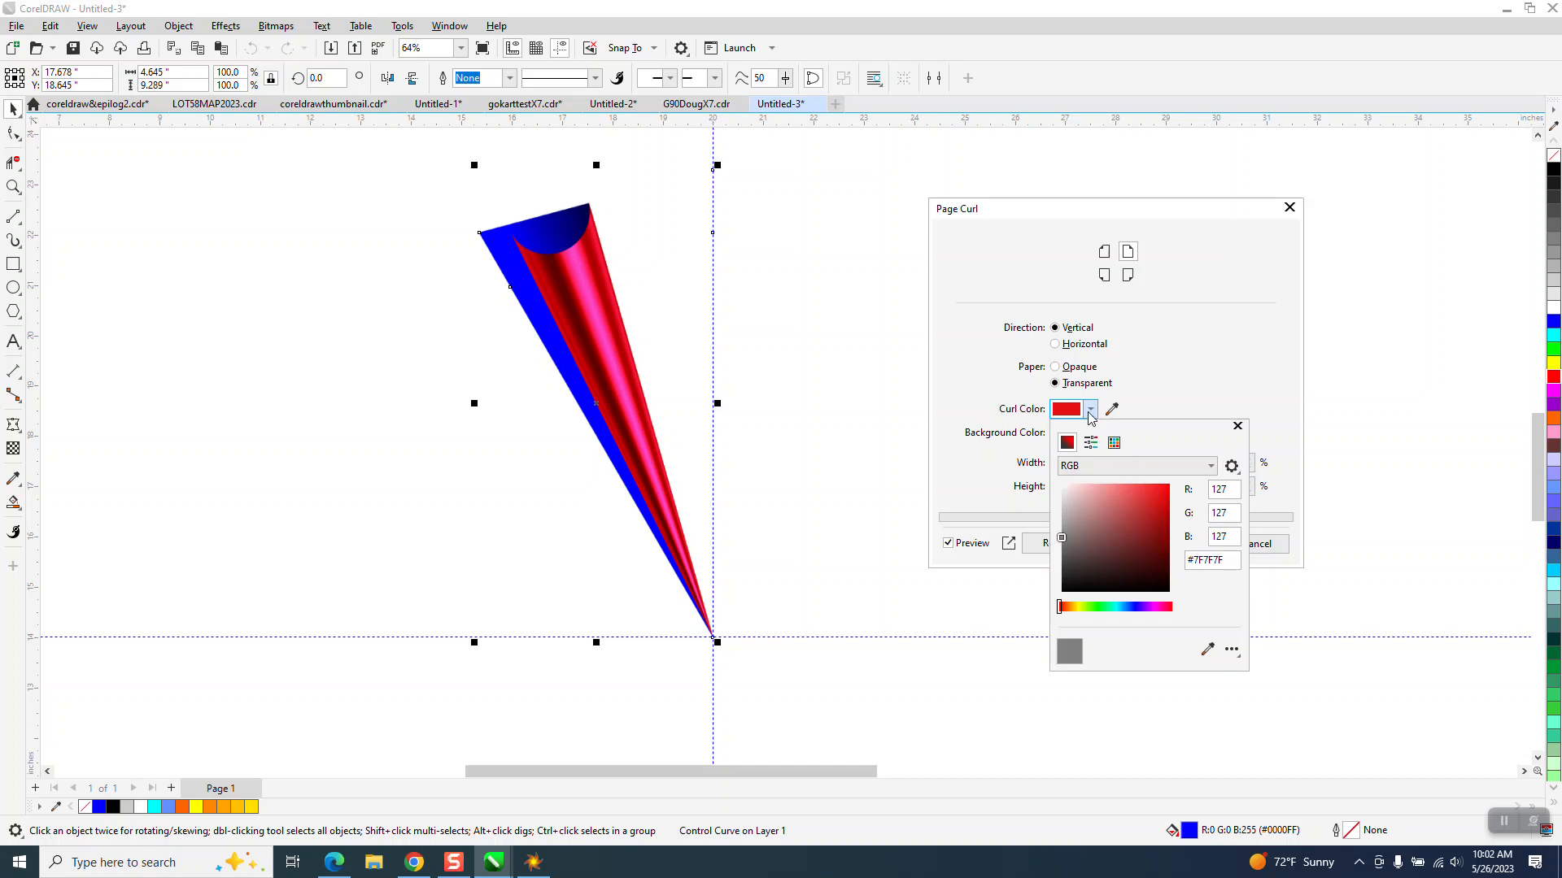
pyautogui.click(1109, 607)
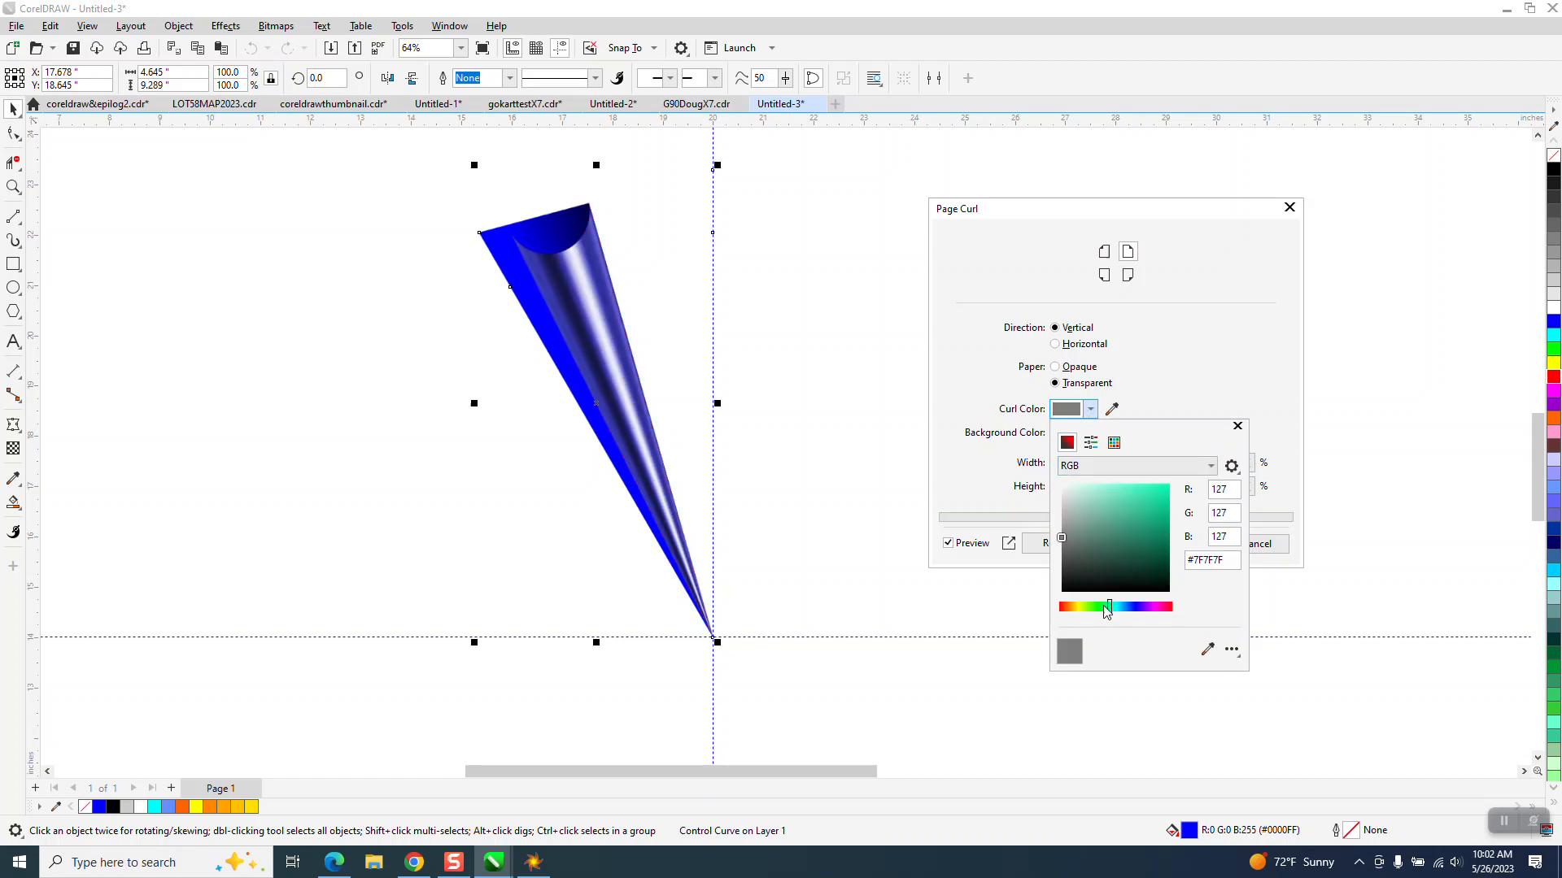
pyautogui.moveTo(1106, 607); pyautogui.dragTo(1101, 607)
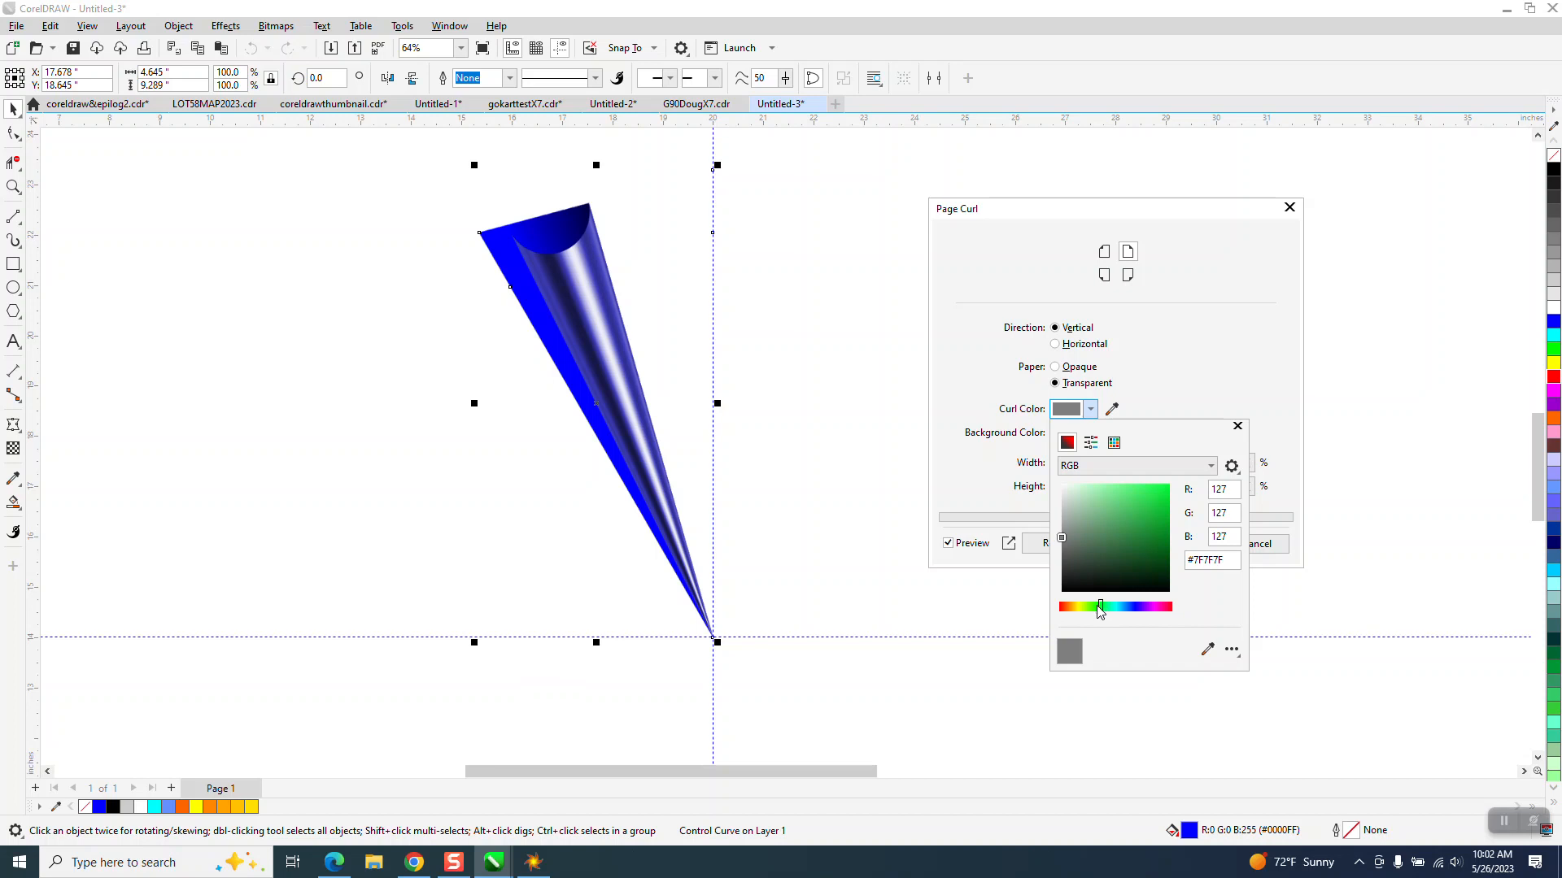
pyautogui.click(1236, 427)
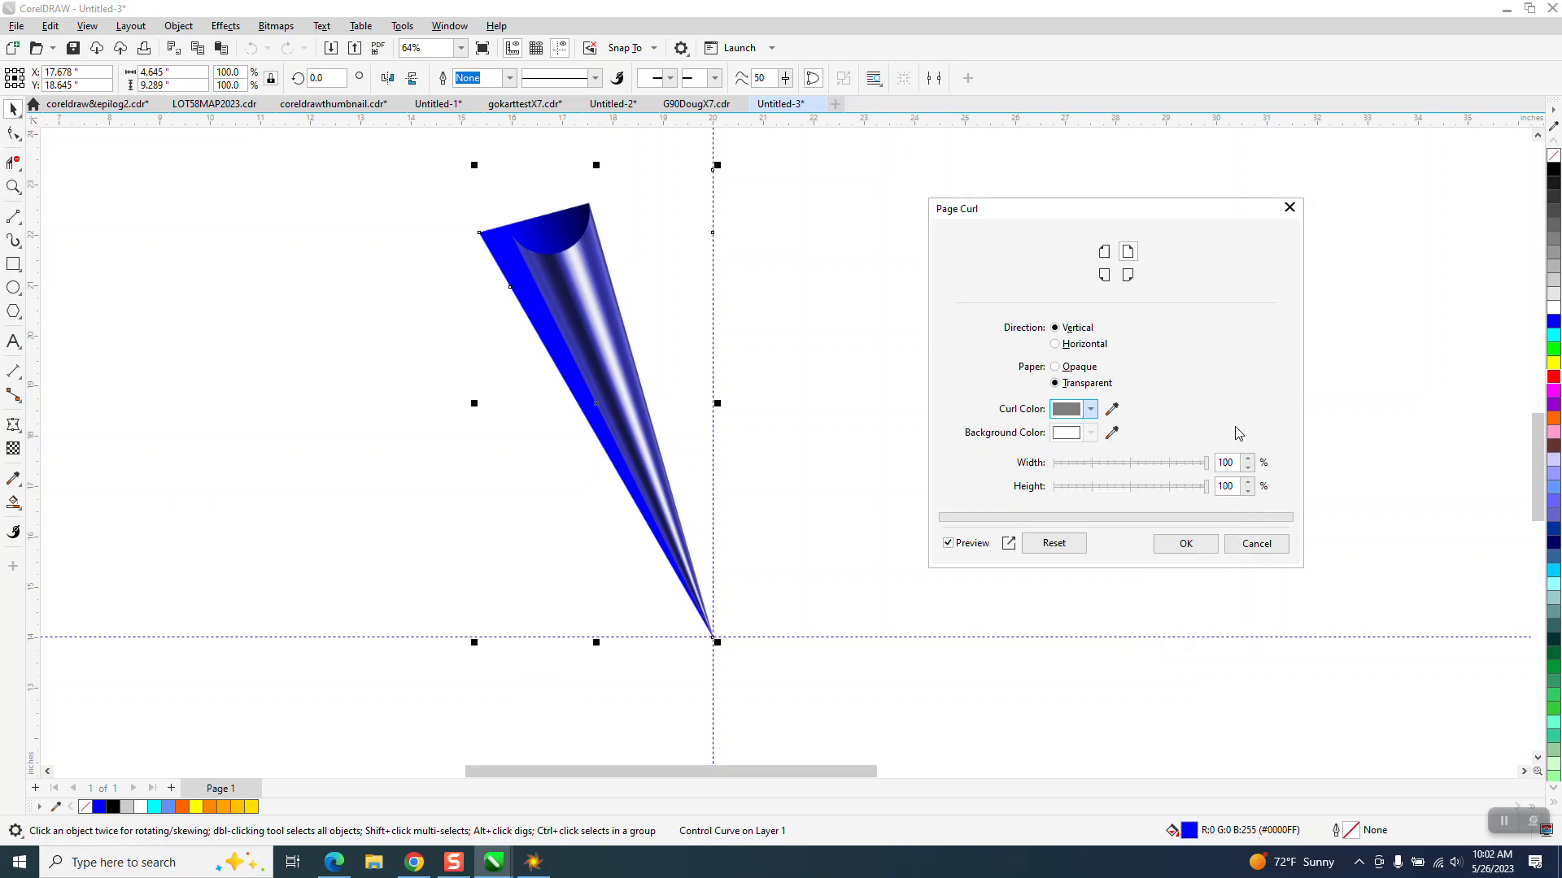
pyautogui.click(1090, 411)
pyautogui.click(1161, 607)
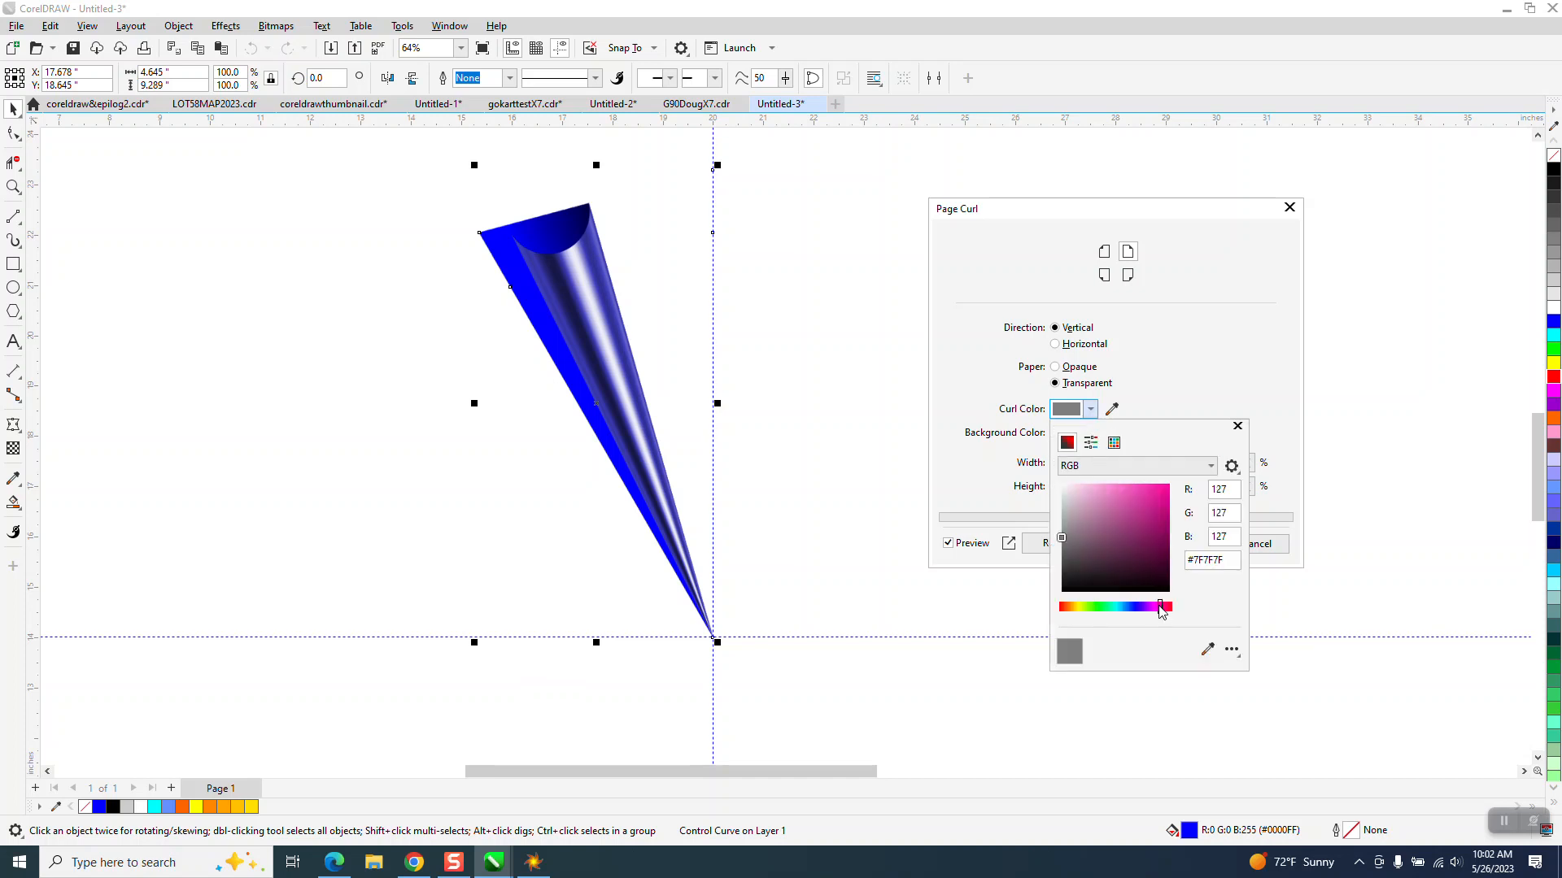
pyautogui.click(1283, 582)
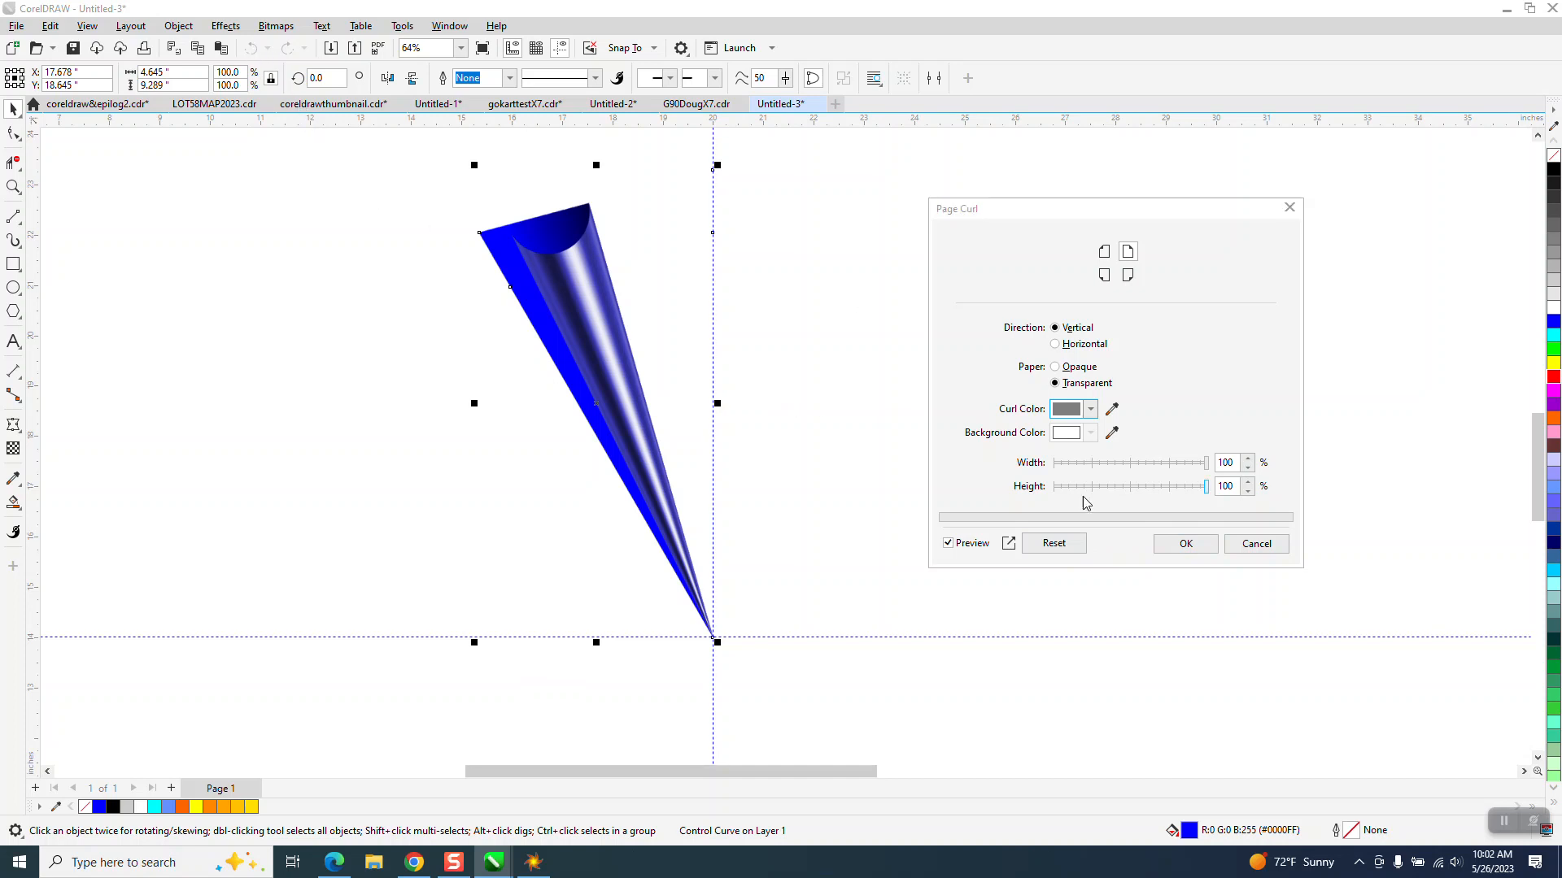
pyautogui.click(1186, 545)
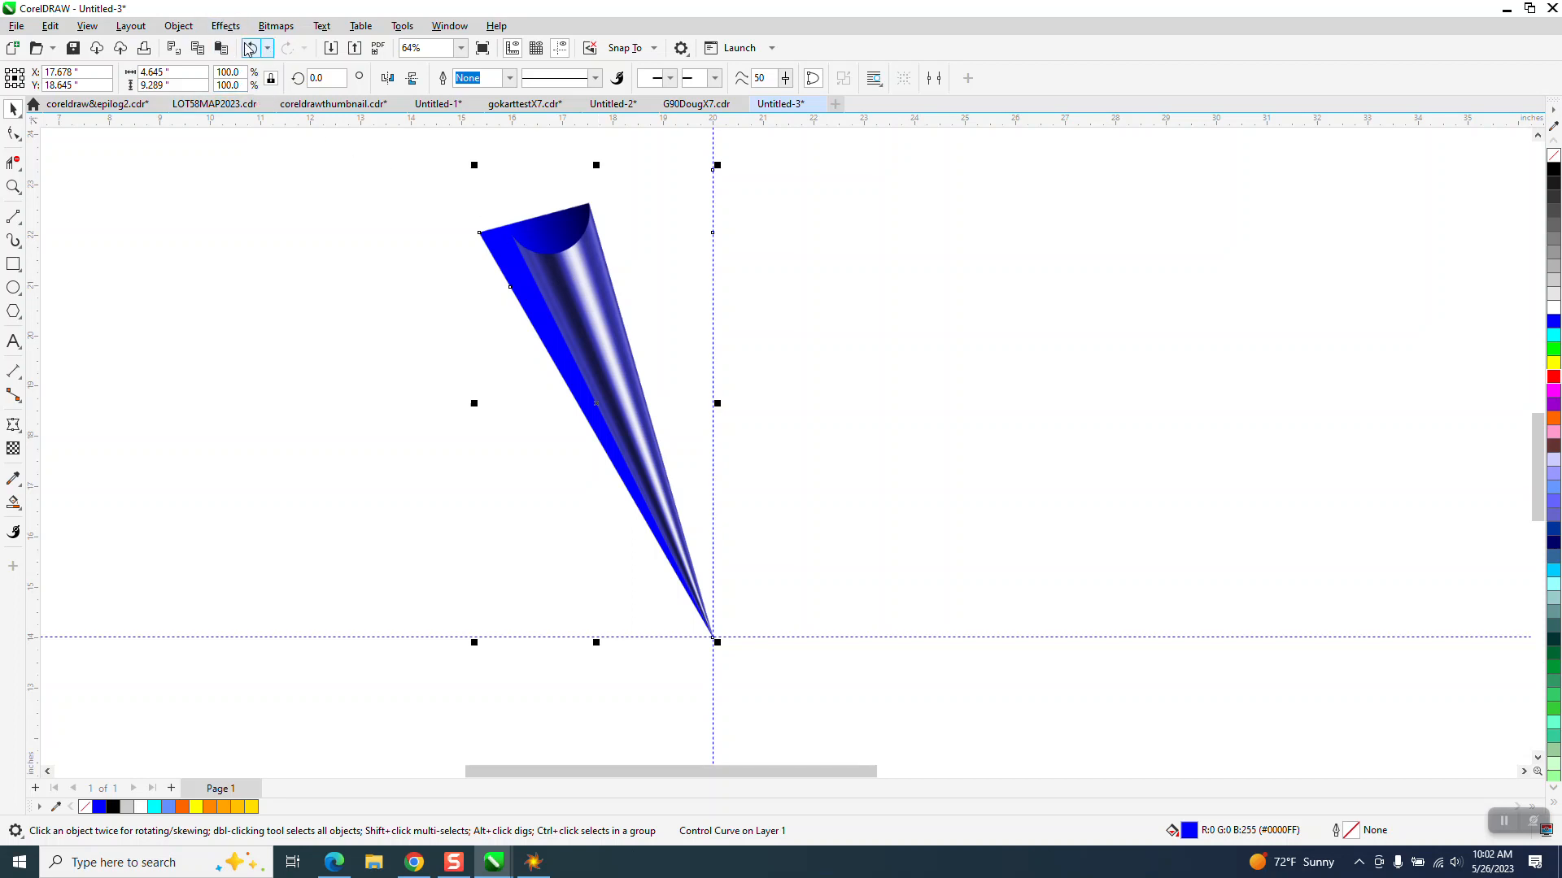
pyautogui.click(250, 49)
# Apply the Page Curl 3D effect to the blue wedge with a red curl color from the RGB Palette
pyautogui.click(226, 26)
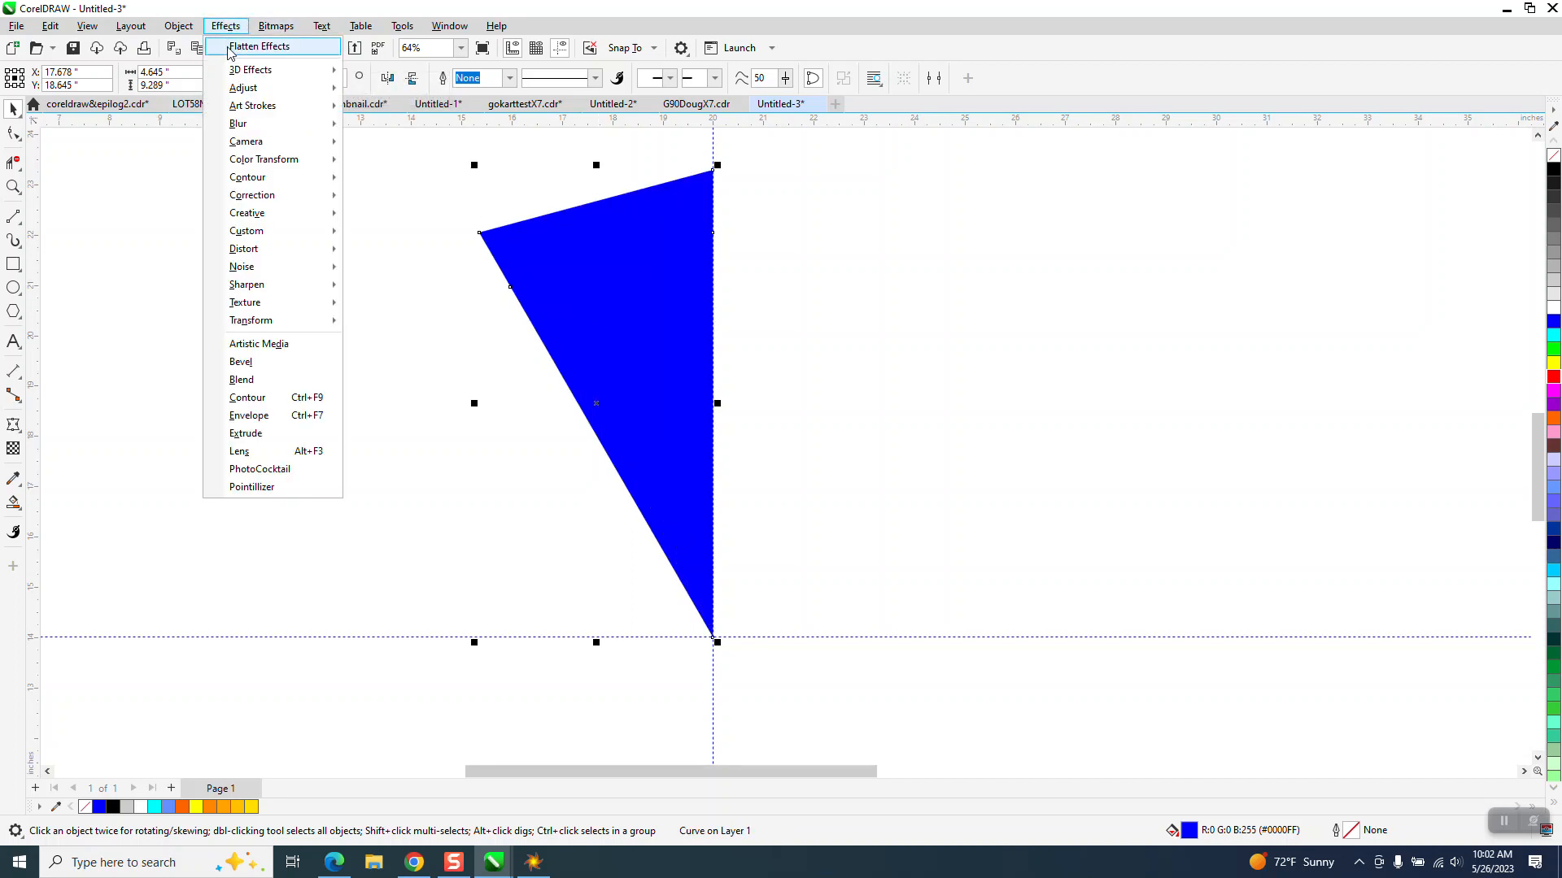
pyautogui.moveTo(268, 70)
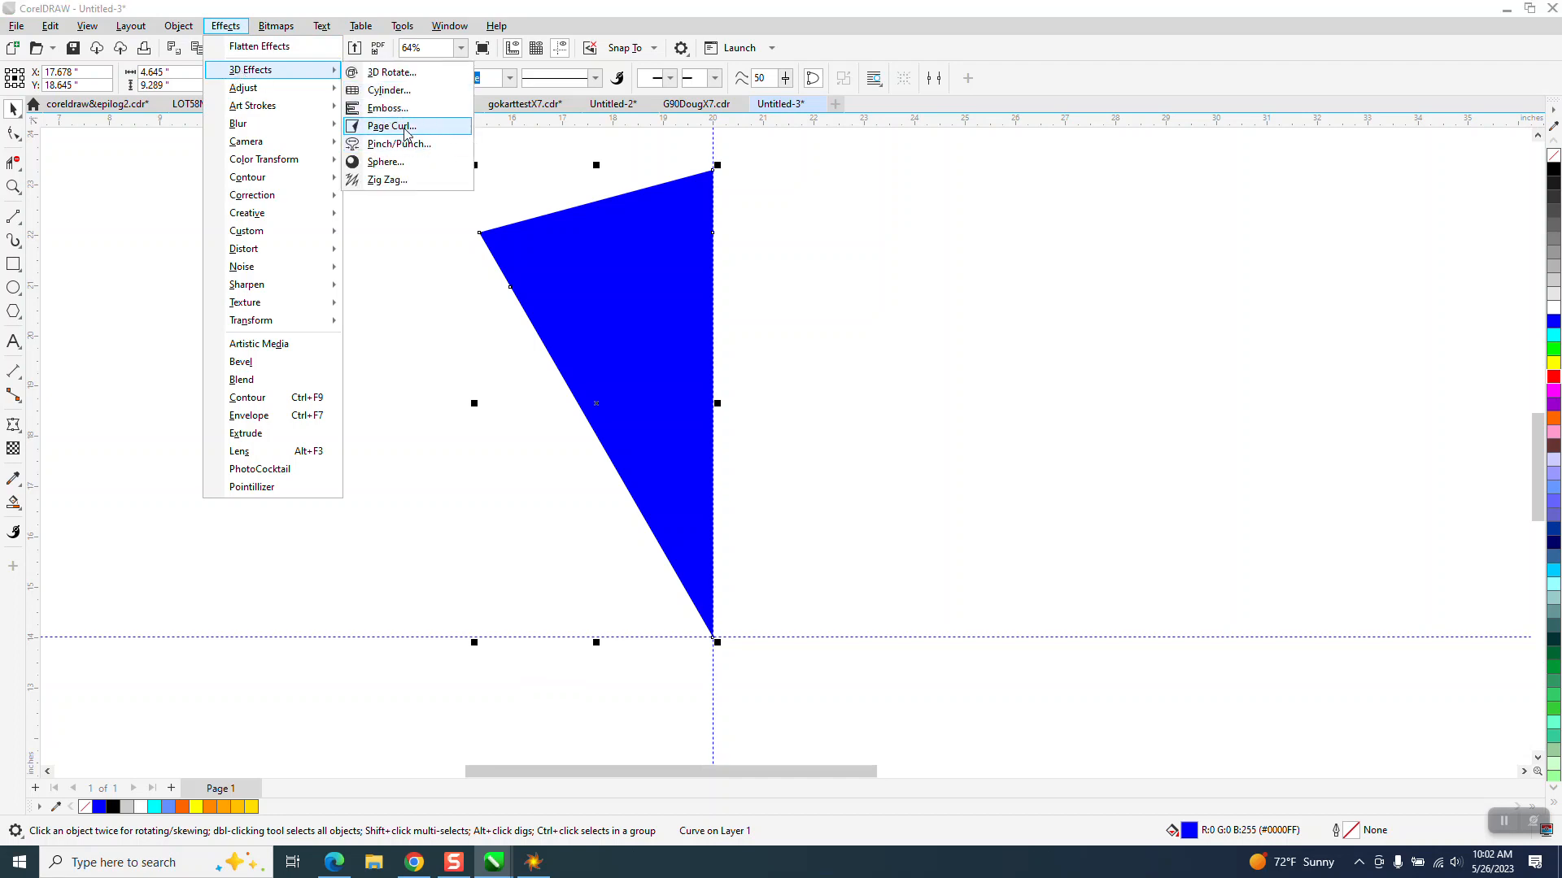
pyautogui.click(391, 127)
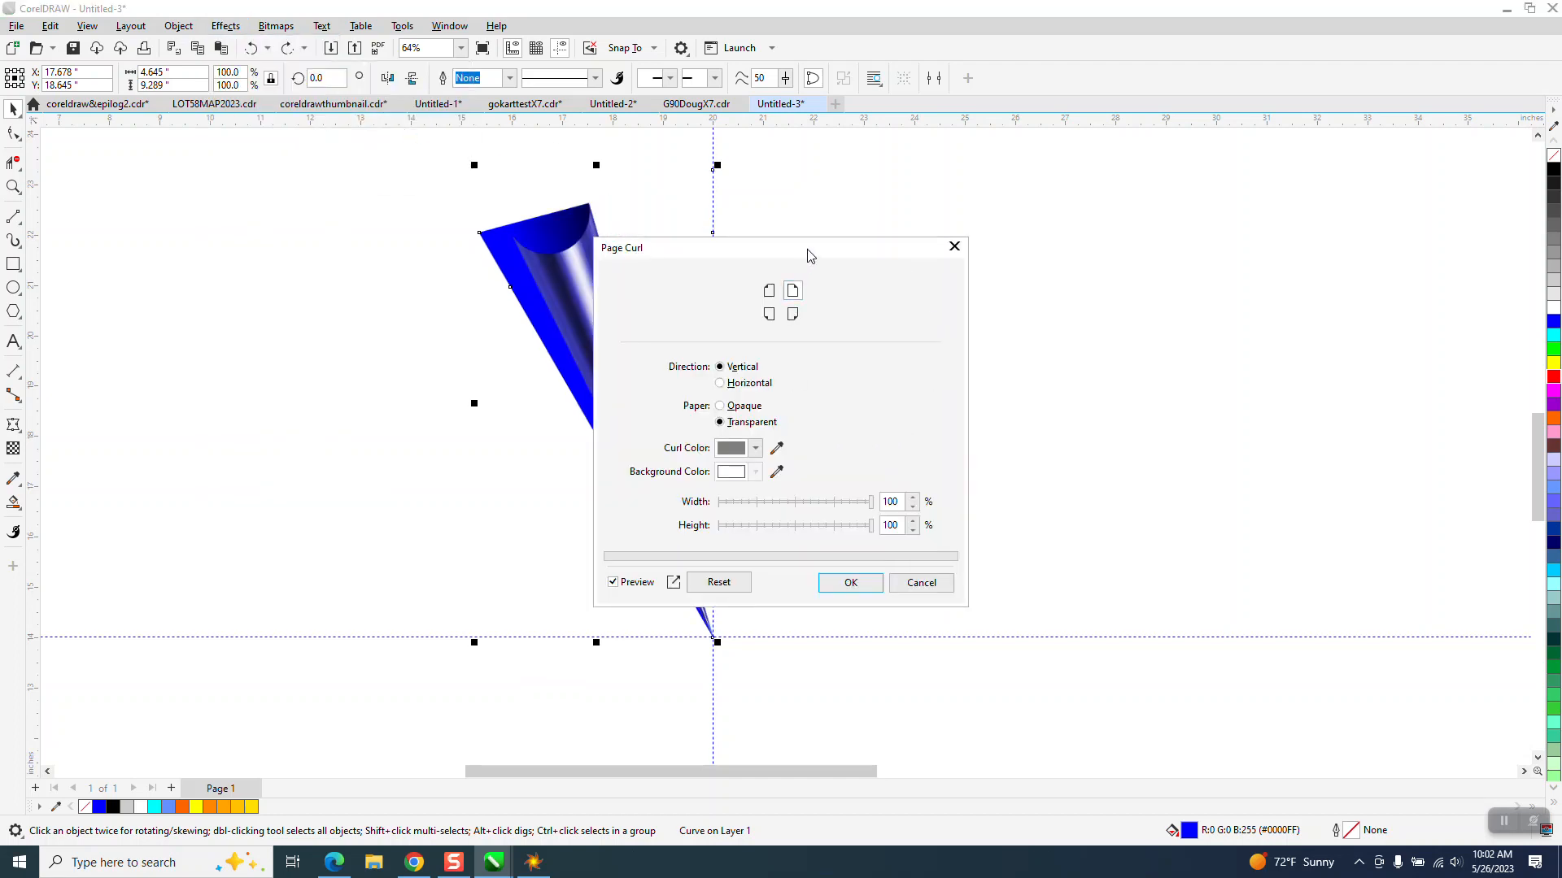
pyautogui.moveTo(810, 256); pyautogui.dragTo(1108, 260)
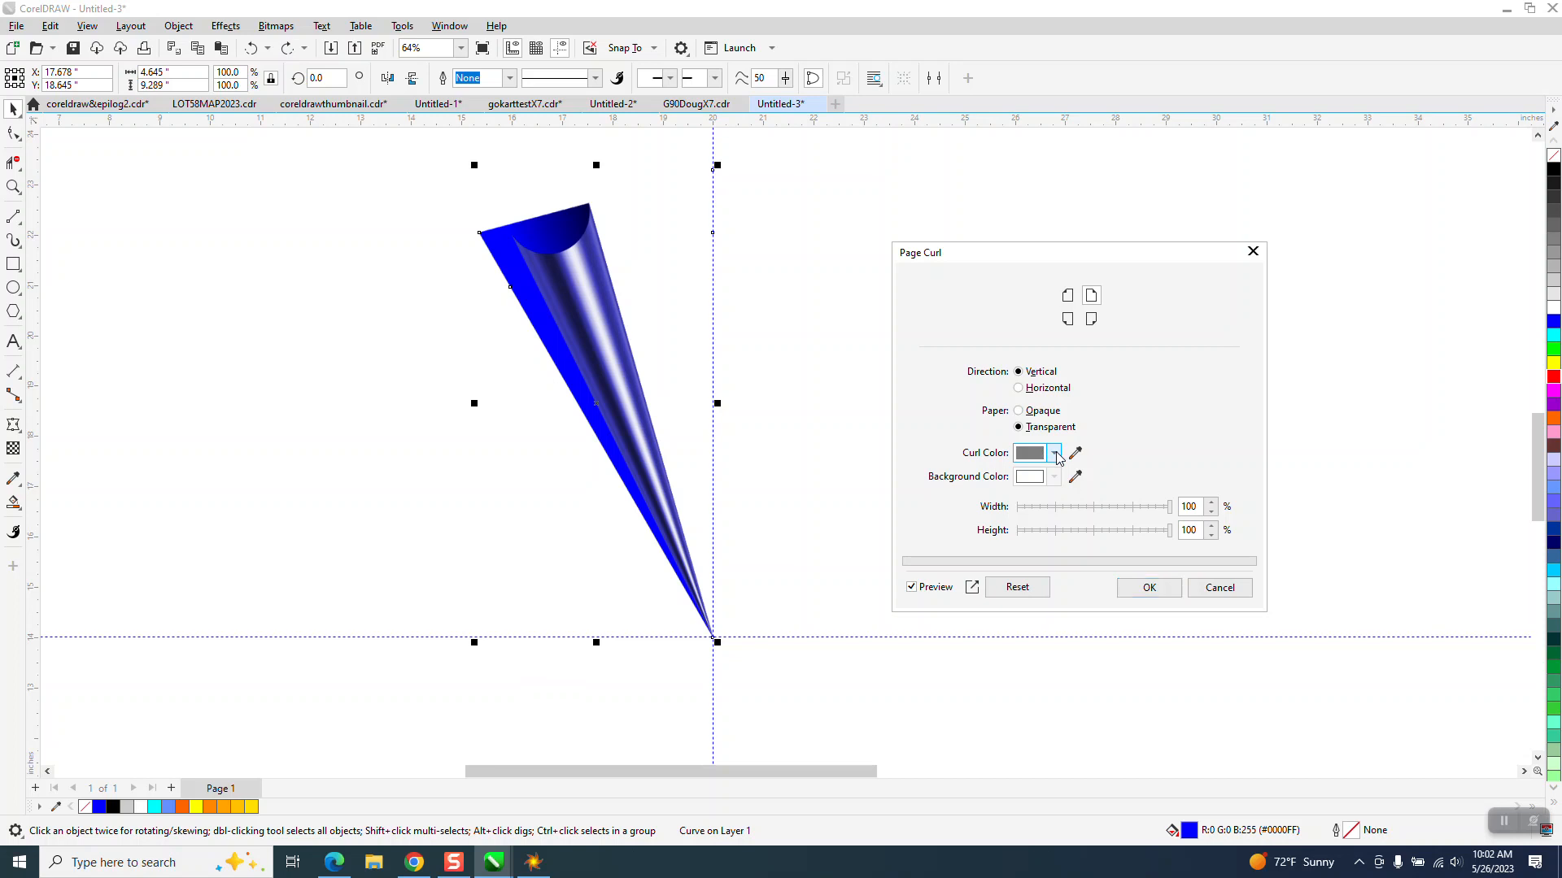
pyautogui.click(1055, 454)
pyautogui.click(1077, 486)
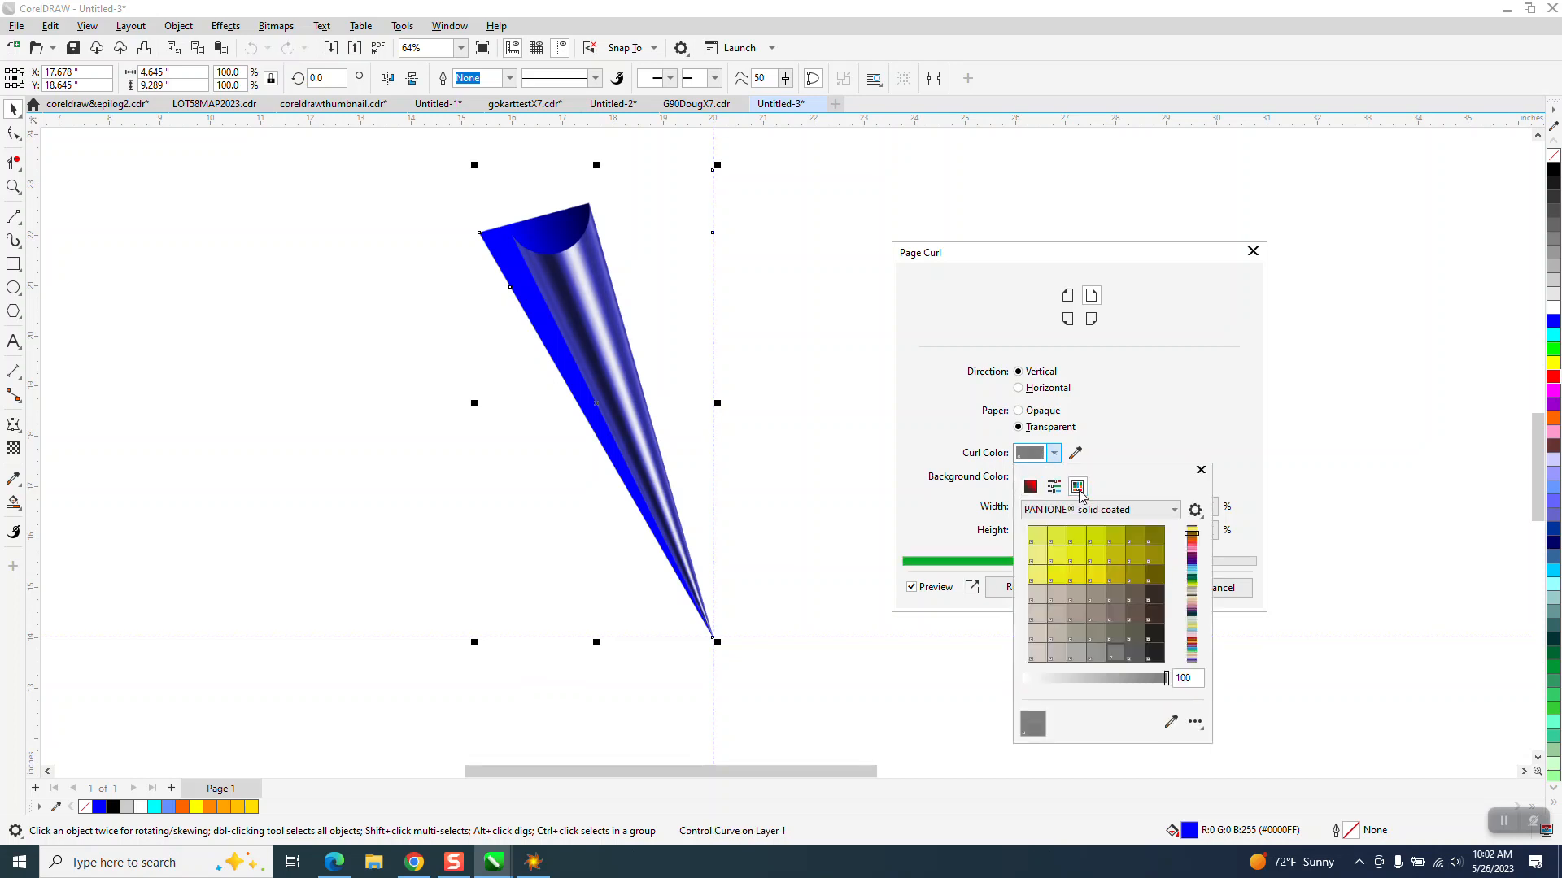
pyautogui.click(1174, 510)
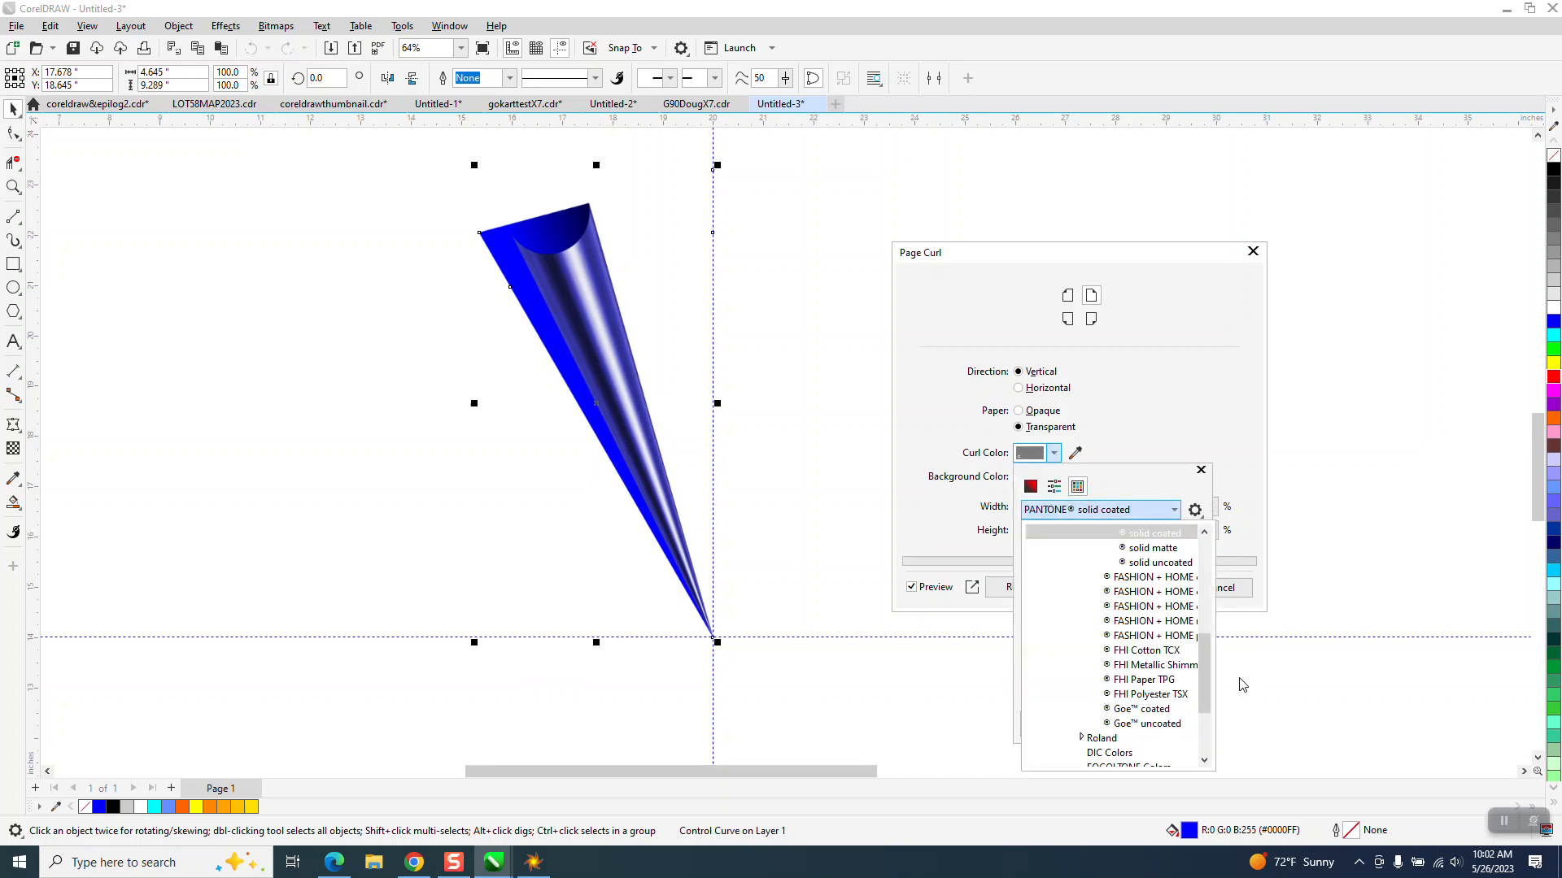
pyautogui.moveTo(1205, 673); pyautogui.dragTo(1201, 726)
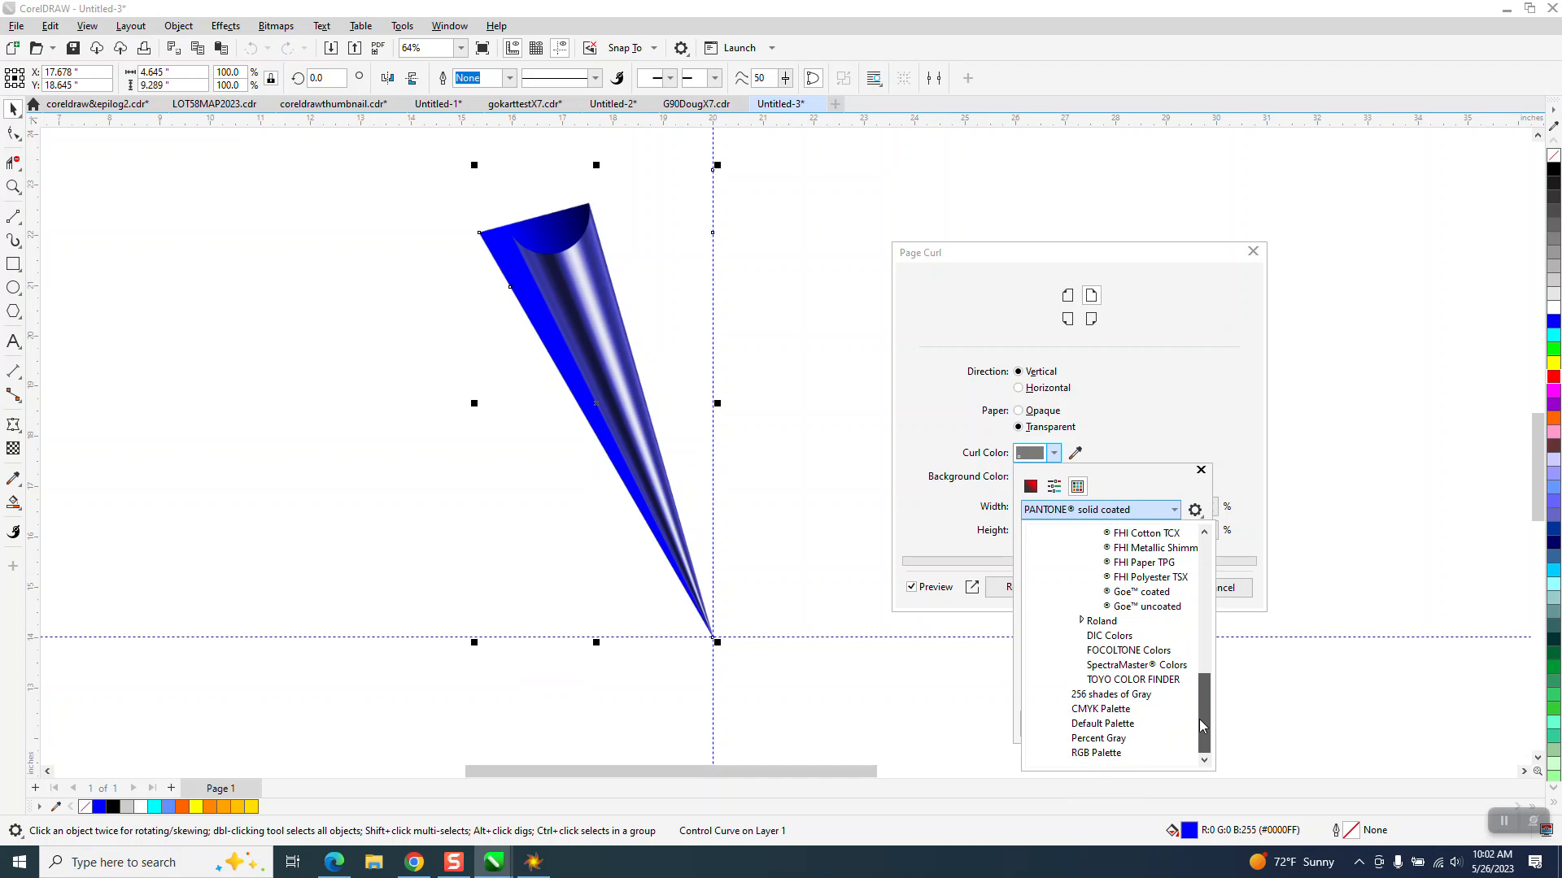
pyautogui.click(1116, 755)
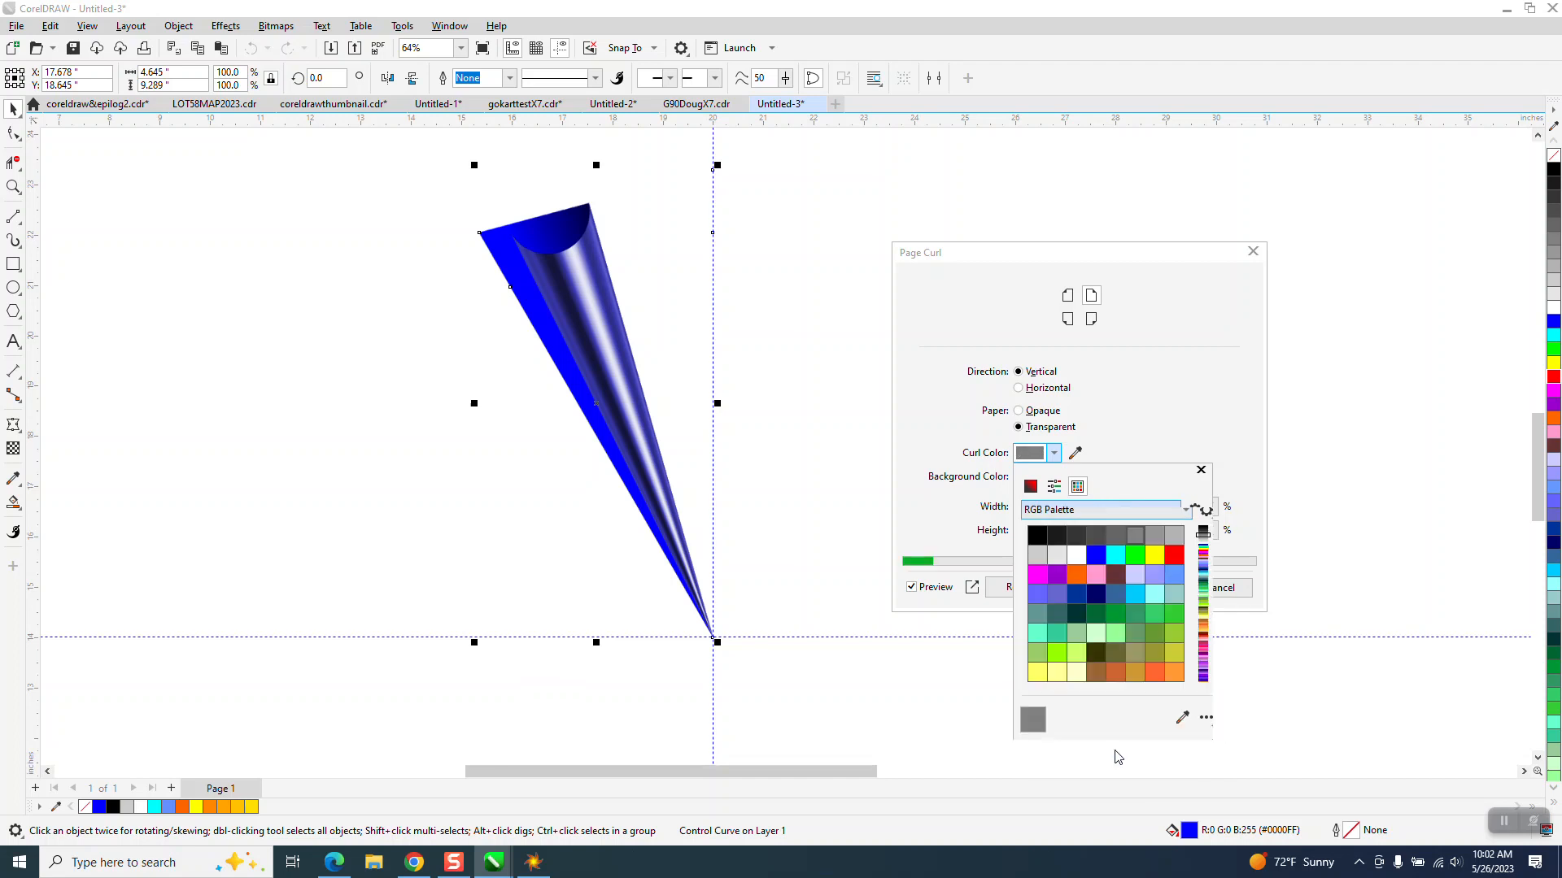
pyautogui.click(1174, 556)
pyautogui.click(1212, 471)
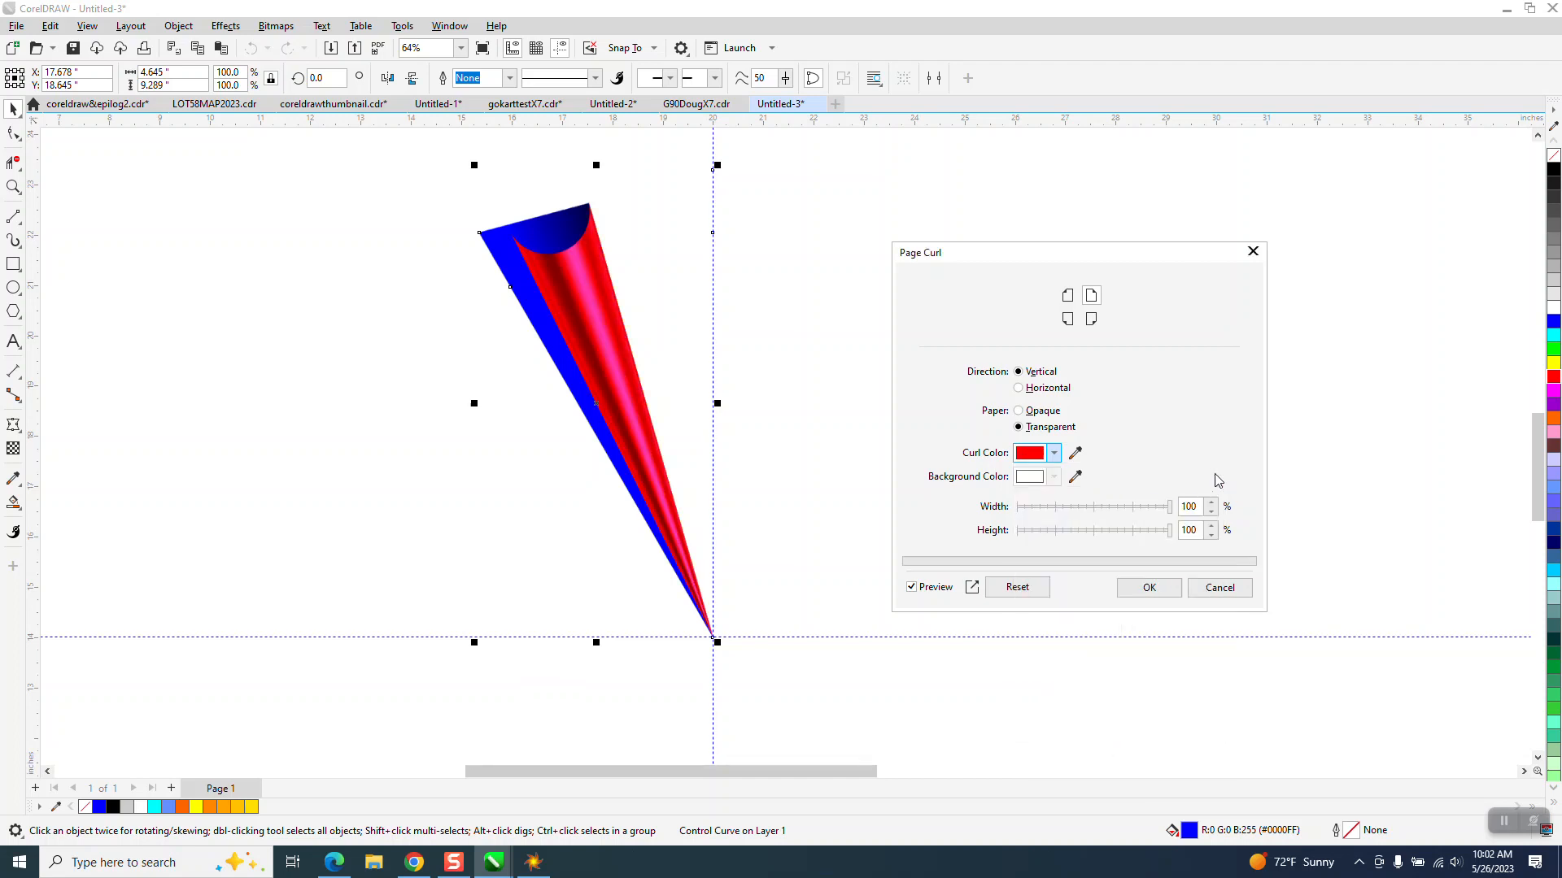
pyautogui.click(1148, 588)
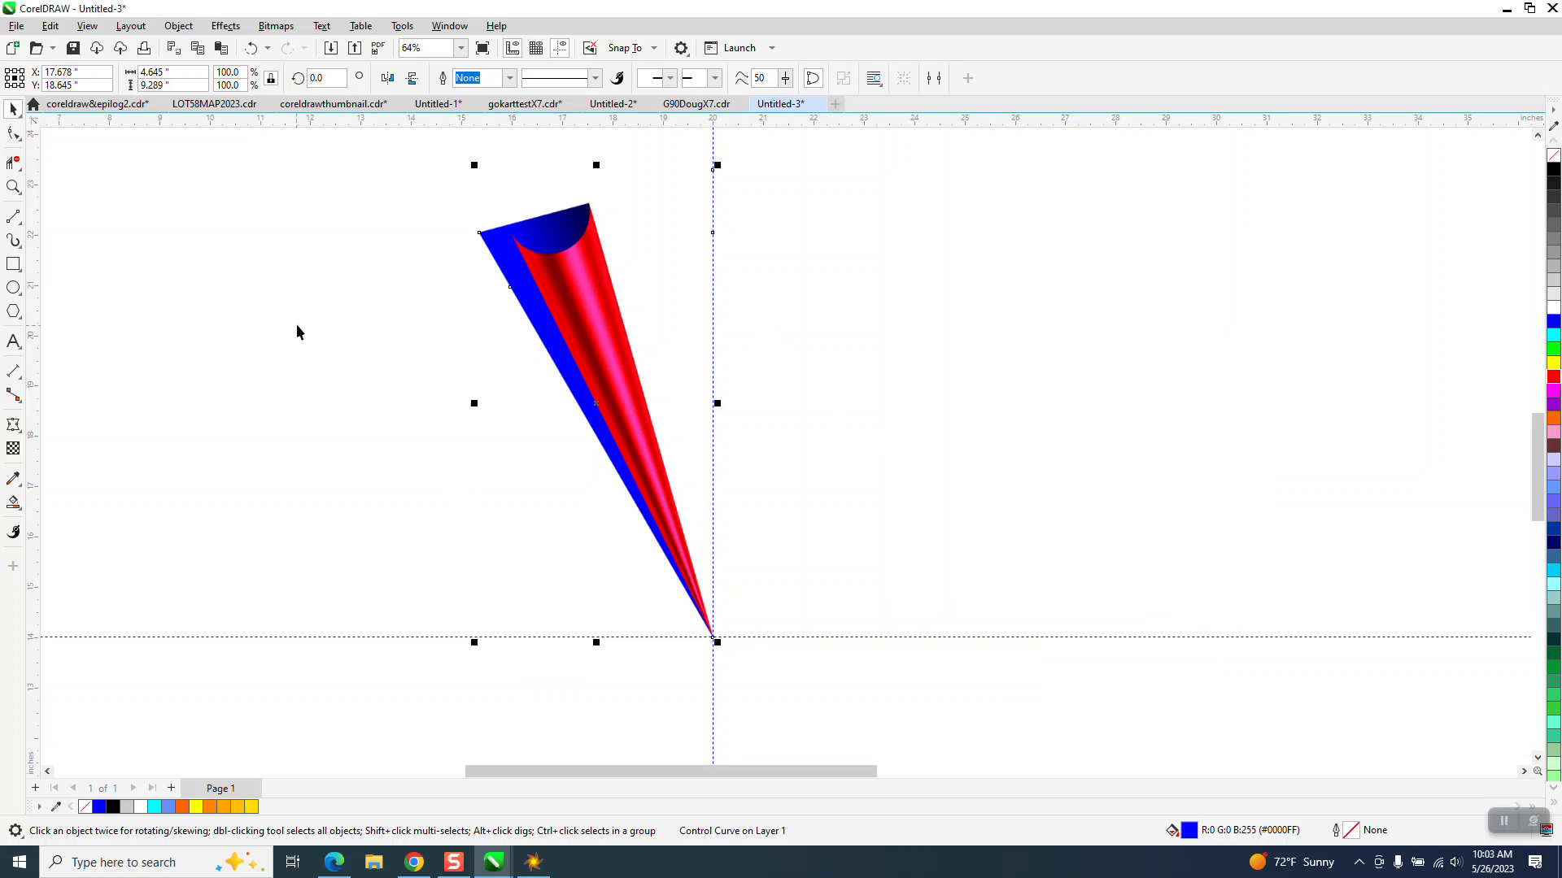
# Examine the curled wedge in Wireframe view and return to Enhanced view
pyautogui.click(87, 25)
pyautogui.click(114, 49)
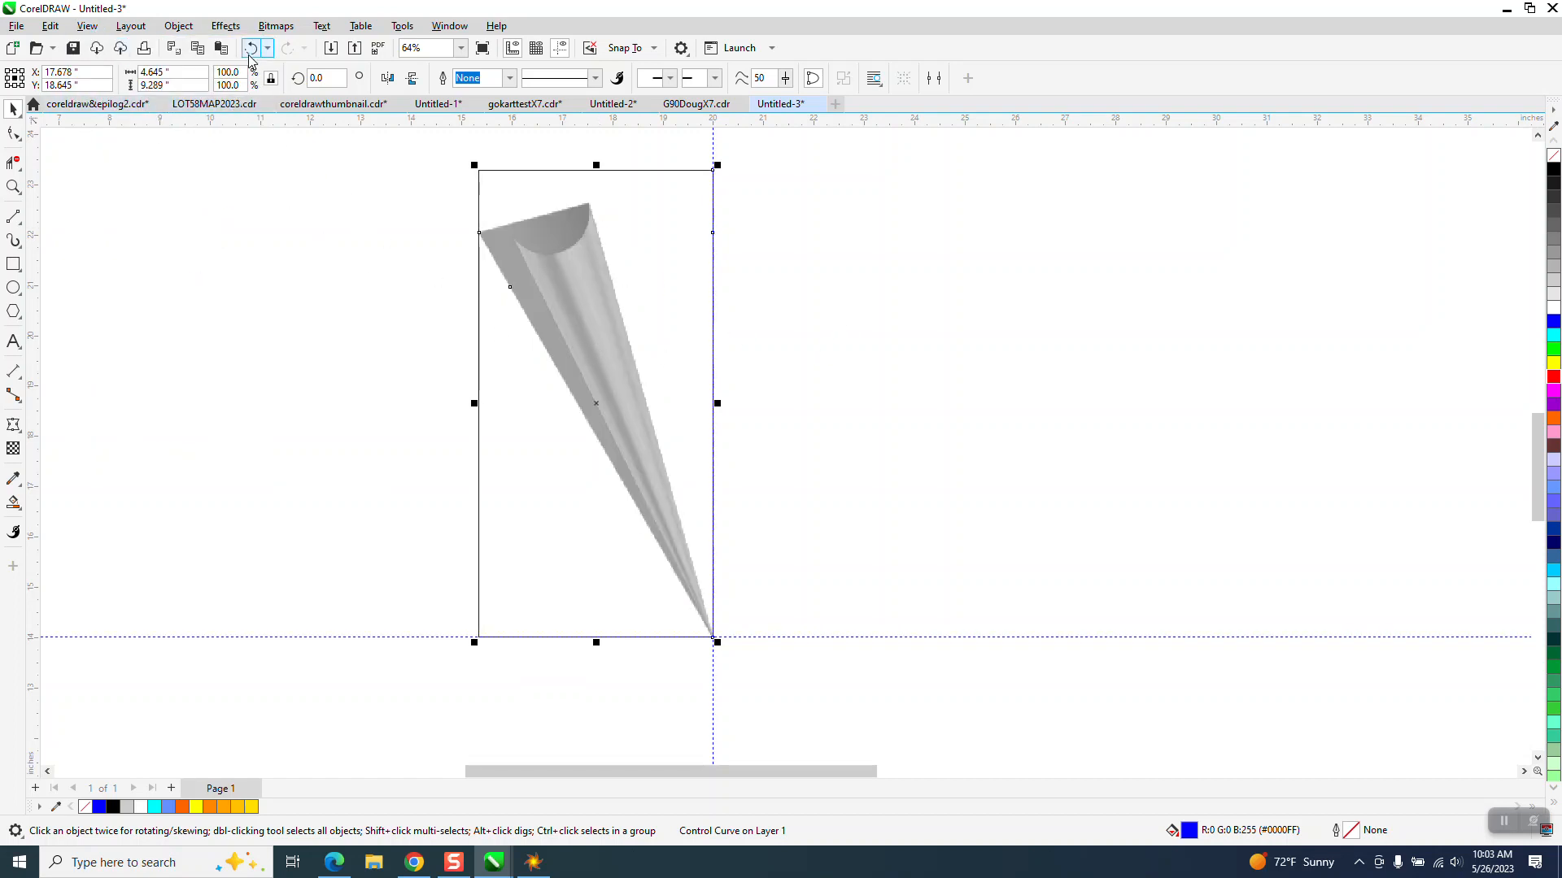
pyautogui.click(88, 29)
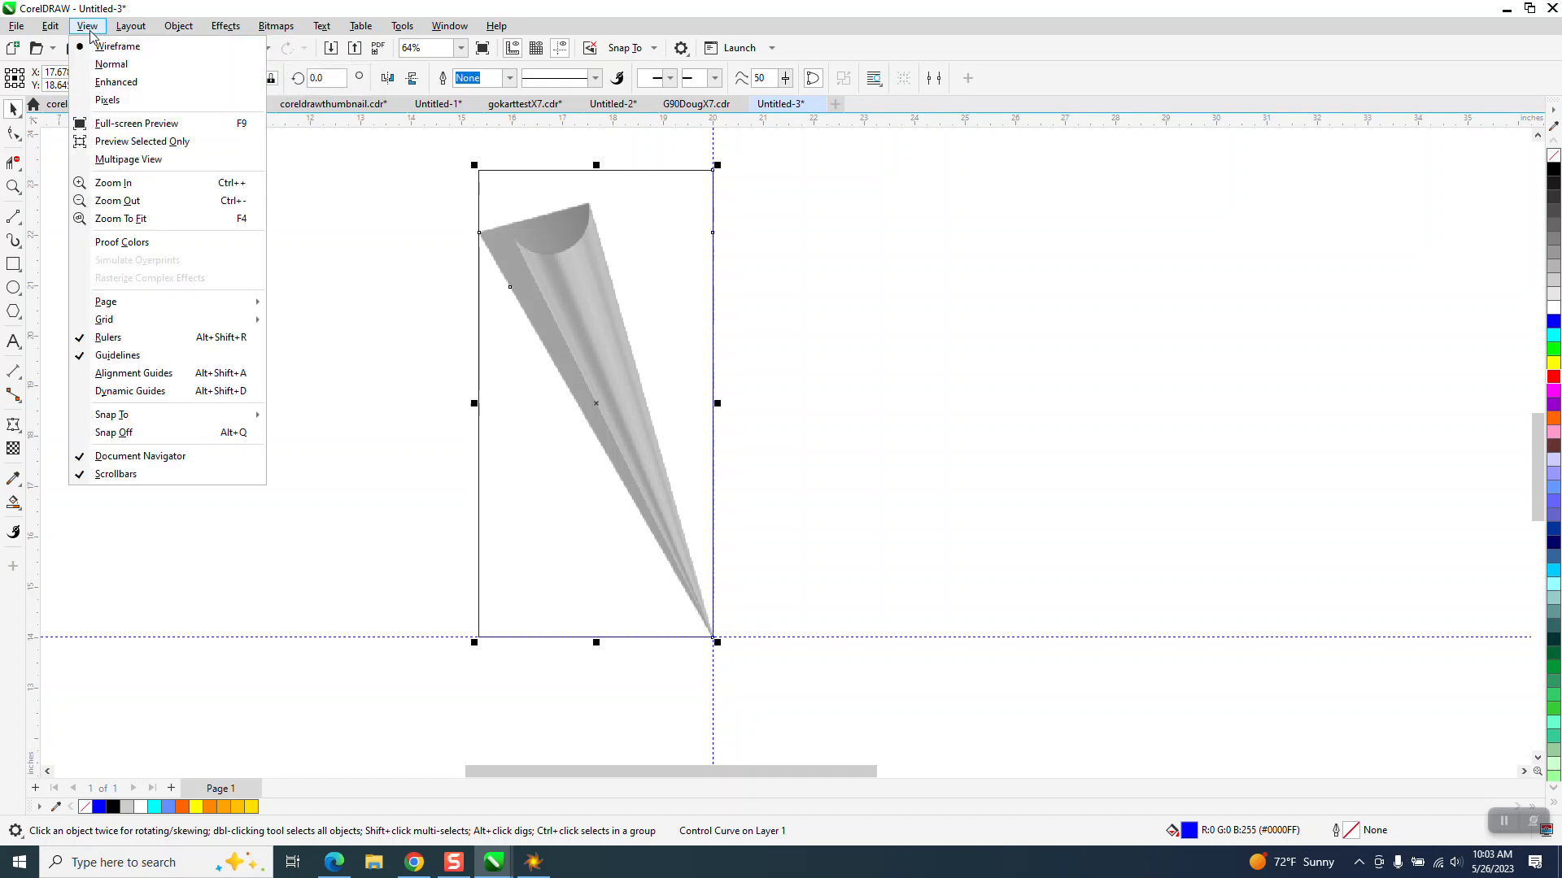
pyautogui.click(124, 82)
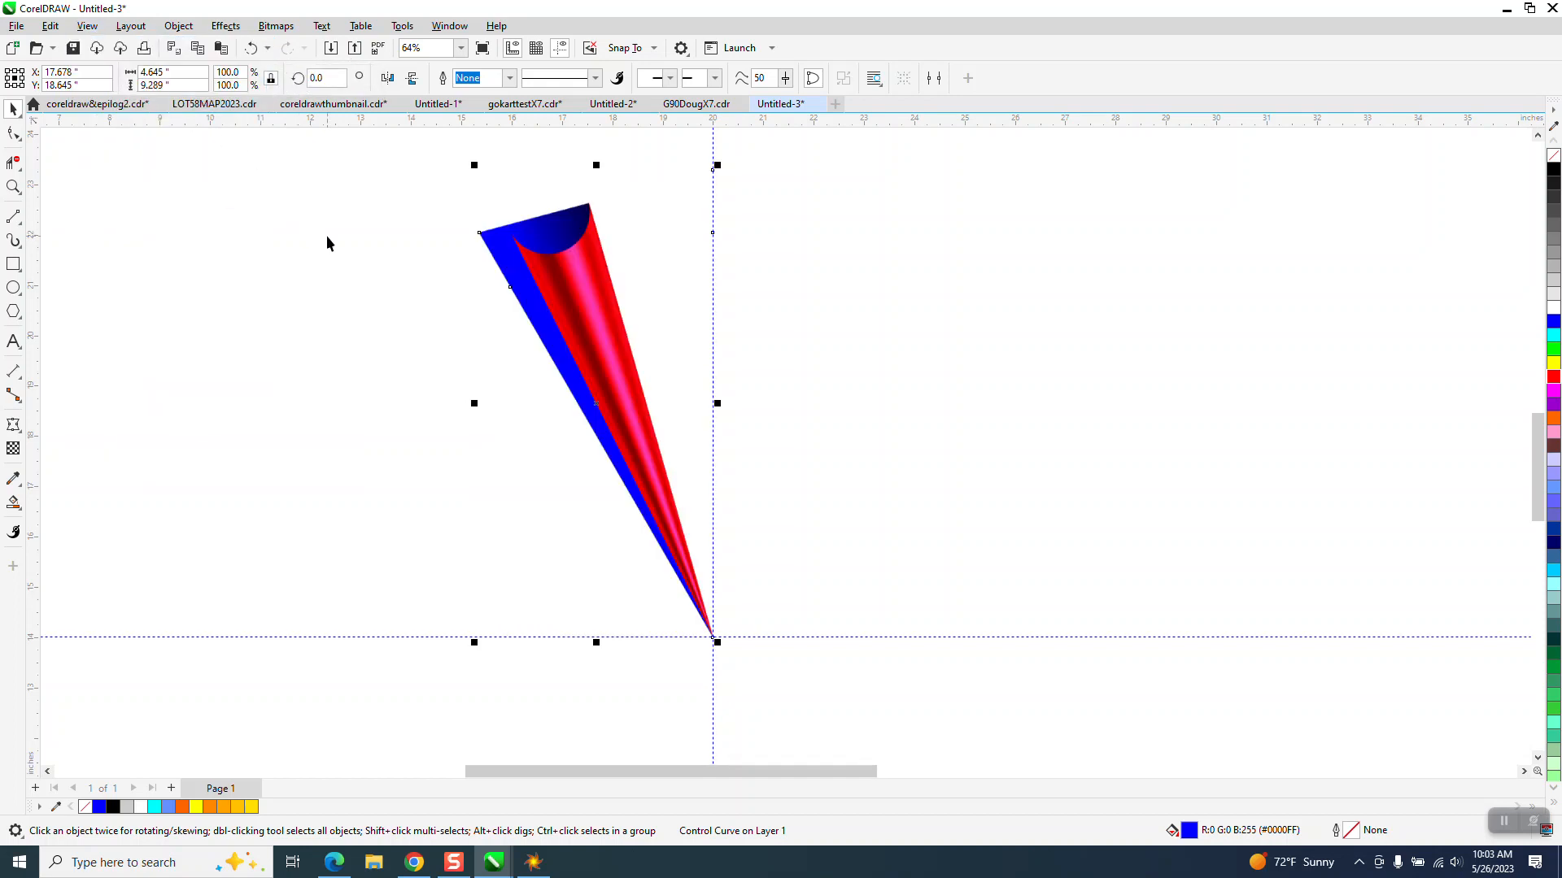
# Convert the curled wedge to a 300 dpi RGB Color (24-bit) bitmap with anti-aliasing and a transparent background
pyautogui.click(281, 29)
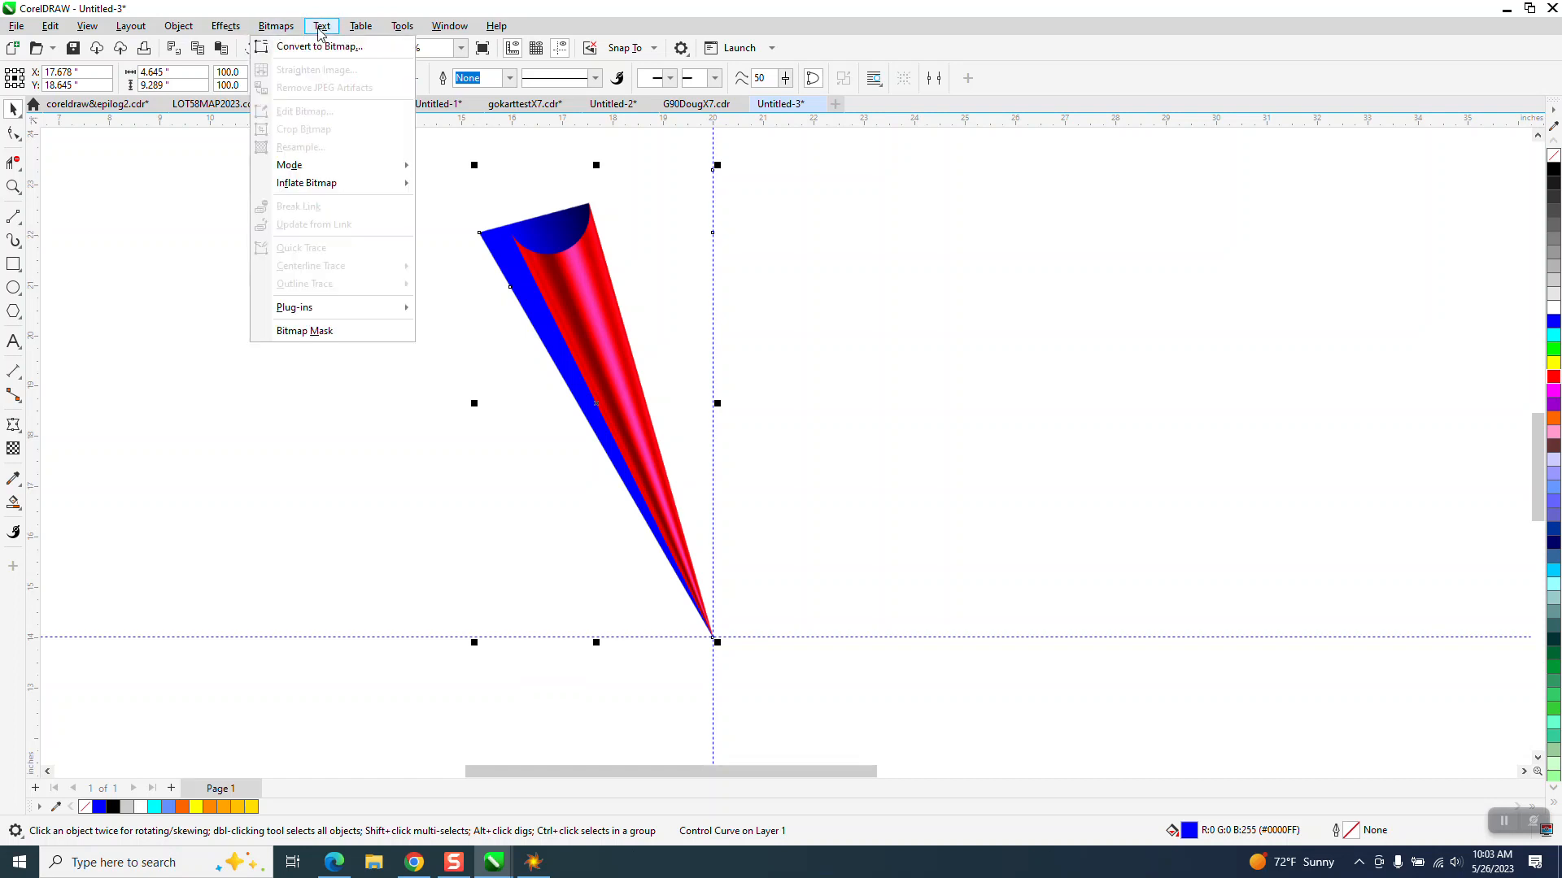
pyautogui.click(300, 48)
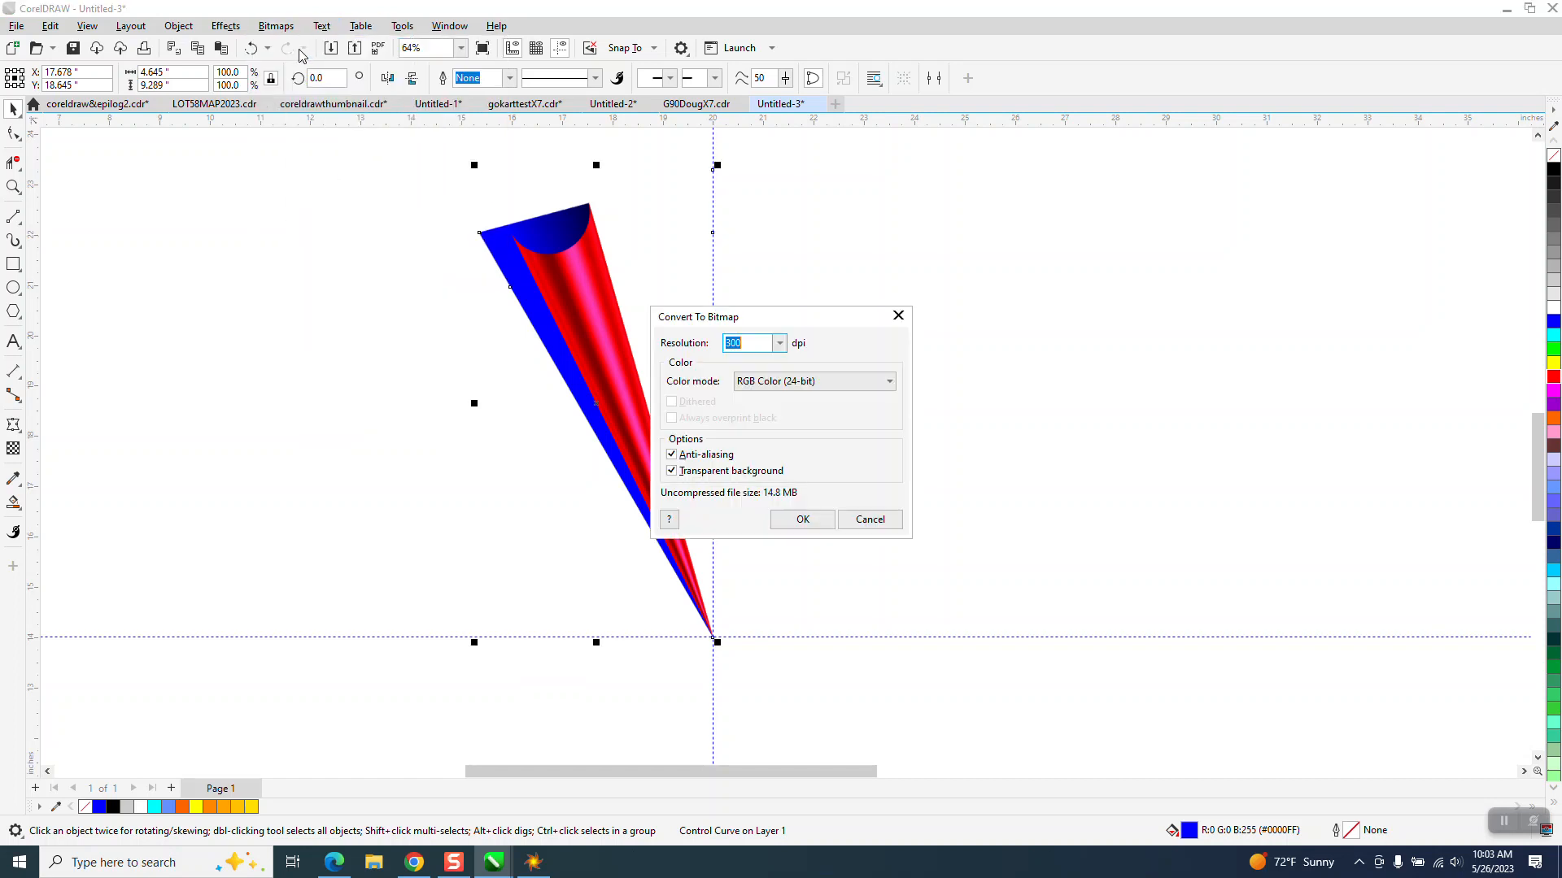
pyautogui.click(820, 512)
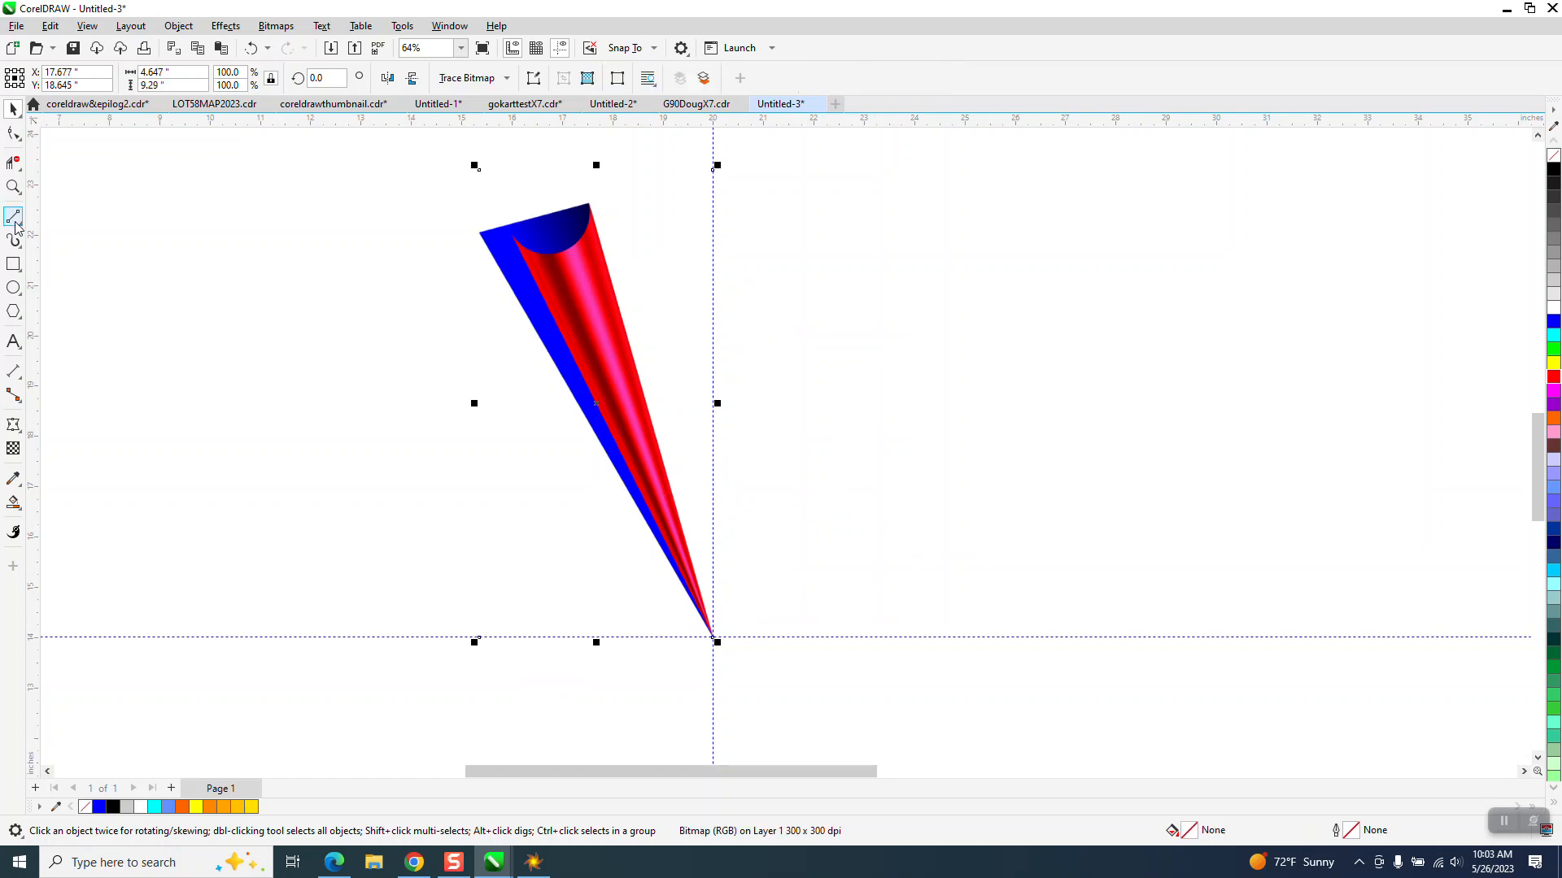
# Draw a closed three-sided line outline from the wedge's tip along both long edges and past its upper end, about 5.87 by 10.18 inches
pyautogui.click(12, 187)
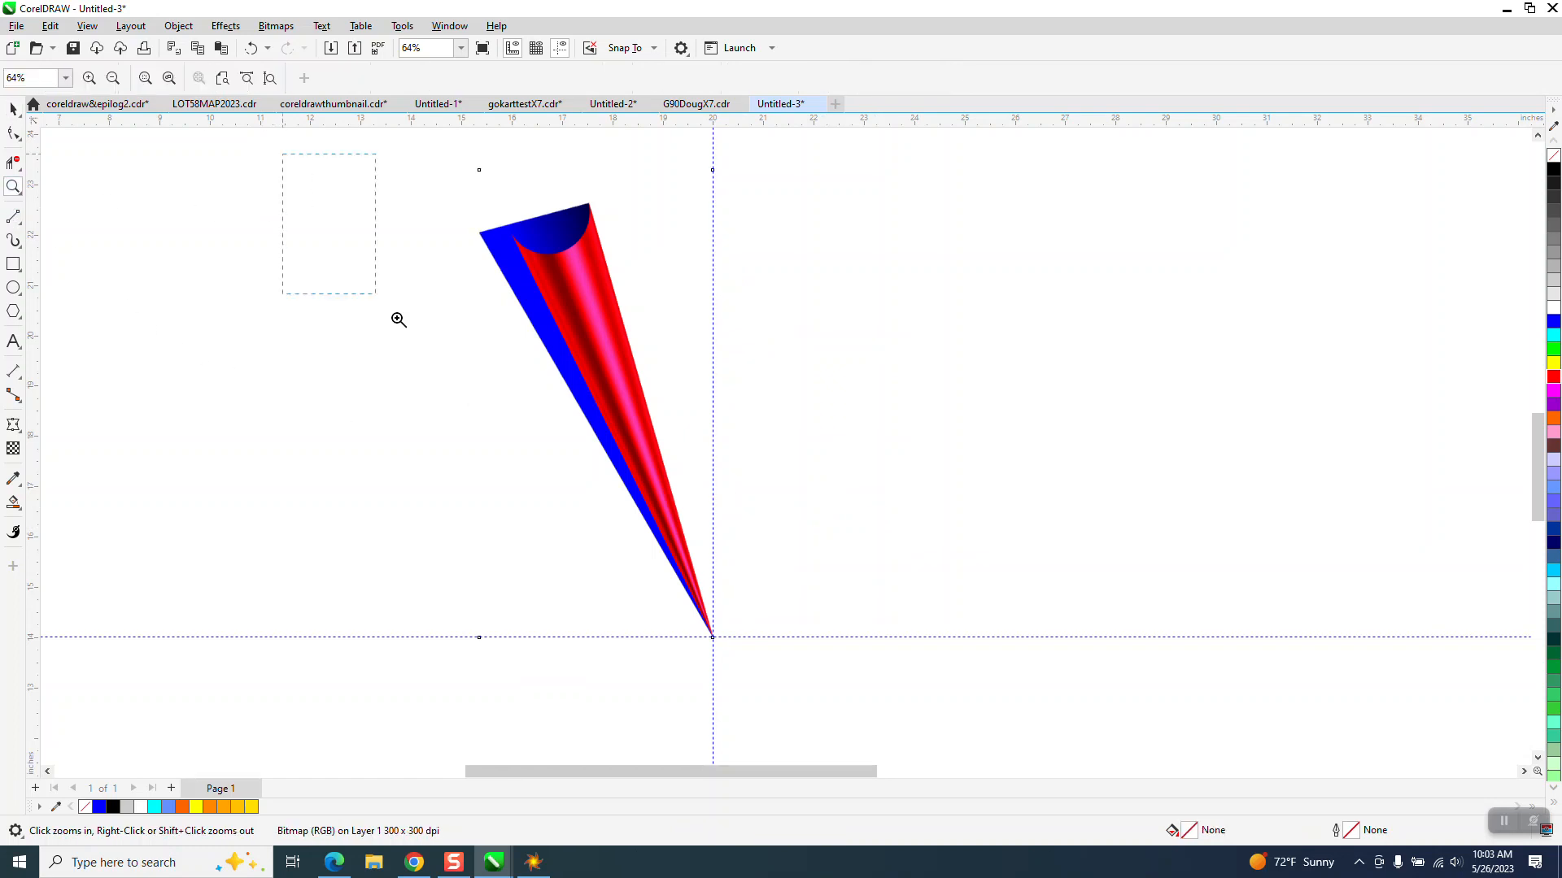
pyautogui.moveTo(398, 320); pyautogui.dragTo(855, 701)
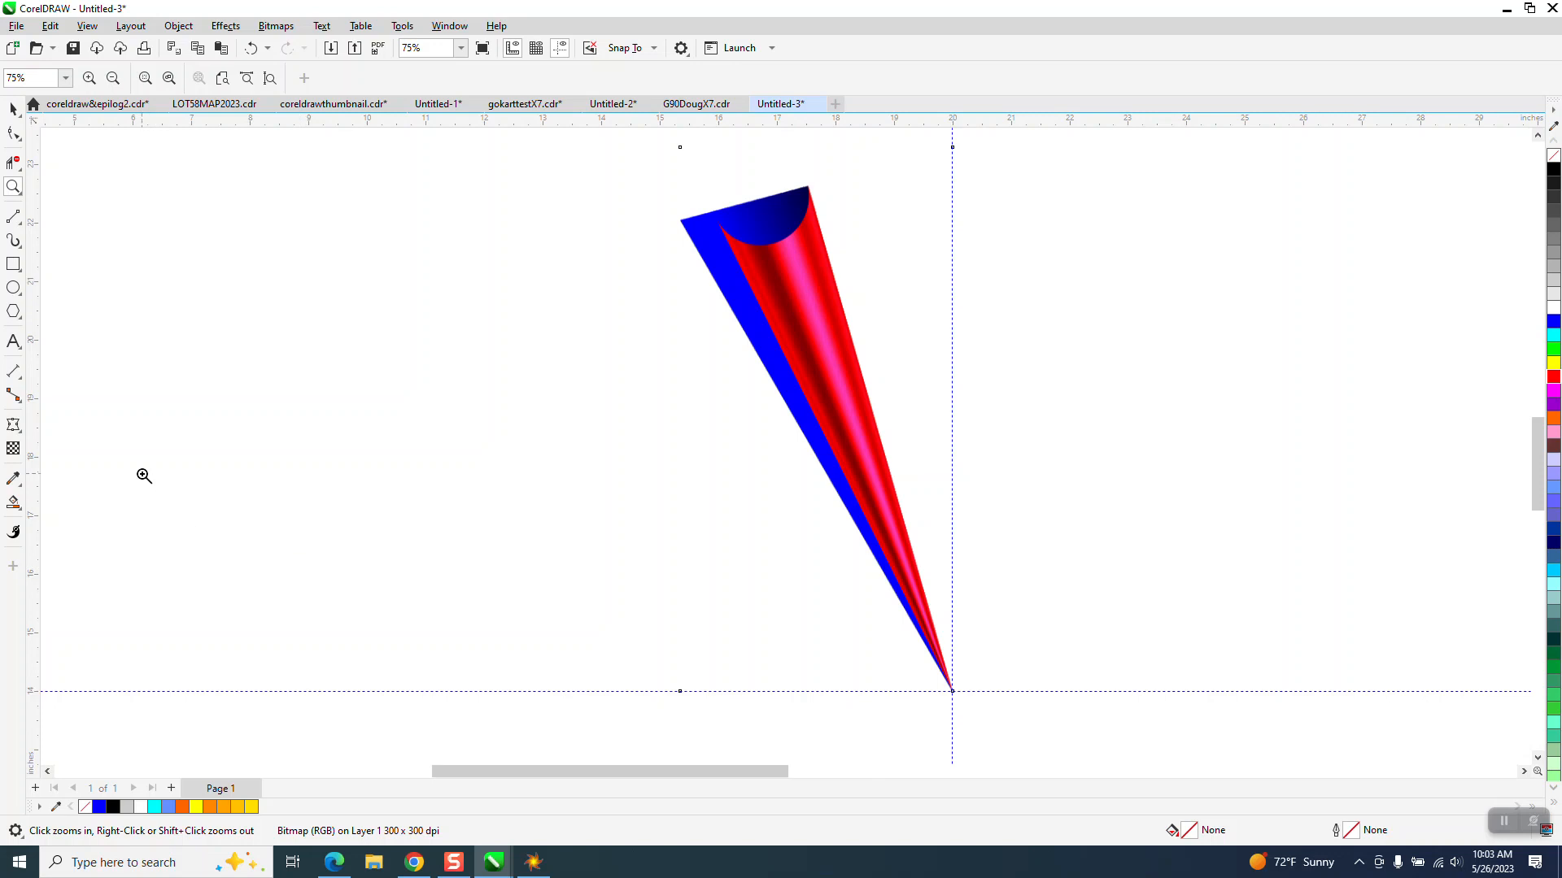
pyautogui.click(20, 226)
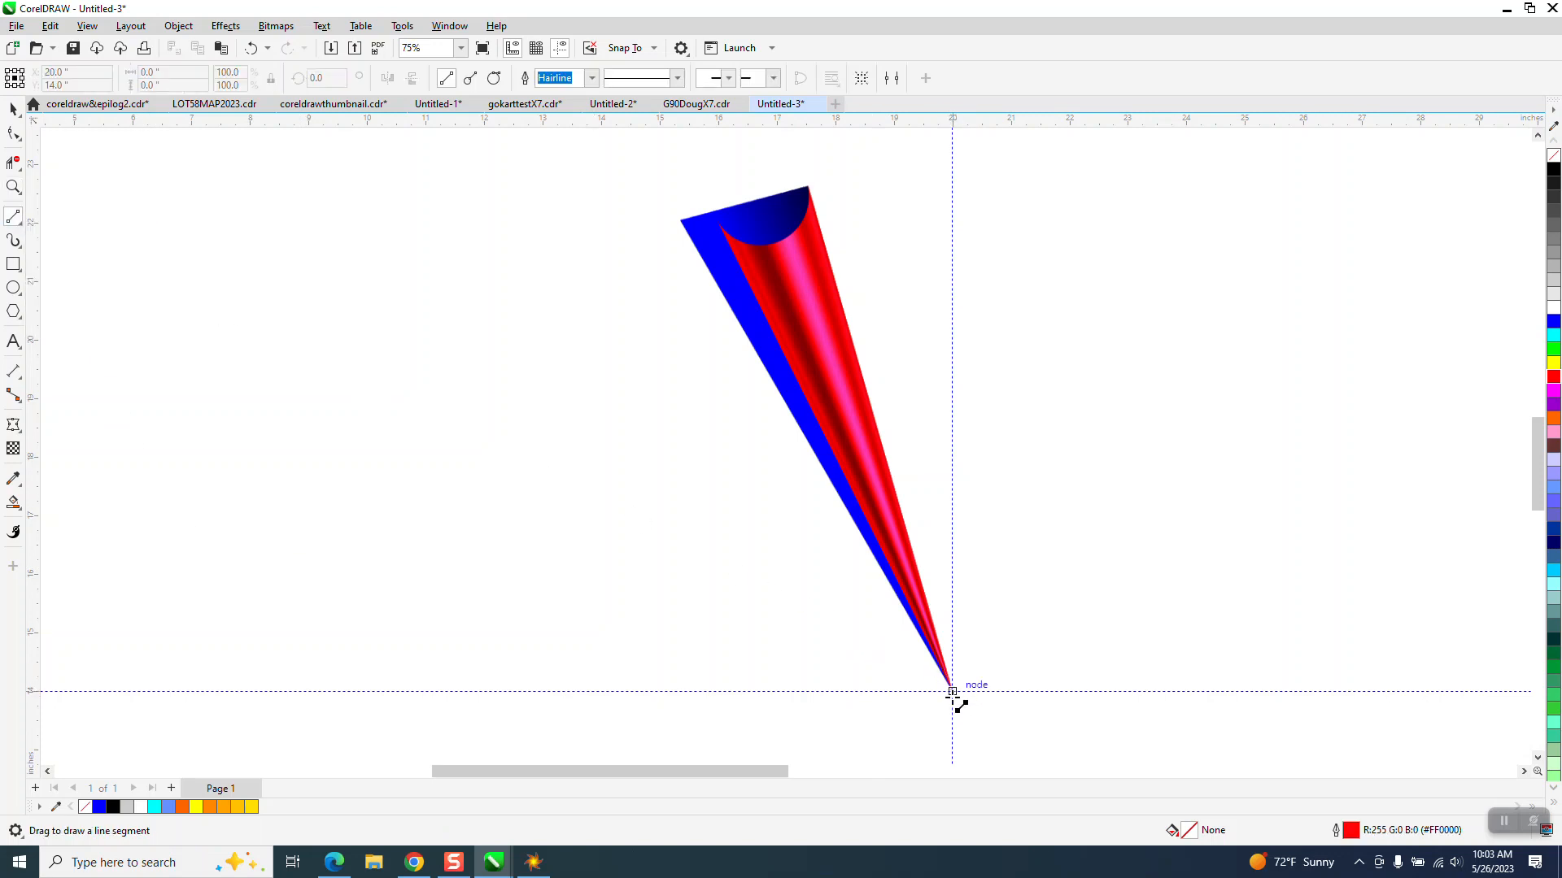
pyautogui.moveTo(953, 691)
pyautogui.mouseDown()
pyautogui.moveTo(808, 488)
pyautogui.moveTo(626, 130)
pyautogui.moveTo(624, 216)
pyautogui.moveTo(609, 188)
pyautogui.moveTo(776, 194)
pyautogui.moveTo(826, 241)
pyautogui.moveTo(976, 637)
pyautogui.moveTo(973, 764)
pyautogui.moveTo(959, 760)
pyautogui.moveTo(952, 665)
pyautogui.mouseUp()
pyautogui.scroll(-2, 350, 677)
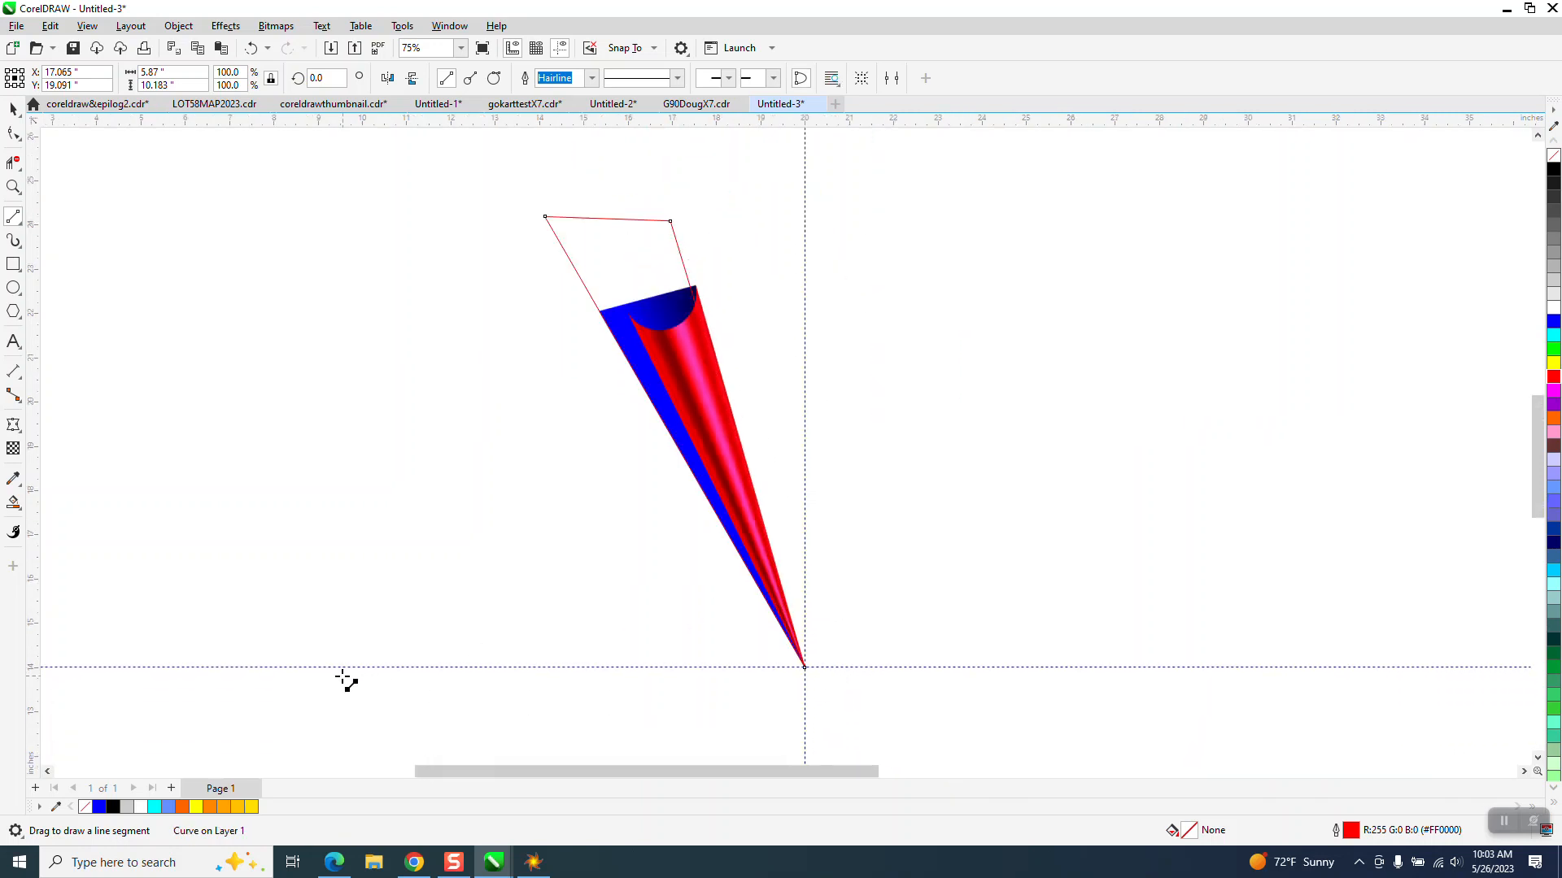
# Move the outline's upper-right node slightly outward so its side follows the wedge's right edge
pyautogui.click(14, 187)
pyautogui.moveTo(487, 238); pyautogui.dragTo(837, 428)
pyautogui.press('F10')
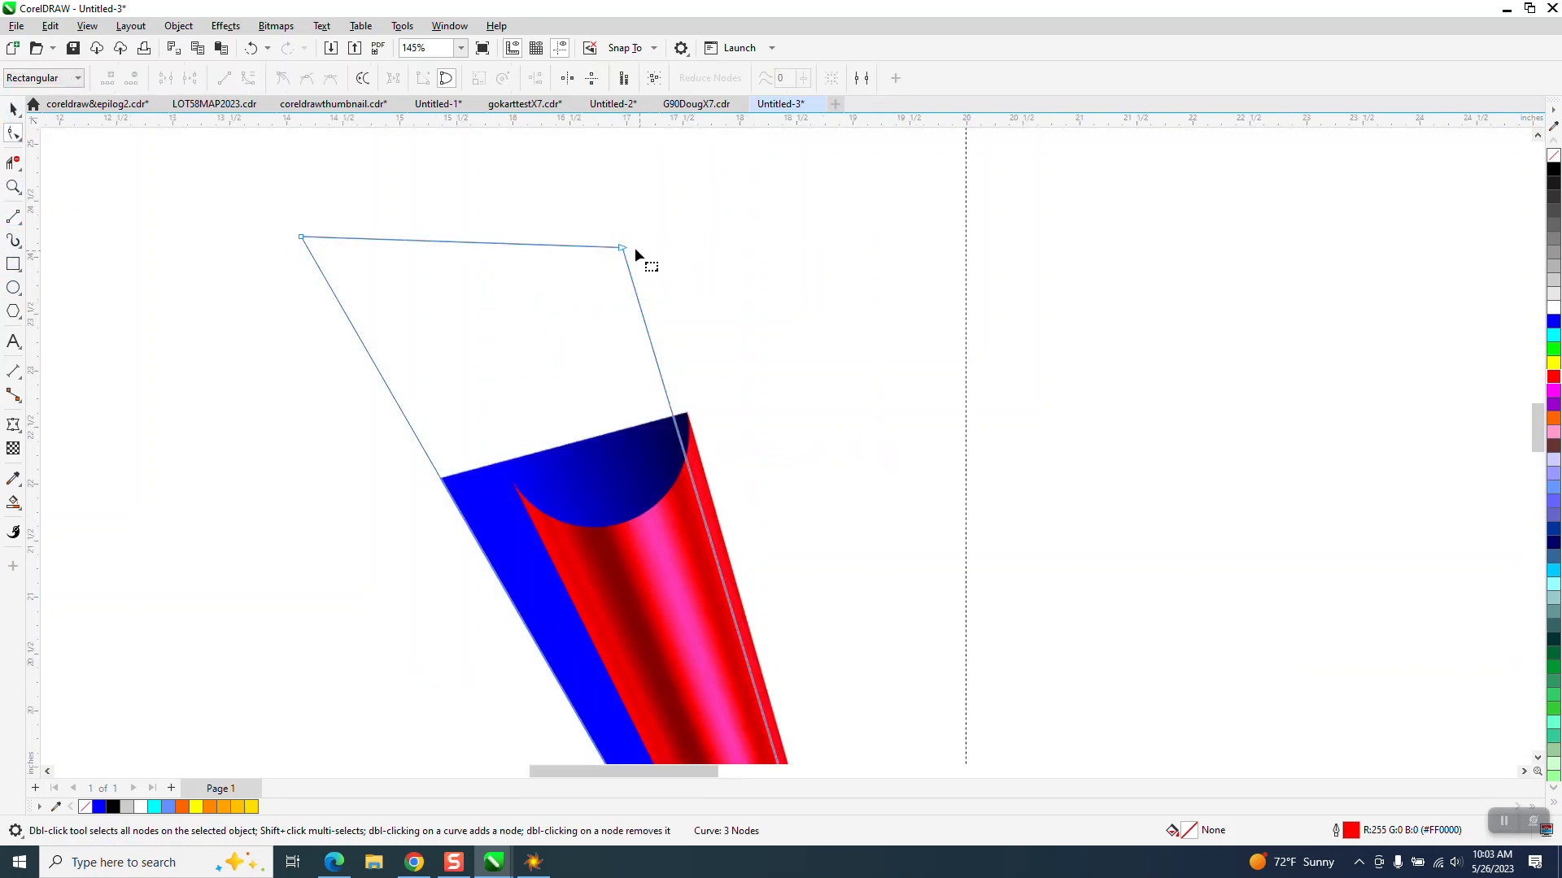
pyautogui.moveTo(625, 251); pyautogui.dragTo(641, 244)
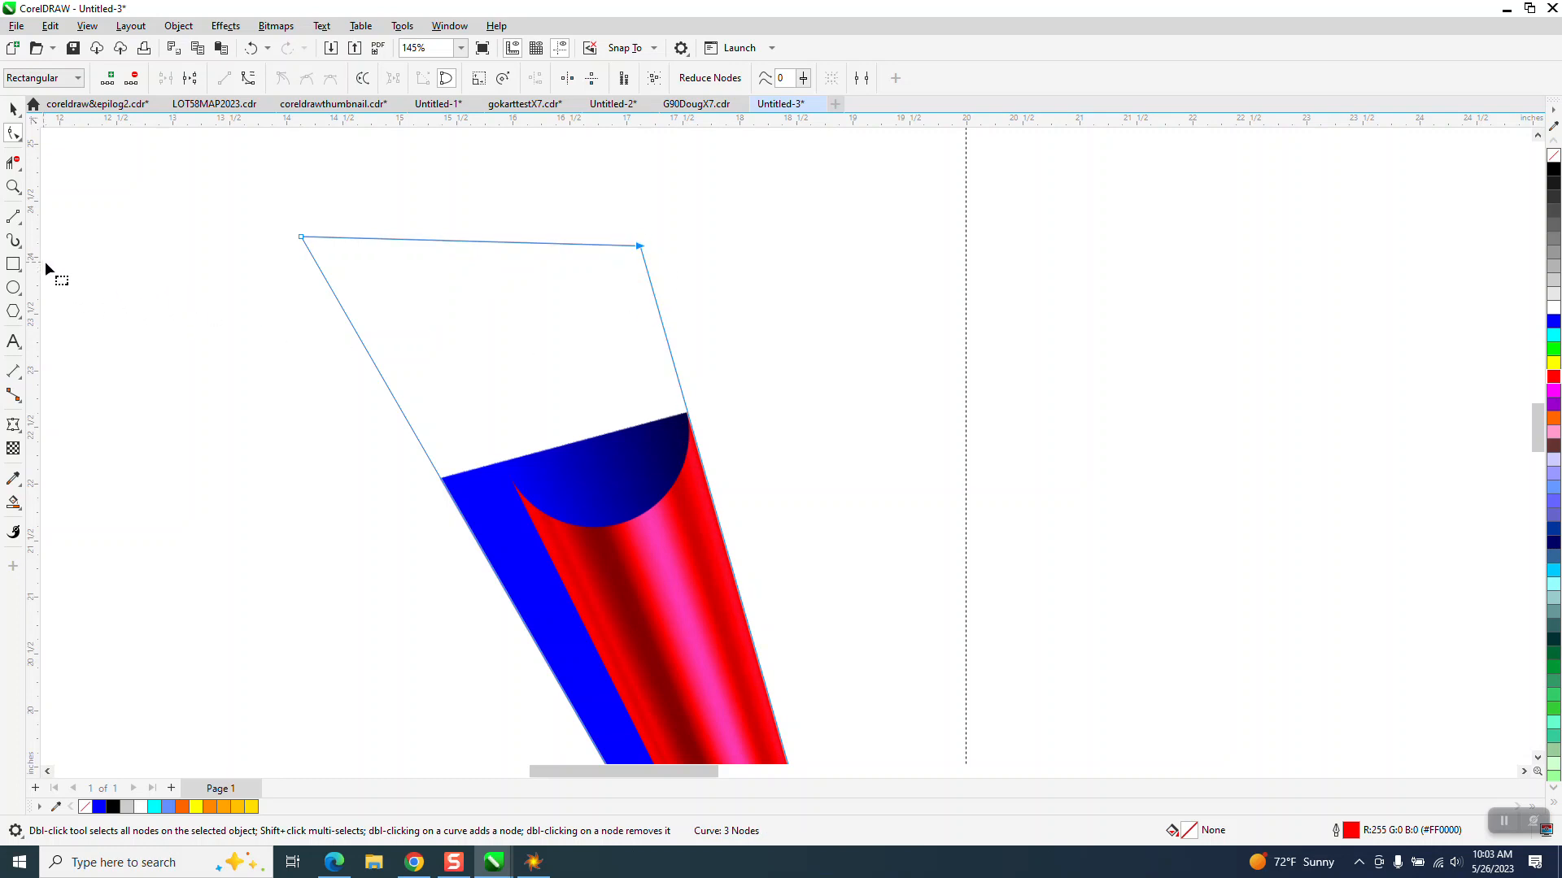
# Draw a straight line along the wedge's upper edge from its right corner to its left corner, about 2.18 by 0.58 inches
pyautogui.click(13, 371)
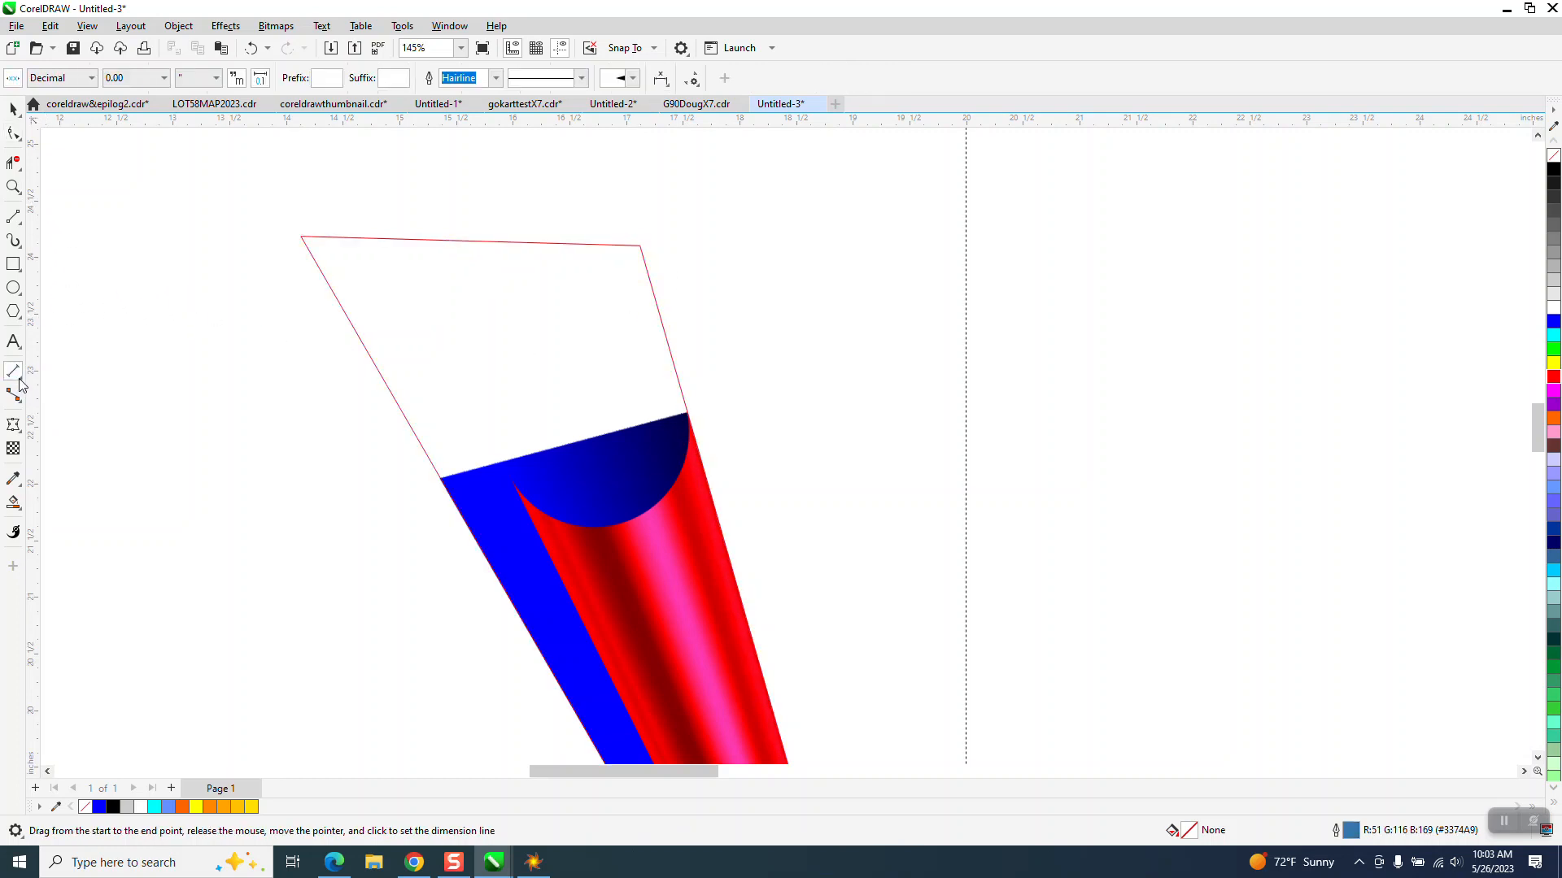
pyautogui.click(13, 216)
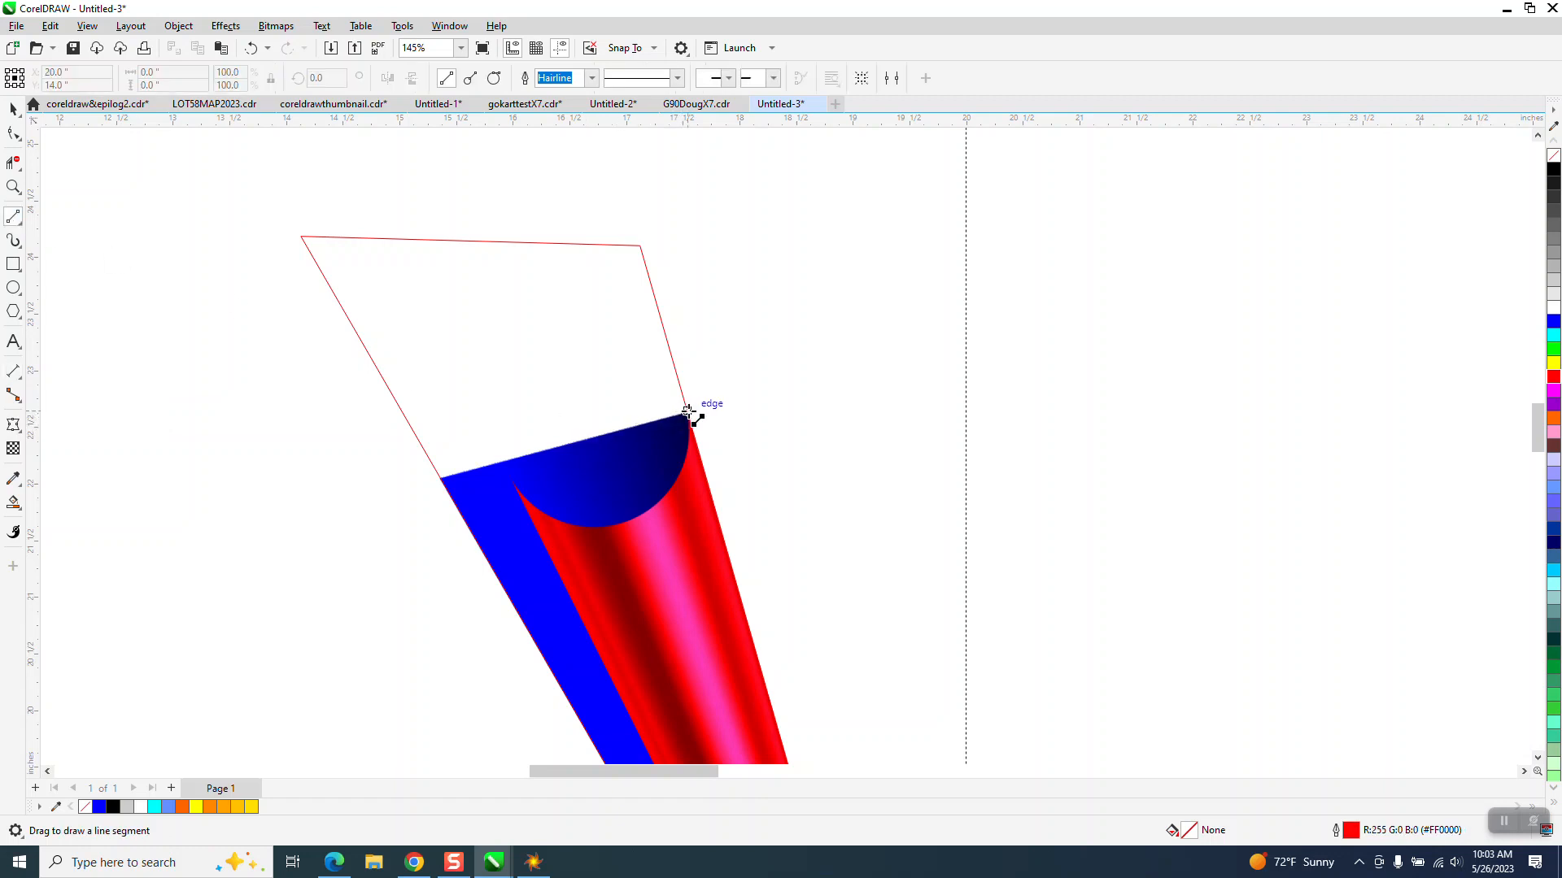
pyautogui.moveTo(687, 413); pyautogui.dragTo(438, 464)
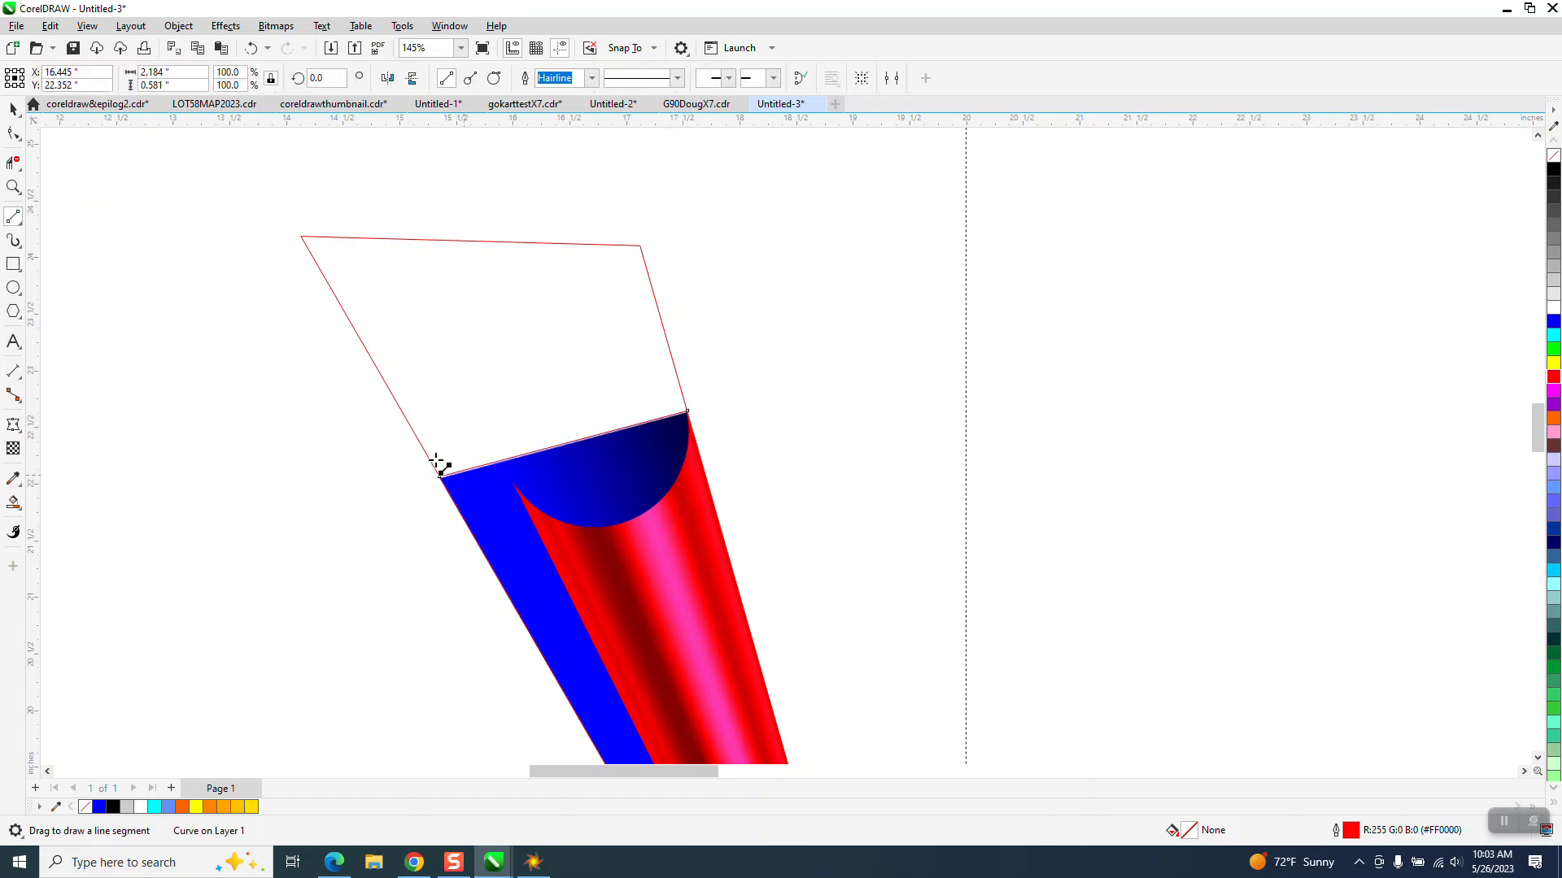
# Move the red outline and the short line across the wedge's upper edge 10 inches to the right of the wedge
pyautogui.click(13, 108)
pyautogui.scroll(-3, 375, 427)
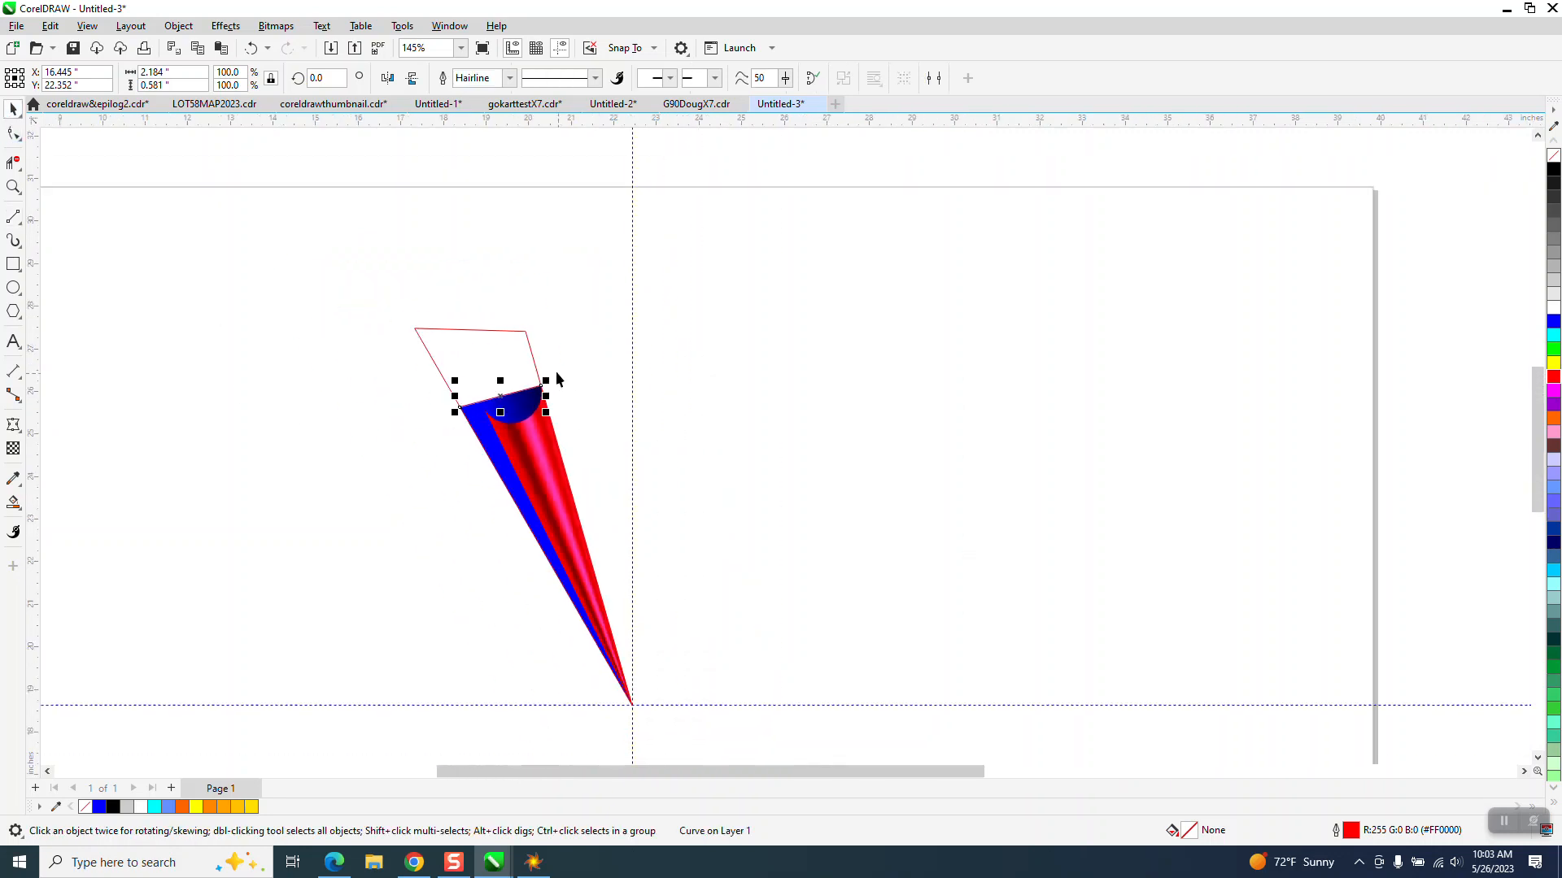
pyautogui.click(530, 352)
pyautogui.moveTo(531, 352); pyautogui.dragTo(901, 352)
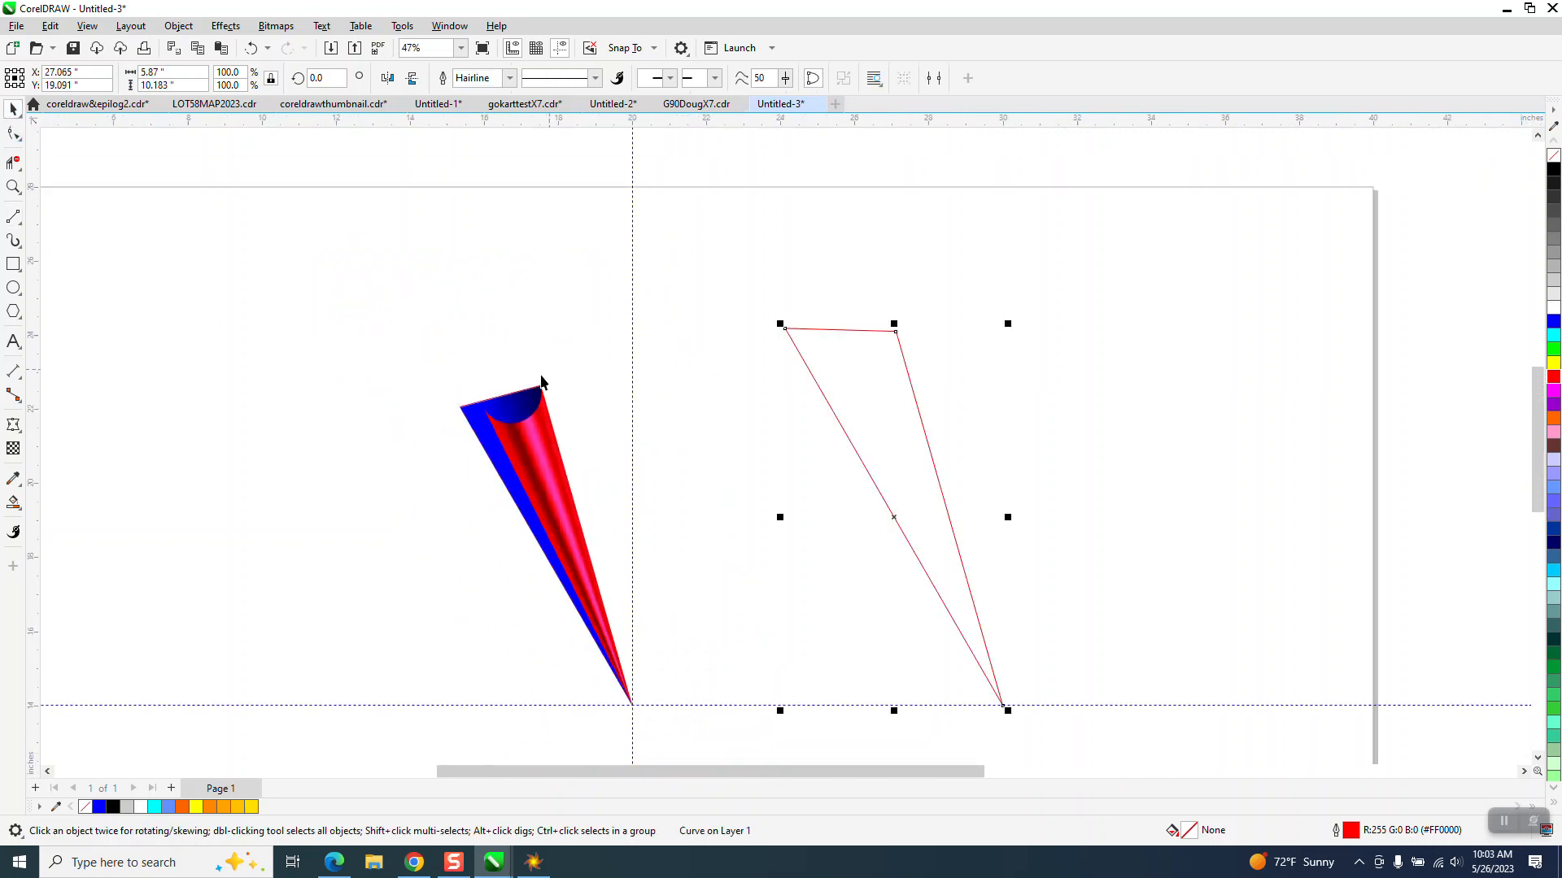
pyautogui.click(533, 396)
pyautogui.press('Right')
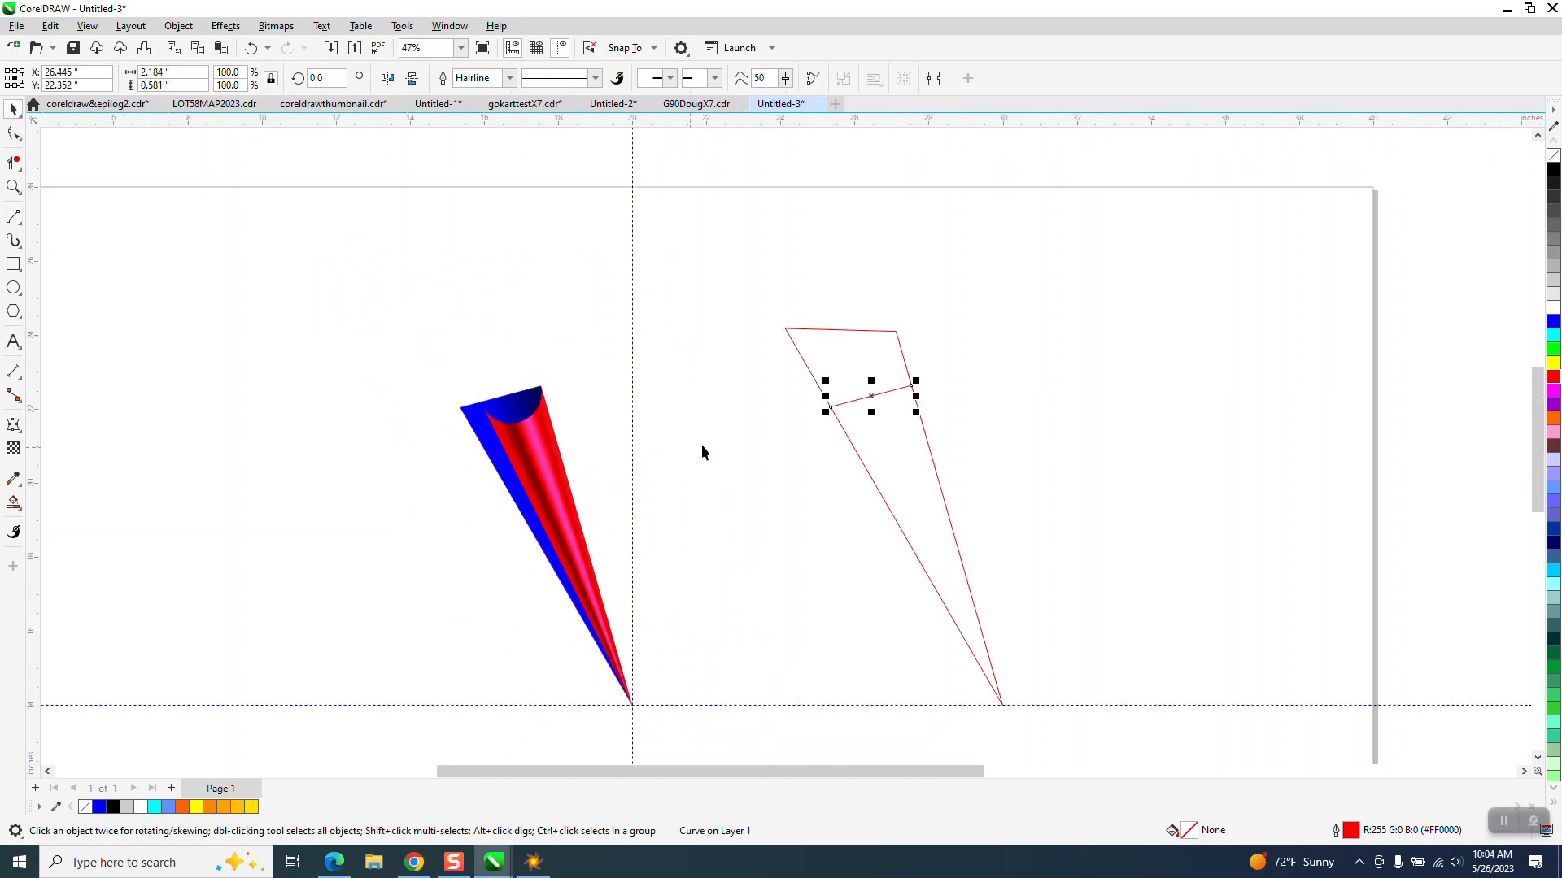
# Smart Fill the outline's lower closed region and place that shape 20 inches to the left, unfilled with a black outline
pyautogui.click(13, 503)
pyautogui.click(900, 473)
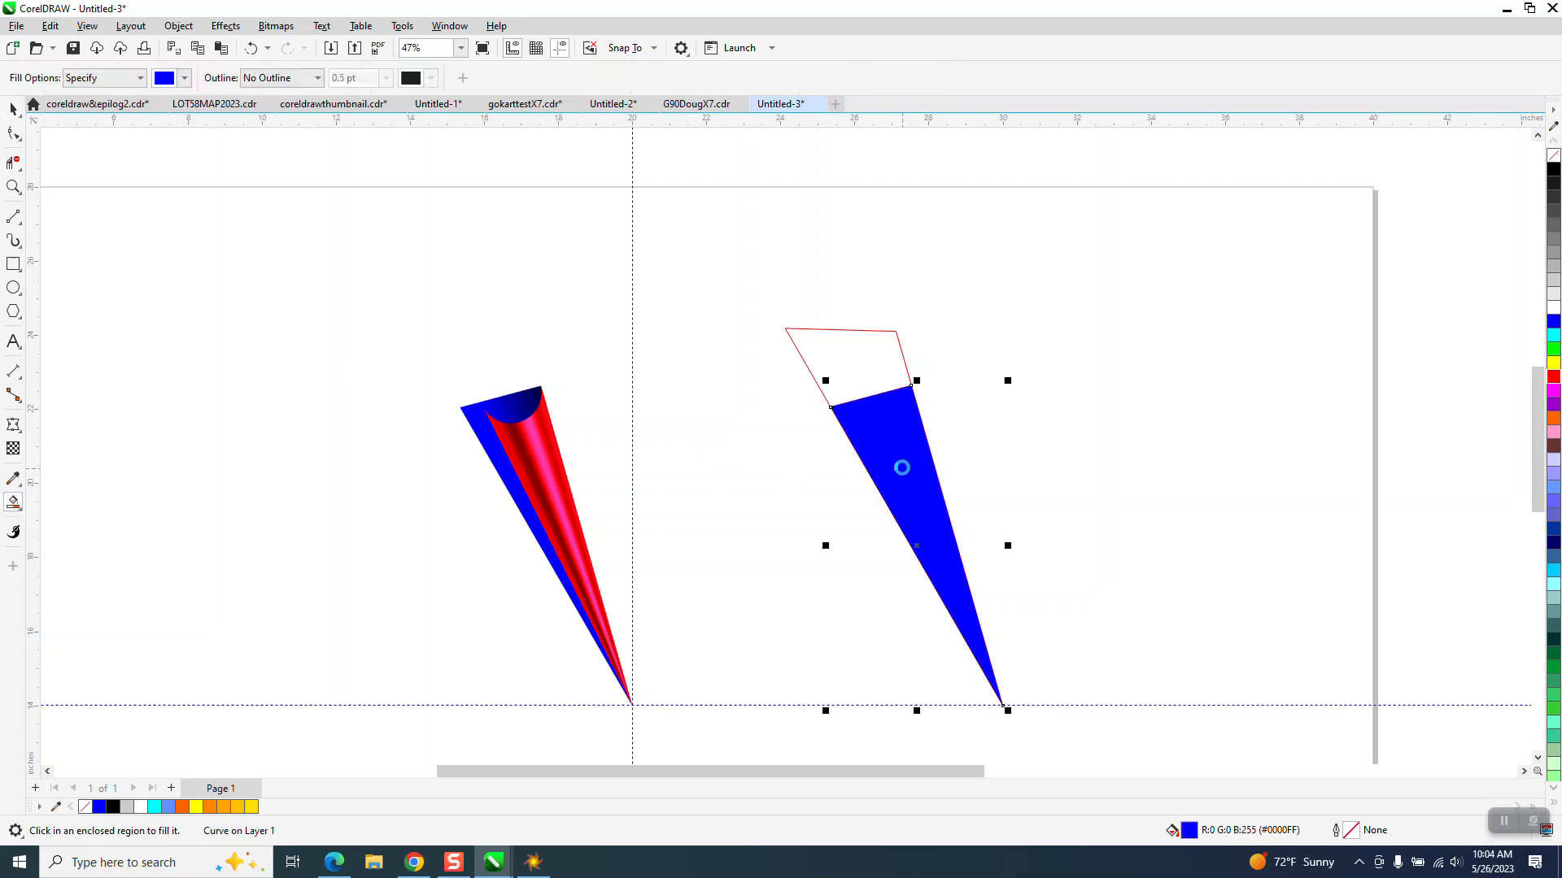
pyautogui.press('Left')
pyautogui.press('Left')
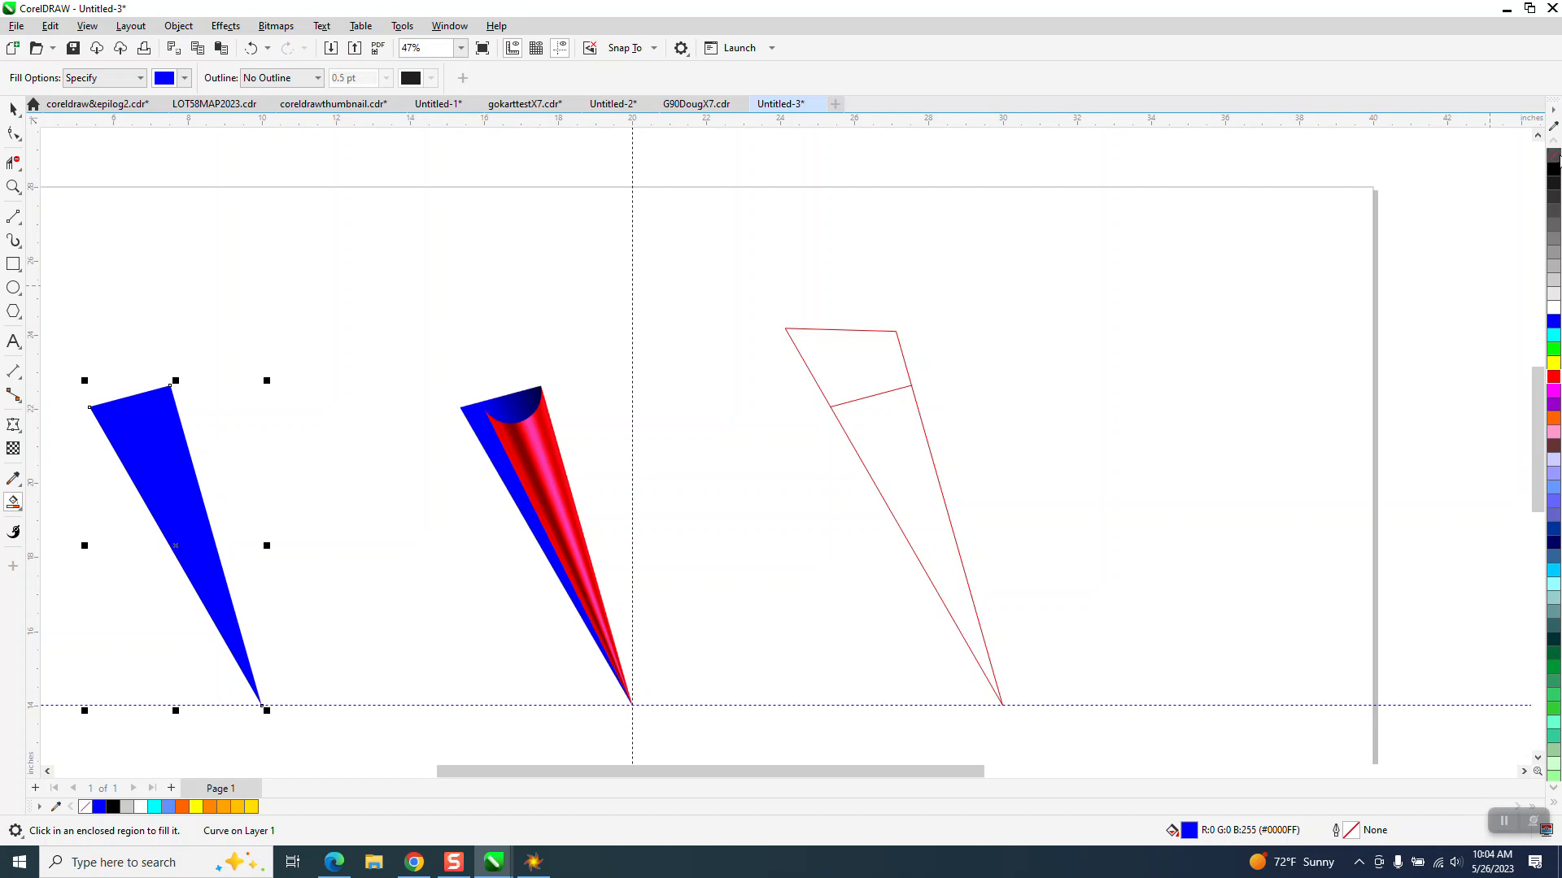
pyautogui.click(1554, 155)
pyautogui.rightClick(1554, 168)
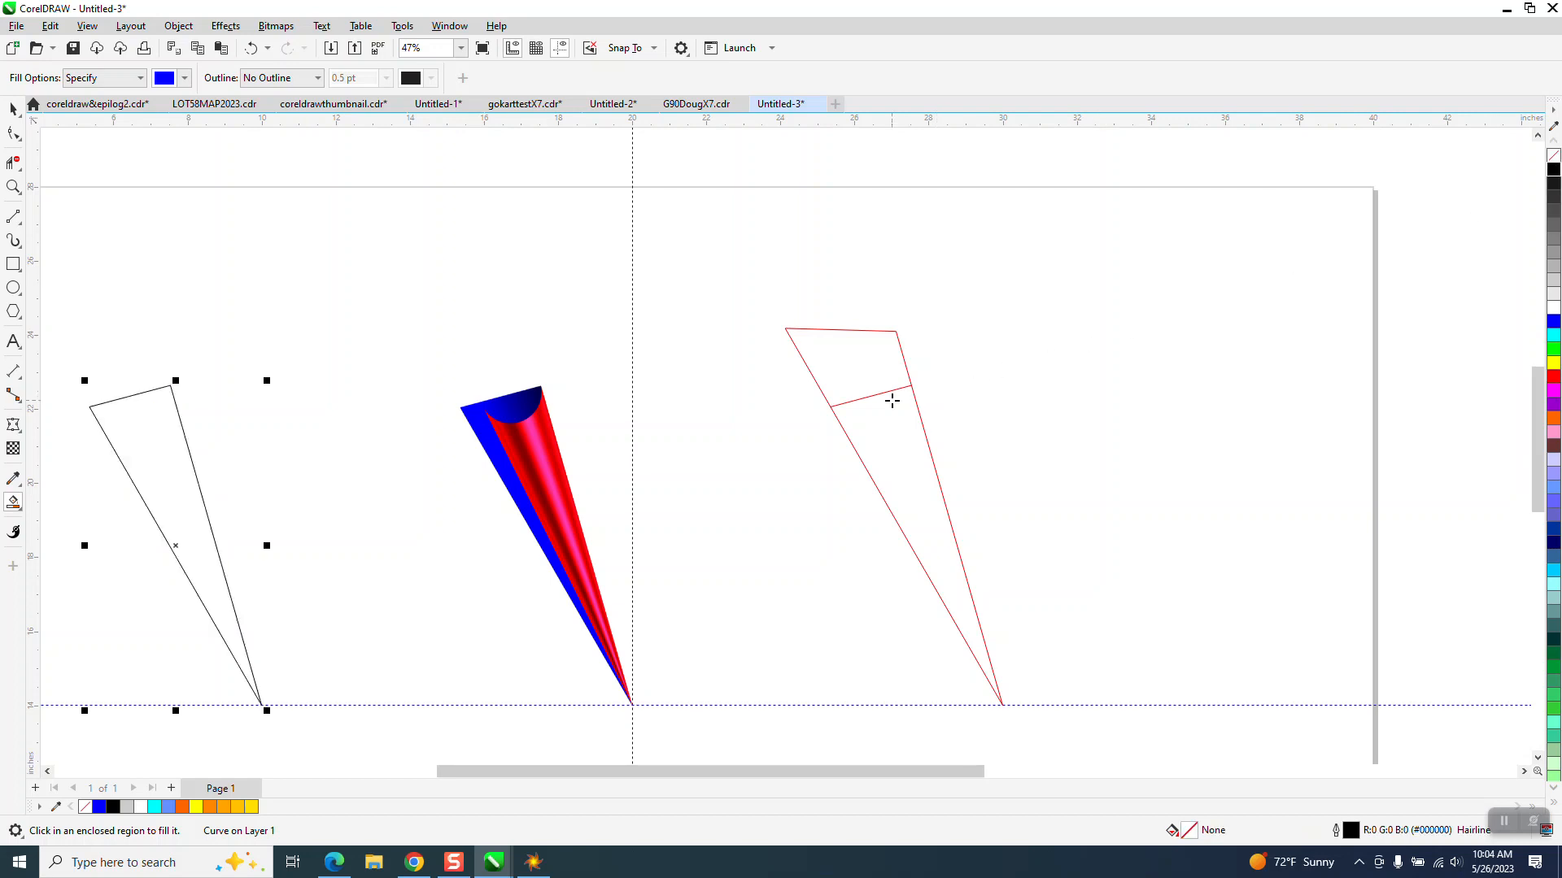
# Delete the short cross line inside the red outline and Smart Fill the whole outline blue with a black outline
pyautogui.click(13, 161)
pyautogui.moveTo(875, 360); pyautogui.dragTo(895, 423)
pyautogui.click(13, 502)
pyautogui.click(858, 420)
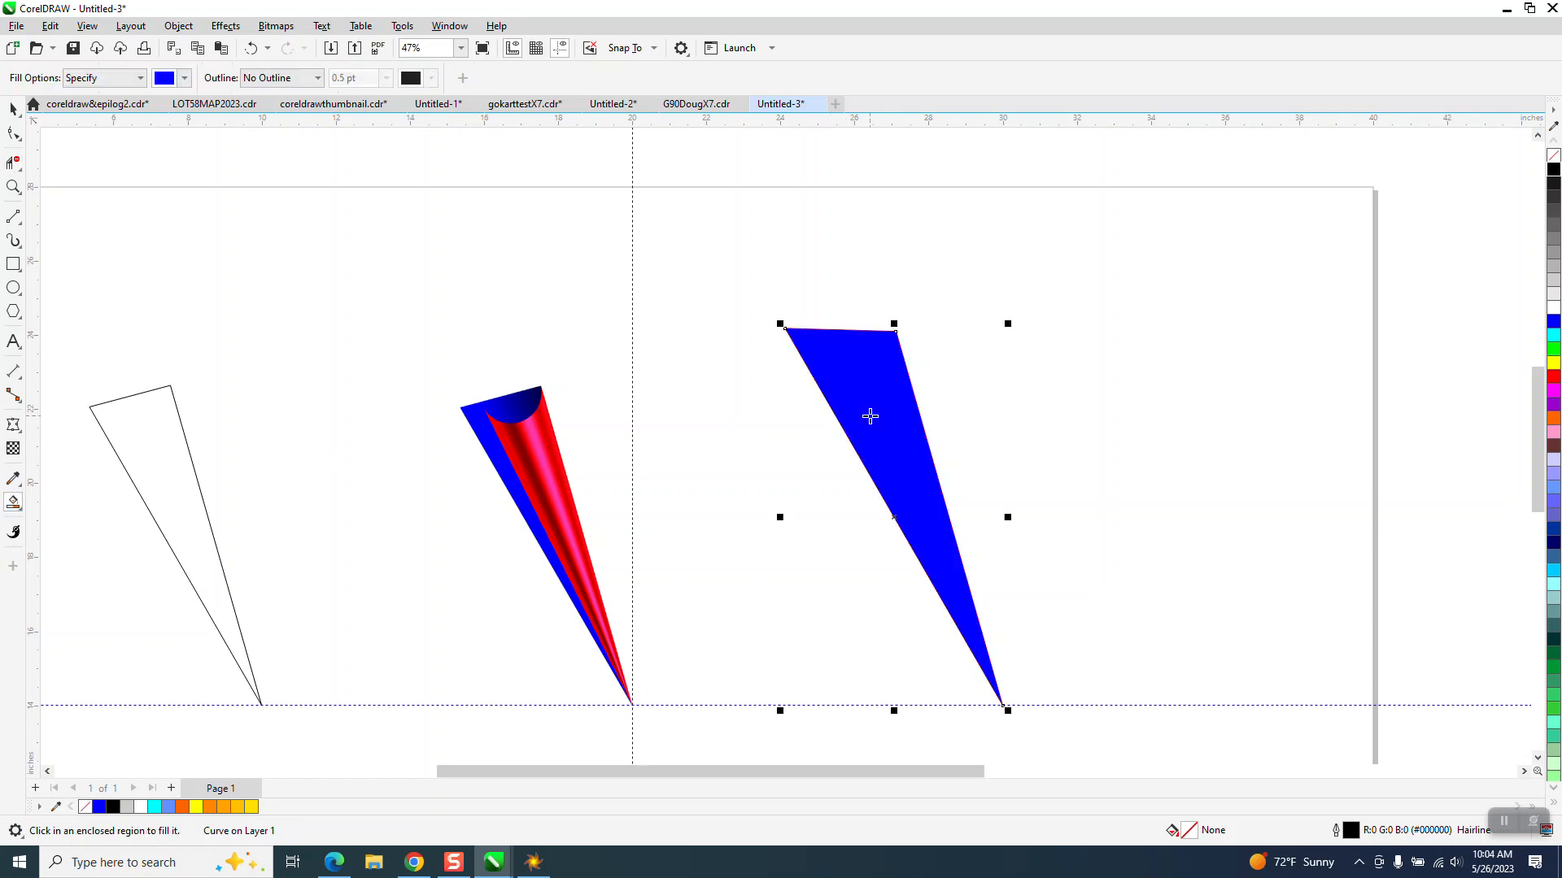
pyautogui.rightClick(1554, 169)
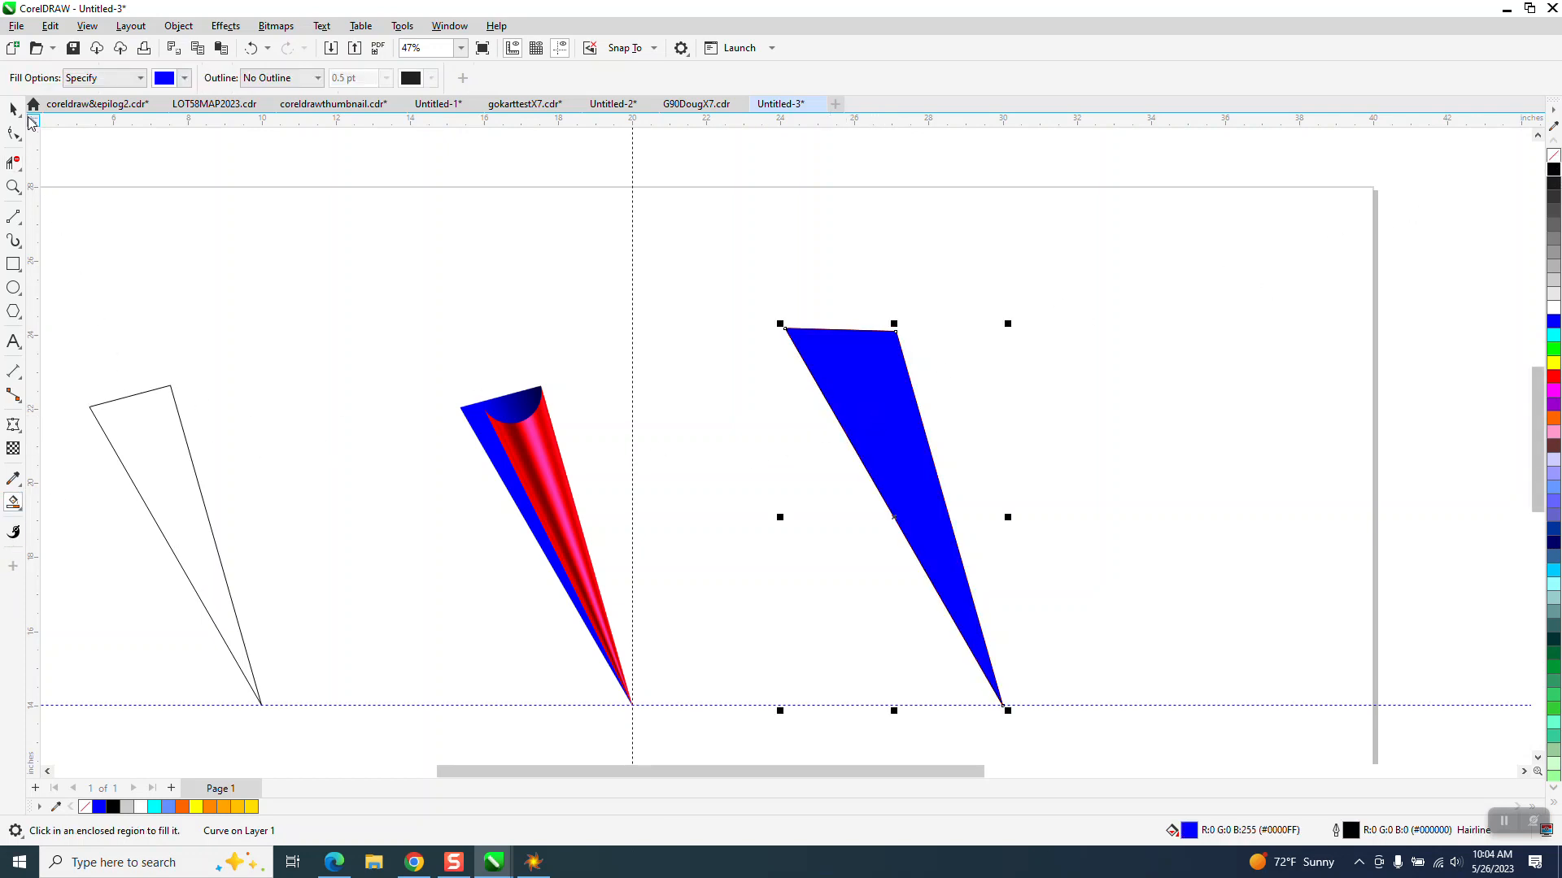
# Move the unfilled black outline 10 inches right onto the curled wedge bitmap and intersect the two
pyautogui.click(13, 108)
pyautogui.click(140, 399)
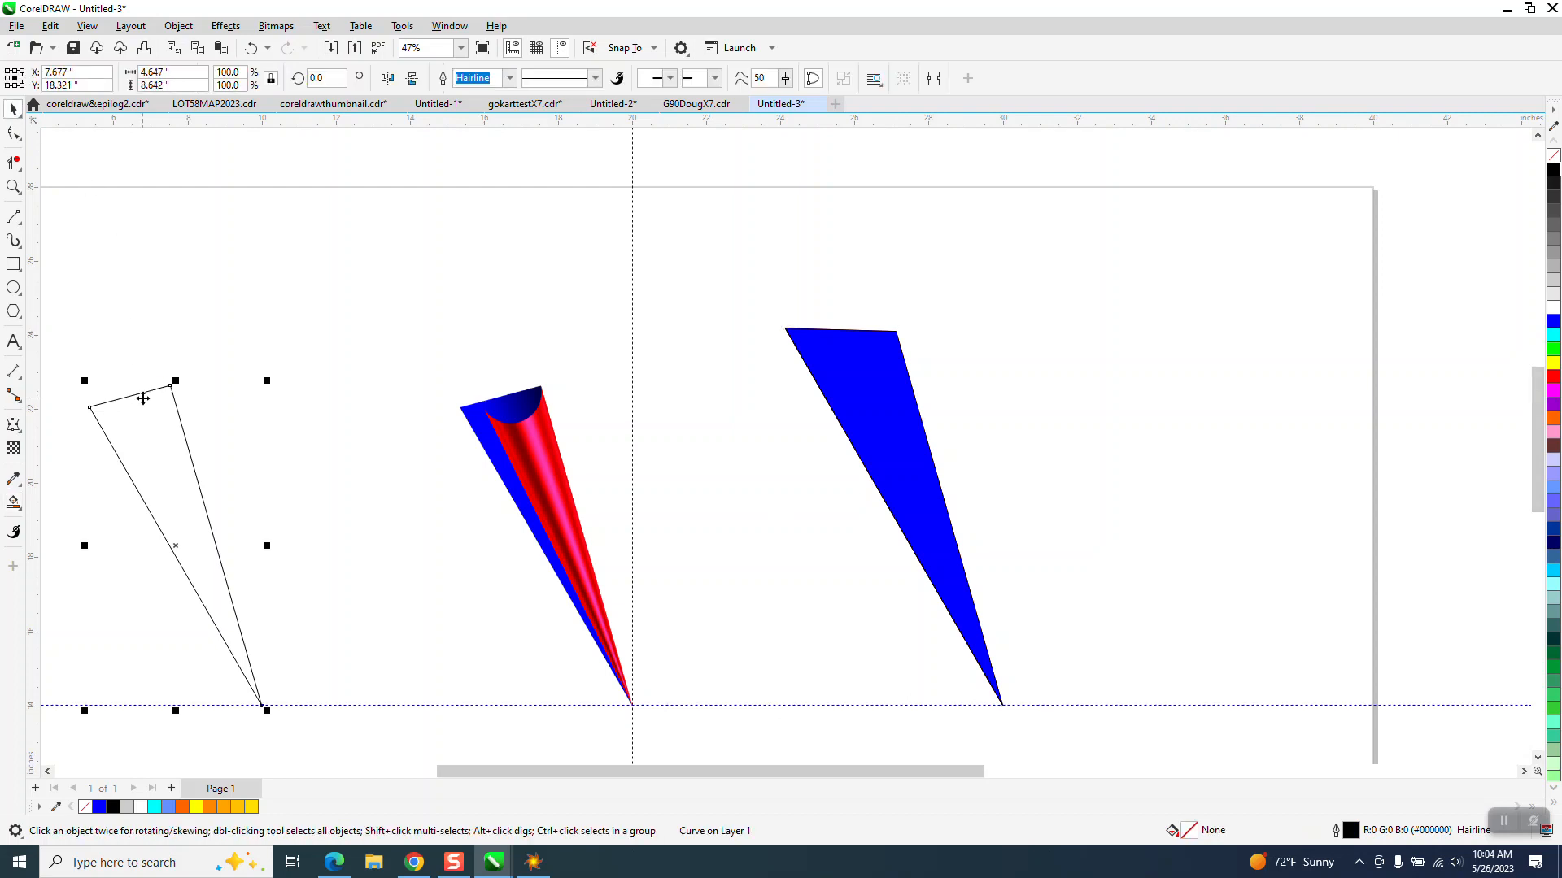
pyautogui.hotkey('ctrl', 'z')
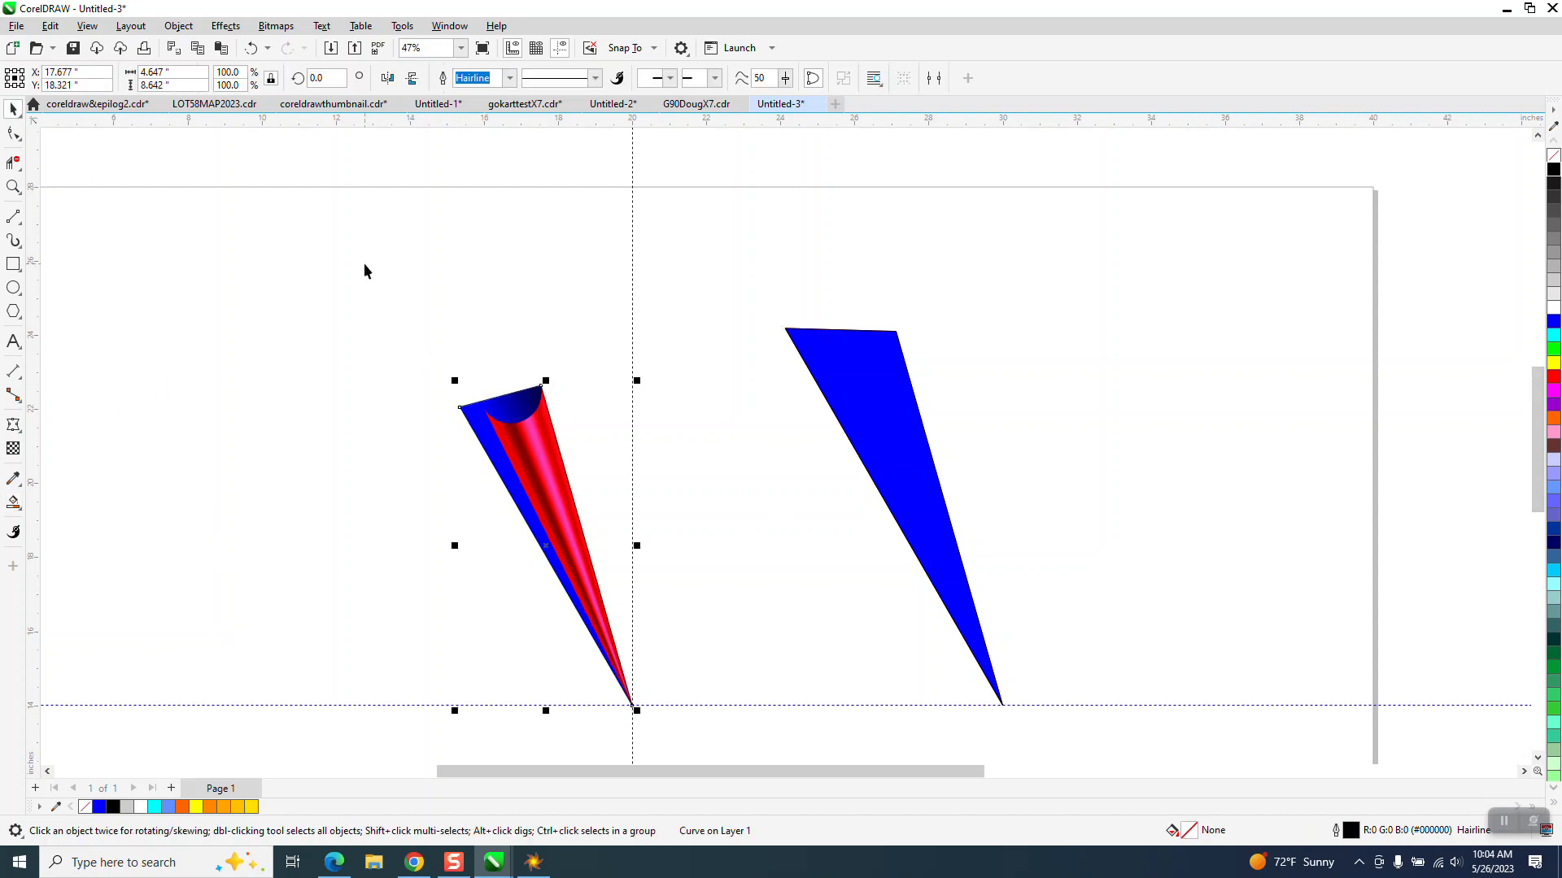
pyautogui.moveTo(364, 270); pyautogui.dragTo(787, 726)
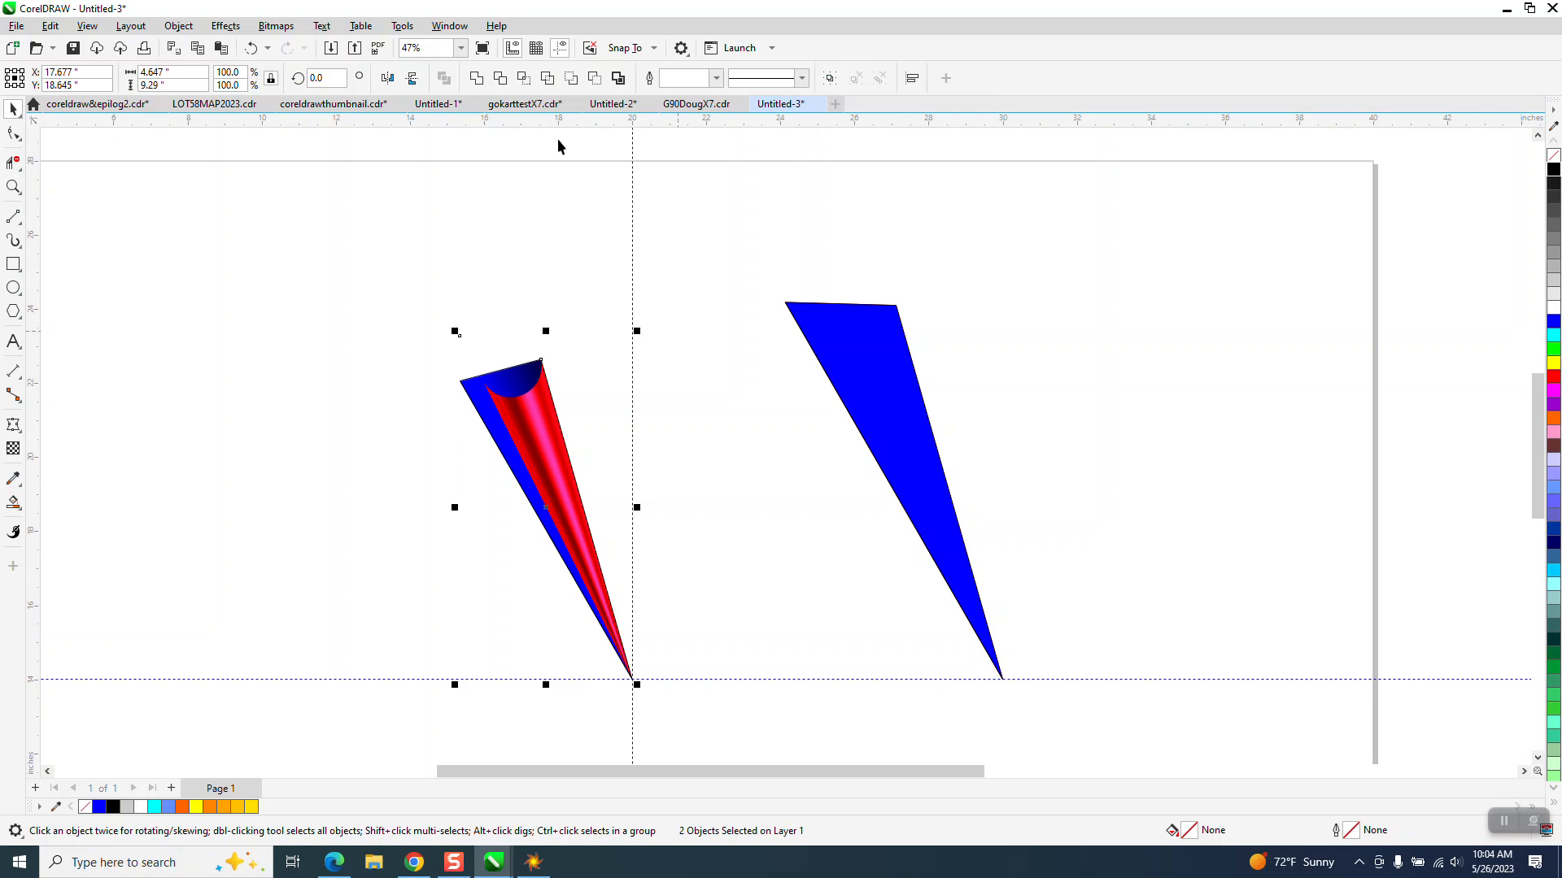
pyautogui.click(526, 78)
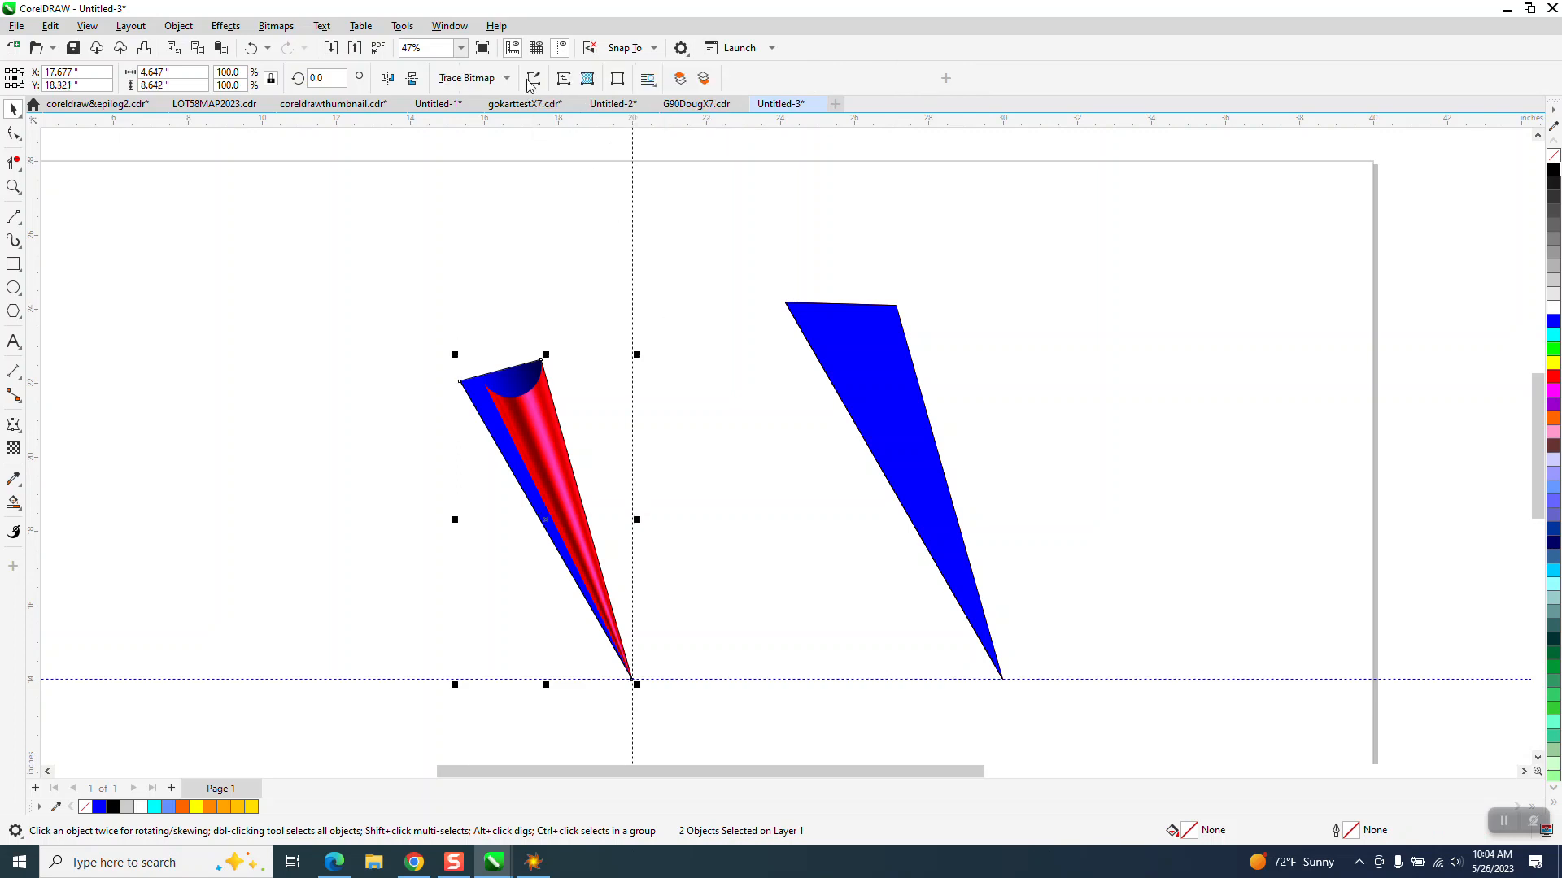
# Delete the original wedge bitmap and its black outline, leaving the intersected bitmap in their place with its tip at the guideline crossing
pyautogui.press('Left')
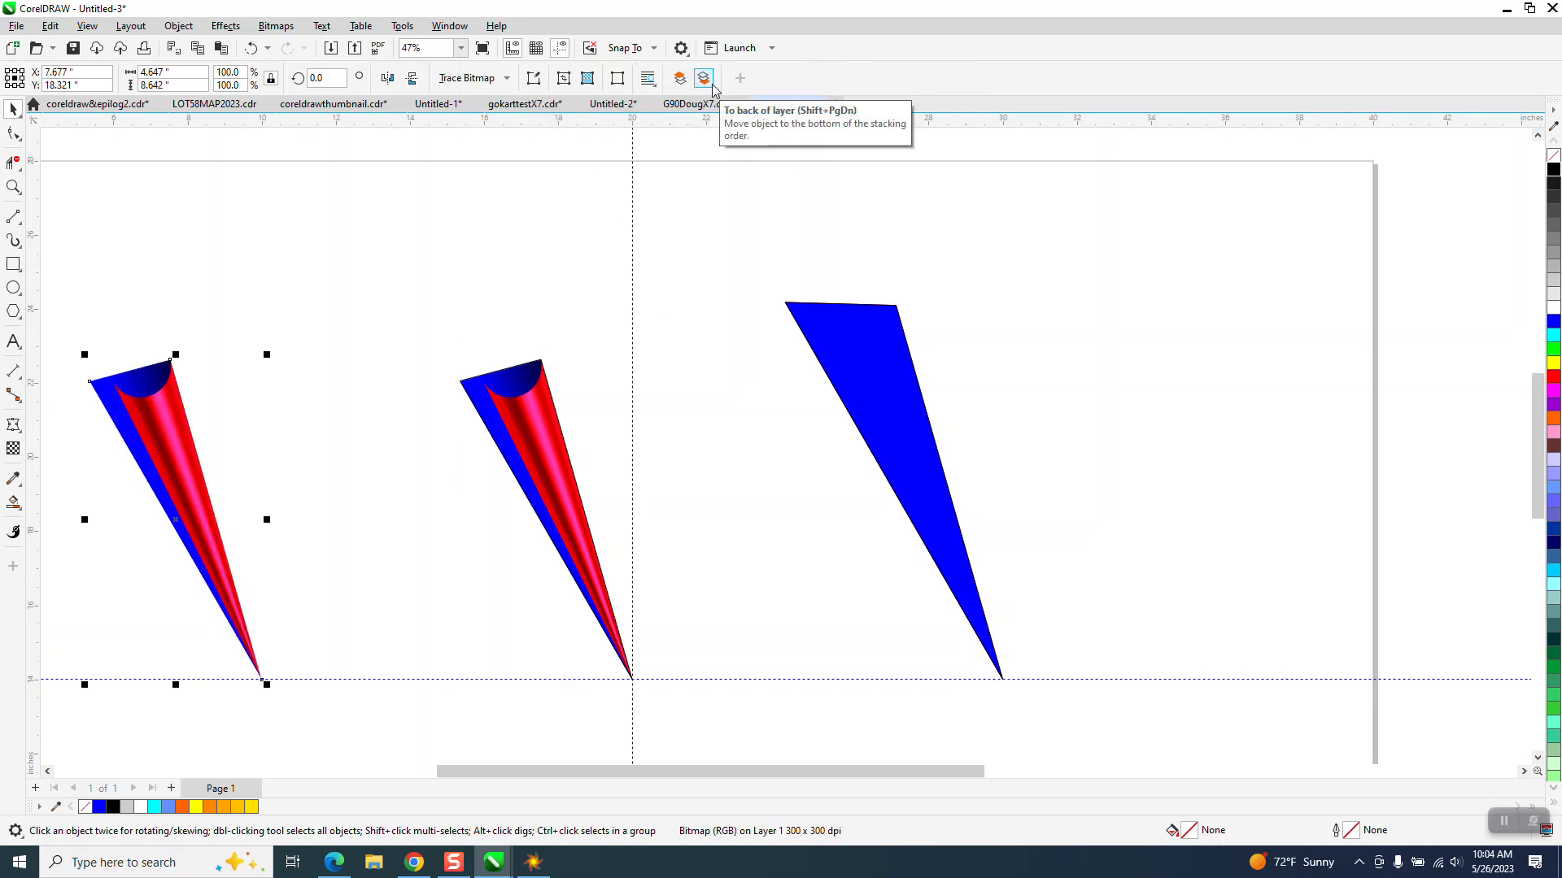
pyautogui.click(522, 433)
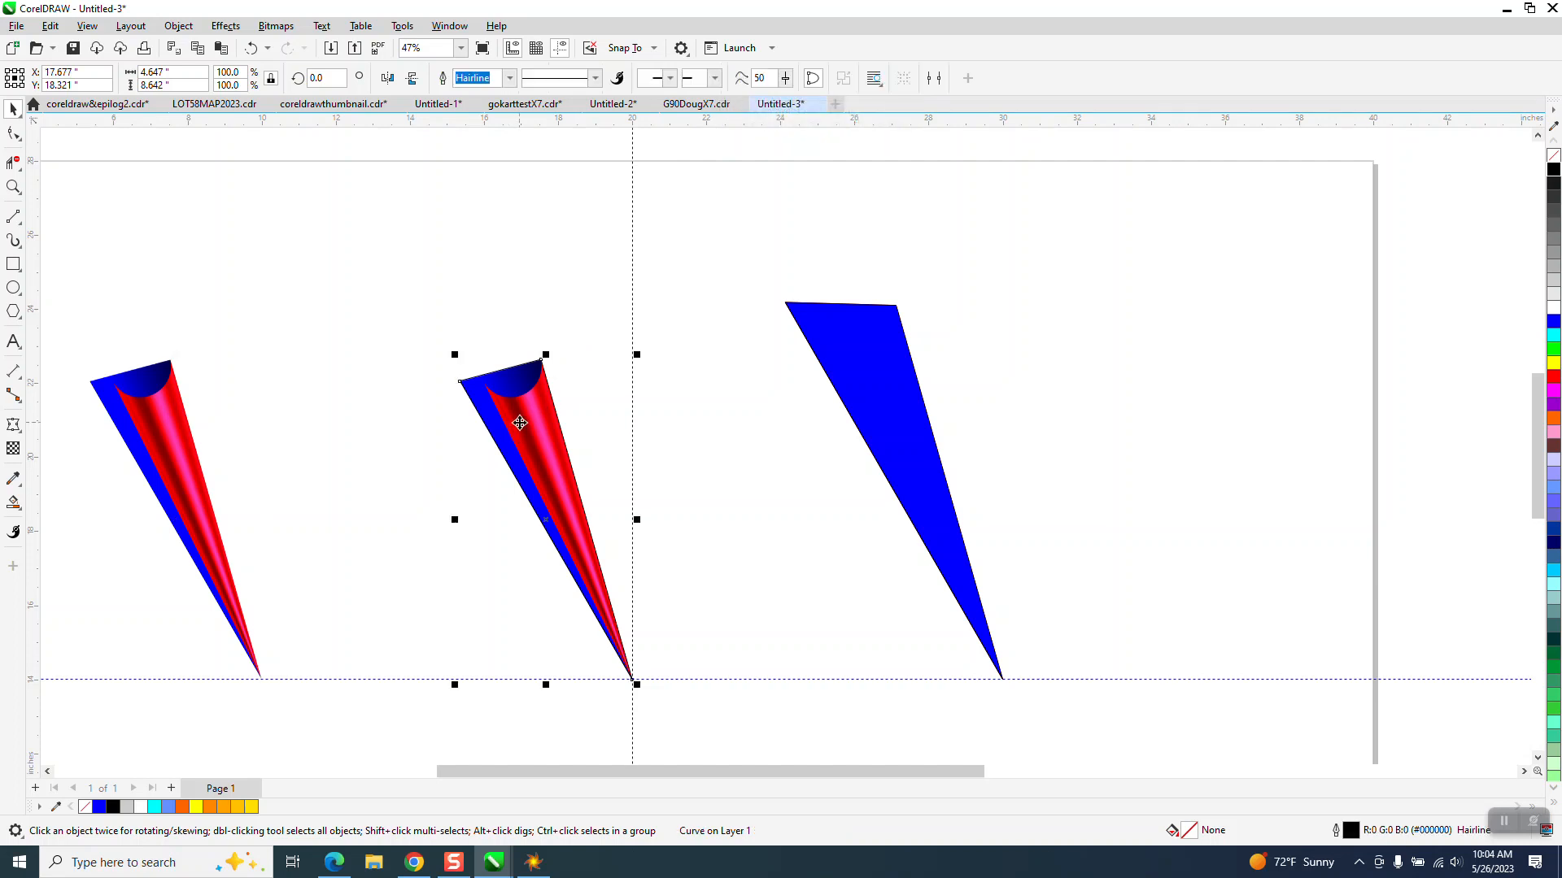
pyautogui.press('Delete')
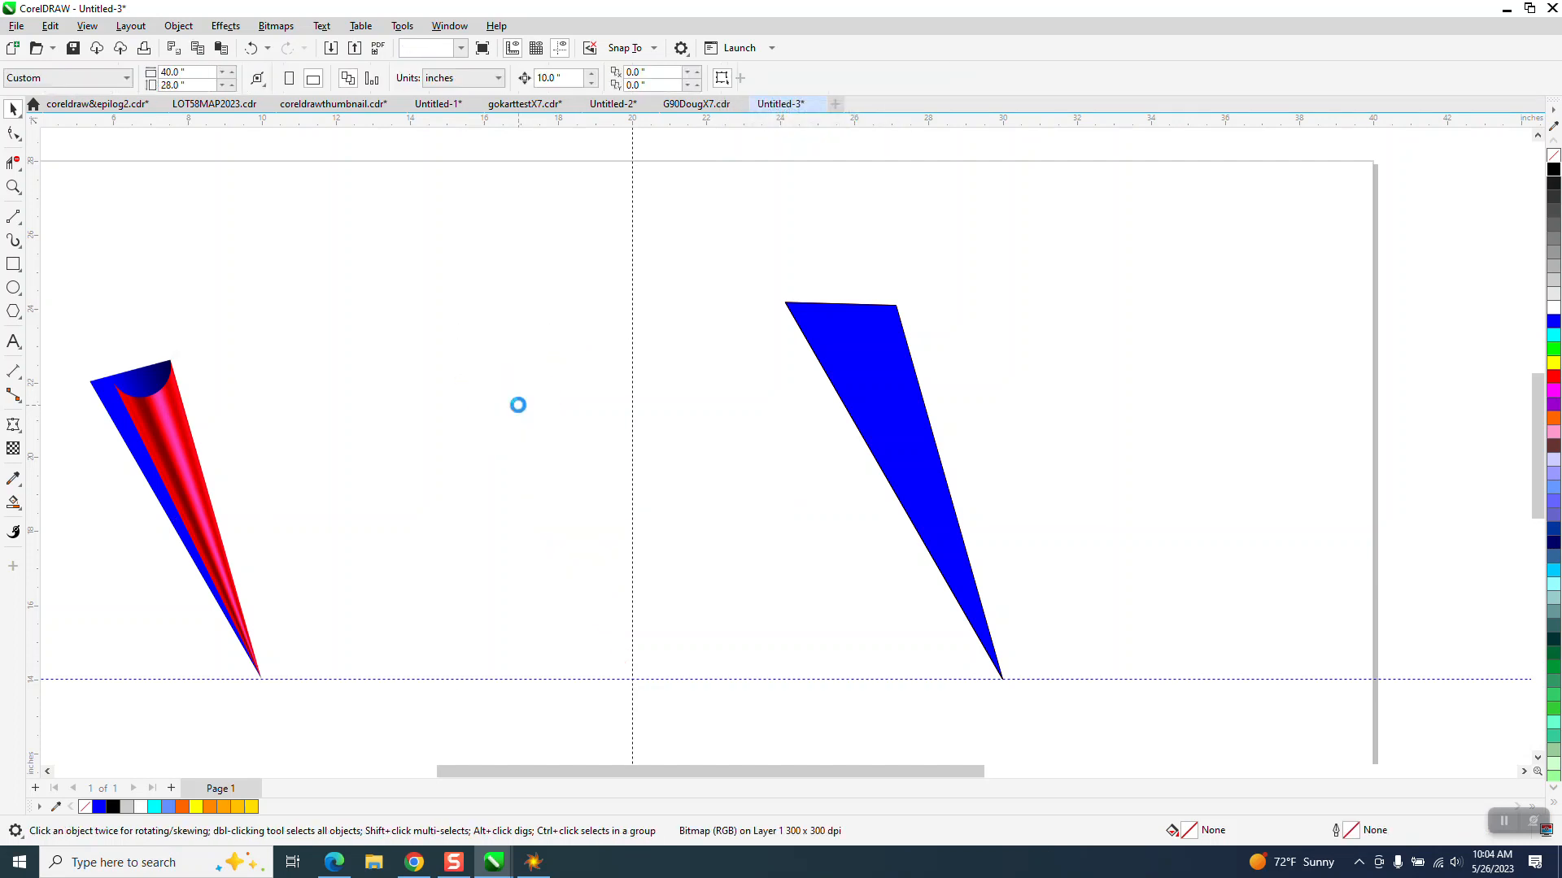
pyautogui.click(166, 454)
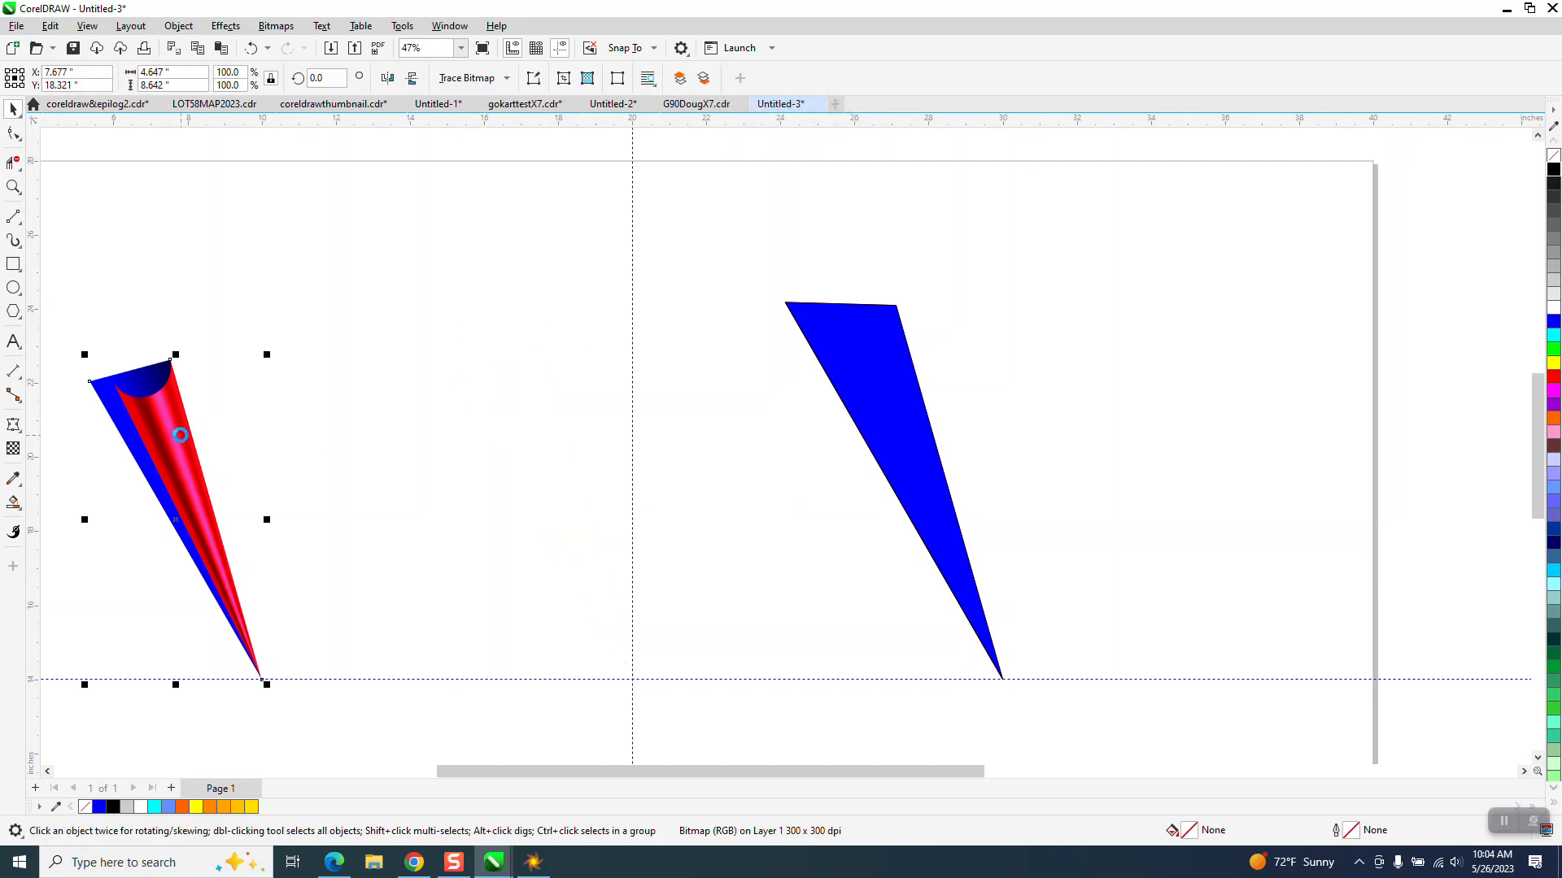
pyautogui.moveTo(180, 435); pyautogui.dragTo(550, 435)
# Move the longer blue shape 10 inches left onto the curled wedge and send it to the back of the page
pyautogui.click(884, 412)
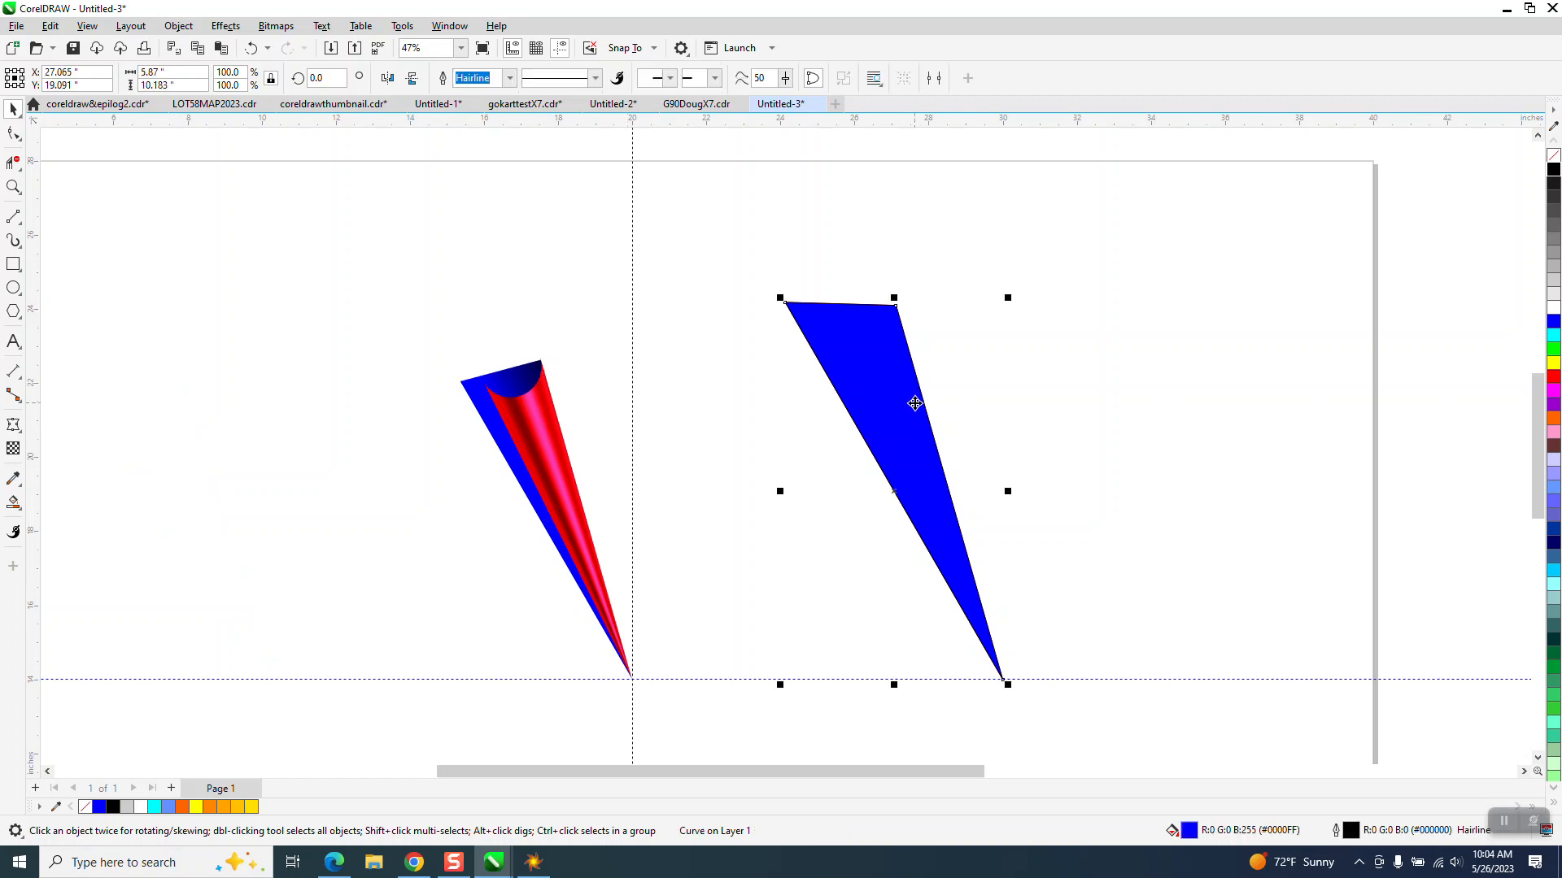
pyautogui.hotkey('shift', 'Left')
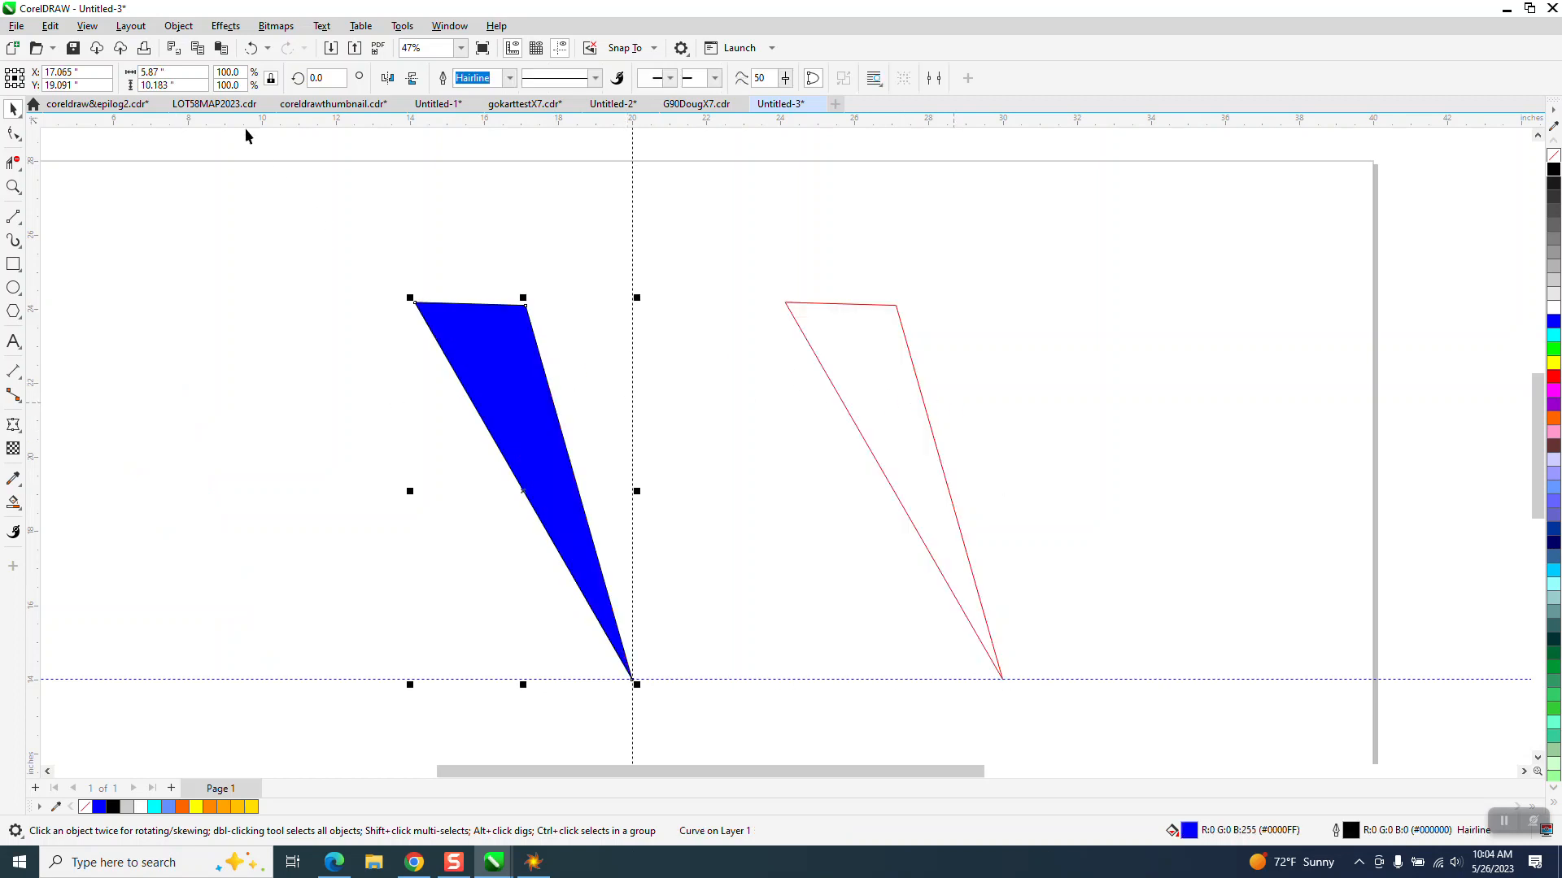
pyautogui.click(187, 28)
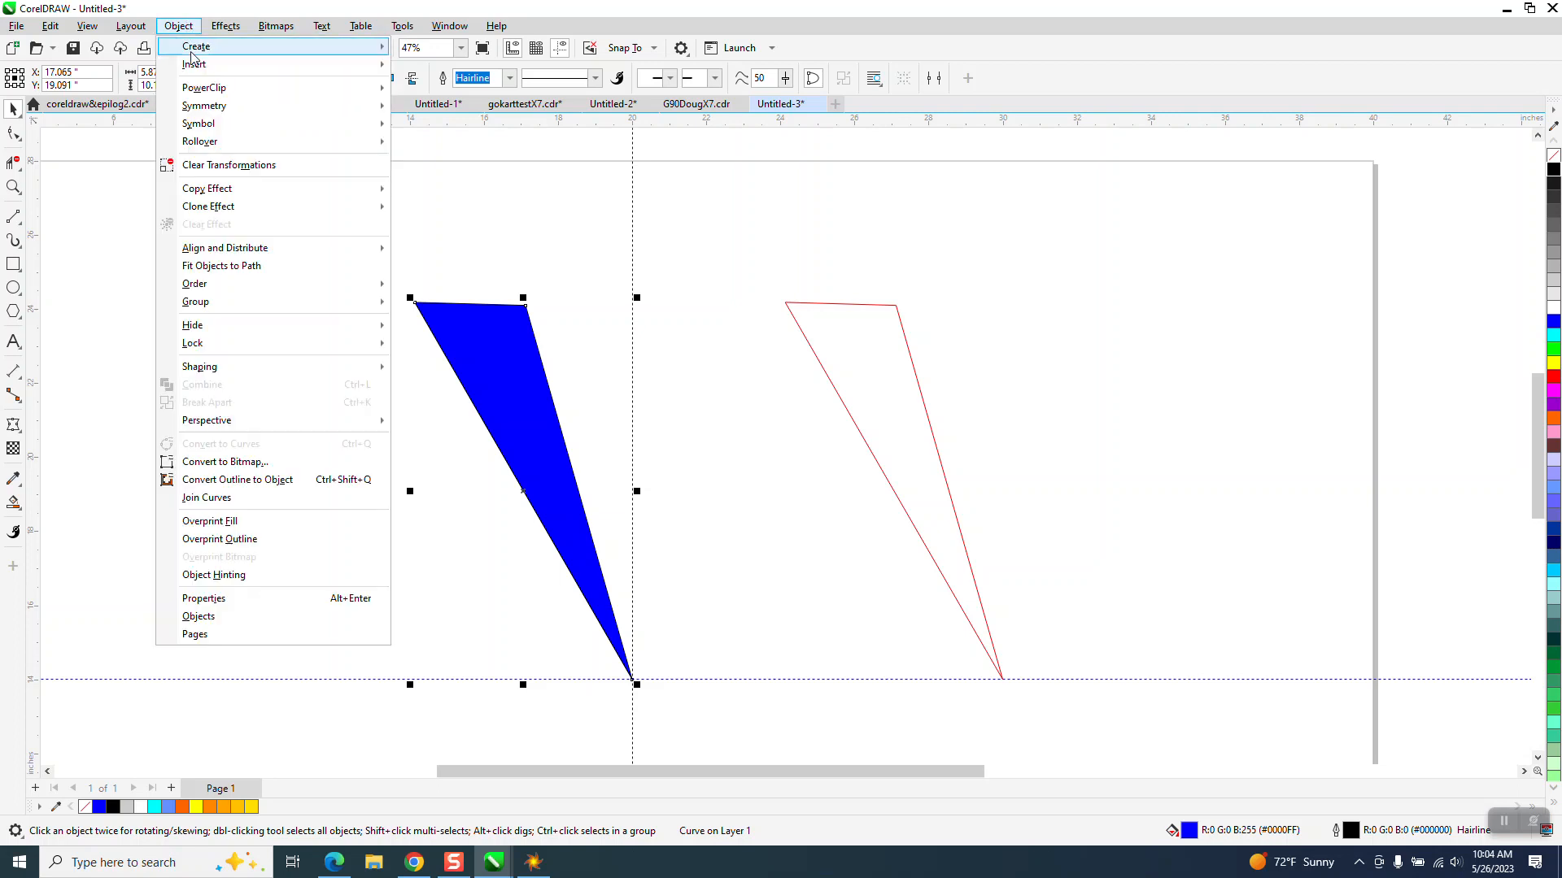
pyautogui.moveTo(218, 289)
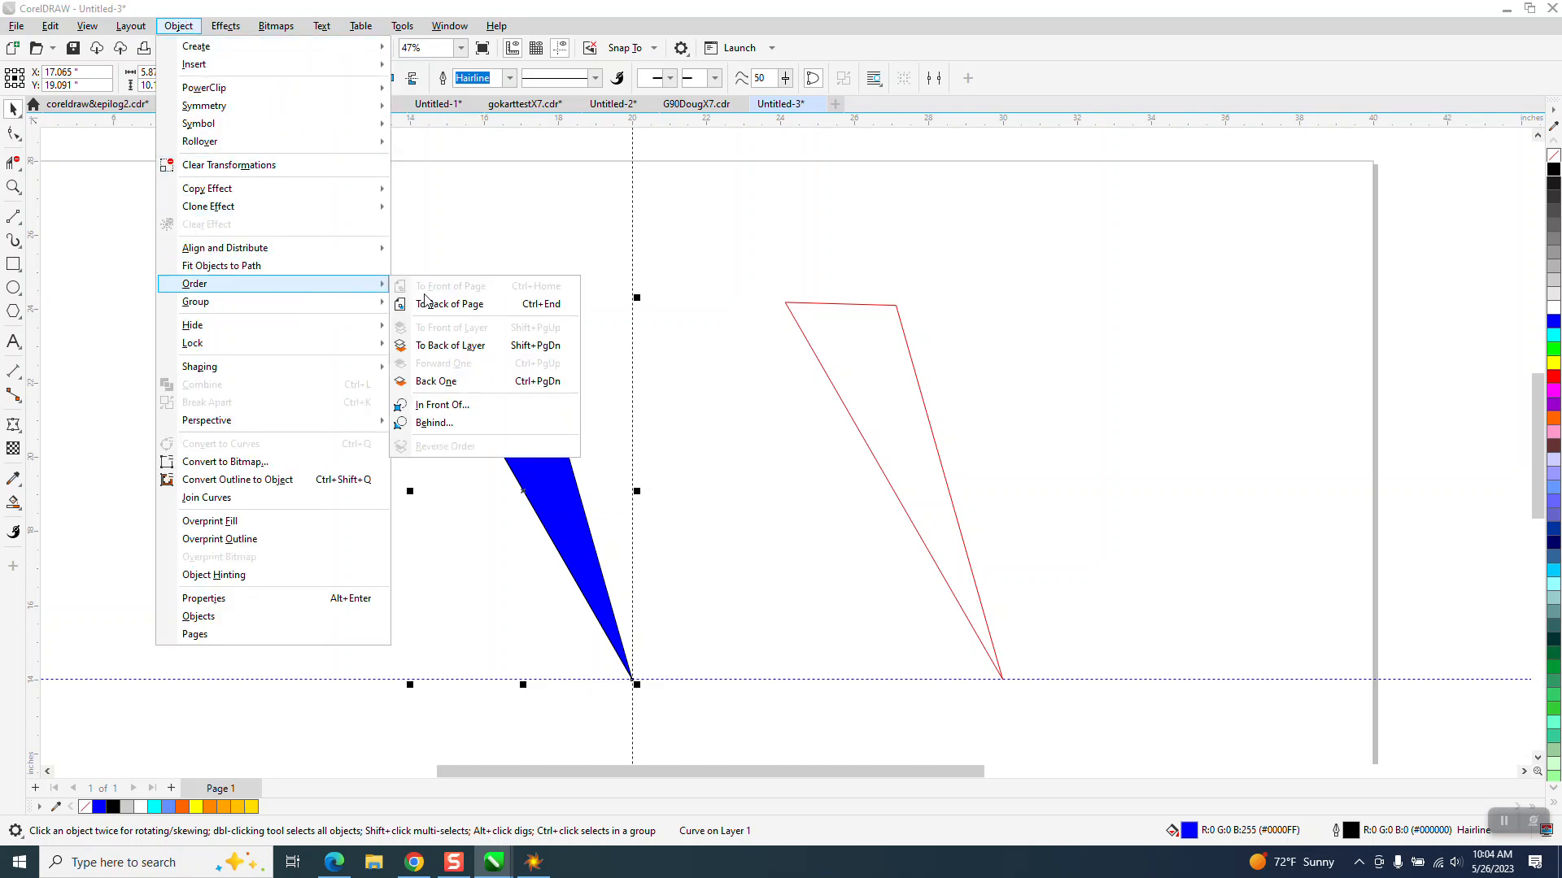
pyautogui.click(449, 304)
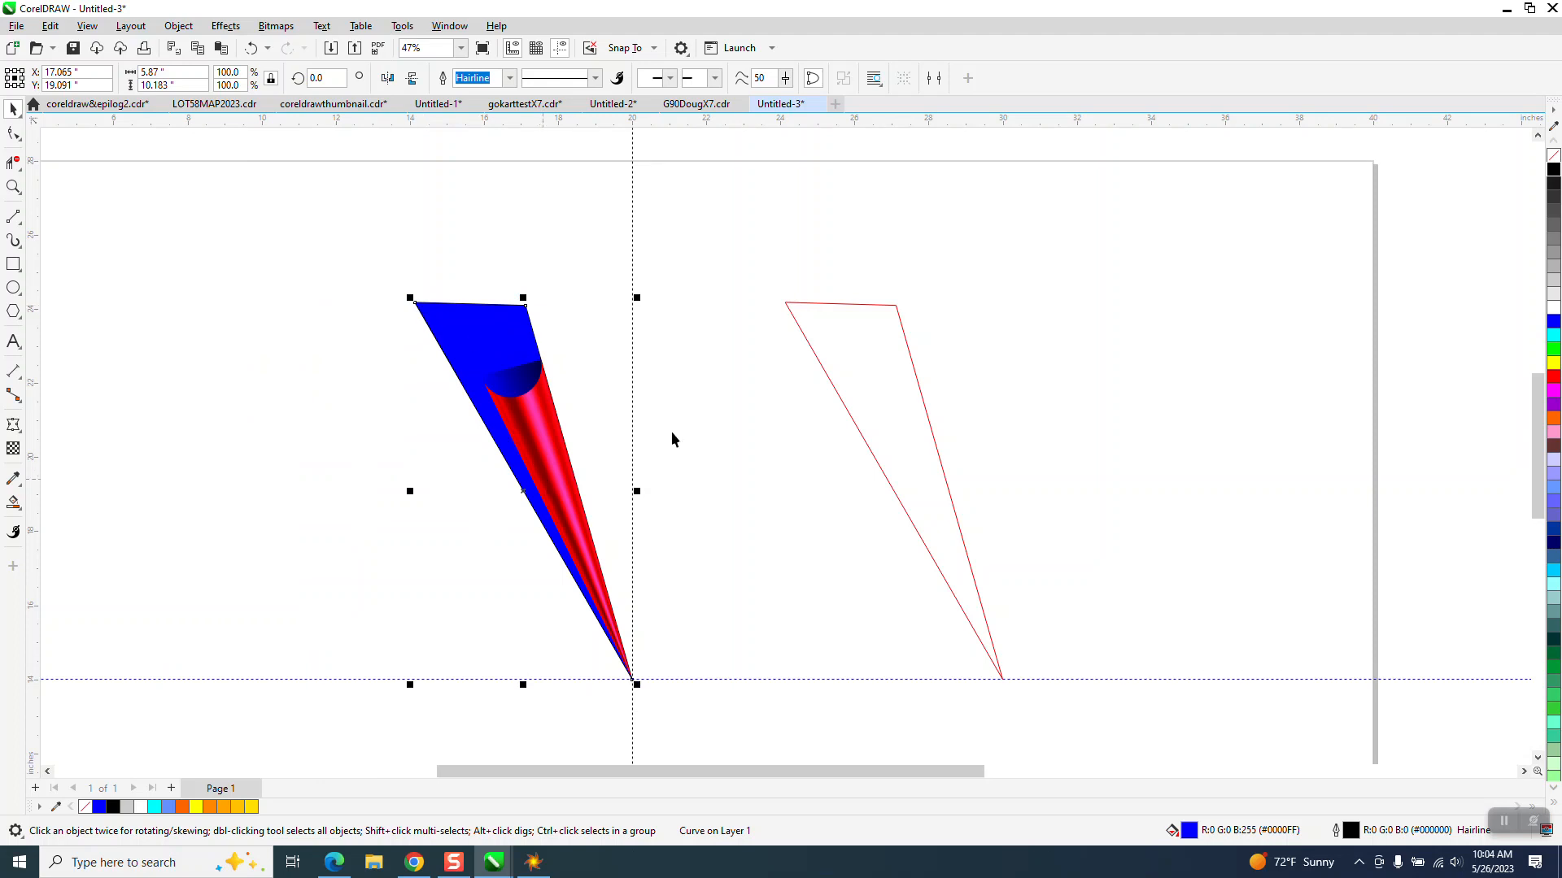
# Delete the leftover red outline and group the blue shape with the curled wedge bitmap
pyautogui.moveTo(749, 290); pyautogui.dragTo(1018, 656)
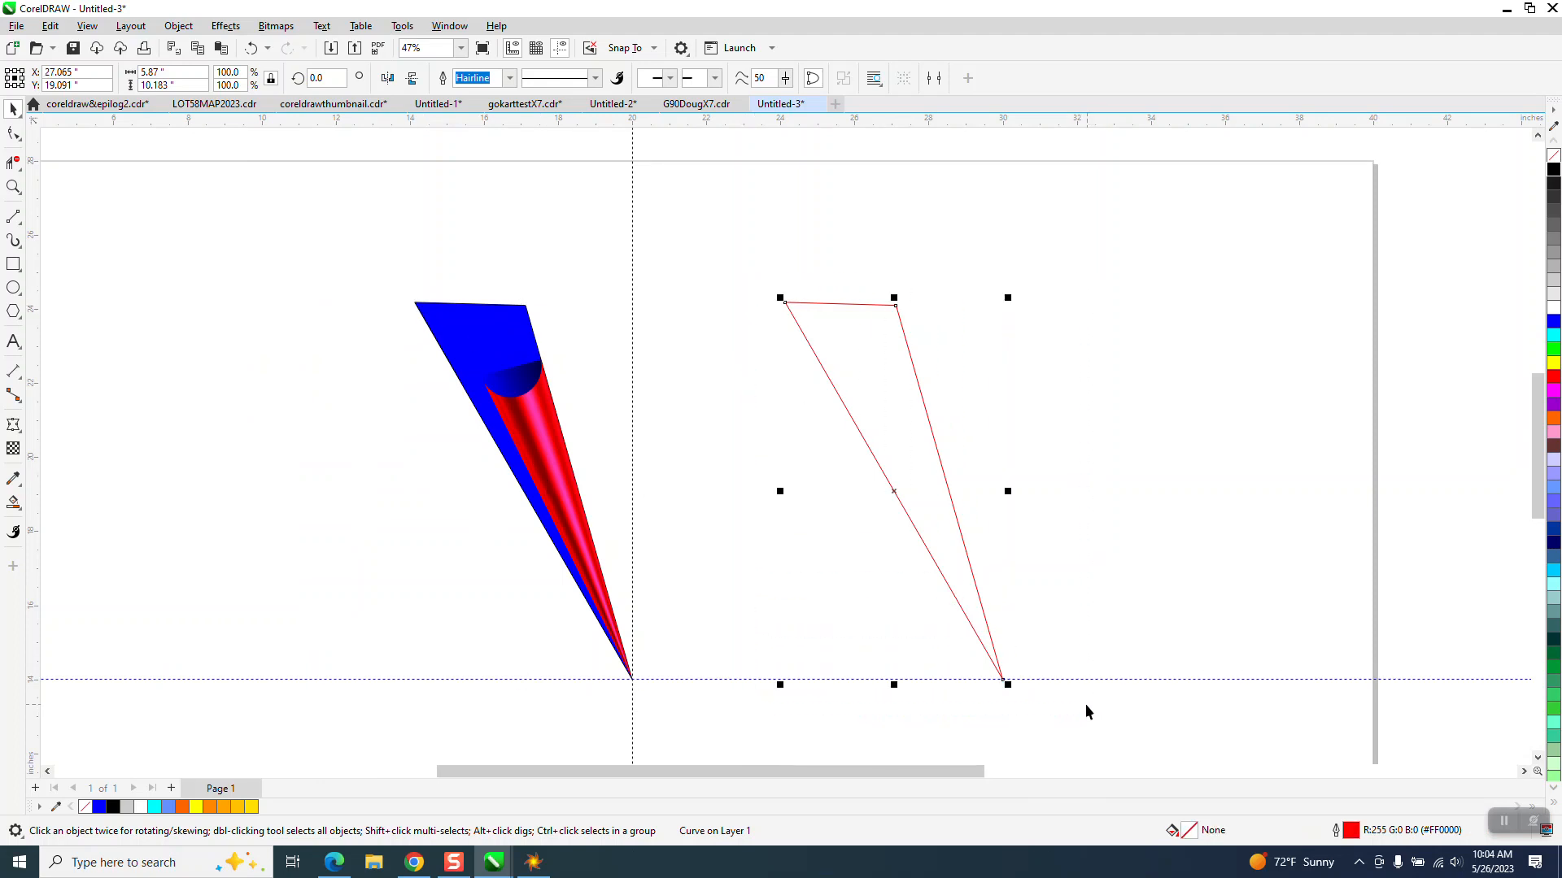
pyautogui.press('Delete')
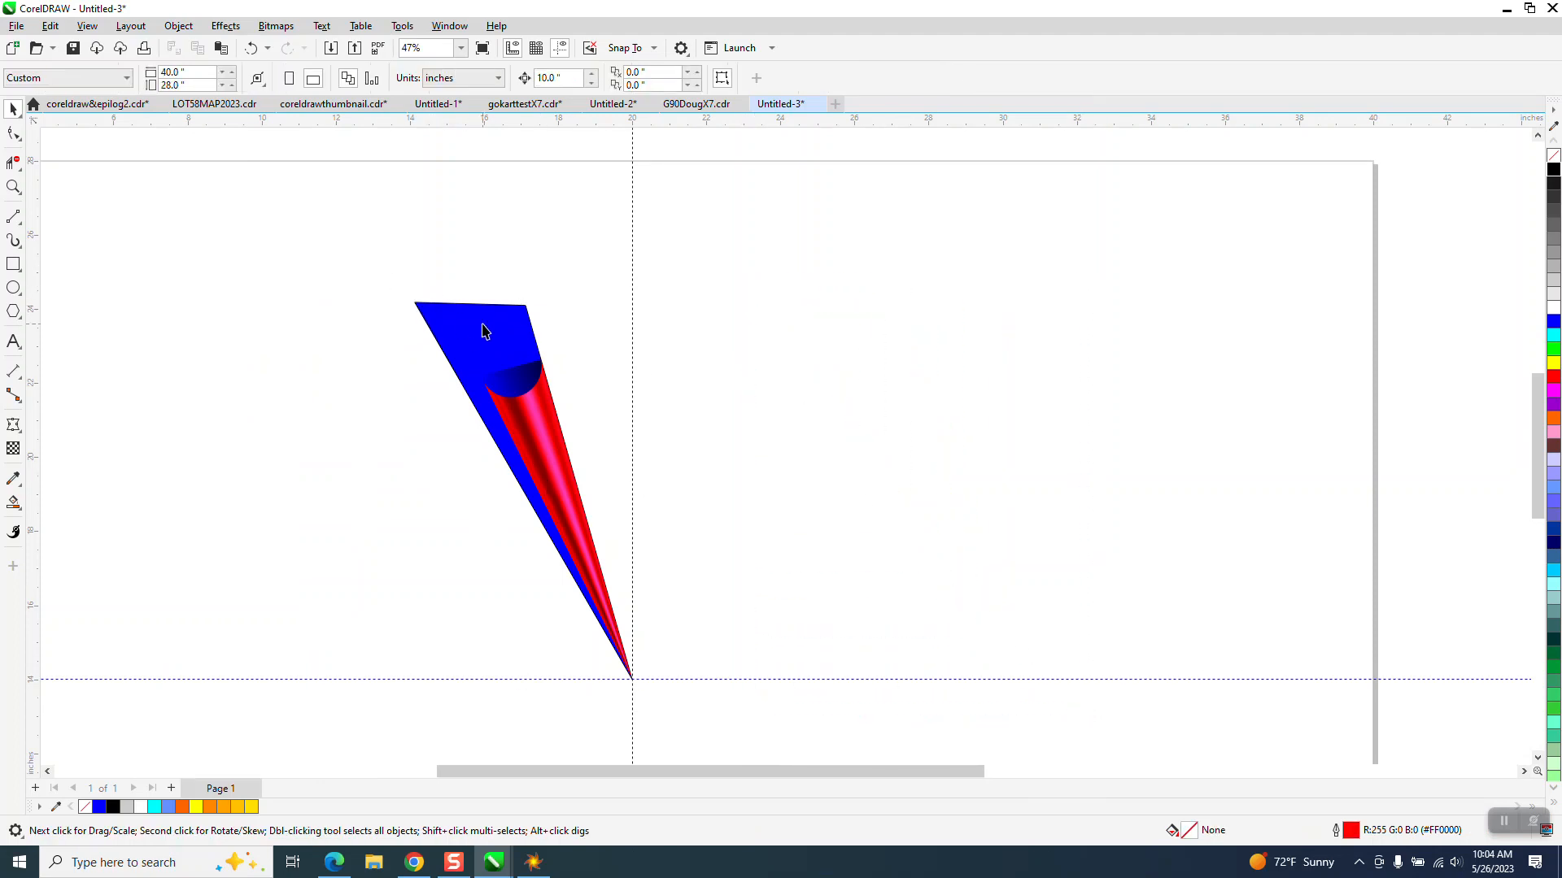
pyautogui.scroll(-2, 484, 330)
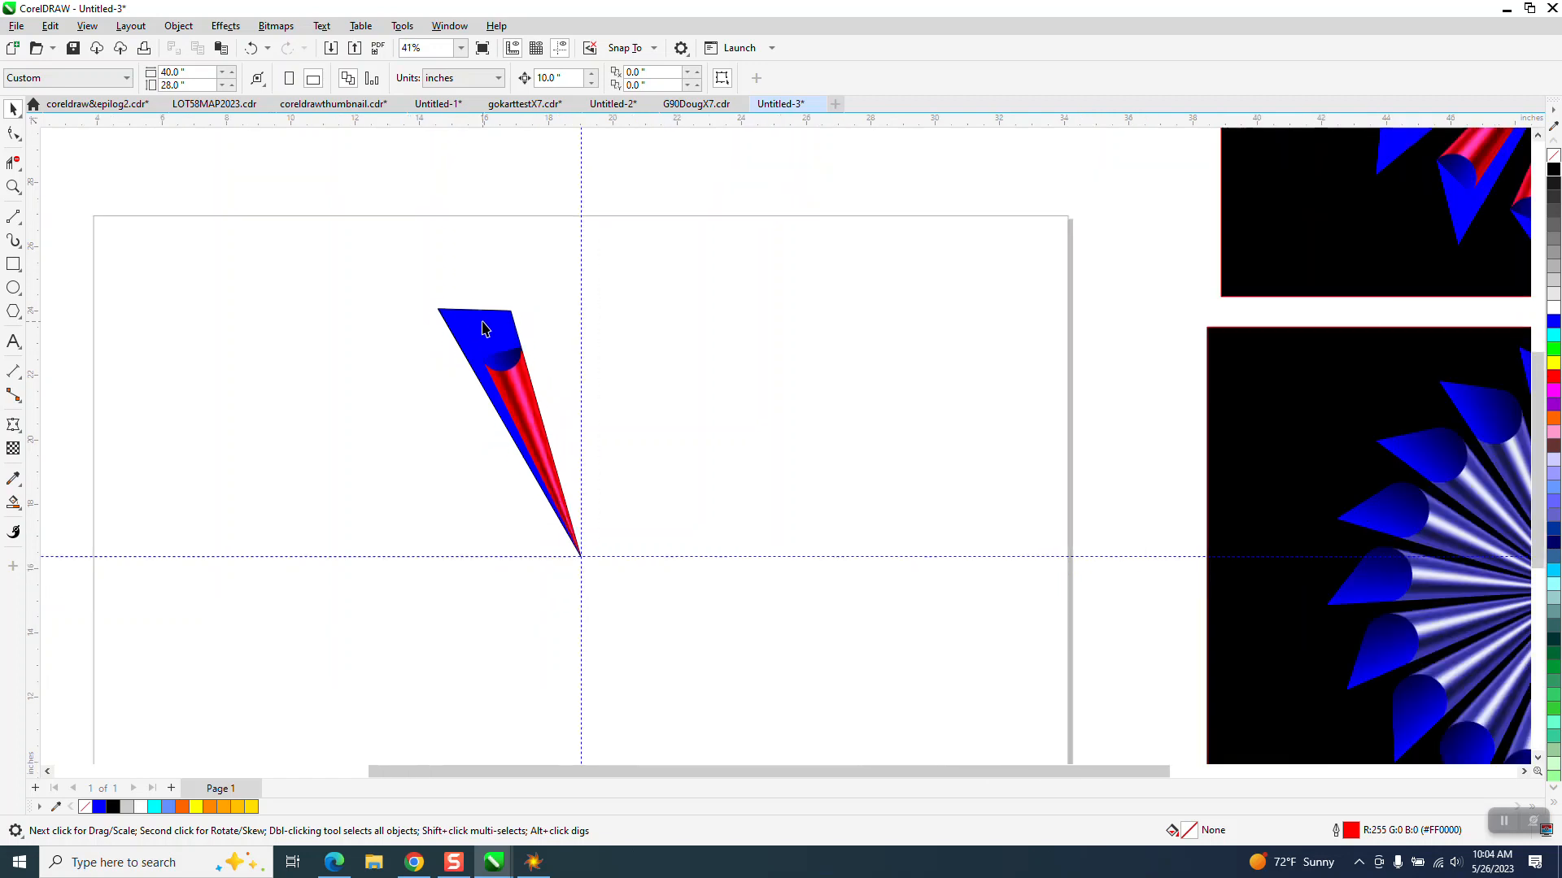
pyautogui.moveTo(400, 262); pyautogui.dragTo(660, 667)
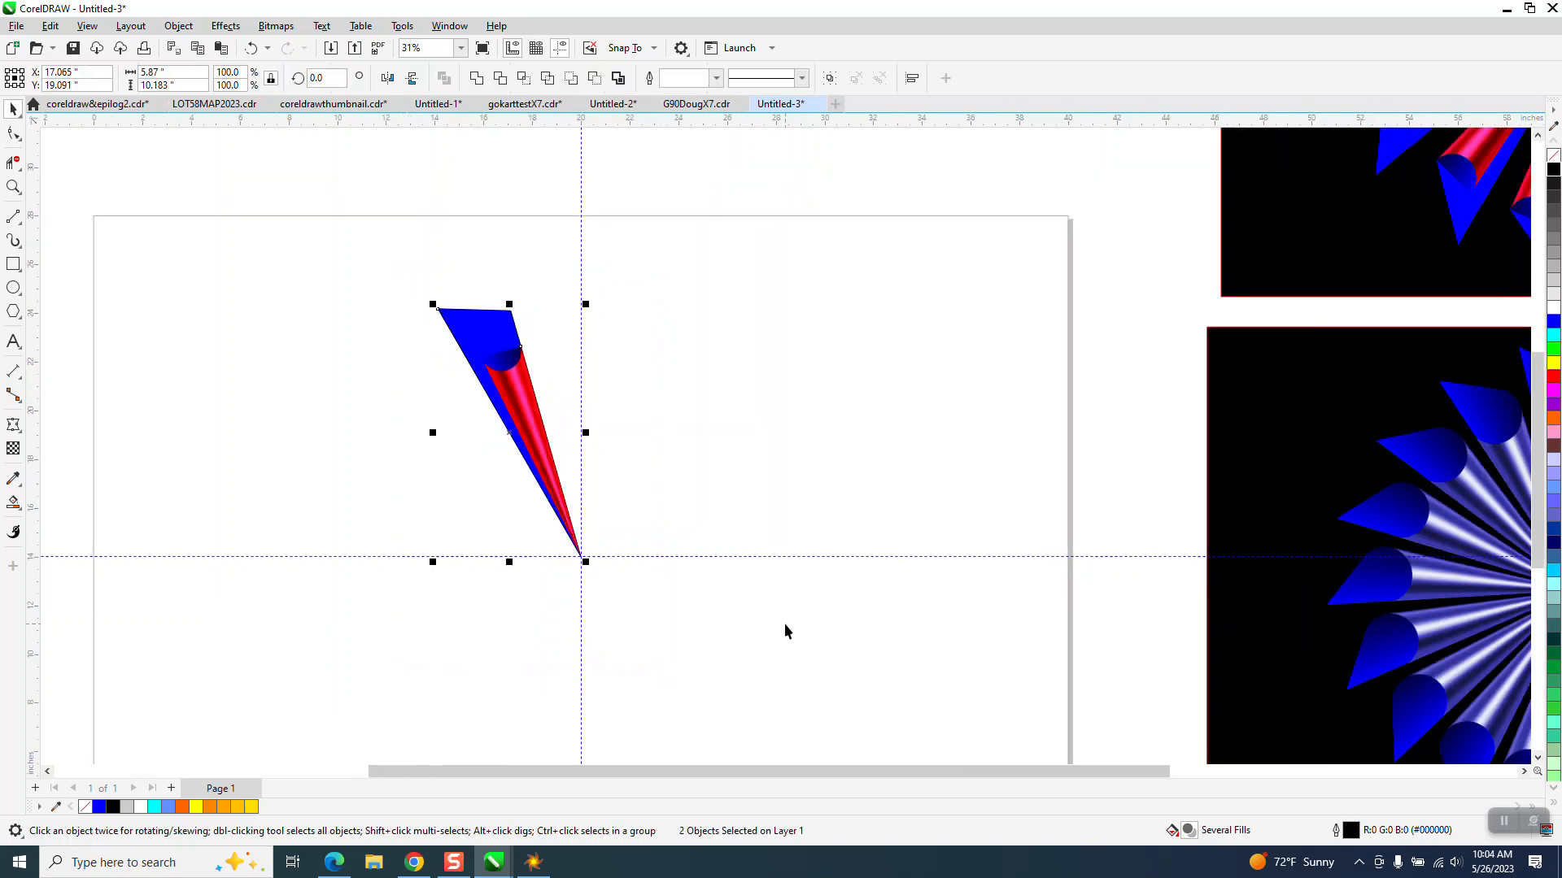
pyautogui.hotkey('ctrl', 'g')
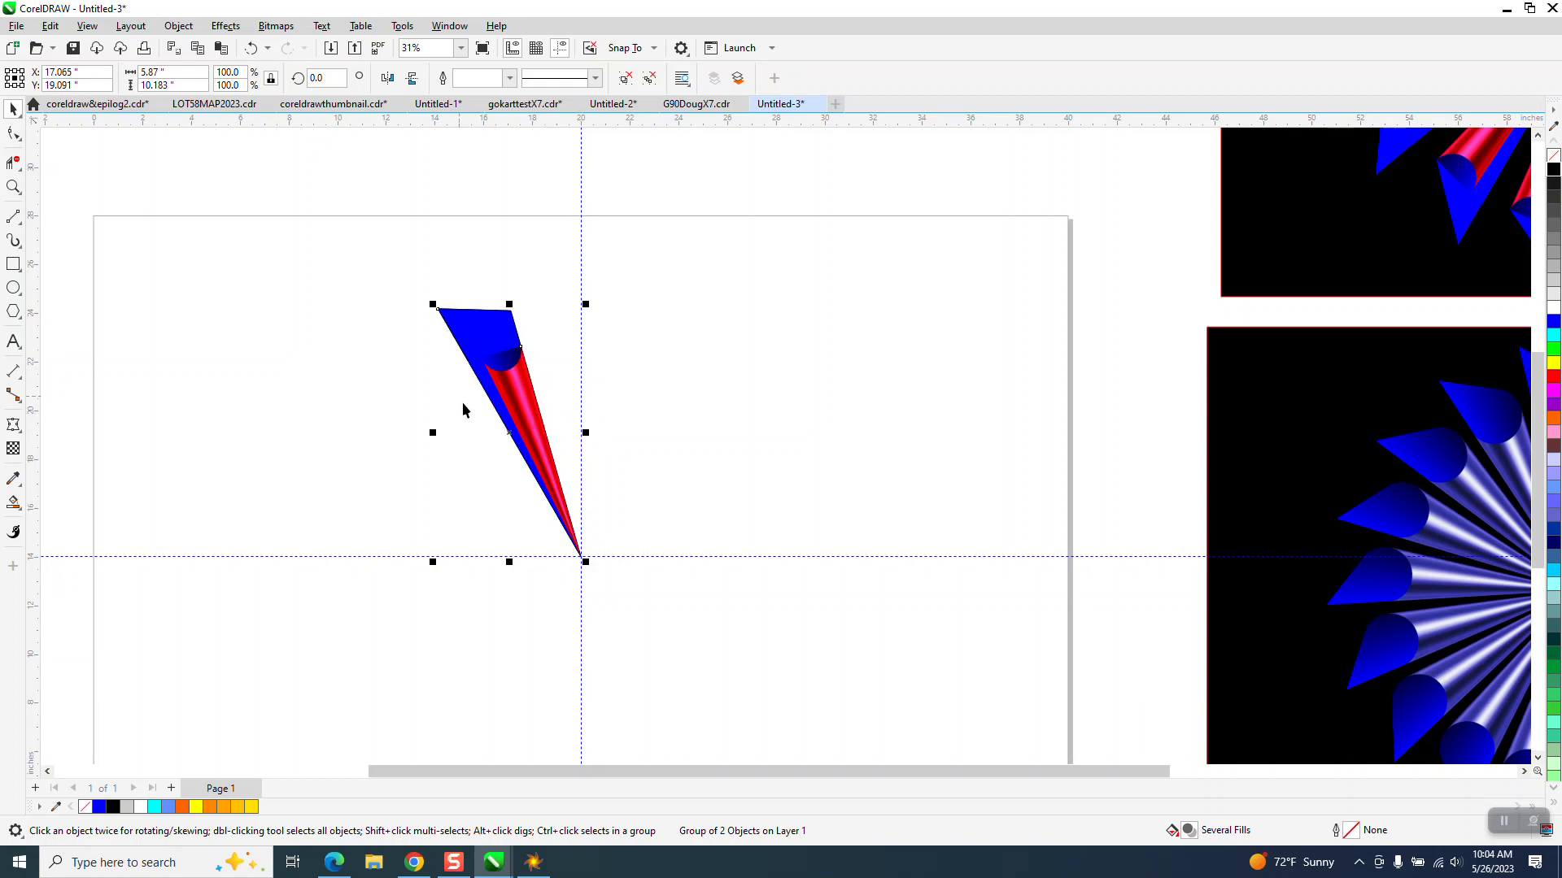
# Set the group's rotation centre at its tip on the guideline crossing and create a copy rotated 20 degrees
pyautogui.moveTo(511, 429); pyautogui.dragTo(512, 430)
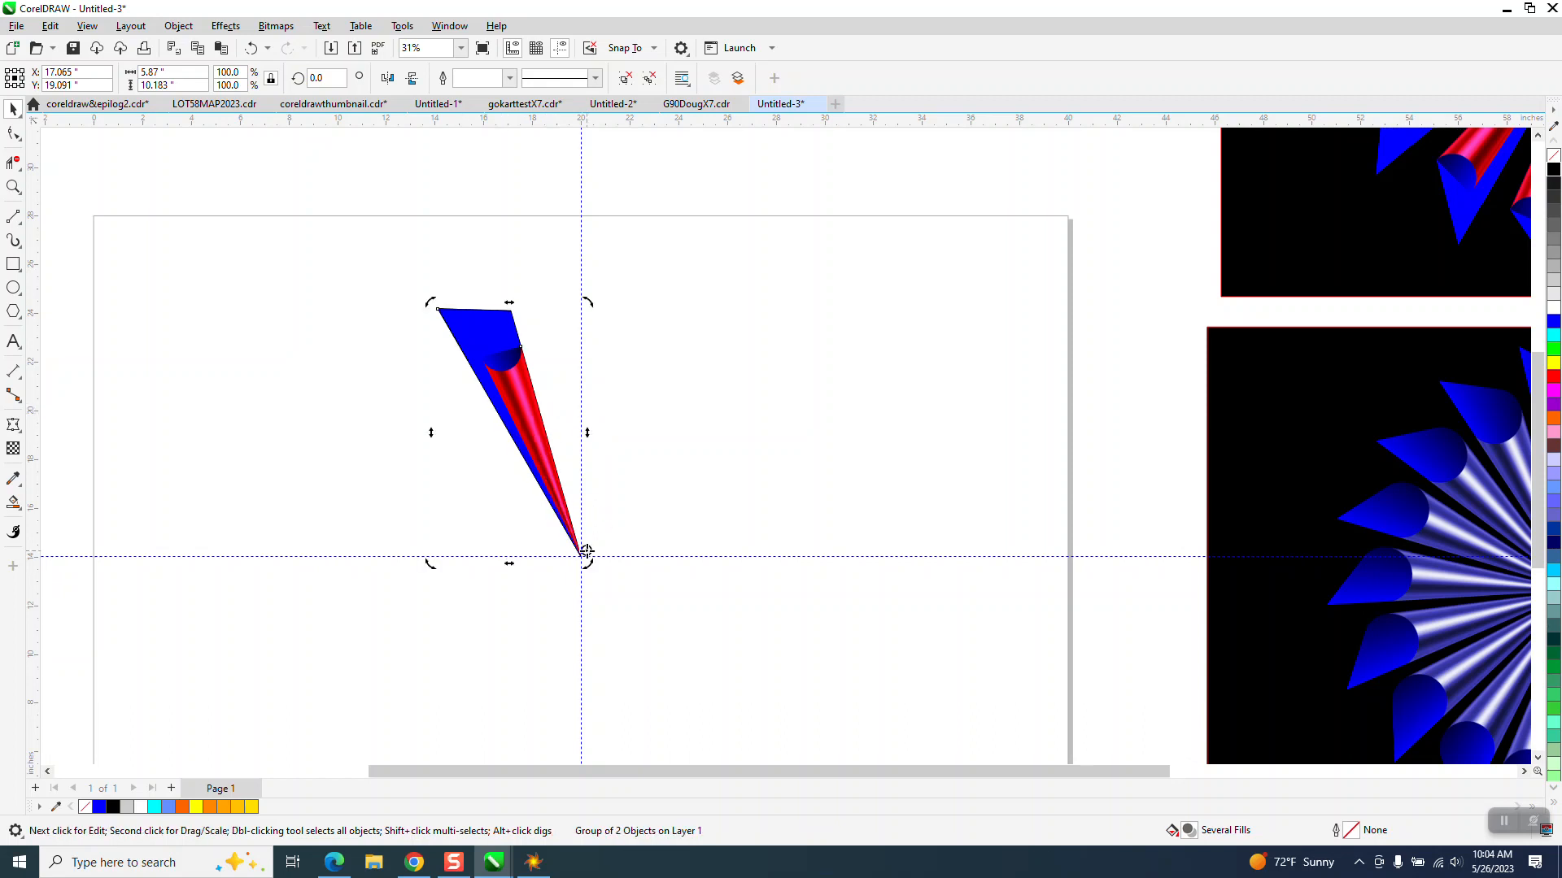
pyautogui.moveTo(584, 556); pyautogui.dragTo(581, 557)
pyautogui.click(540, 449)
pyautogui.click(540, 449)
pyautogui.click(330, 78)
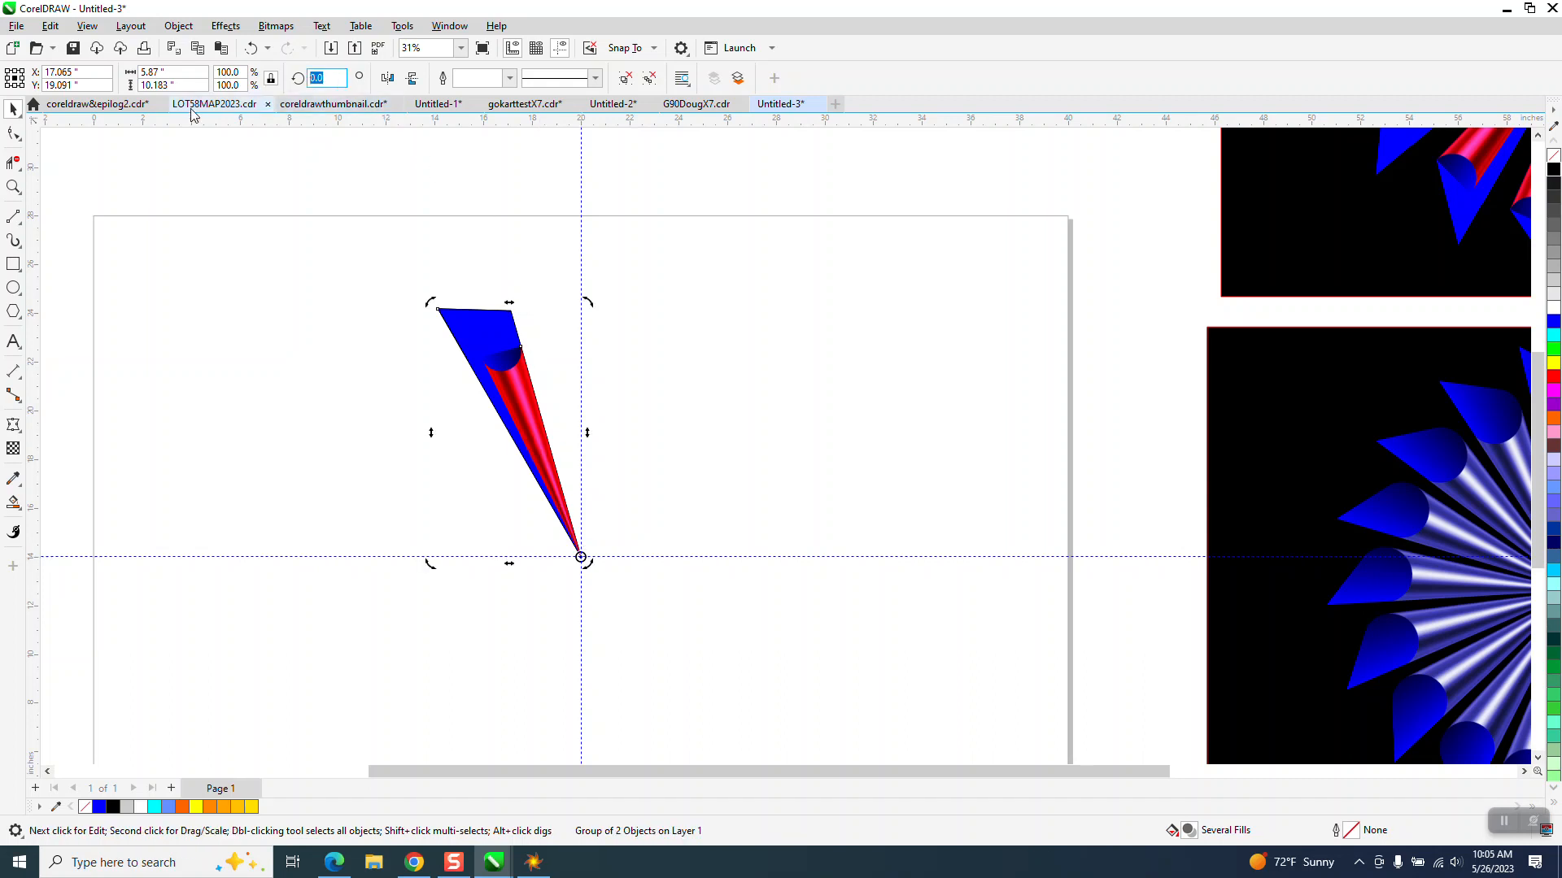
pyautogui.write('20')
pyautogui.press('Return')
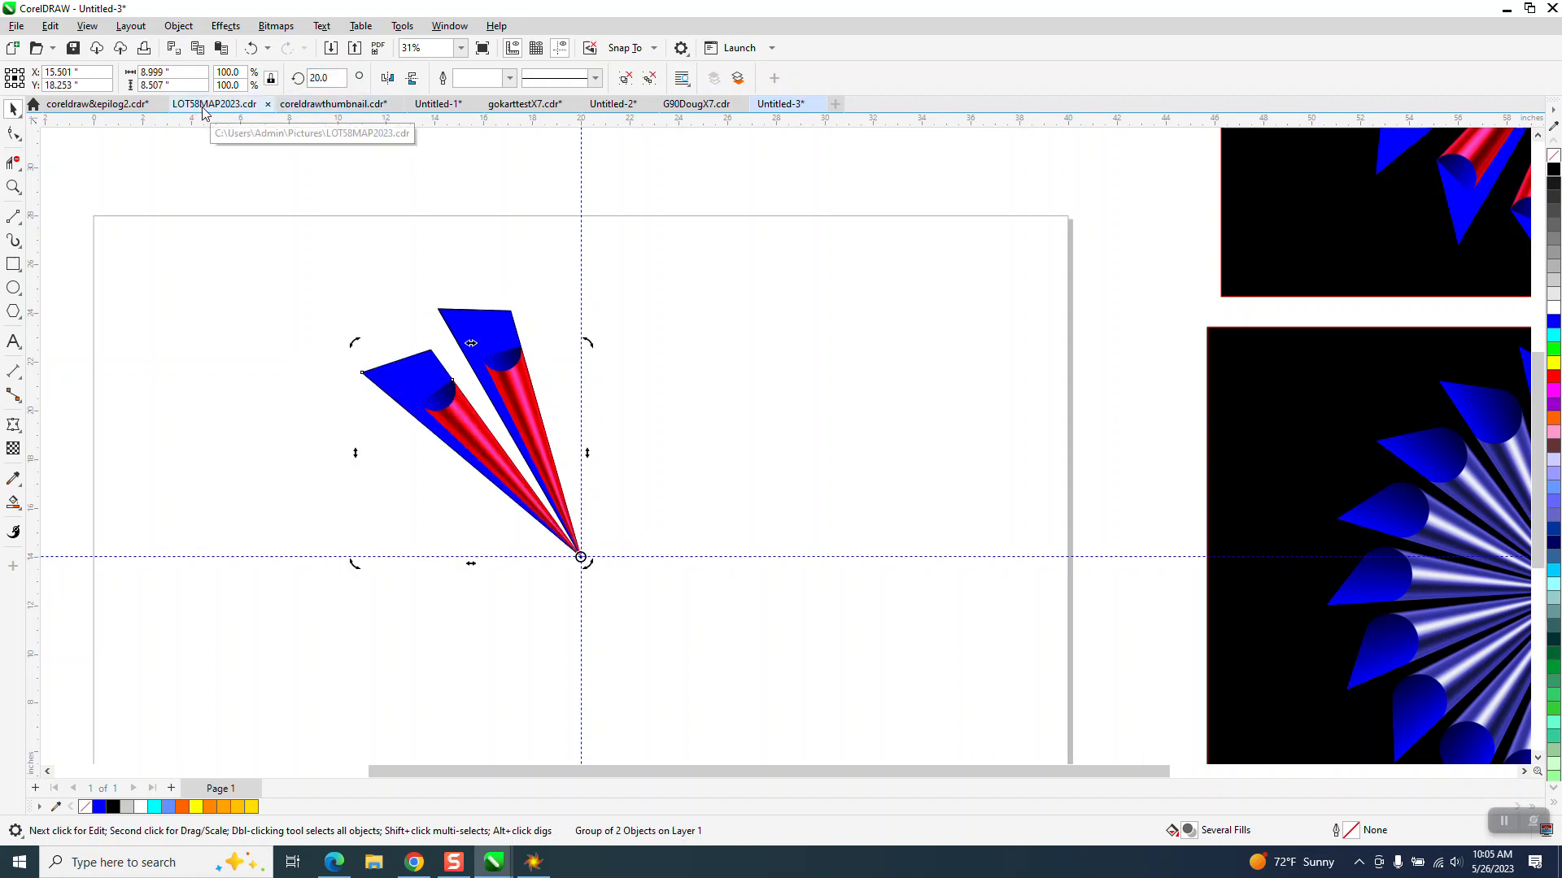
# Repeat the 20-degree rotated copy around the guideline crossing up to 340 degrees to complete the pinwheel
pyautogui.hotkey('ctrl', 'r')
pyautogui.hotkey('ctrl', 'r')
pyautogui.hotkey('ctrl', 'r')
pyautogui.hotkey('ctrl', 'r')
pyautogui.hotkey('ctrl', 'r')
pyautogui.hotkey('ctrl', 'r')
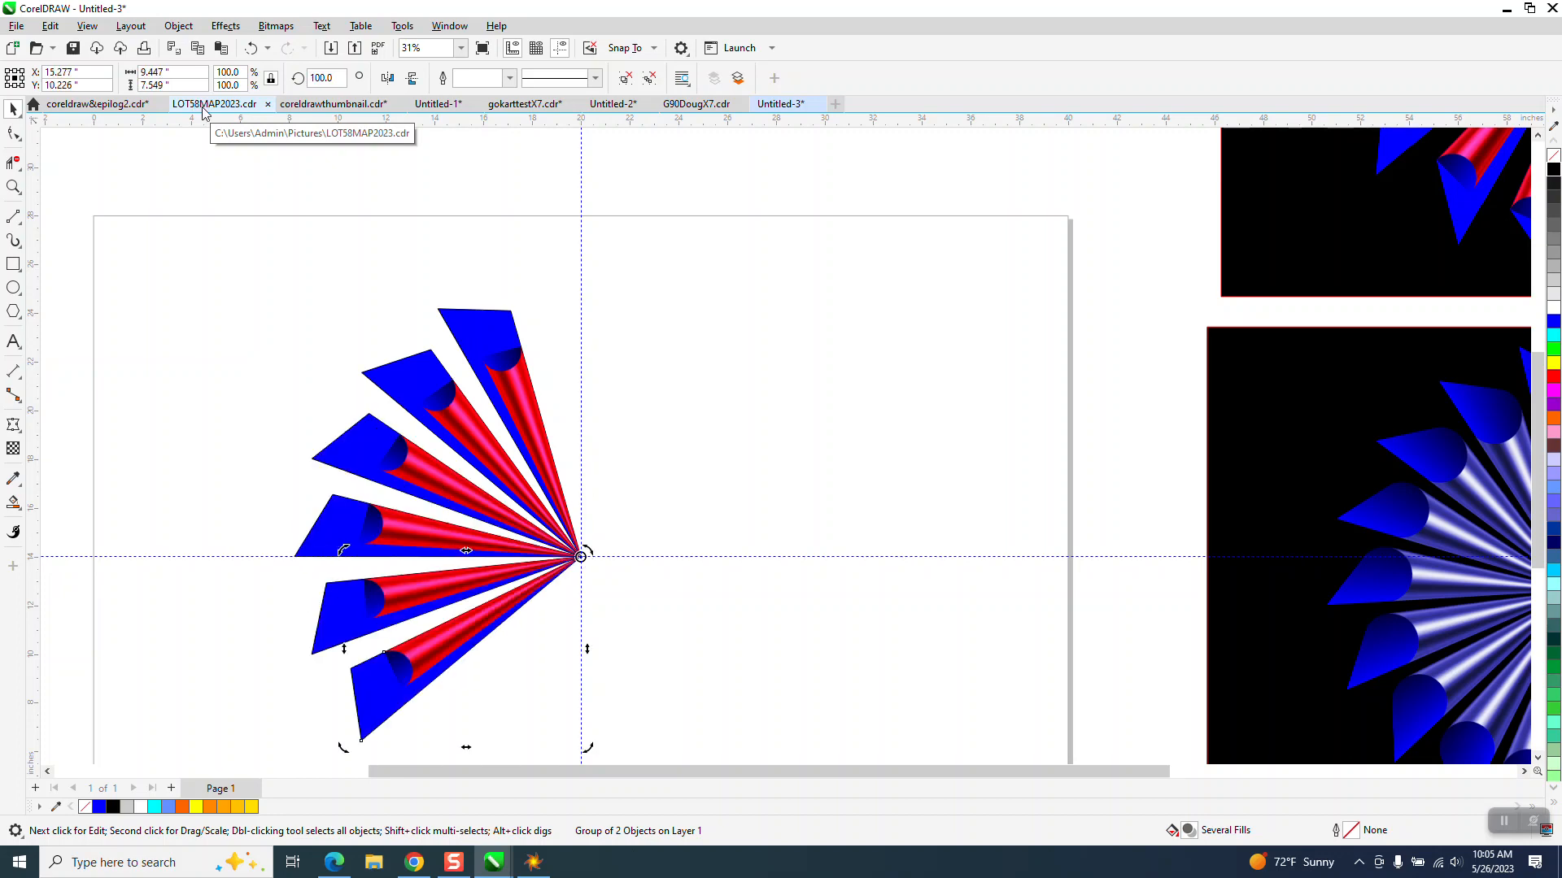
pyautogui.hotkey('ctrl', 'r')
pyautogui.hotkey('ctrl', 'r')
pyautogui.click(203, 104)
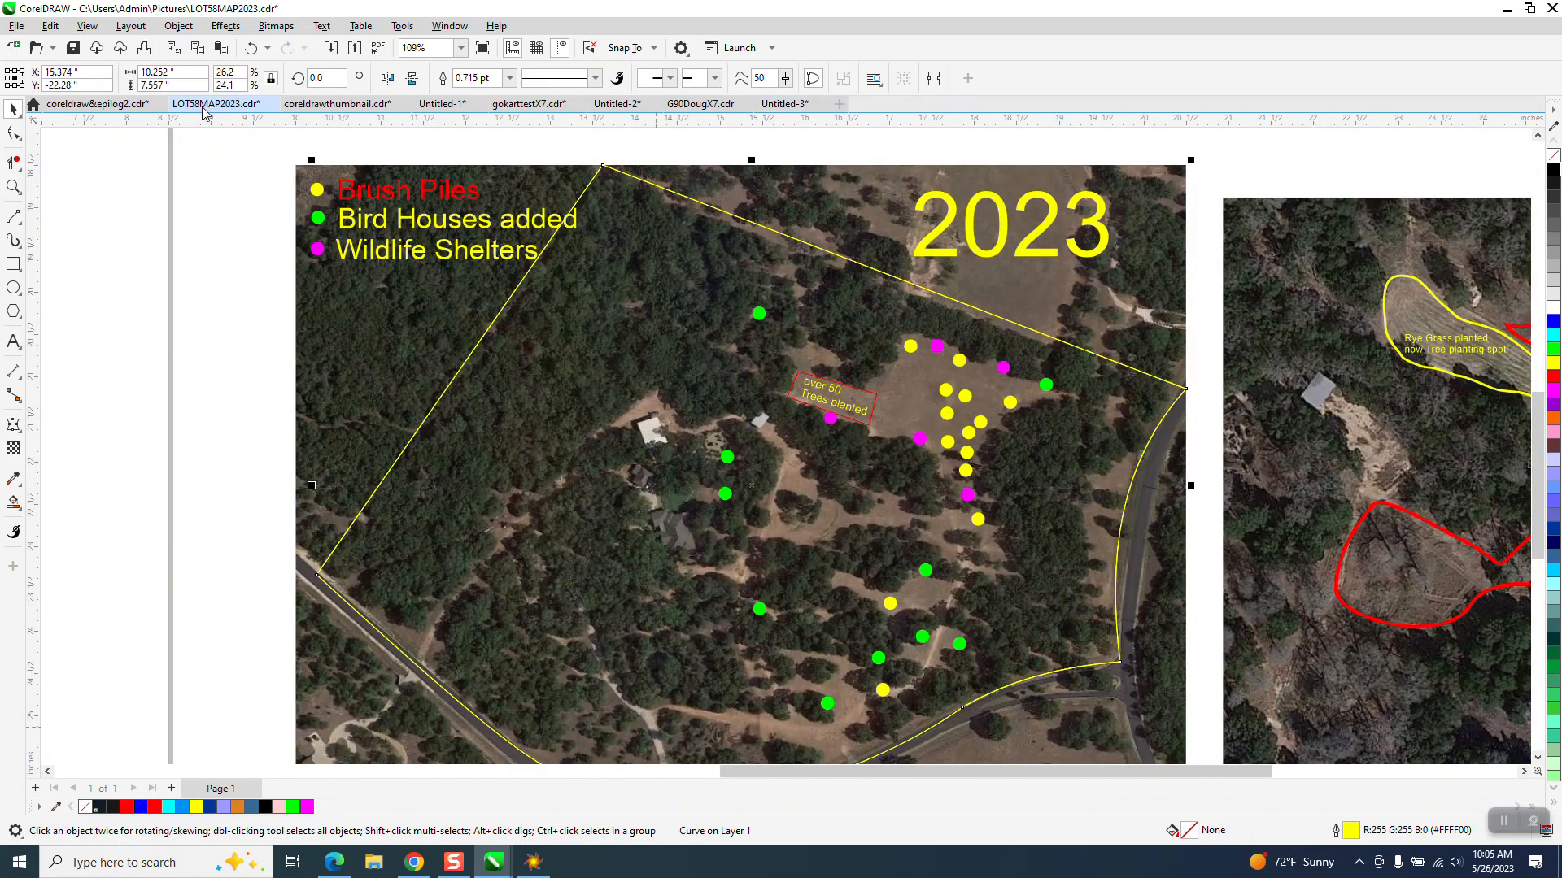
pyautogui.click(785, 104)
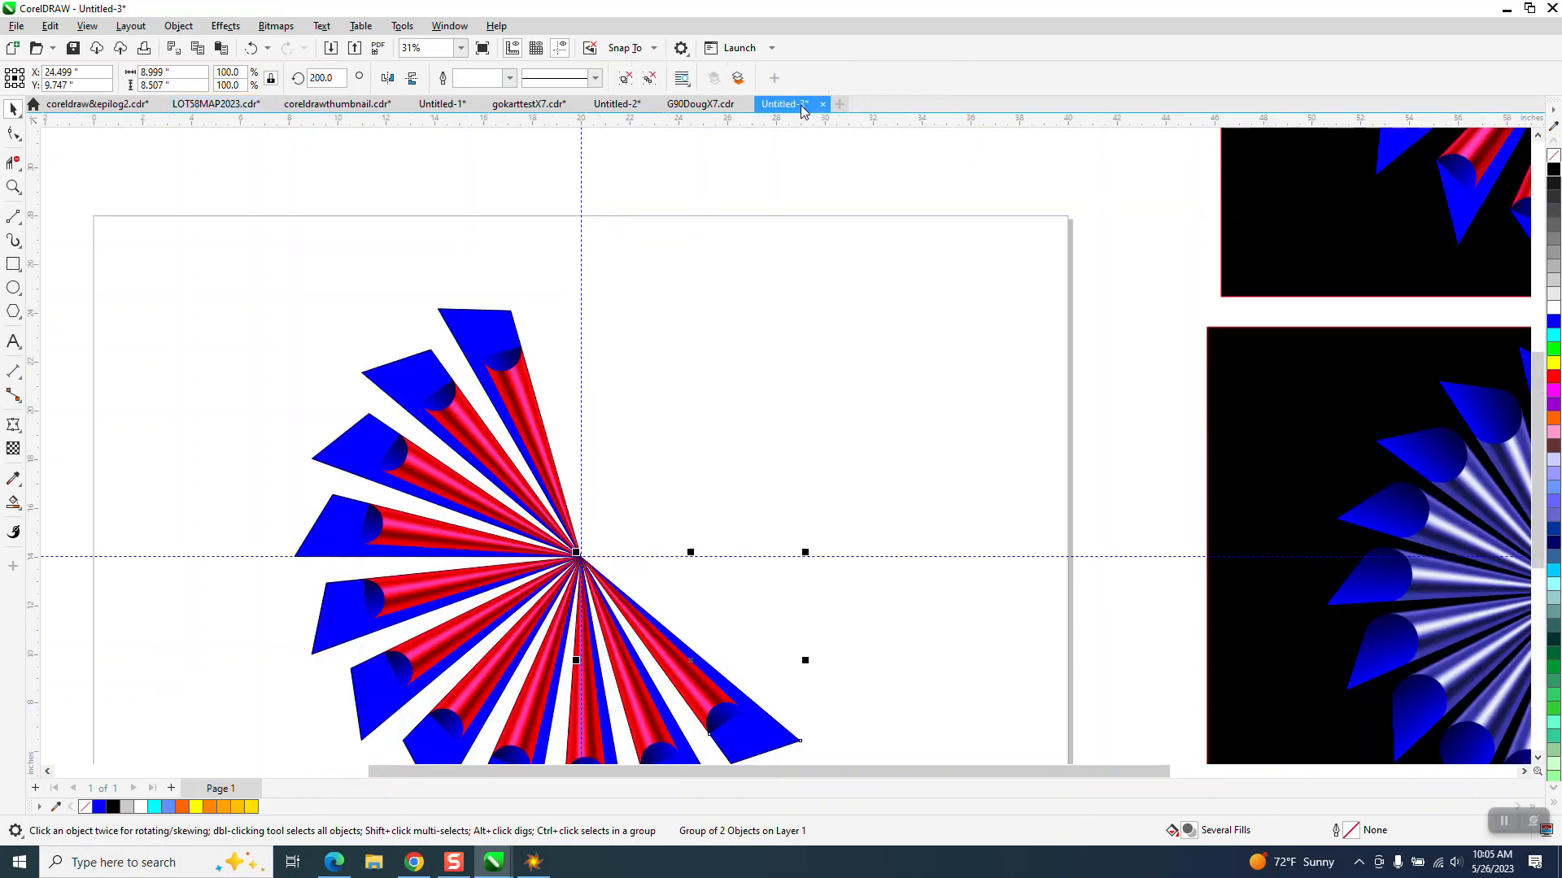
pyautogui.hotkey('ctrl', 'r')
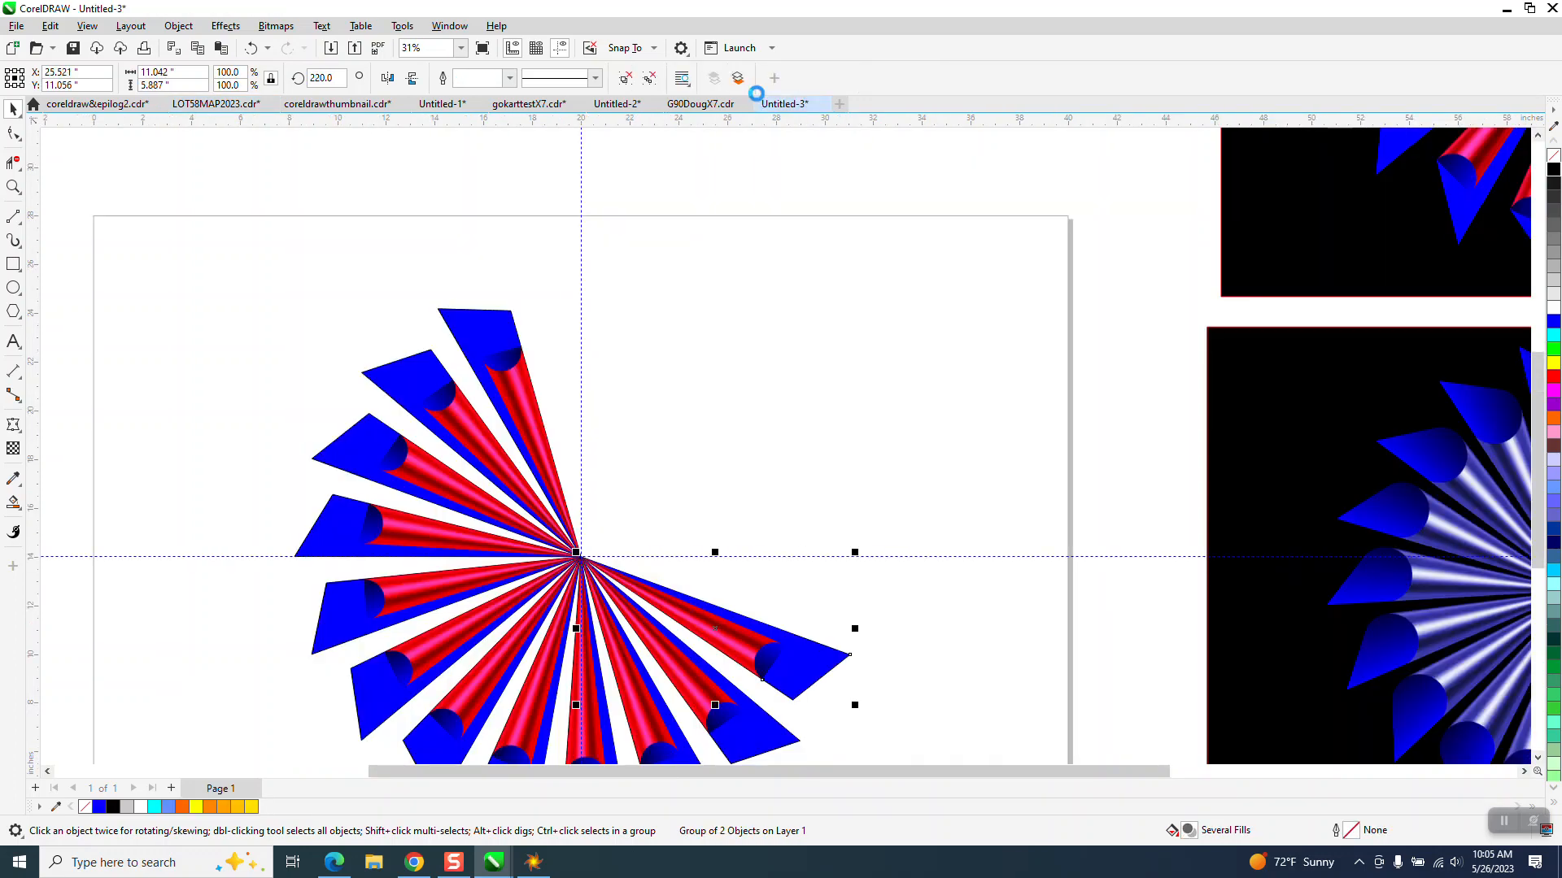
pyautogui.hotkey('ctrl', 'r')
pyautogui.hotkey('ctrl', 'r')
pyautogui.hotkey('ctrl', 'r')
pyautogui.hotkey('ctrl', 'r')
pyautogui.hotkey('ctrl', 'r')
pyautogui.hotkey('ctrl', 'r')
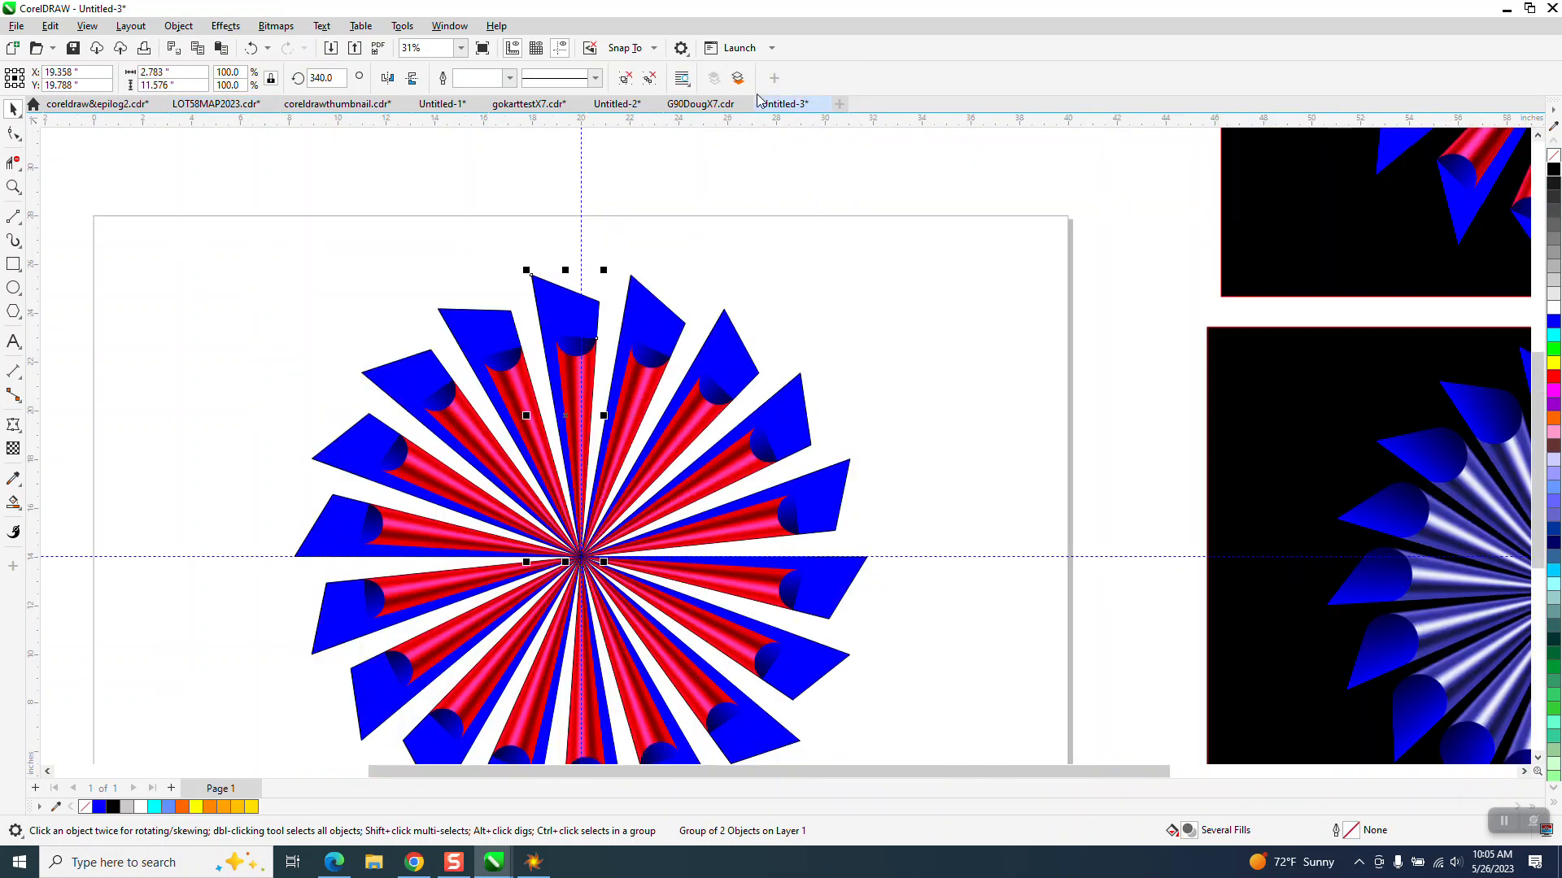
pyautogui.scroll(-1, 652, 219)
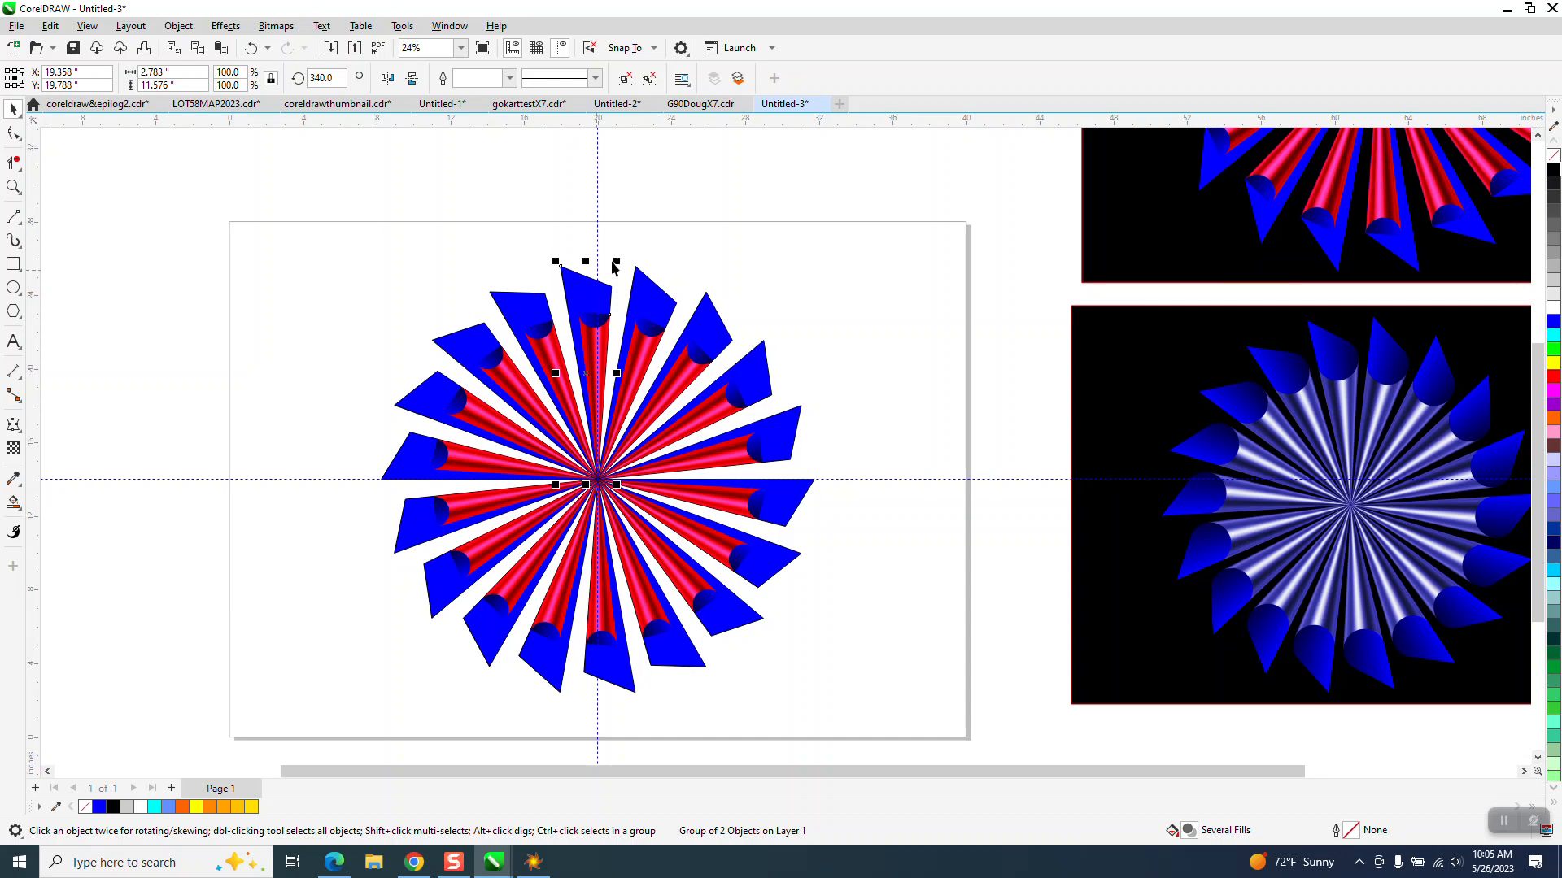
# Undo all the rotated pinwheel copies until only the original wedge group remains
pyautogui.click(251, 50)
pyautogui.click(250, 49)
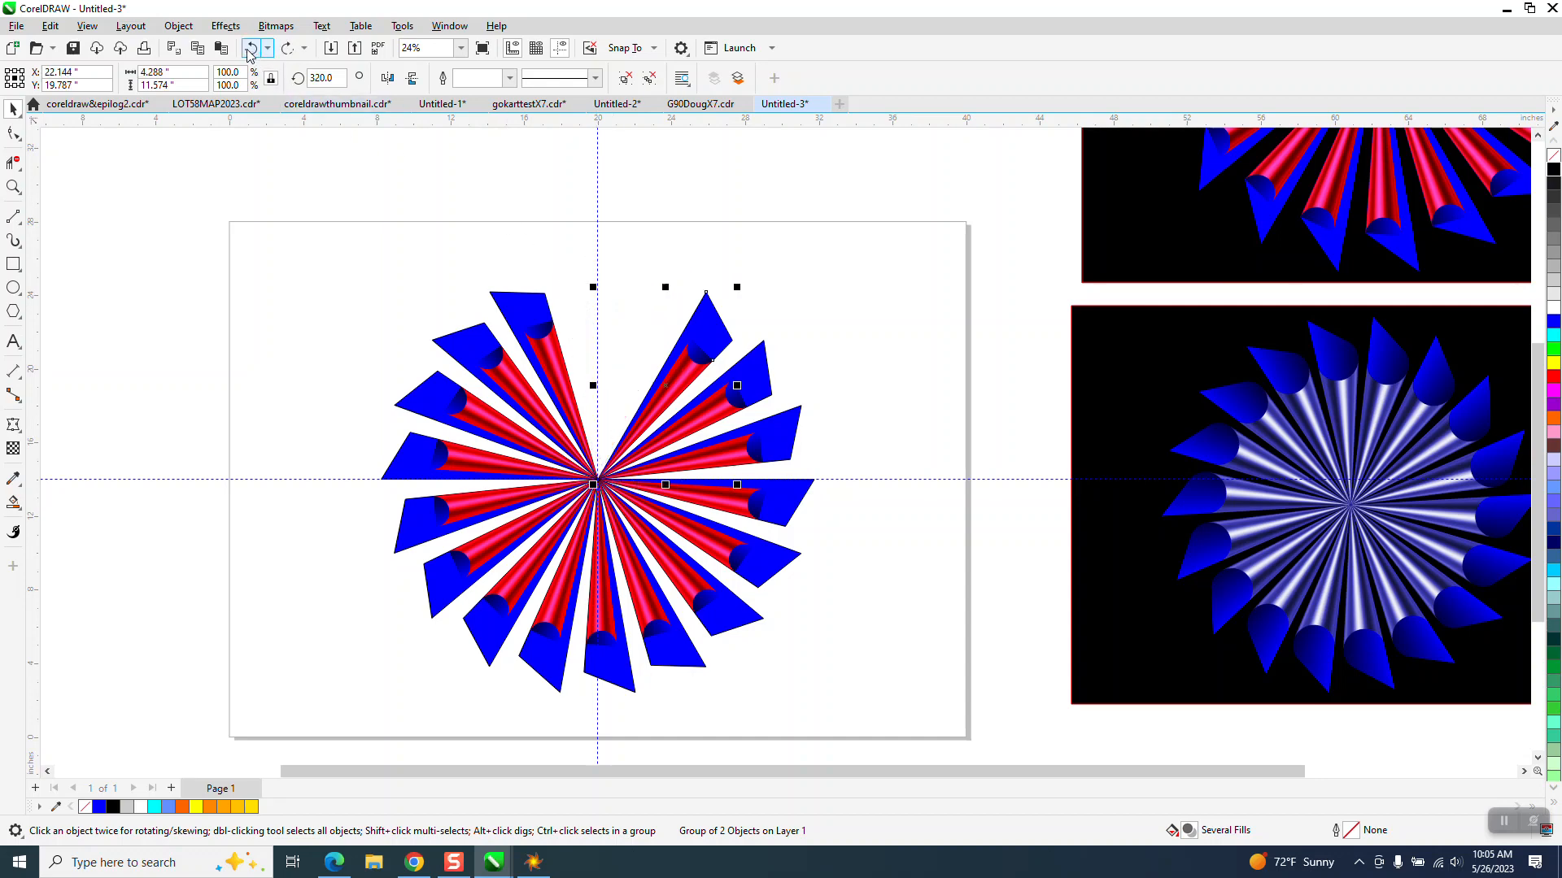
pyautogui.click(251, 50)
pyautogui.click(221, 49)
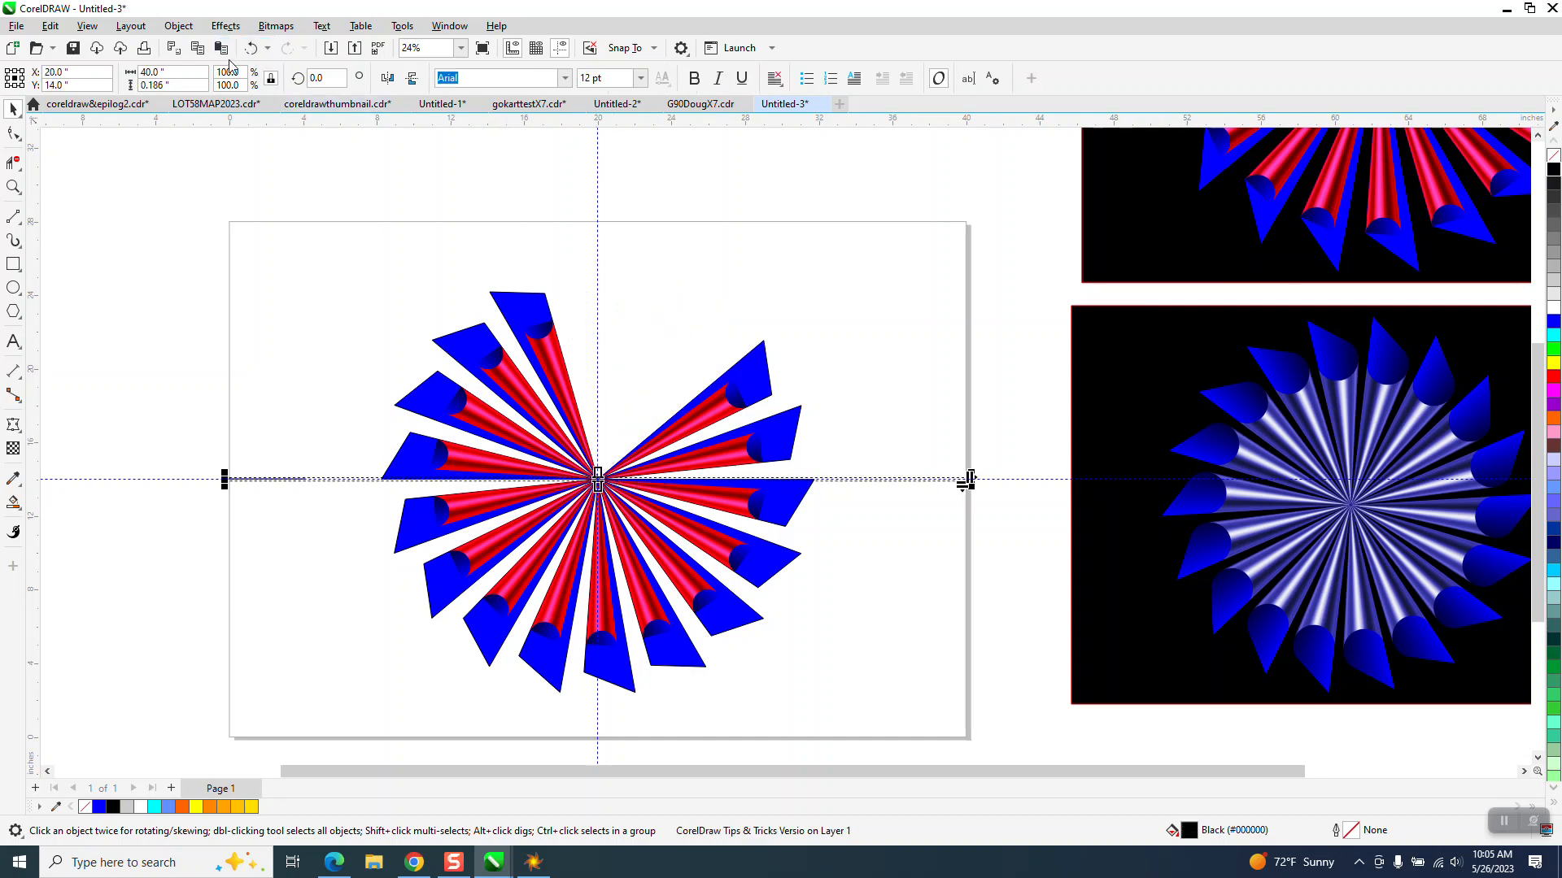
pyautogui.click(249, 50)
pyautogui.click(249, 50)
pyautogui.click(249, 50)
pyautogui.click(249, 50)
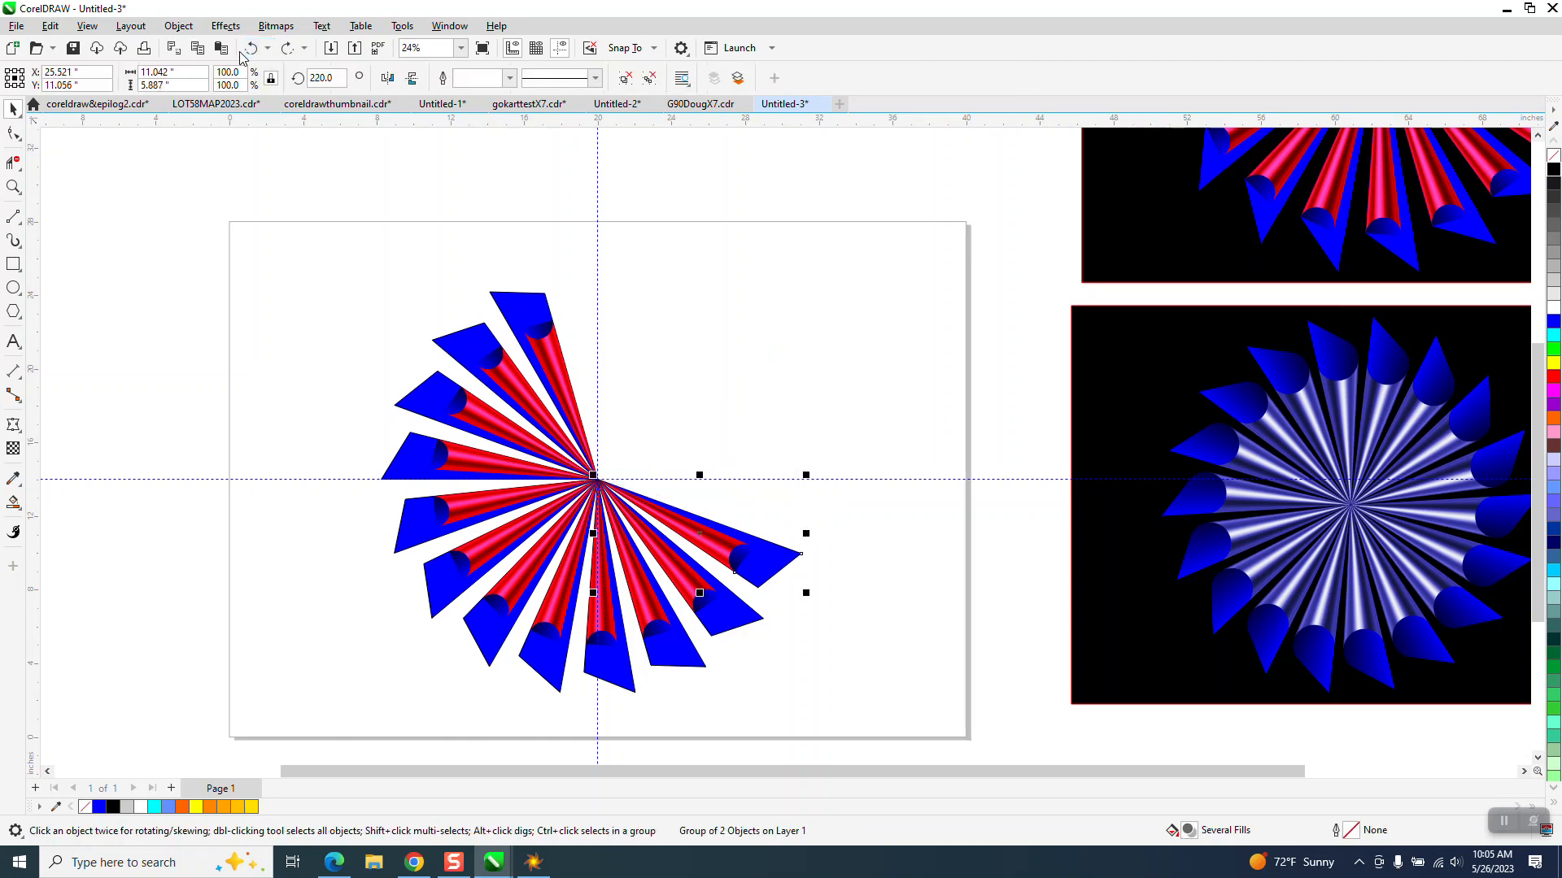
pyautogui.click(249, 50)
pyautogui.click(249, 50)
pyautogui.click(249, 51)
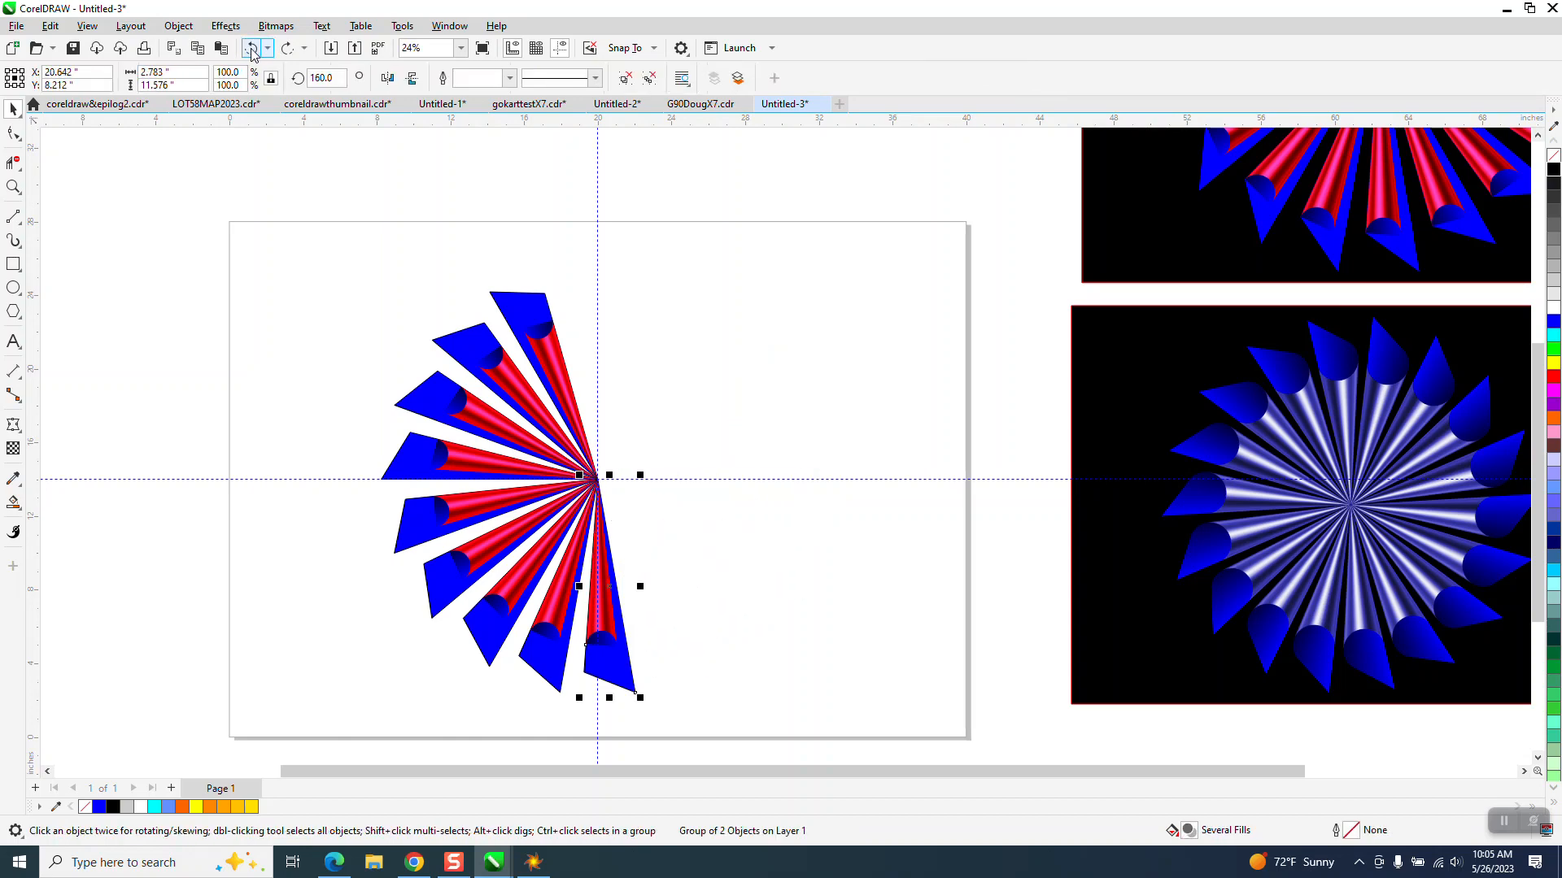
pyautogui.click(250, 50)
pyautogui.click(250, 50)
pyautogui.click(251, 51)
pyautogui.click(251, 50)
pyautogui.click(250, 51)
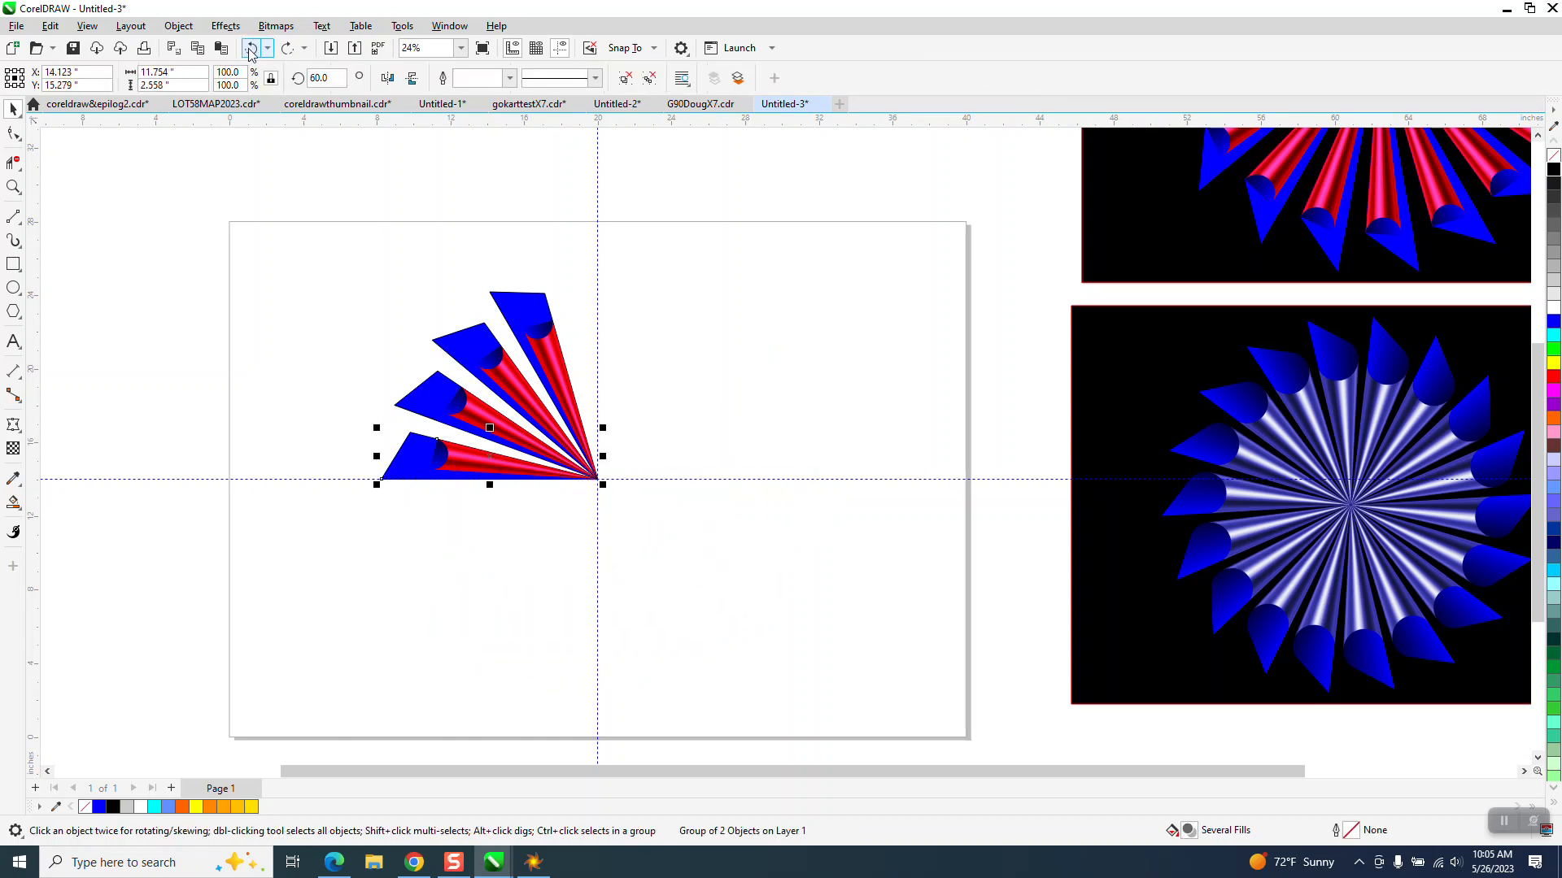
pyautogui.click(250, 51)
pyautogui.click(249, 52)
pyautogui.click(250, 51)
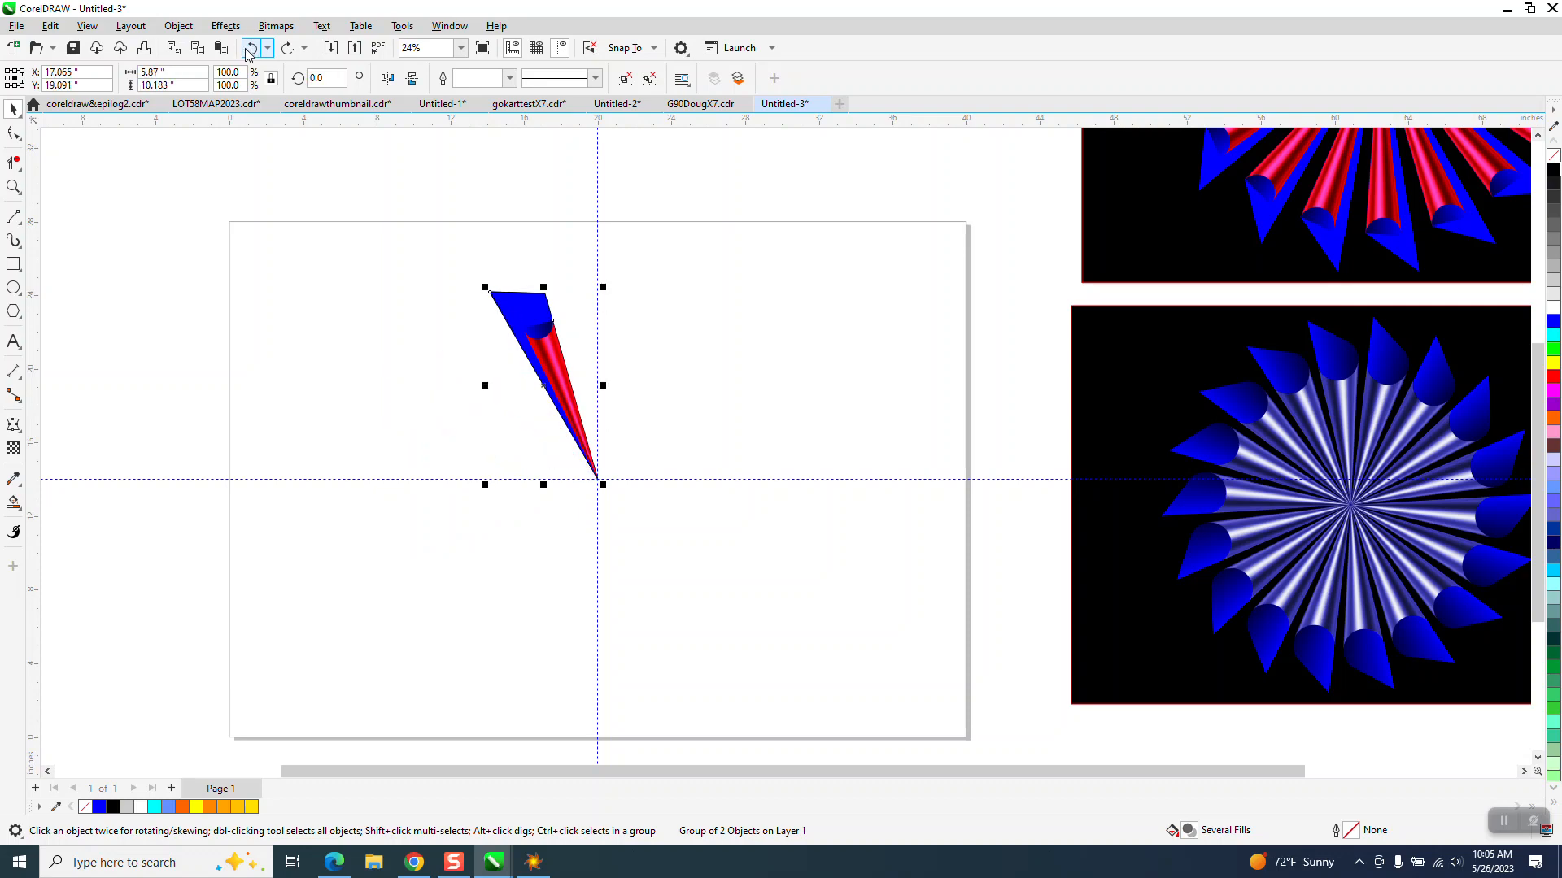
# Undo the grouping and placement of the longer blue shape, and move that shape 20 inches left of its restored position
pyautogui.click(250, 51)
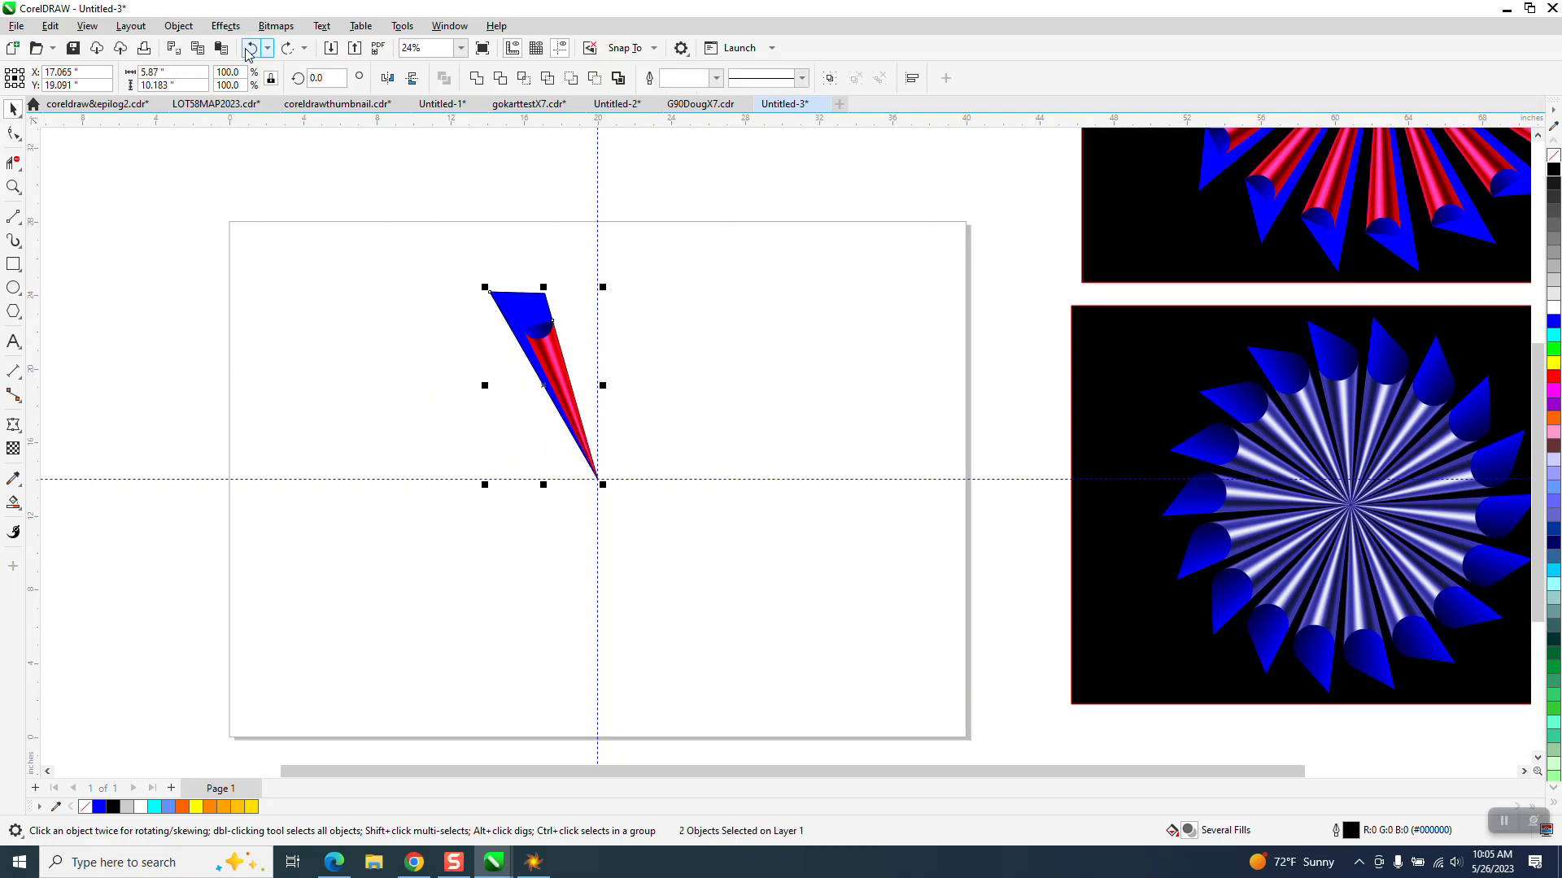
pyautogui.click(249, 51)
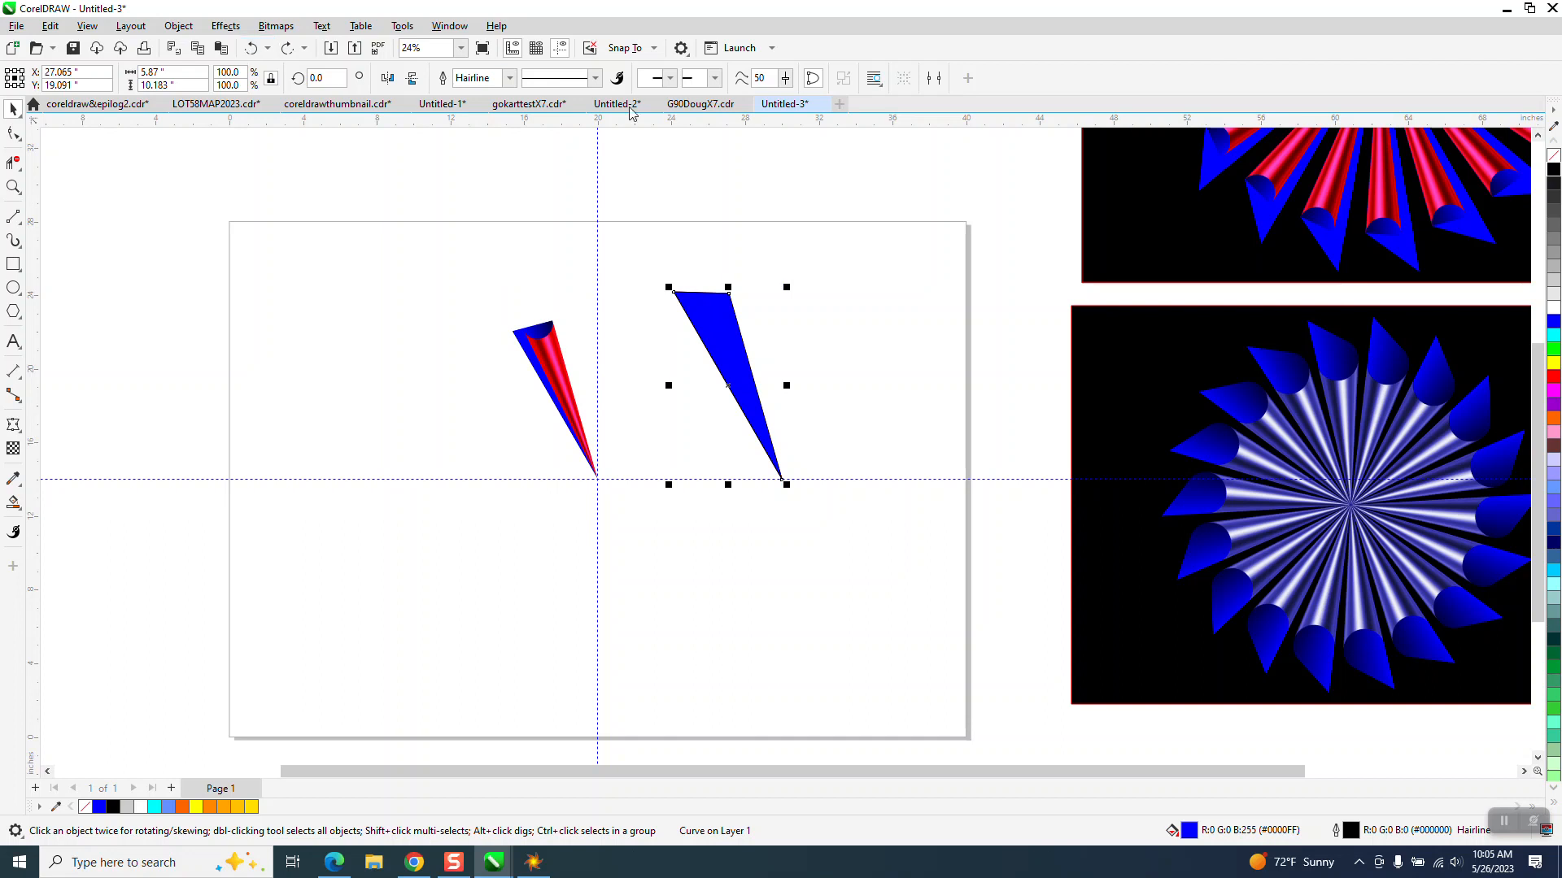
pyautogui.press('Left')
pyautogui.press('Left')
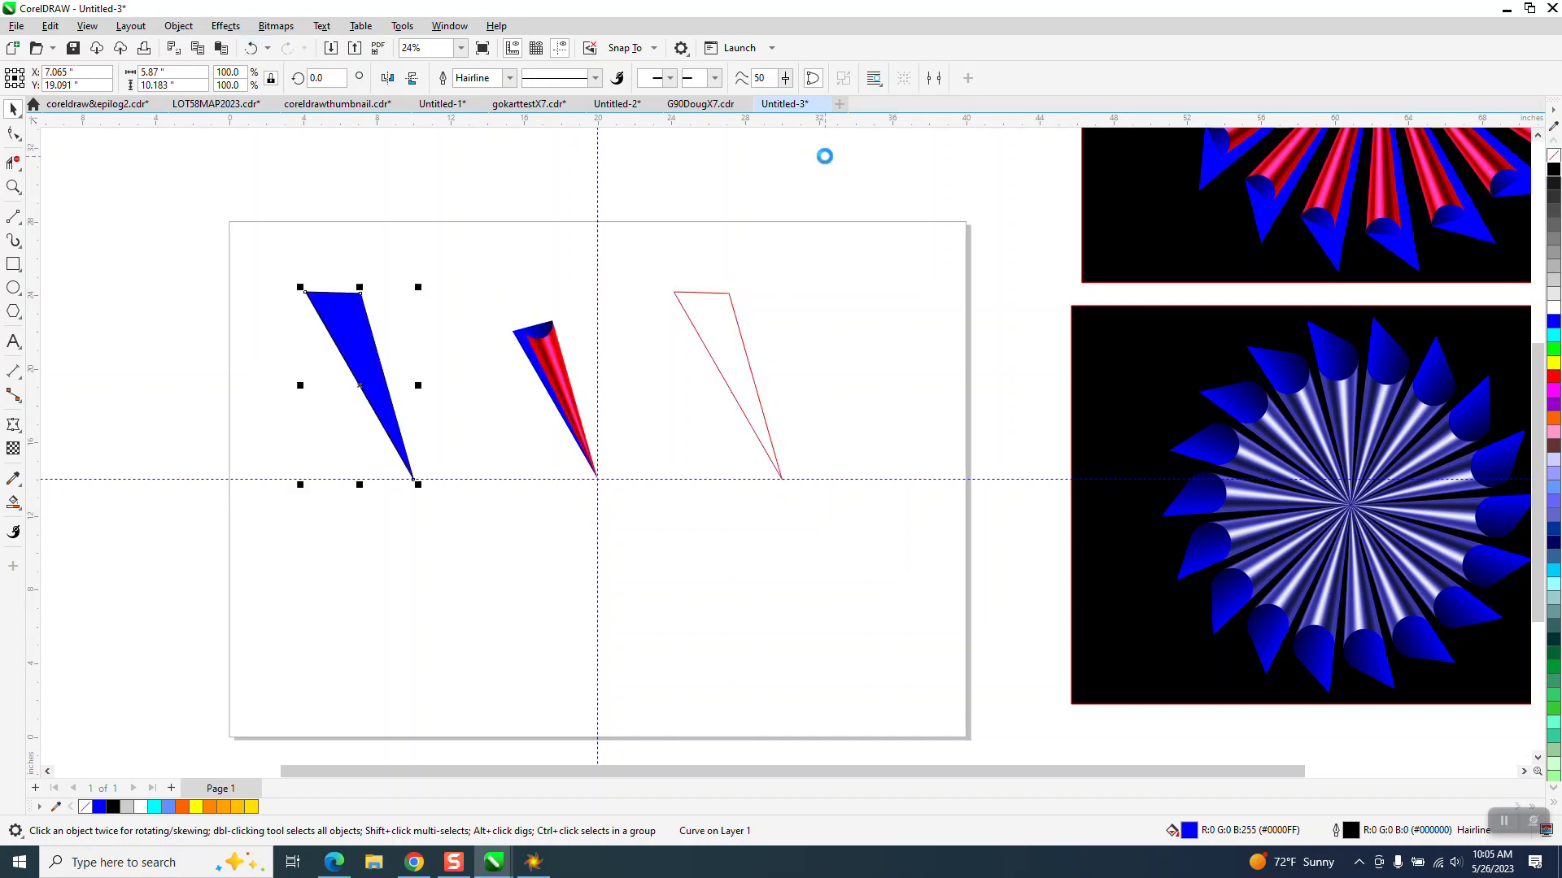
# Convert the blue shape's short upper edge to a curve and bend it outward into a rounded end
pyautogui.click(13, 186)
pyautogui.moveTo(242, 234); pyautogui.dragTo(461, 376)
pyautogui.click(13, 134)
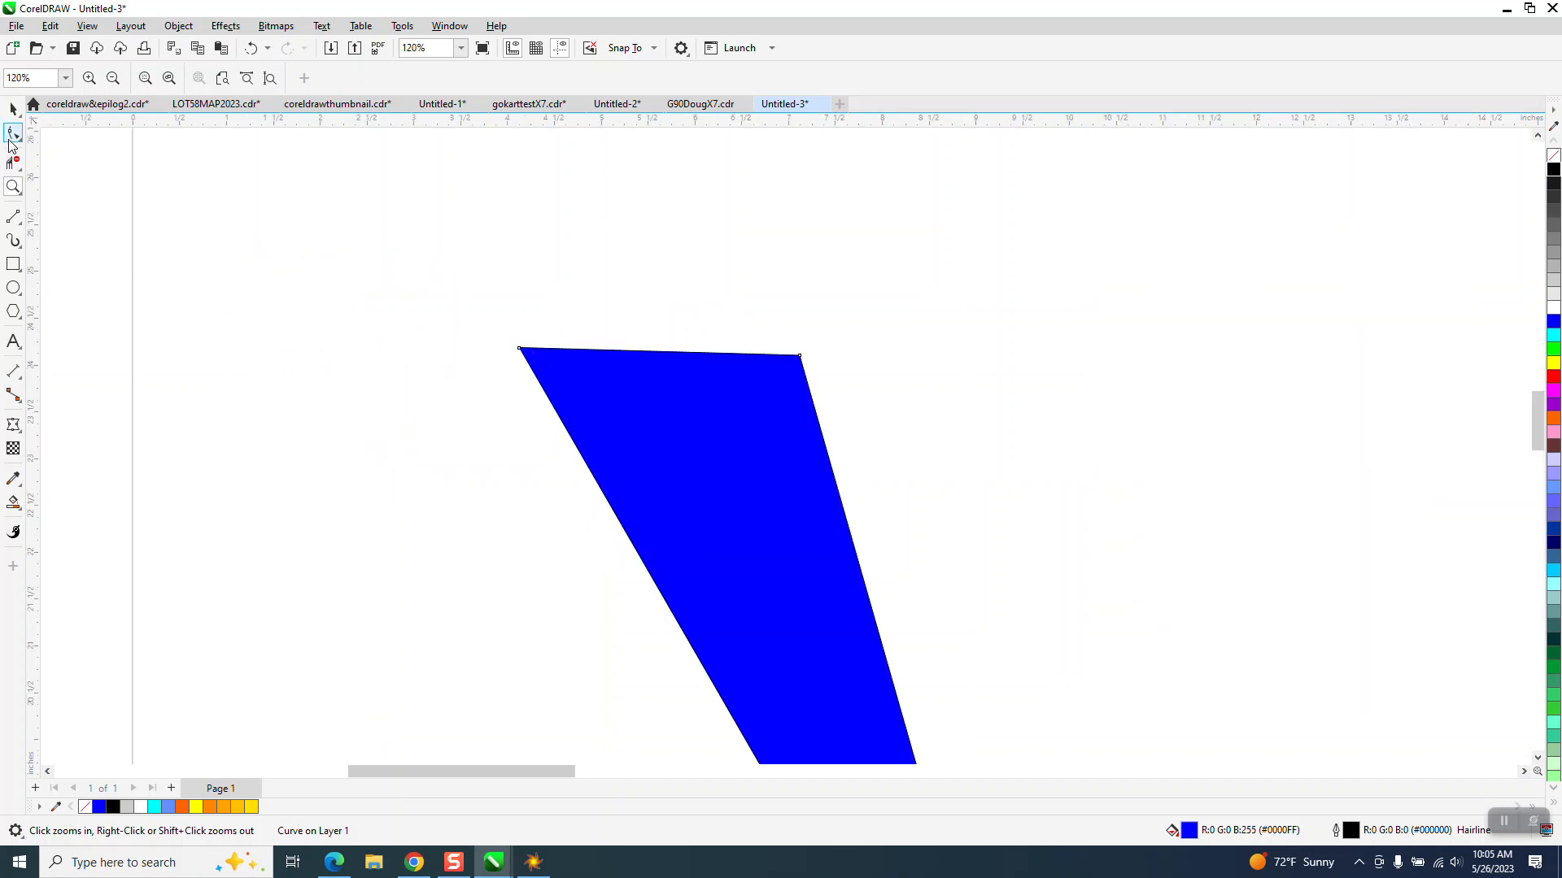
pyautogui.moveTo(474, 321); pyautogui.dragTo(800, 363)
pyautogui.rightClick(801, 358)
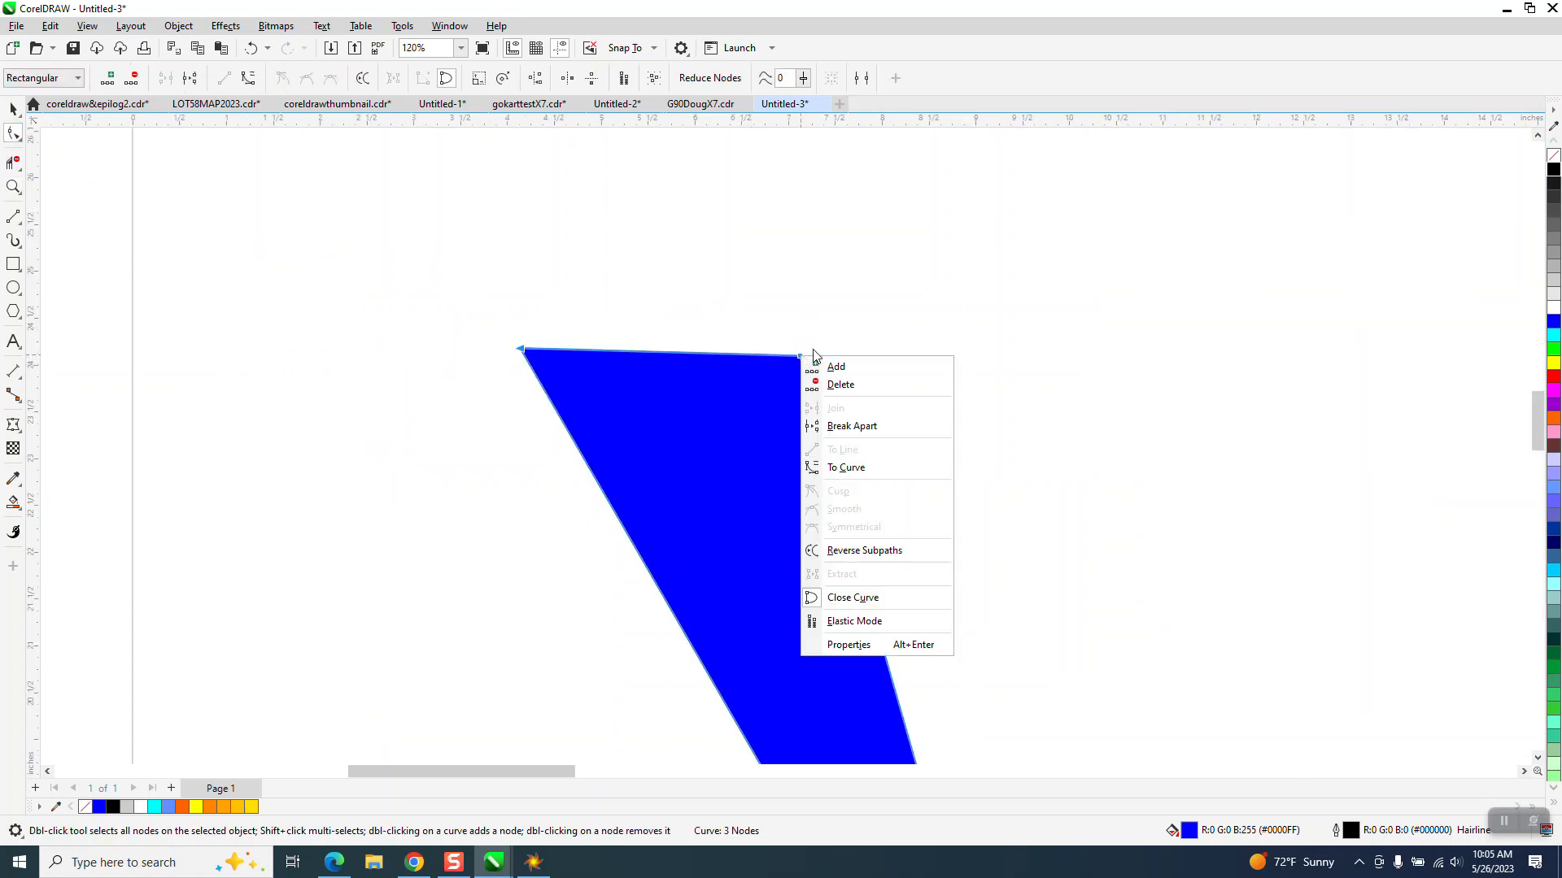
pyautogui.click(853, 471)
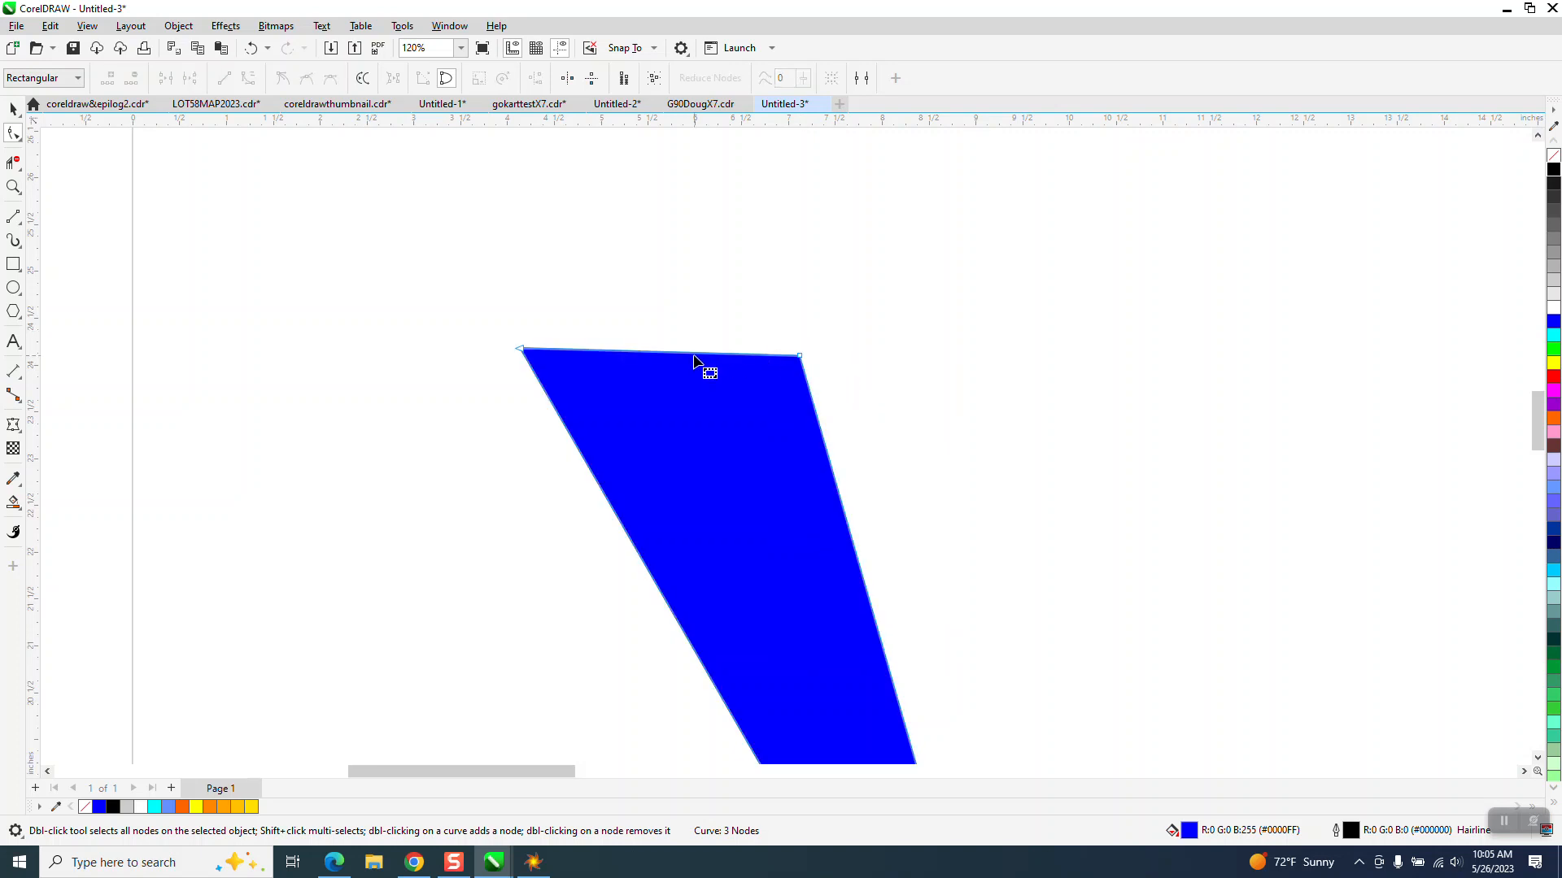
pyautogui.moveTo(695, 355); pyautogui.dragTo(621, 259)
pyautogui.scroll(-5, 363, 260)
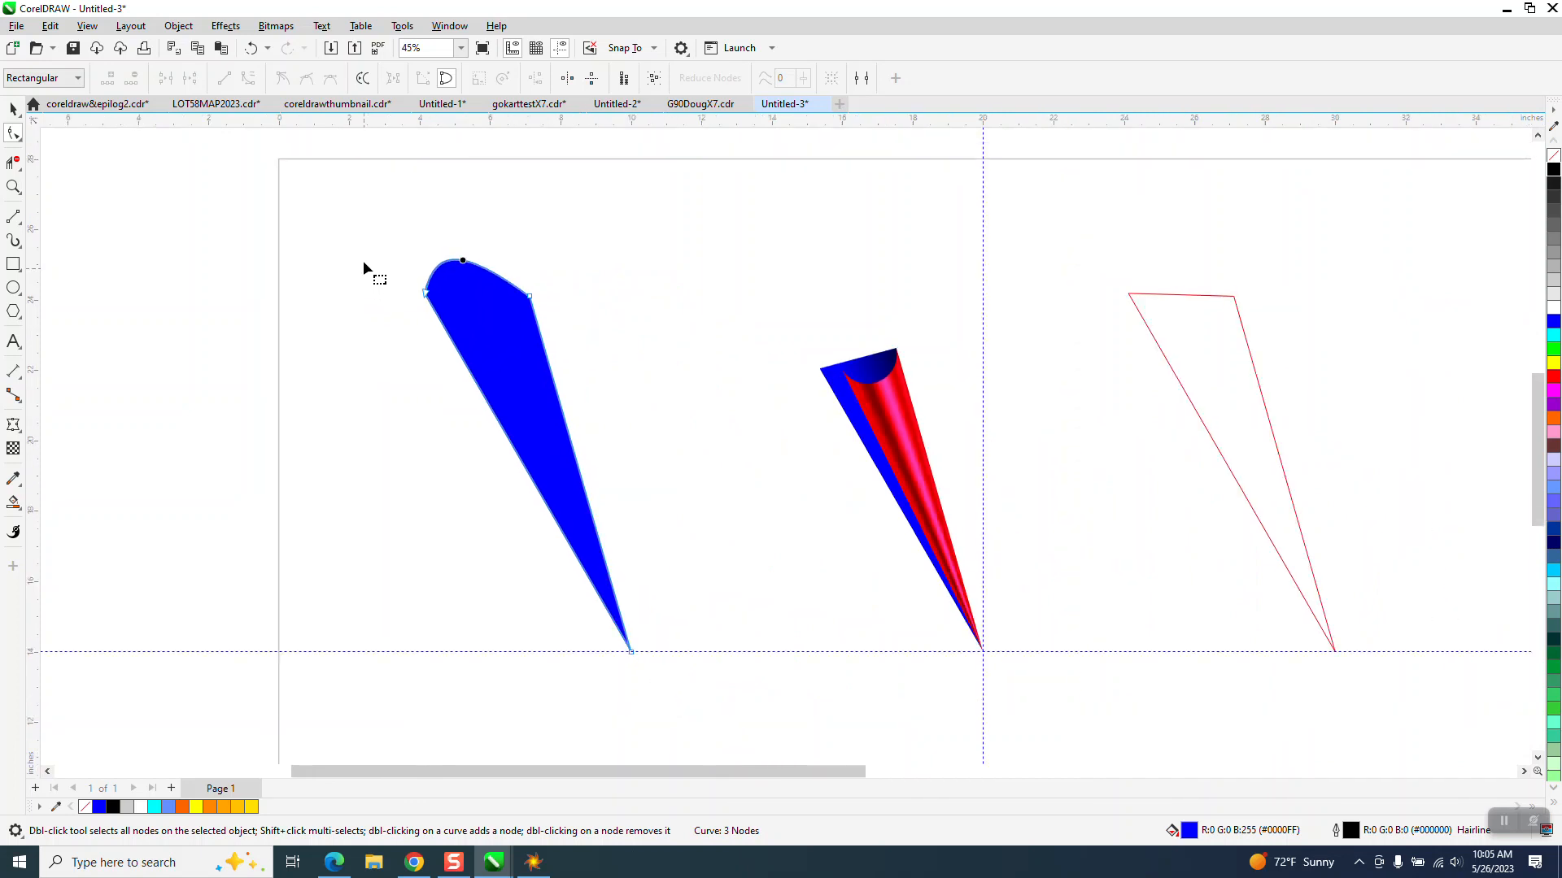
# Apply a linear fountain fill to the rounded shape, from blue near its tip to black beyond the curved end
pyautogui.click(16, 506)
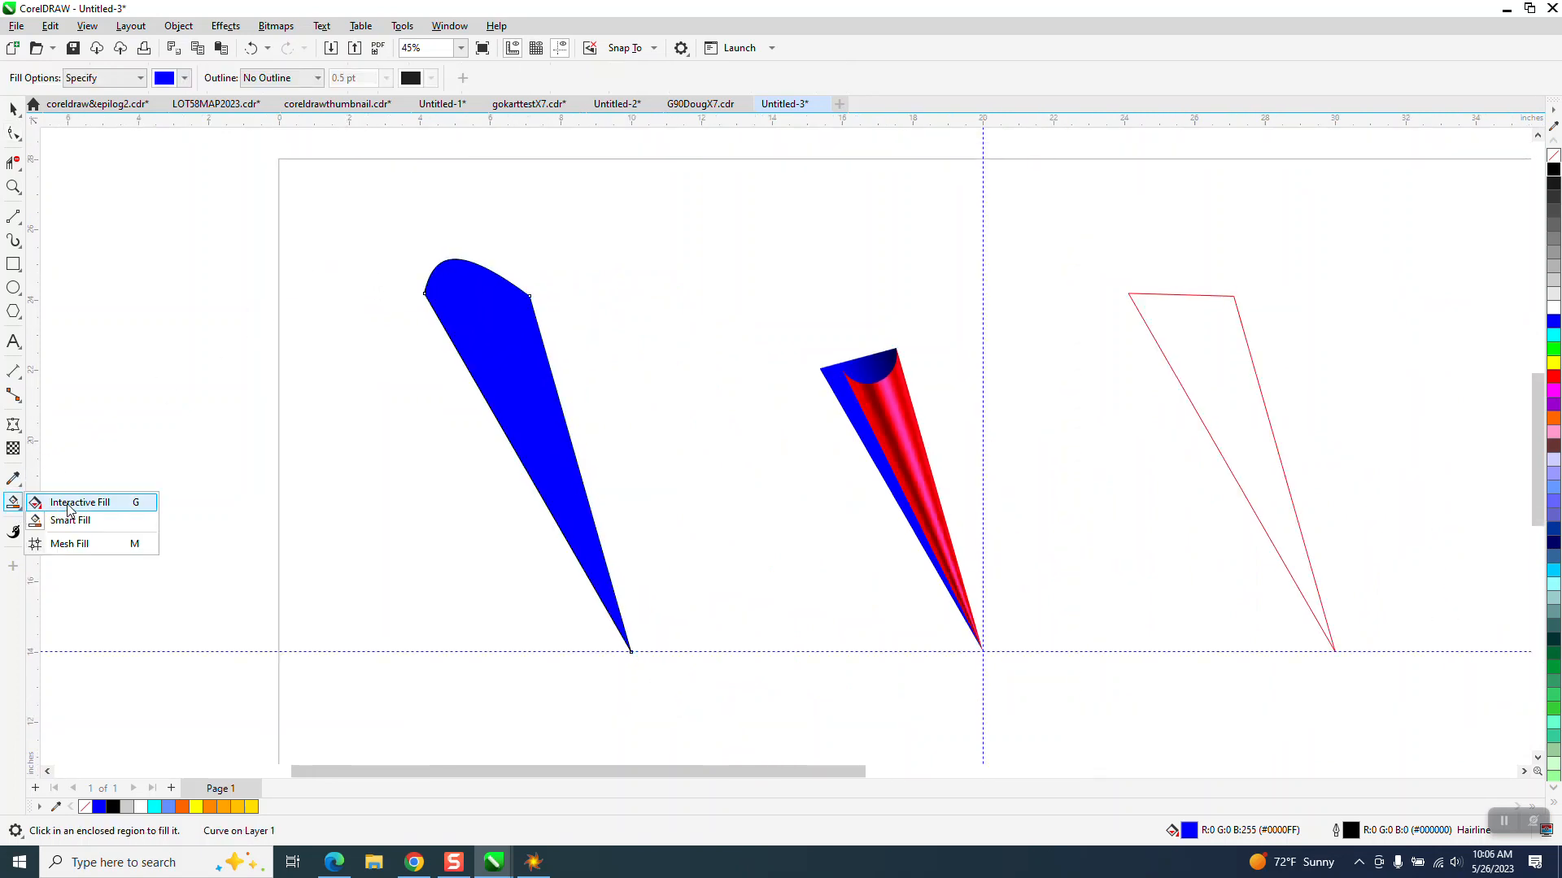
pyautogui.click(70, 510)
pyautogui.moveTo(605, 577); pyautogui.dragTo(448, 223)
pyautogui.moveTo(1553, 171); pyautogui.dragTo(457, 235)
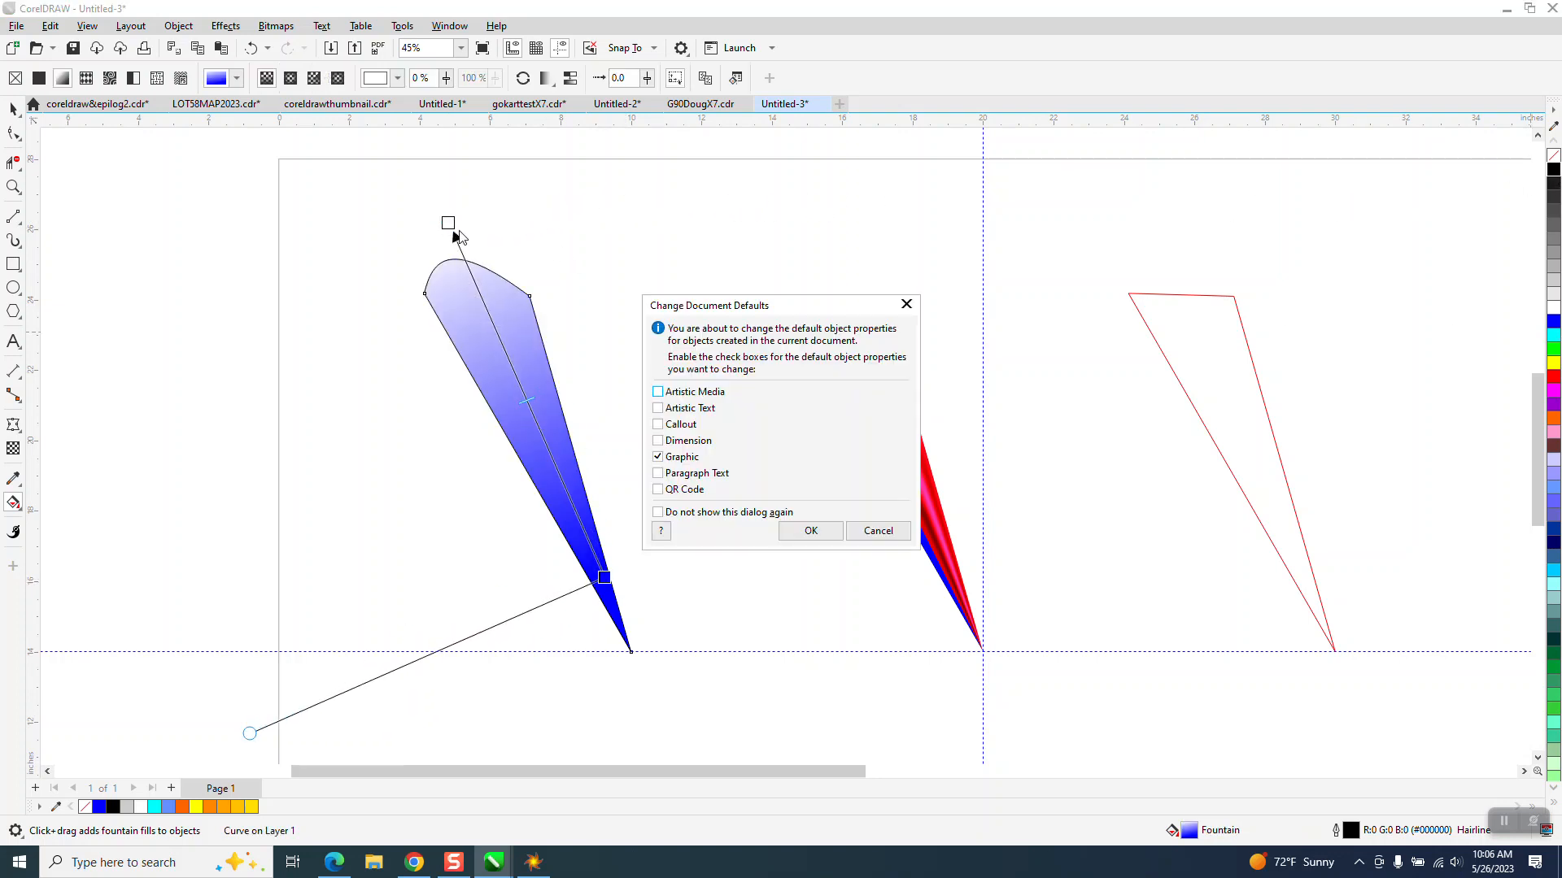
pyautogui.click(878, 530)
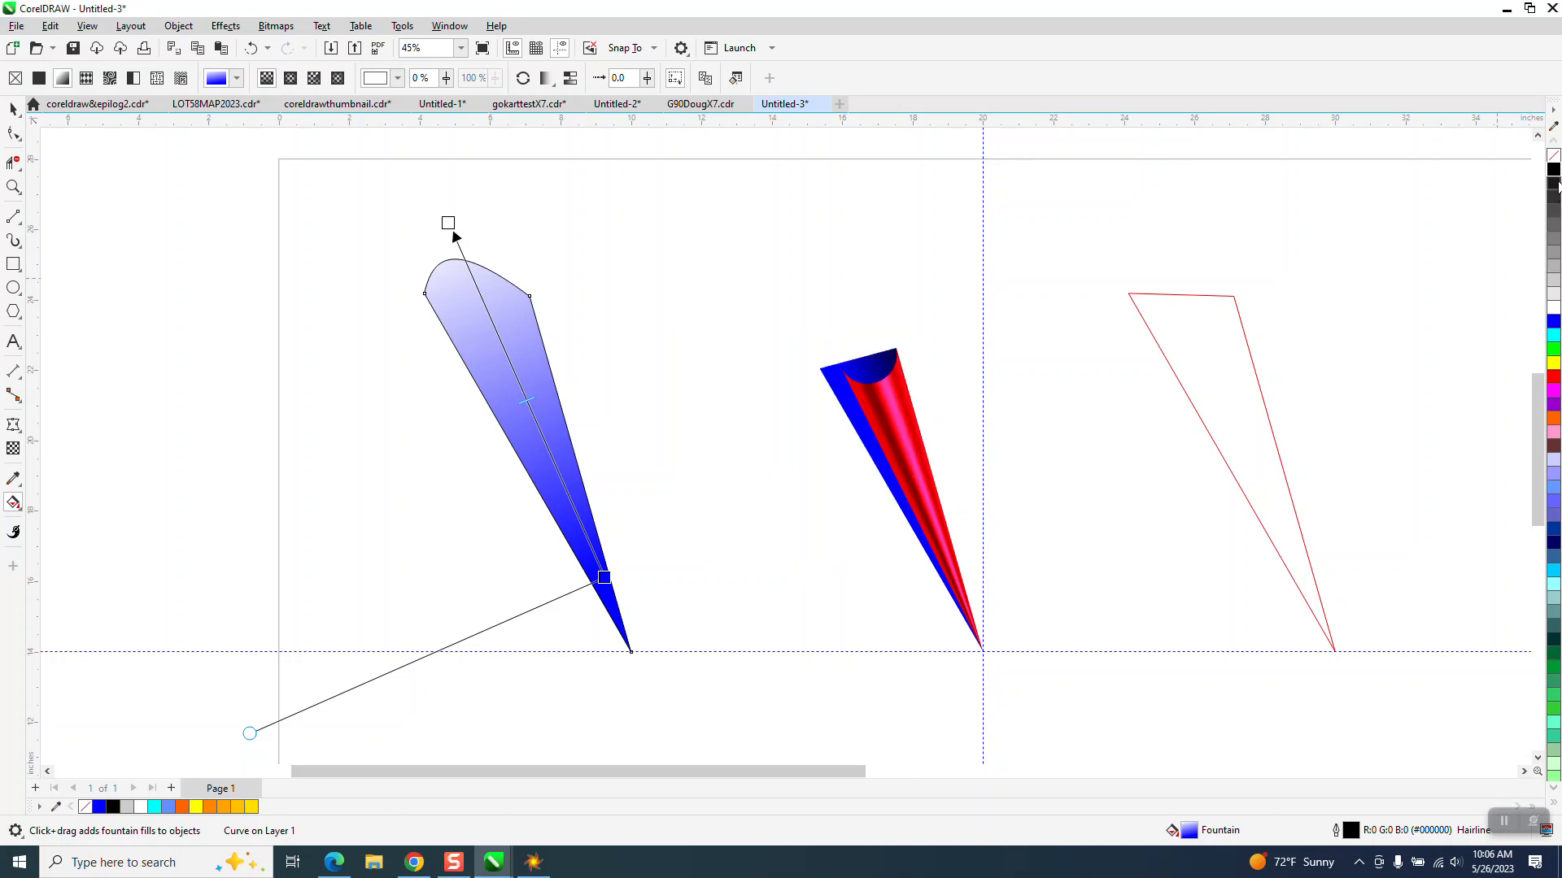
pyautogui.moveTo(1546, 178); pyautogui.dragTo(445, 222)
# Shift the gradient's midpoint toward the black end, extend its start toward the tip, and add a blue colour stop below the rounded end
pyautogui.moveTo(527, 400); pyautogui.dragTo(477, 286)
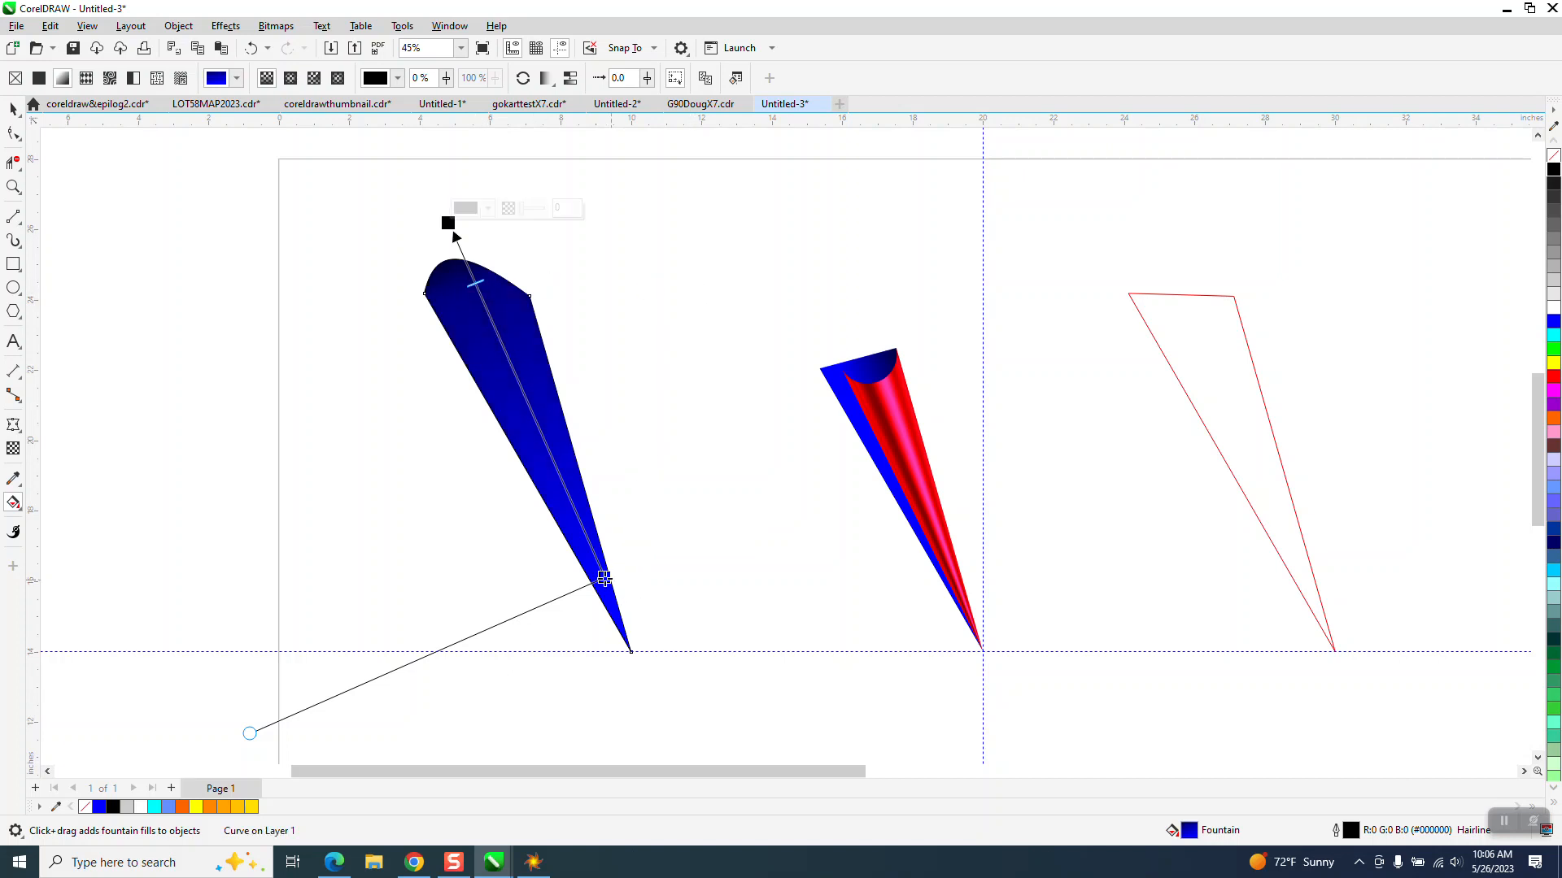
pyautogui.moveTo(604, 578); pyautogui.dragTo(615, 600)
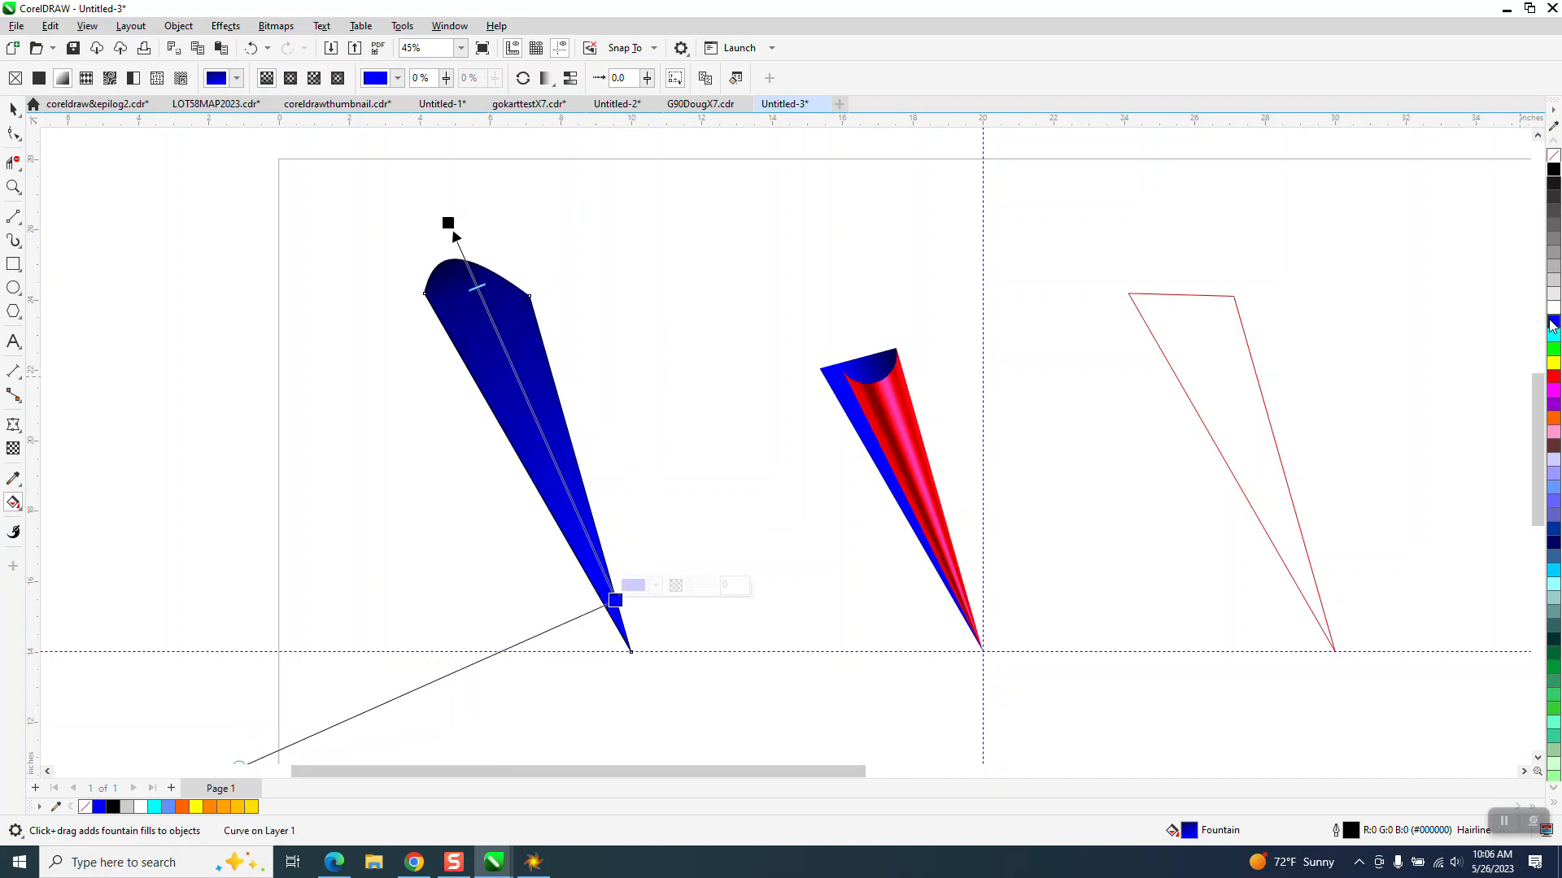
pyautogui.click(505, 339)
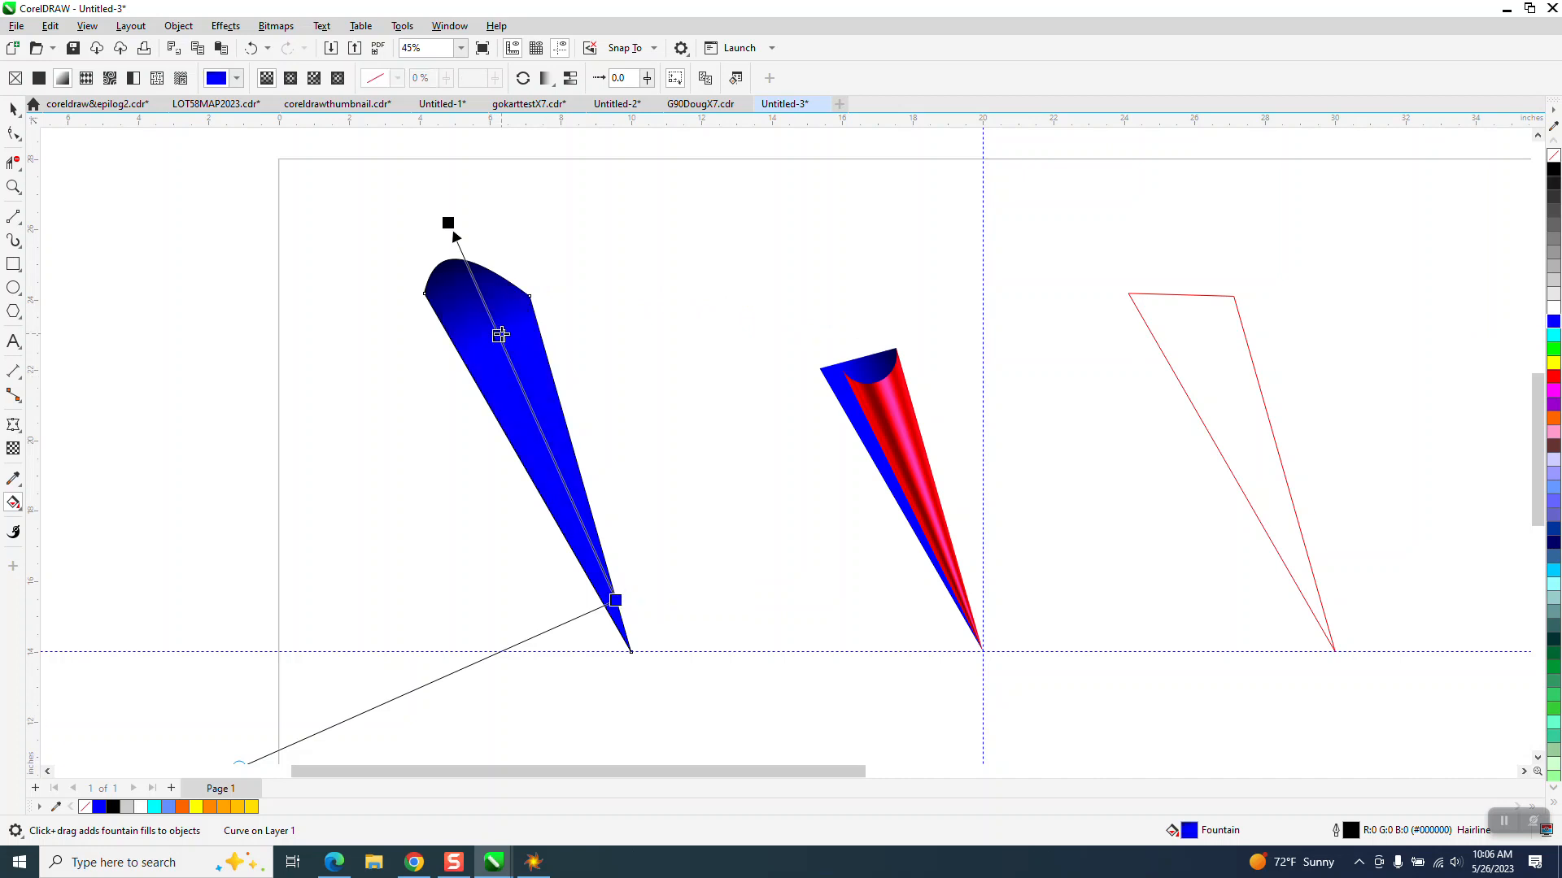
# Move the gradient-filled shape 10 inches right onto the curled wedge and send it to the back of the page
pyautogui.click(11, 110)
pyautogui.scroll(-2, 130, 197)
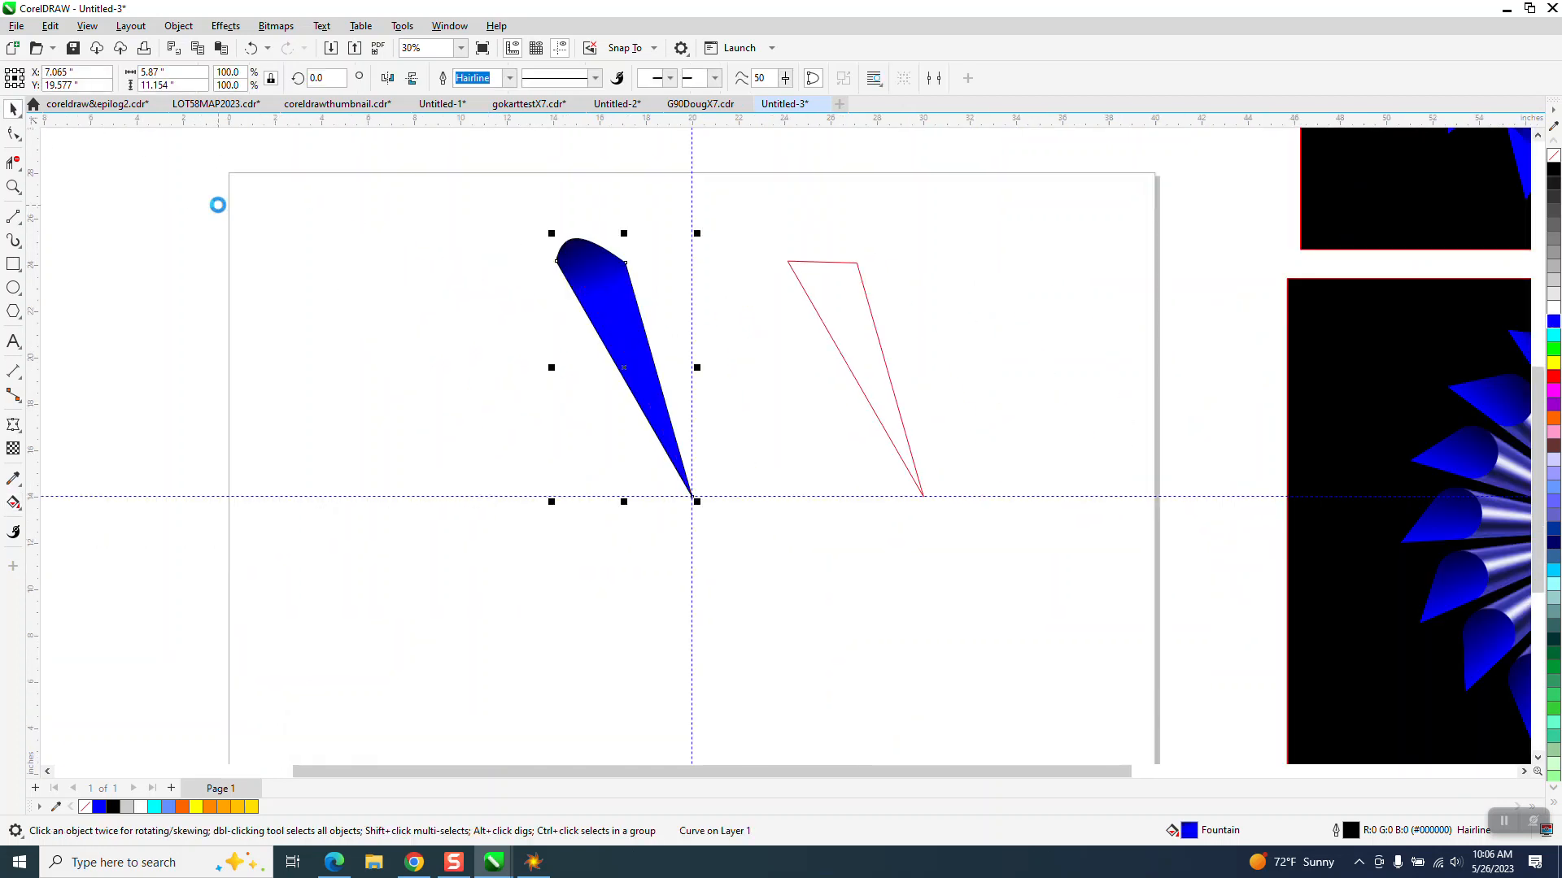
pyautogui.click(179, 25)
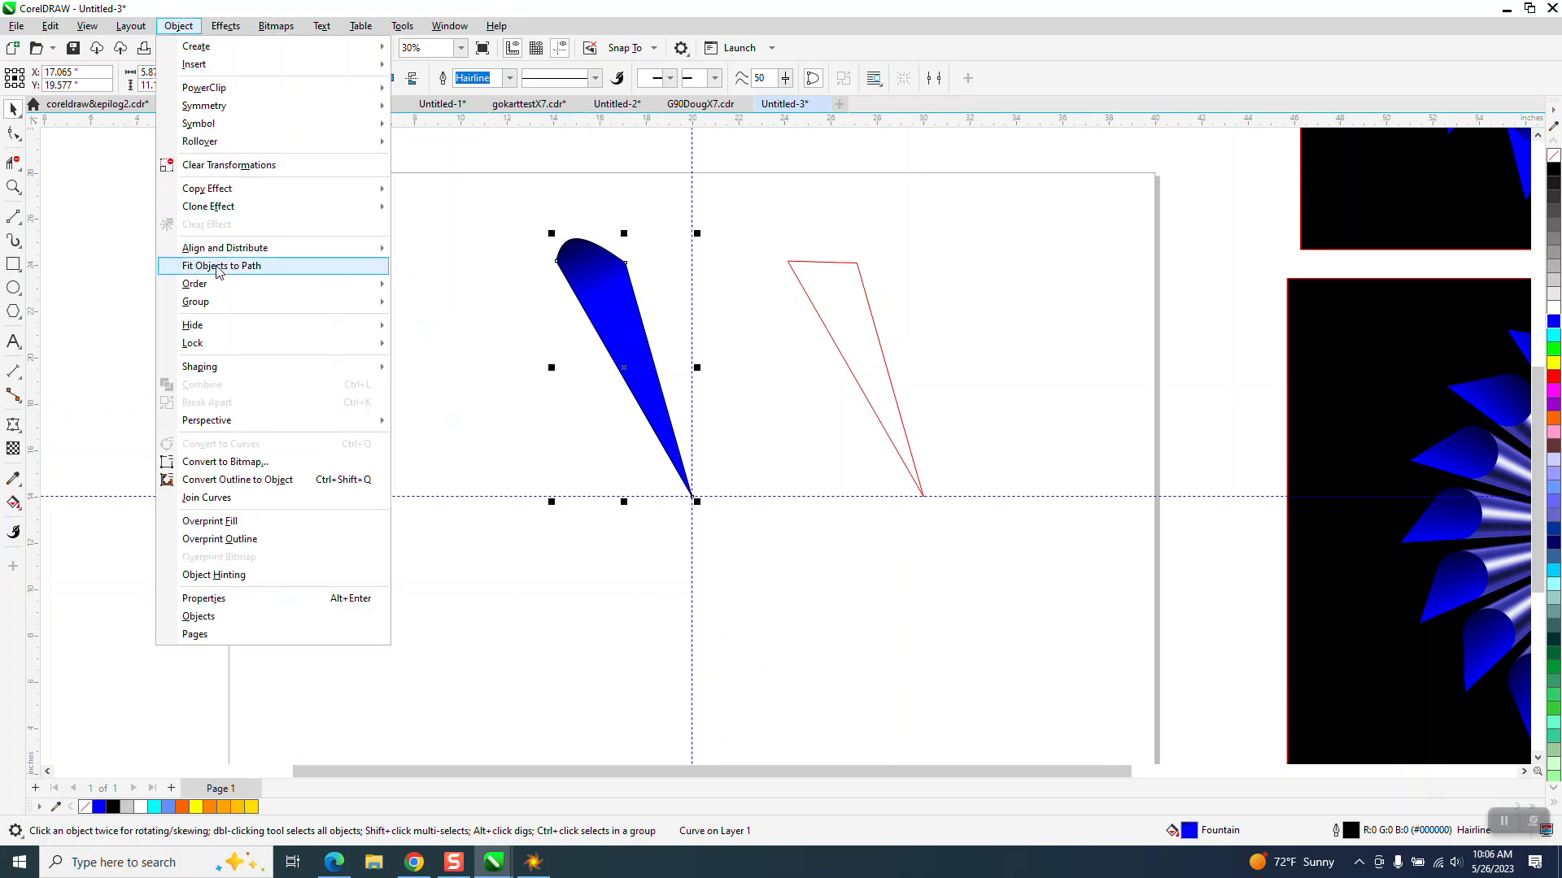
pyautogui.moveTo(225, 286)
pyautogui.click(450, 305)
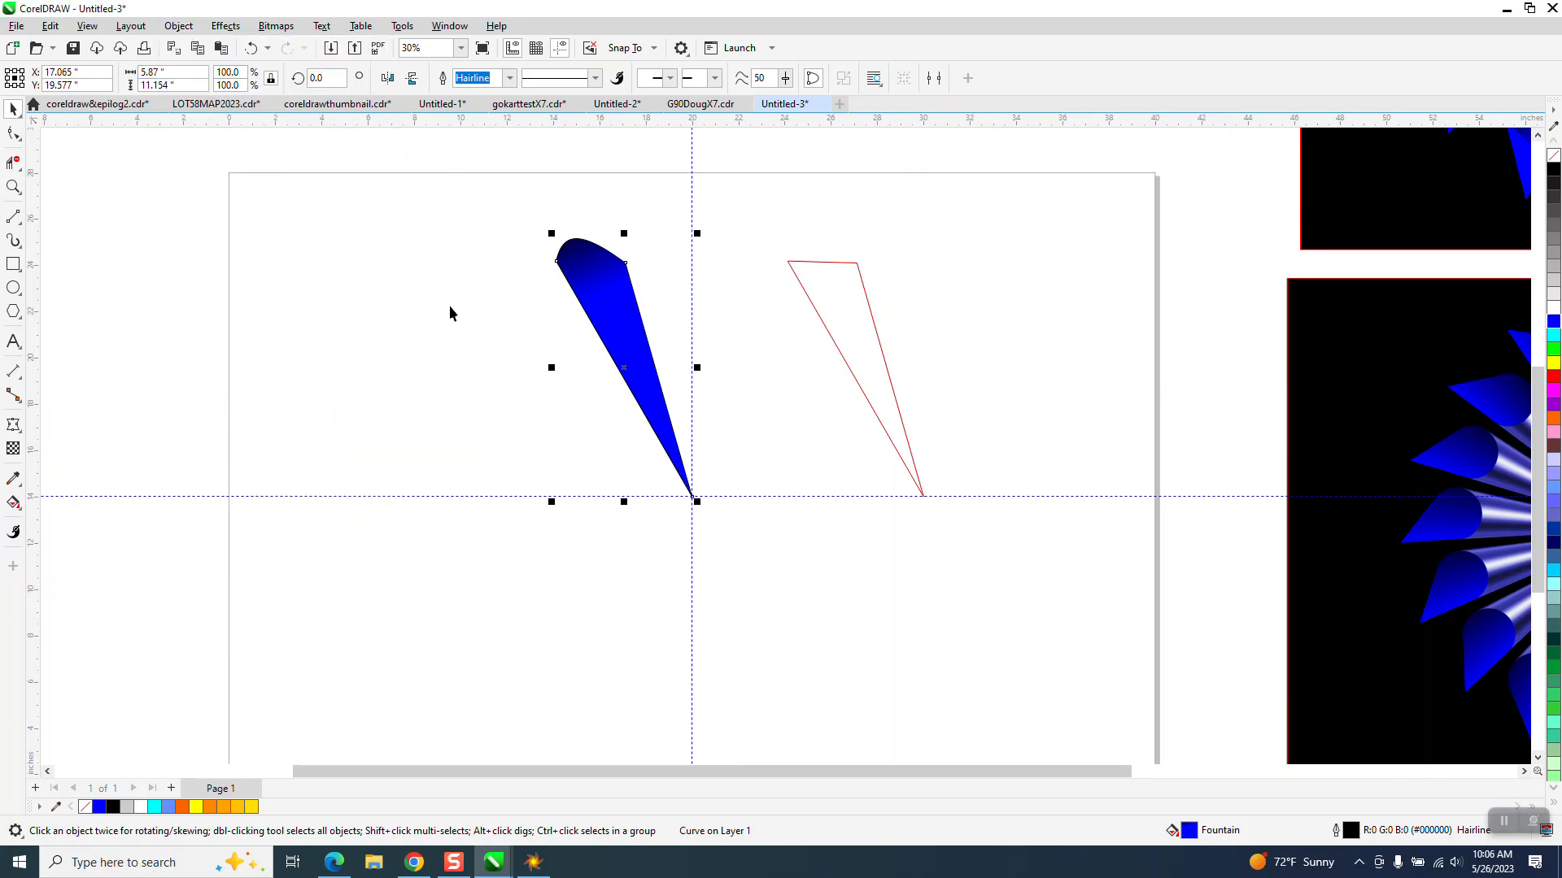
# Group the gradient shape with the curled wedge and delete the leftover red outline
pyautogui.moveTo(534, 180); pyautogui.dragTo(770, 544)
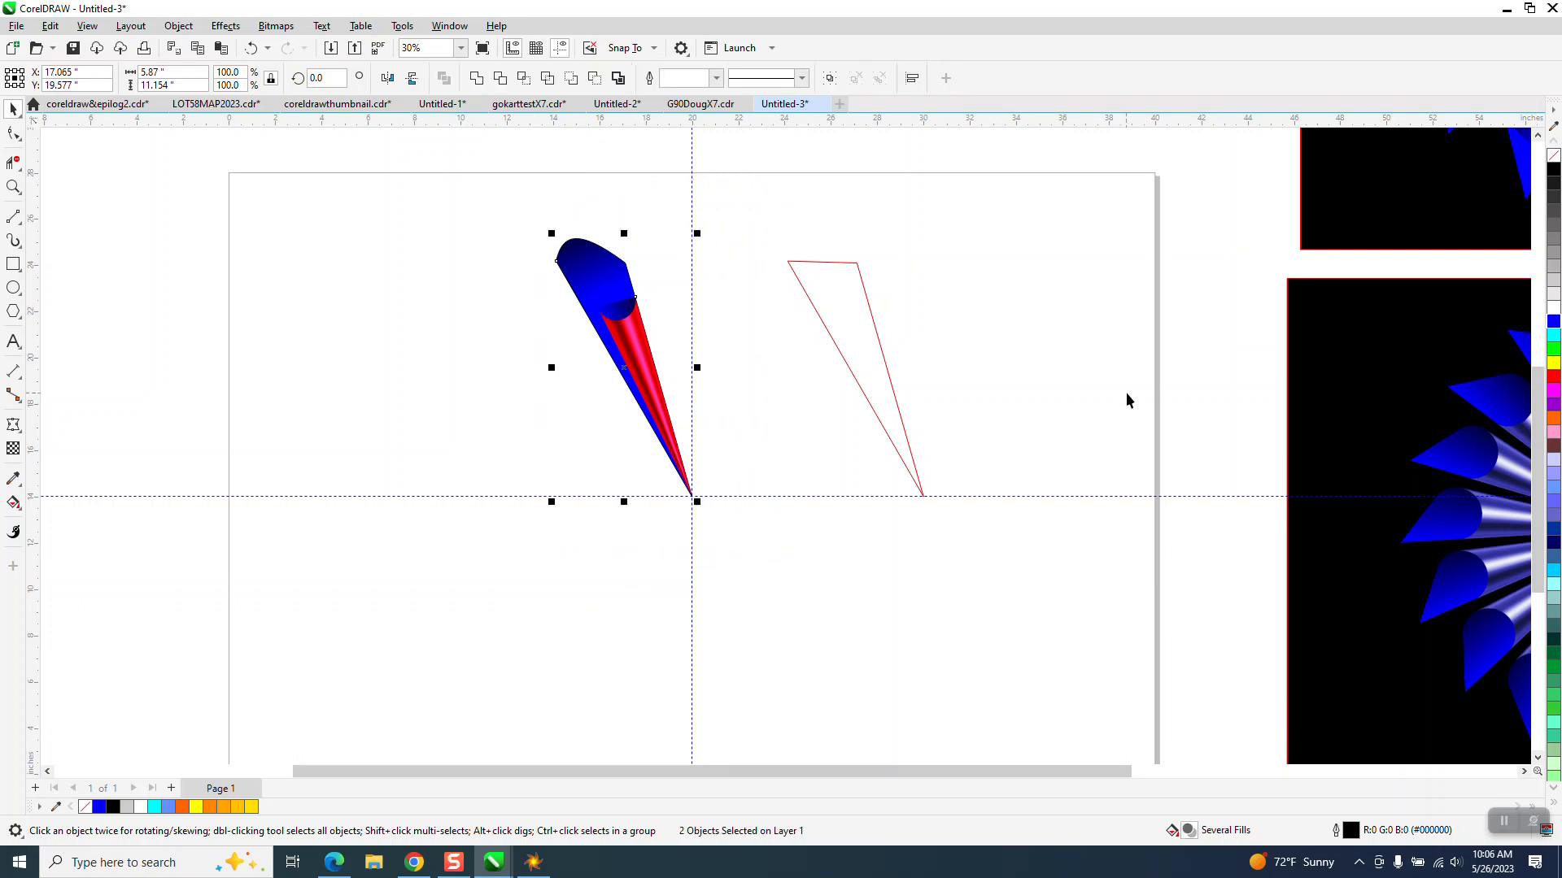
pyautogui.hotkey('ctrl', 'g')
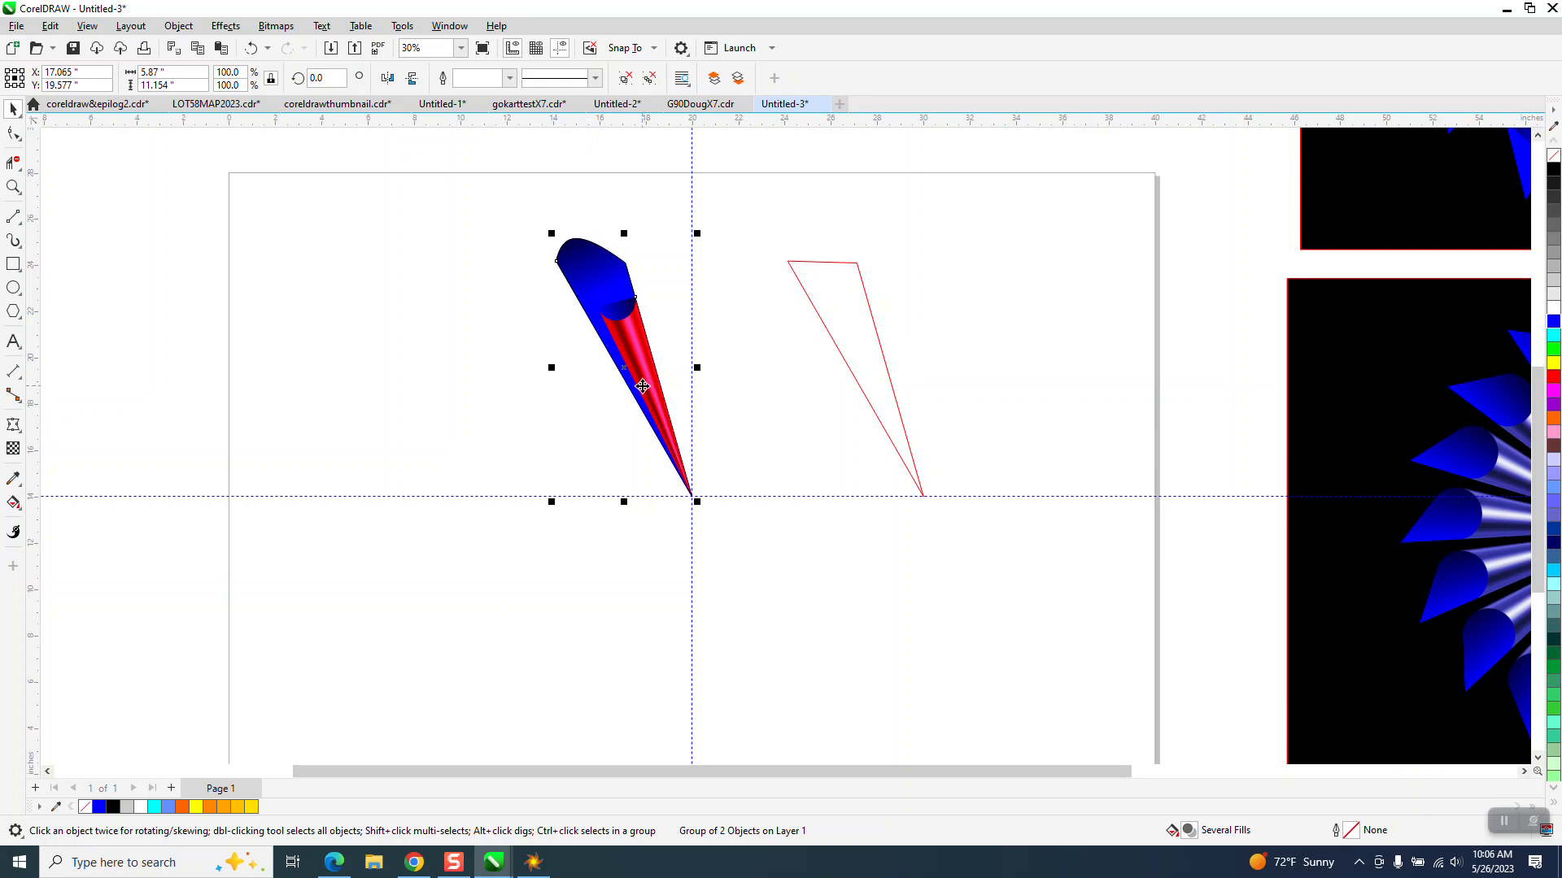
pyautogui.click(250, 48)
pyautogui.press('Delete')
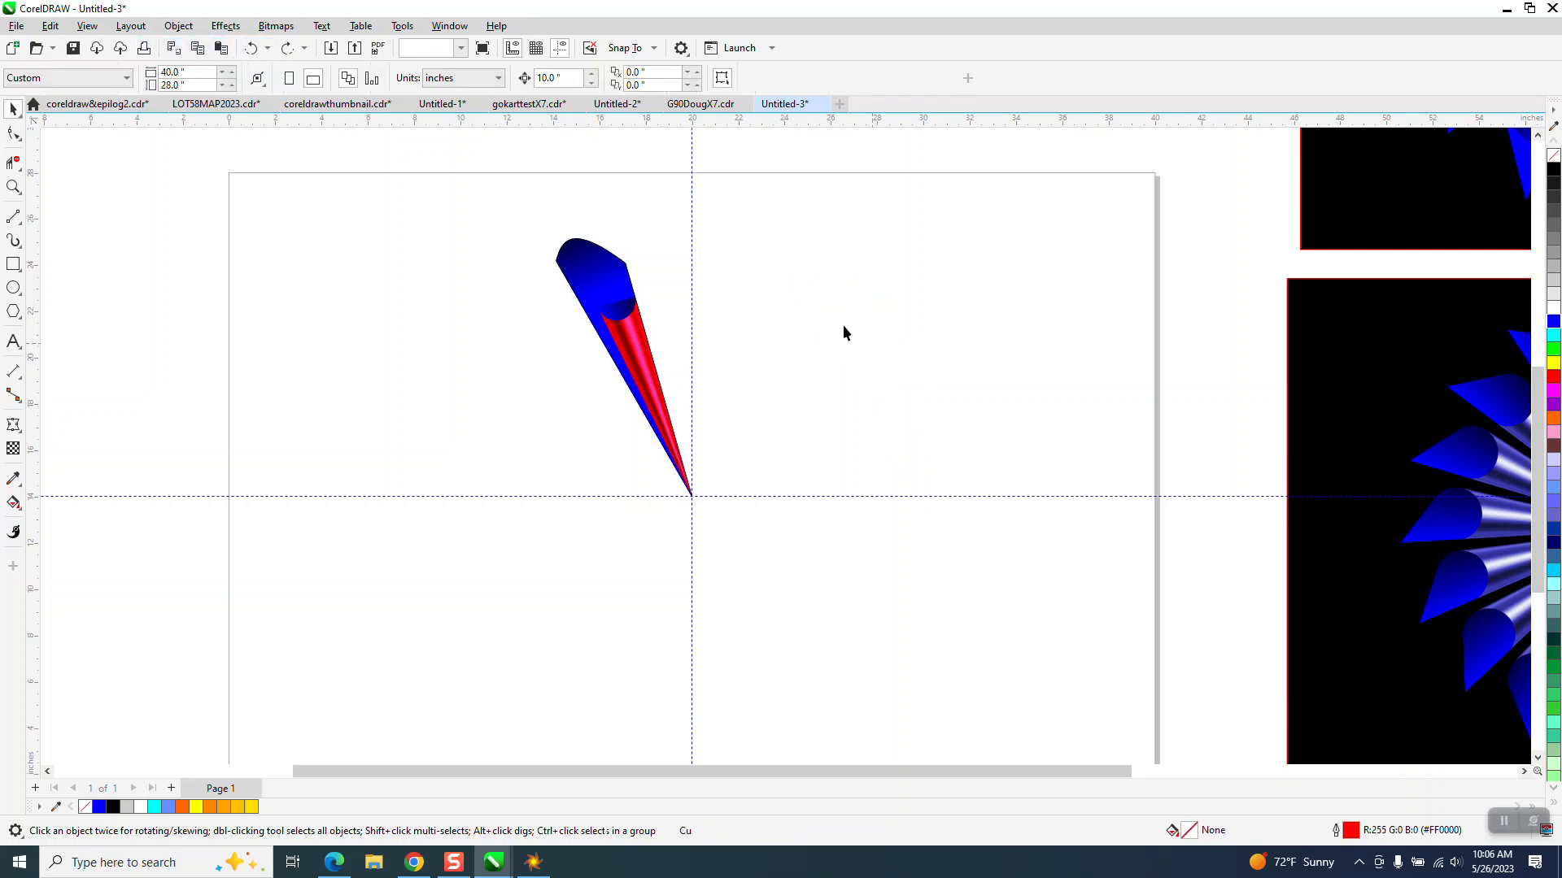
# Set the new group's rotation centre at its tip on the guideline crossing
pyautogui.click(645, 366)
pyautogui.click(645, 366)
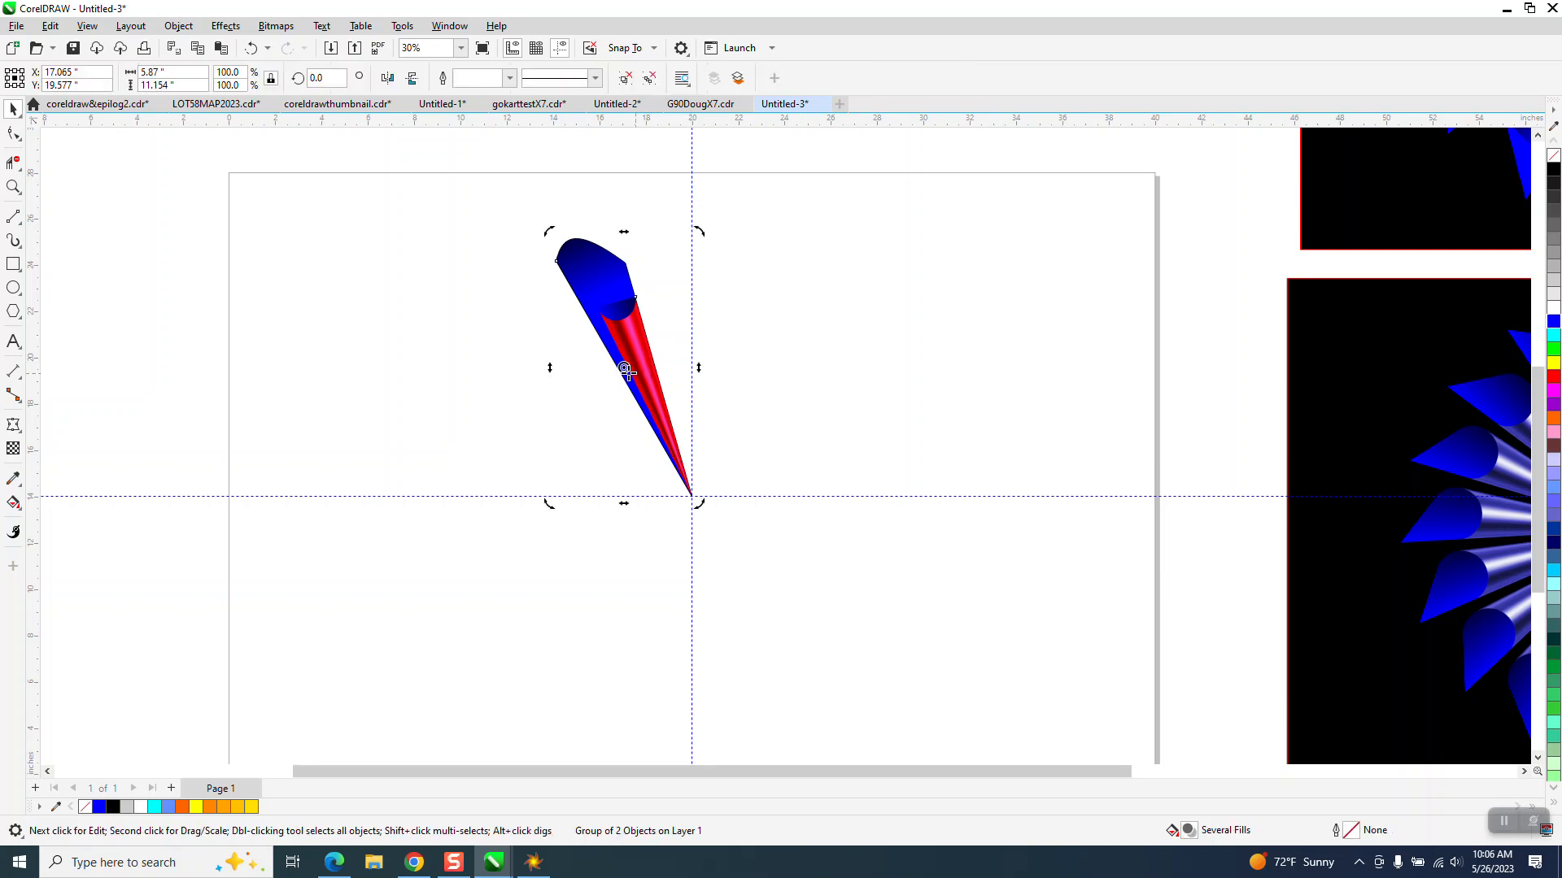
pyautogui.moveTo(624, 368); pyautogui.dragTo(691, 495)
pyautogui.click(646, 373)
pyautogui.click(645, 373)
# Create 17 copies of the group rotated in 20-degree increments around the centre at X 20, Y 14 inches
pyautogui.click(454, 26)
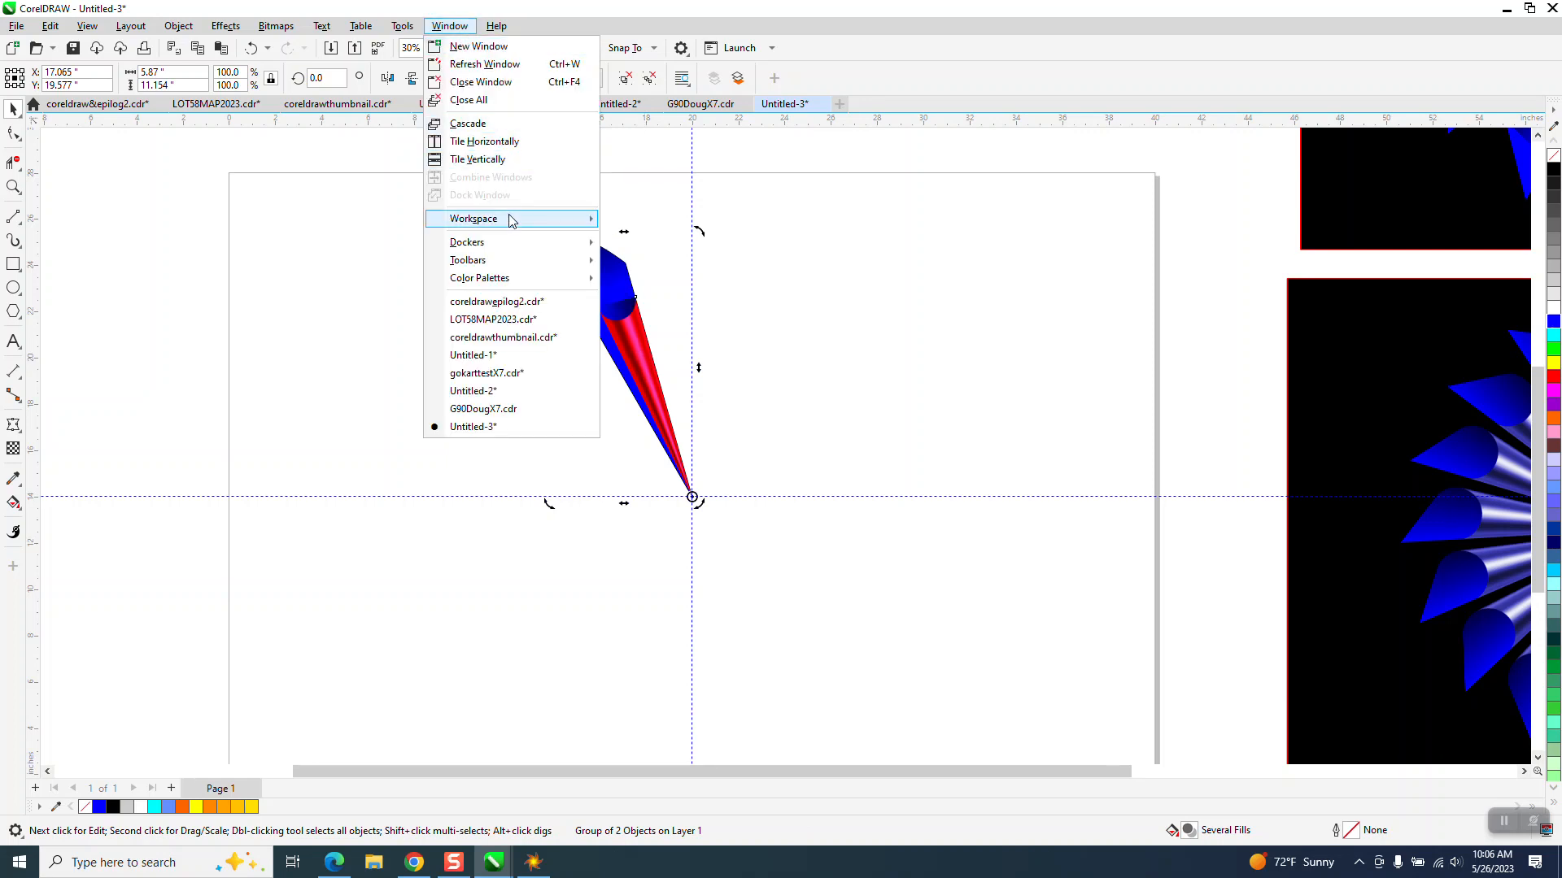
pyautogui.moveTo(494, 248)
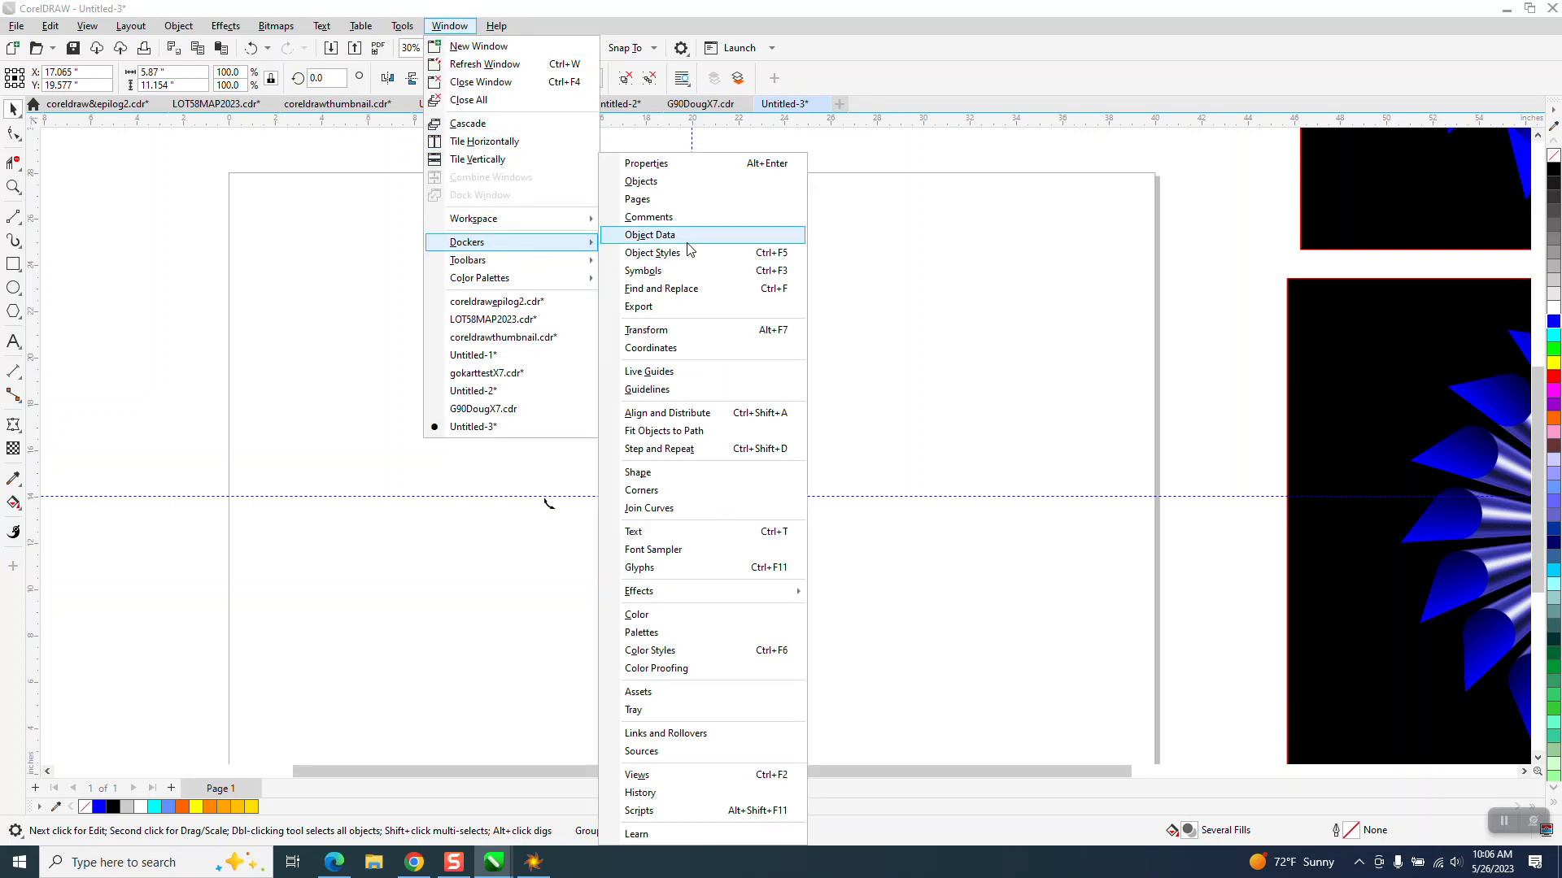
pyautogui.click(651, 330)
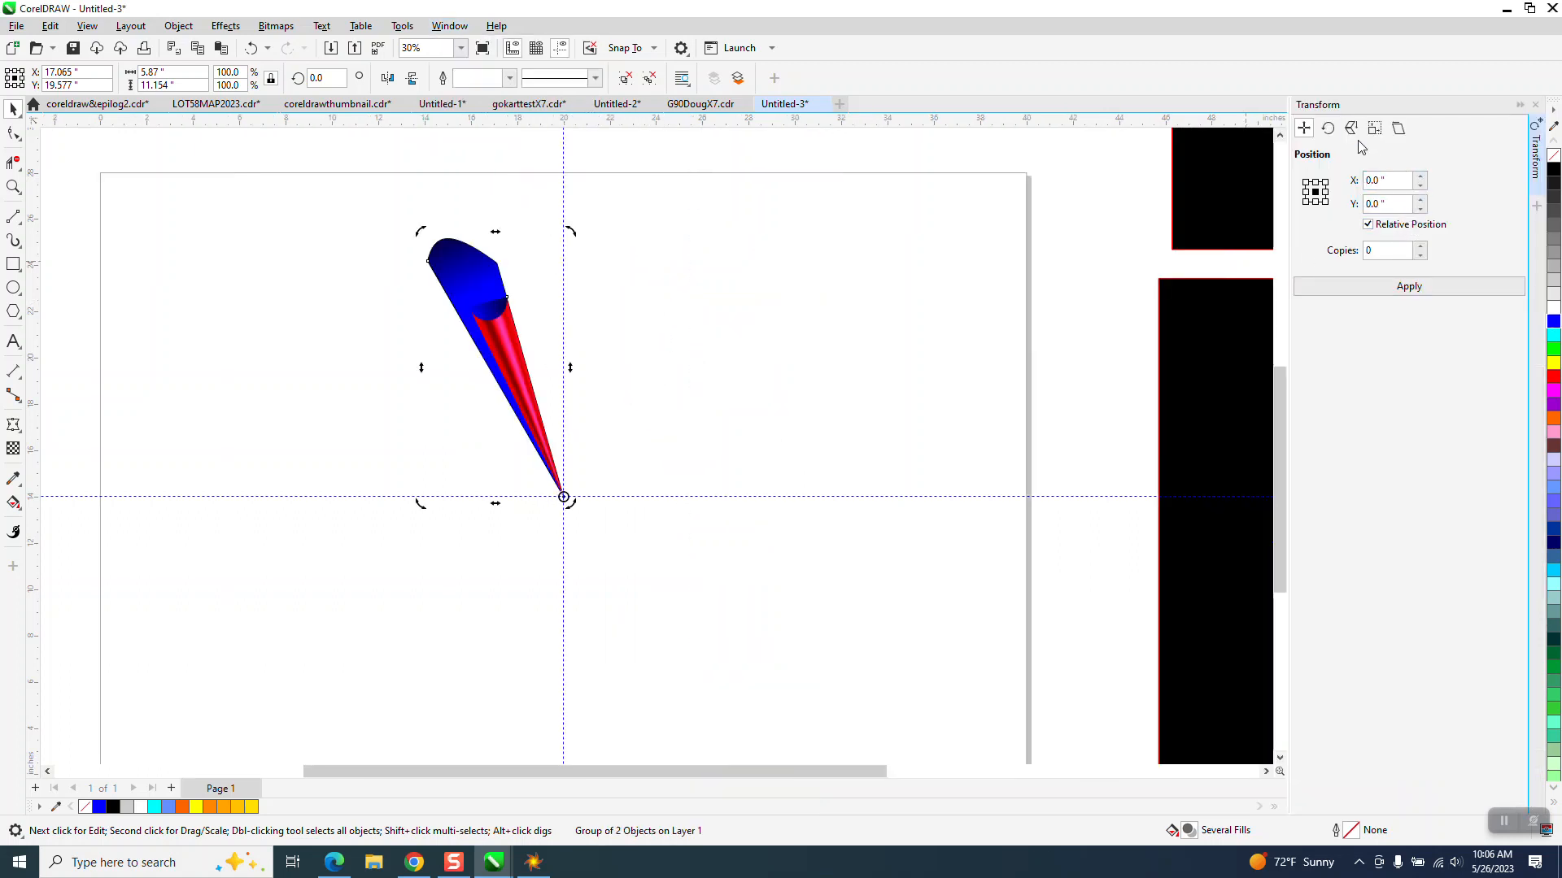
pyautogui.click(1326, 130)
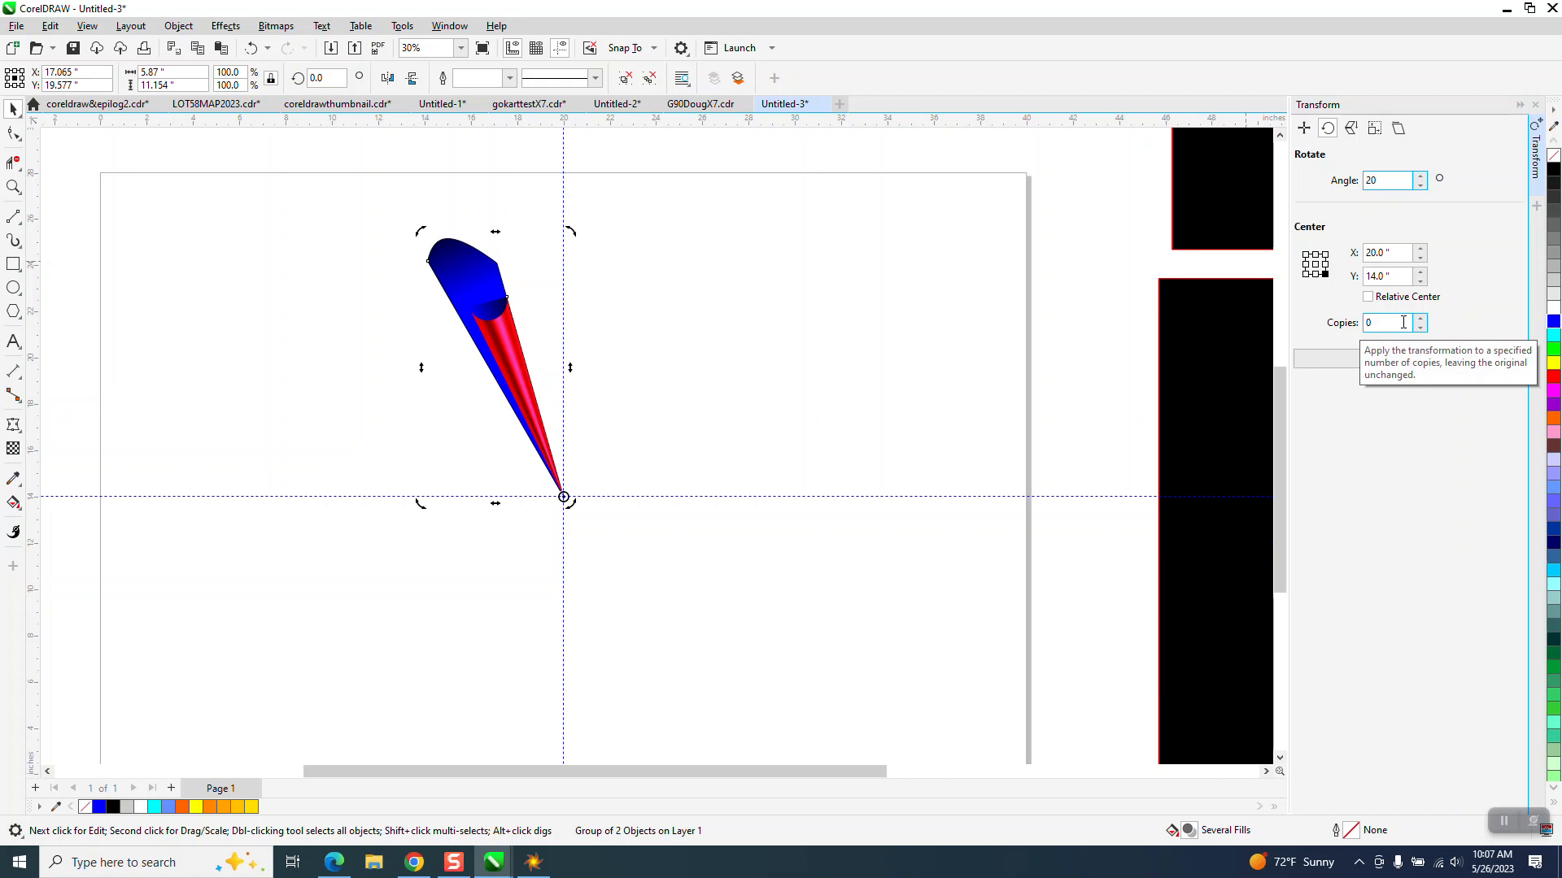
pyautogui.click(1398, 323)
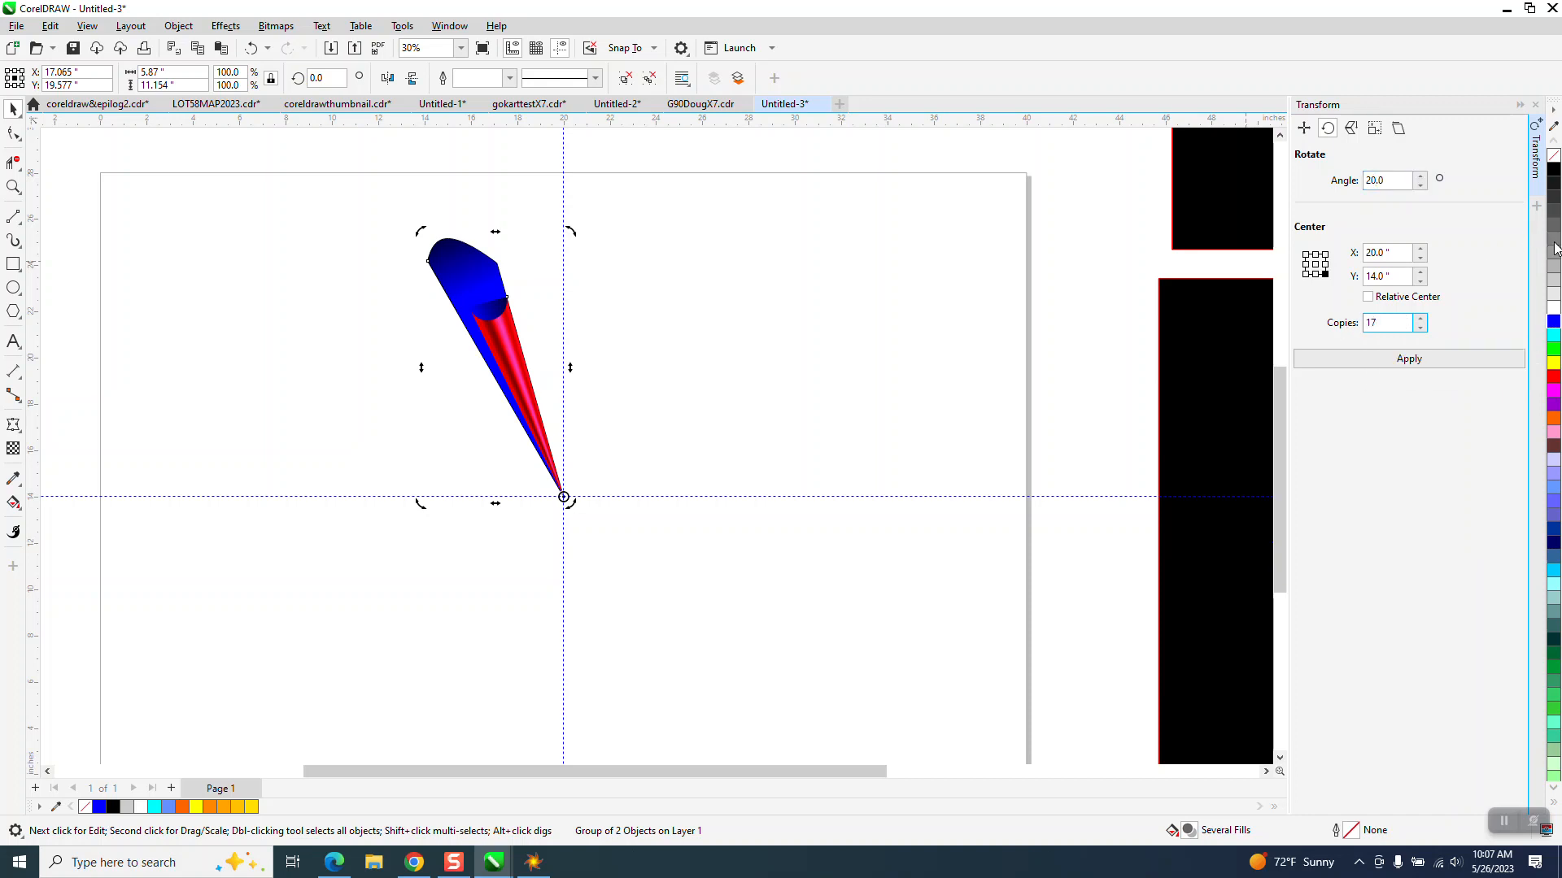
pyautogui.click(1409, 363)
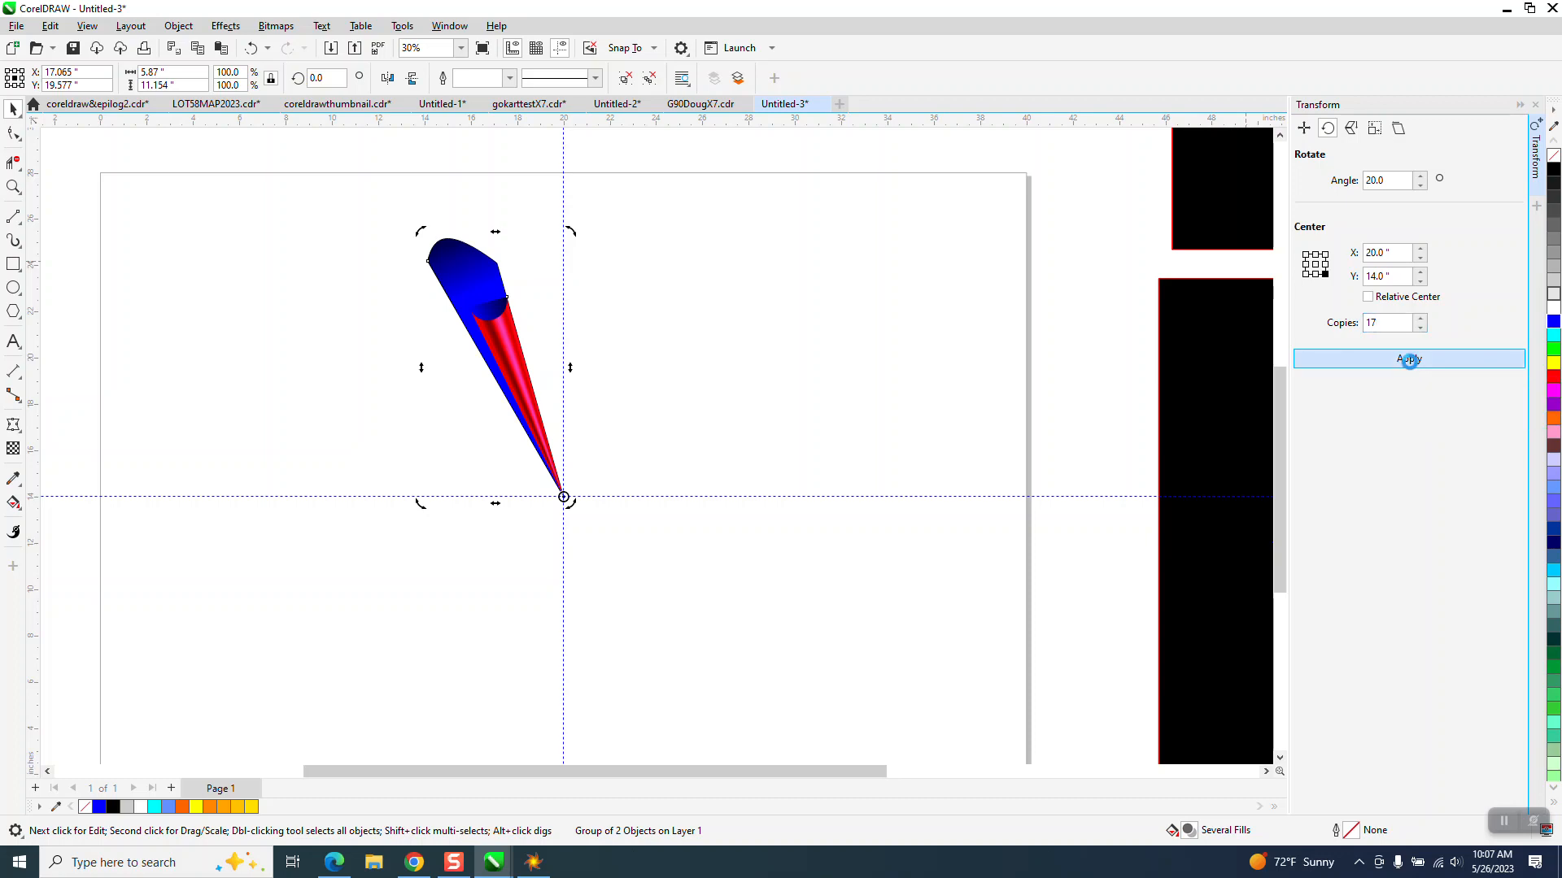
pyautogui.scroll(-2, 780, 319)
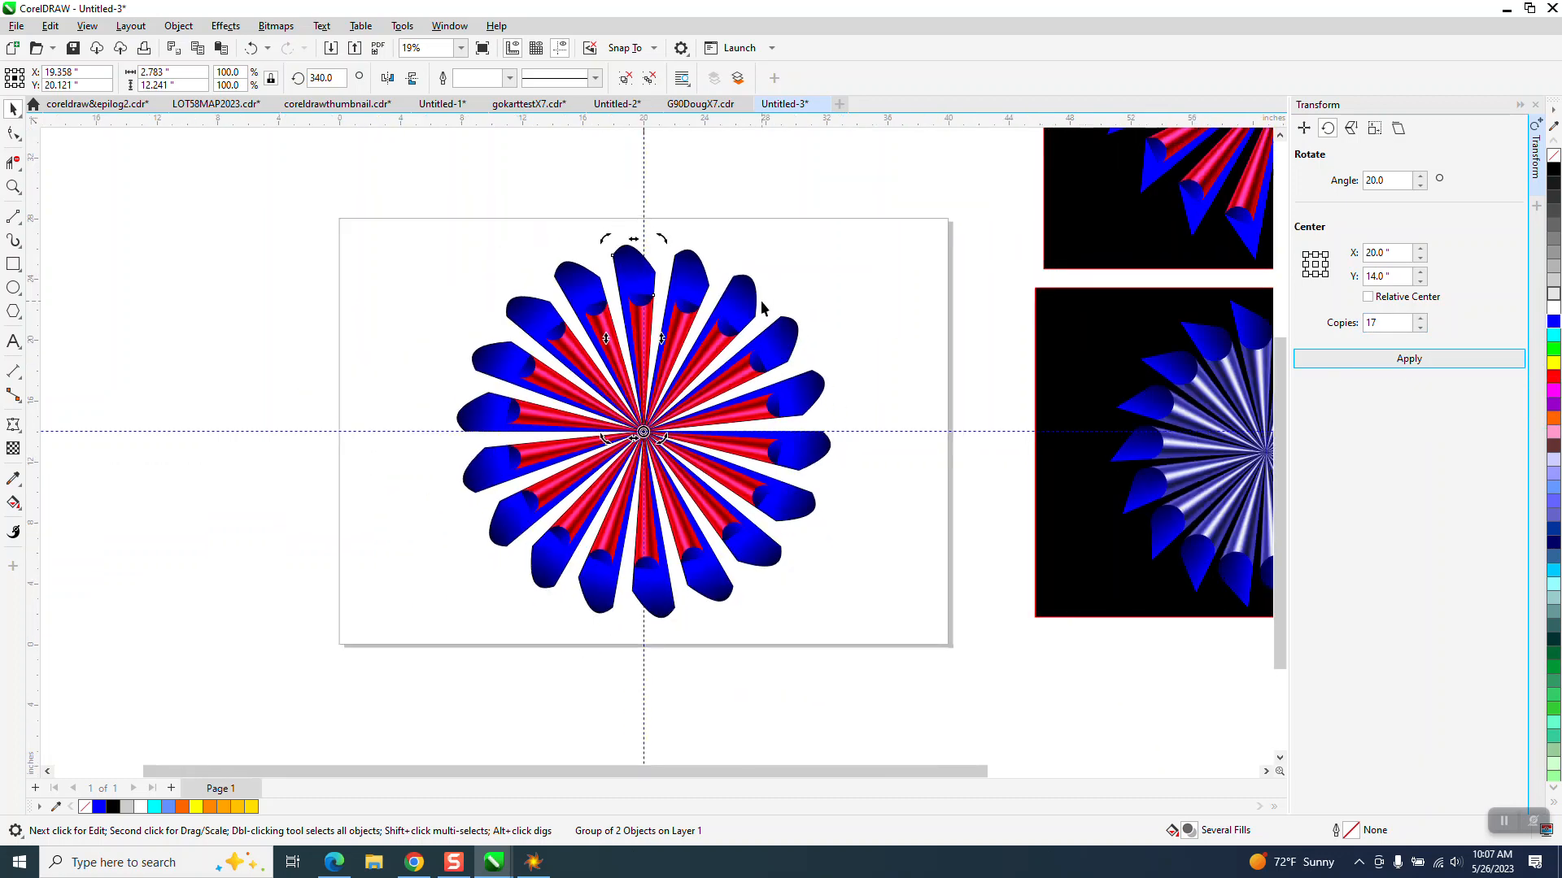
# Draw a rectangle about 30 by 26 inches around the whole pinwheel and fill it with black
pyautogui.click(861, 317)
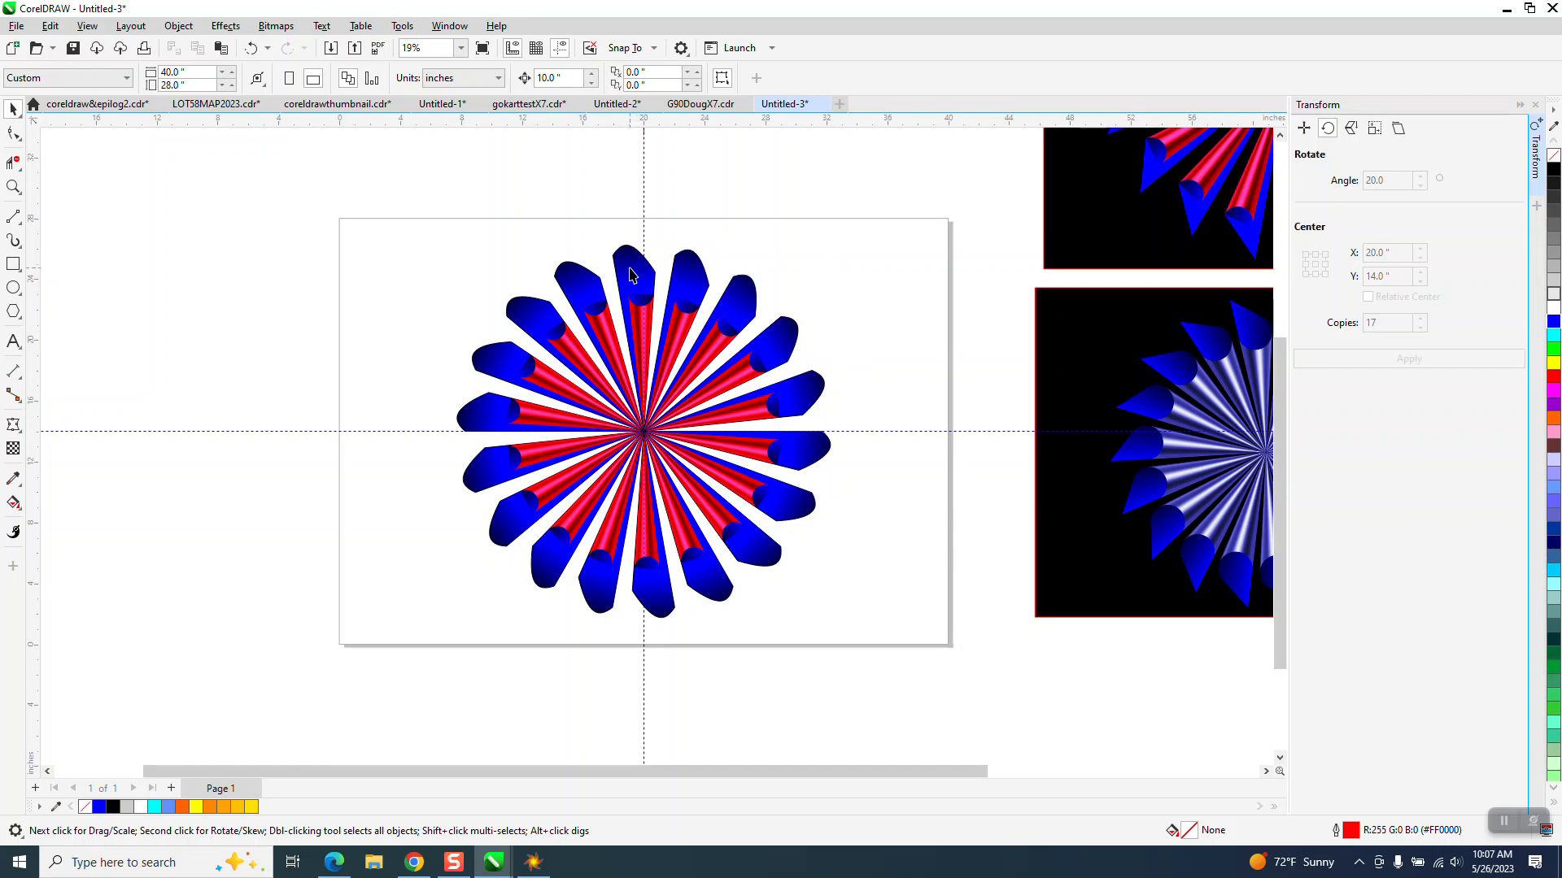
pyautogui.click(14, 264)
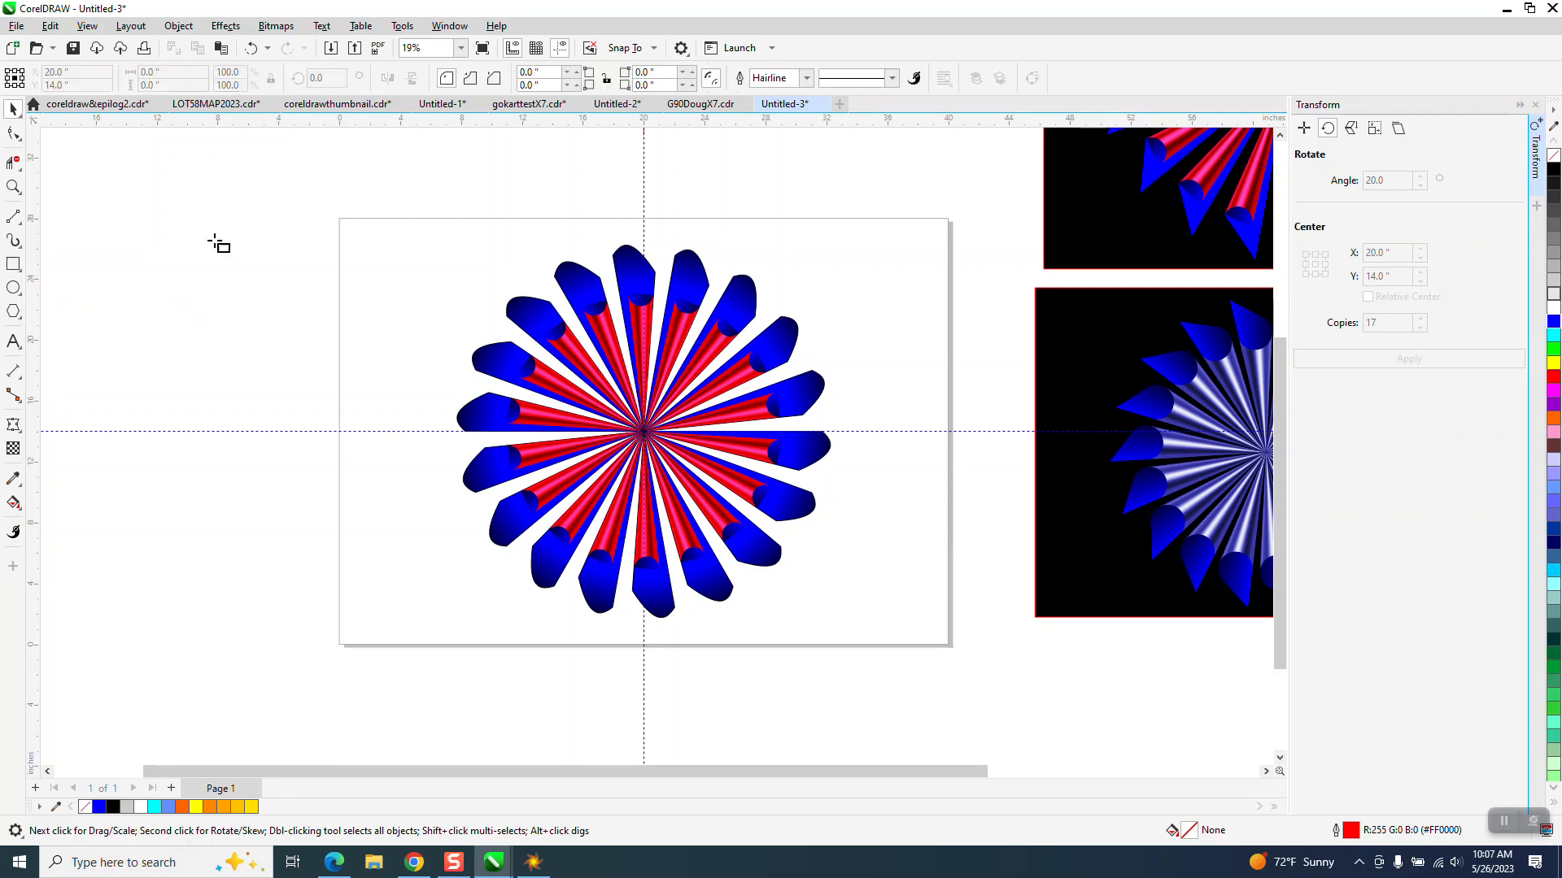
pyautogui.moveTo(410, 229); pyautogui.dragTo(870, 627)
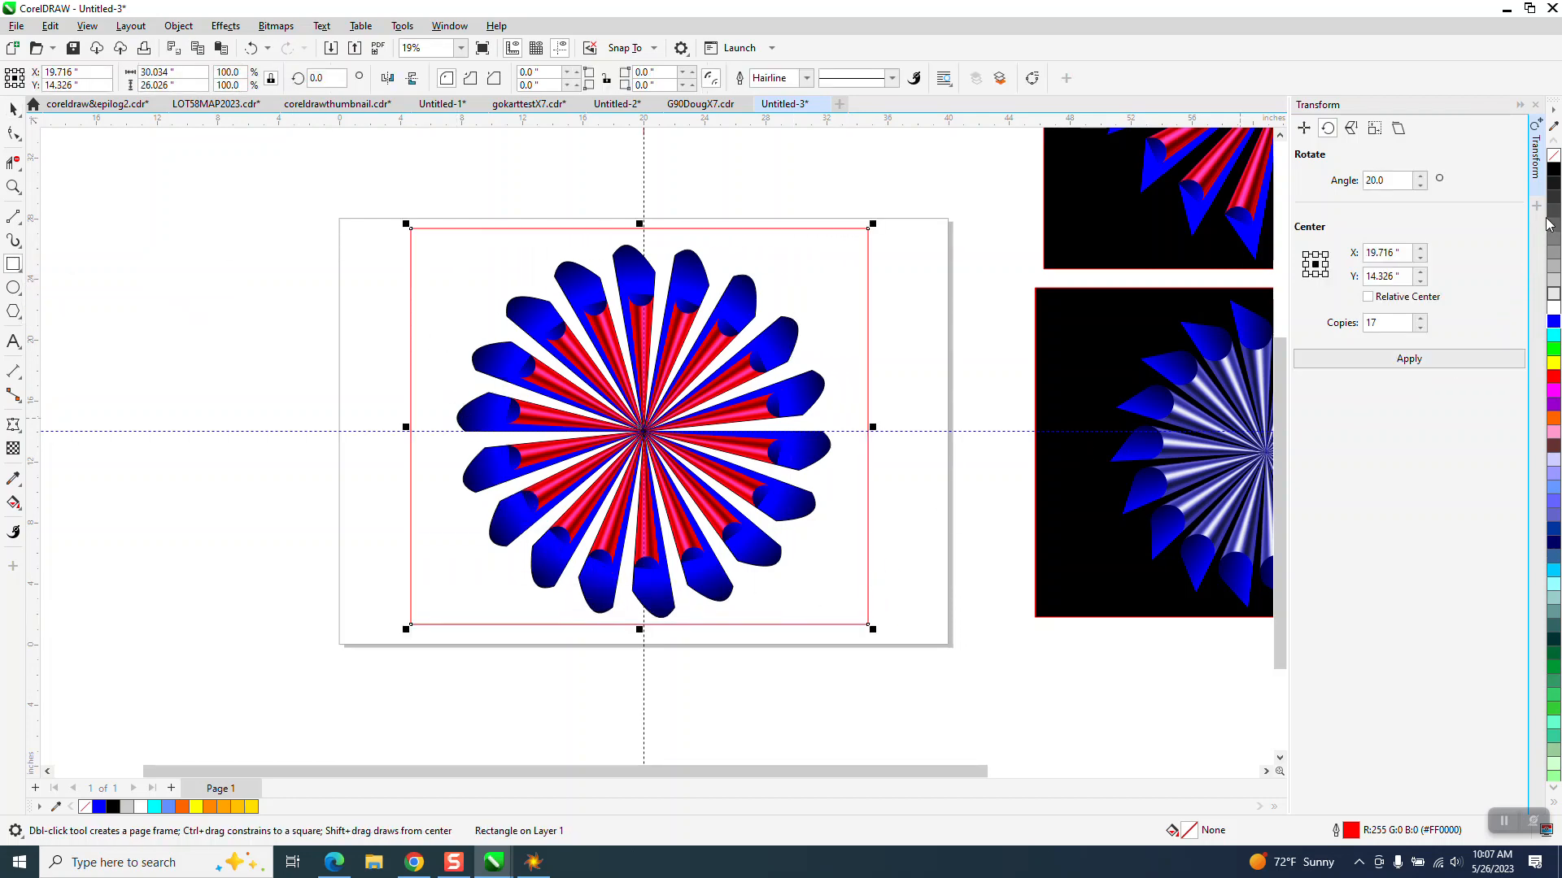
pyautogui.click(1553, 168)
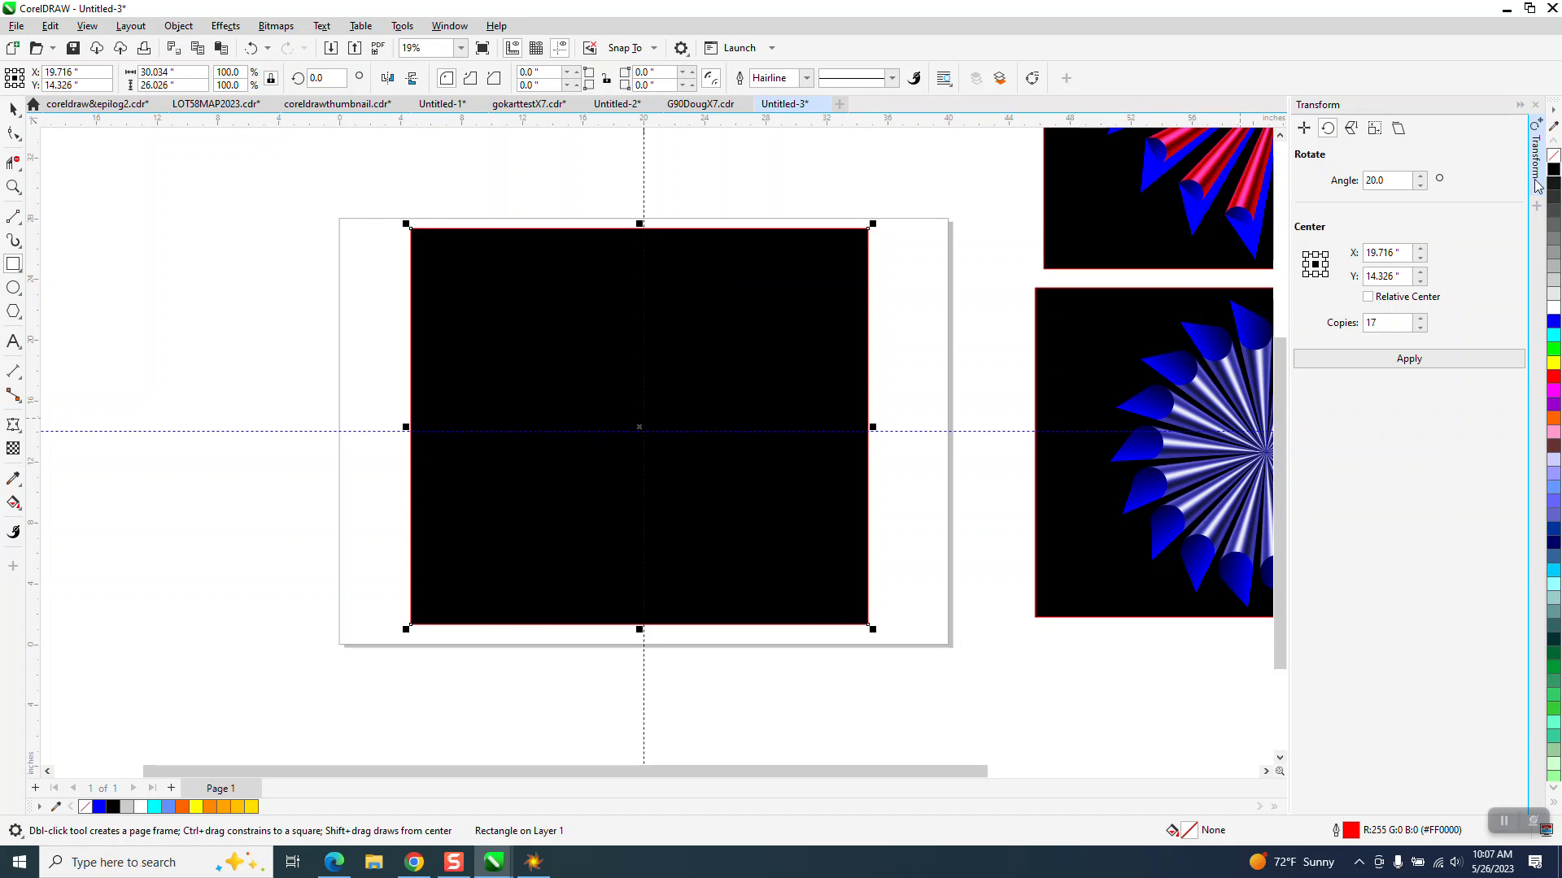
# Send the black rectangle to the back of the page, behind the pinwheel
pyautogui.click(178, 26)
pyautogui.moveTo(239, 290)
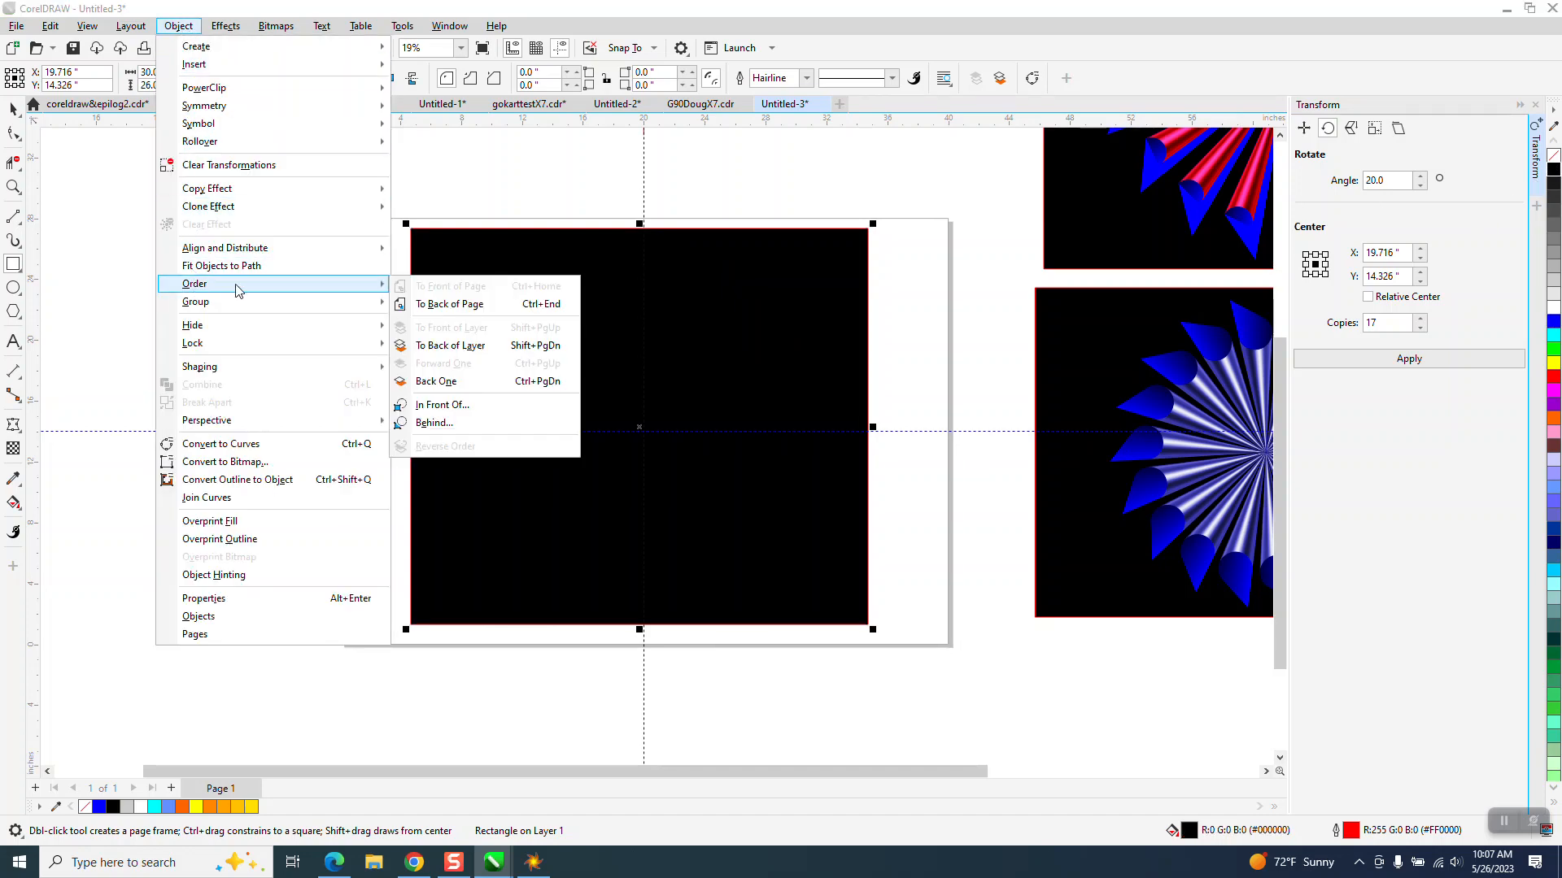
pyautogui.click(419, 305)
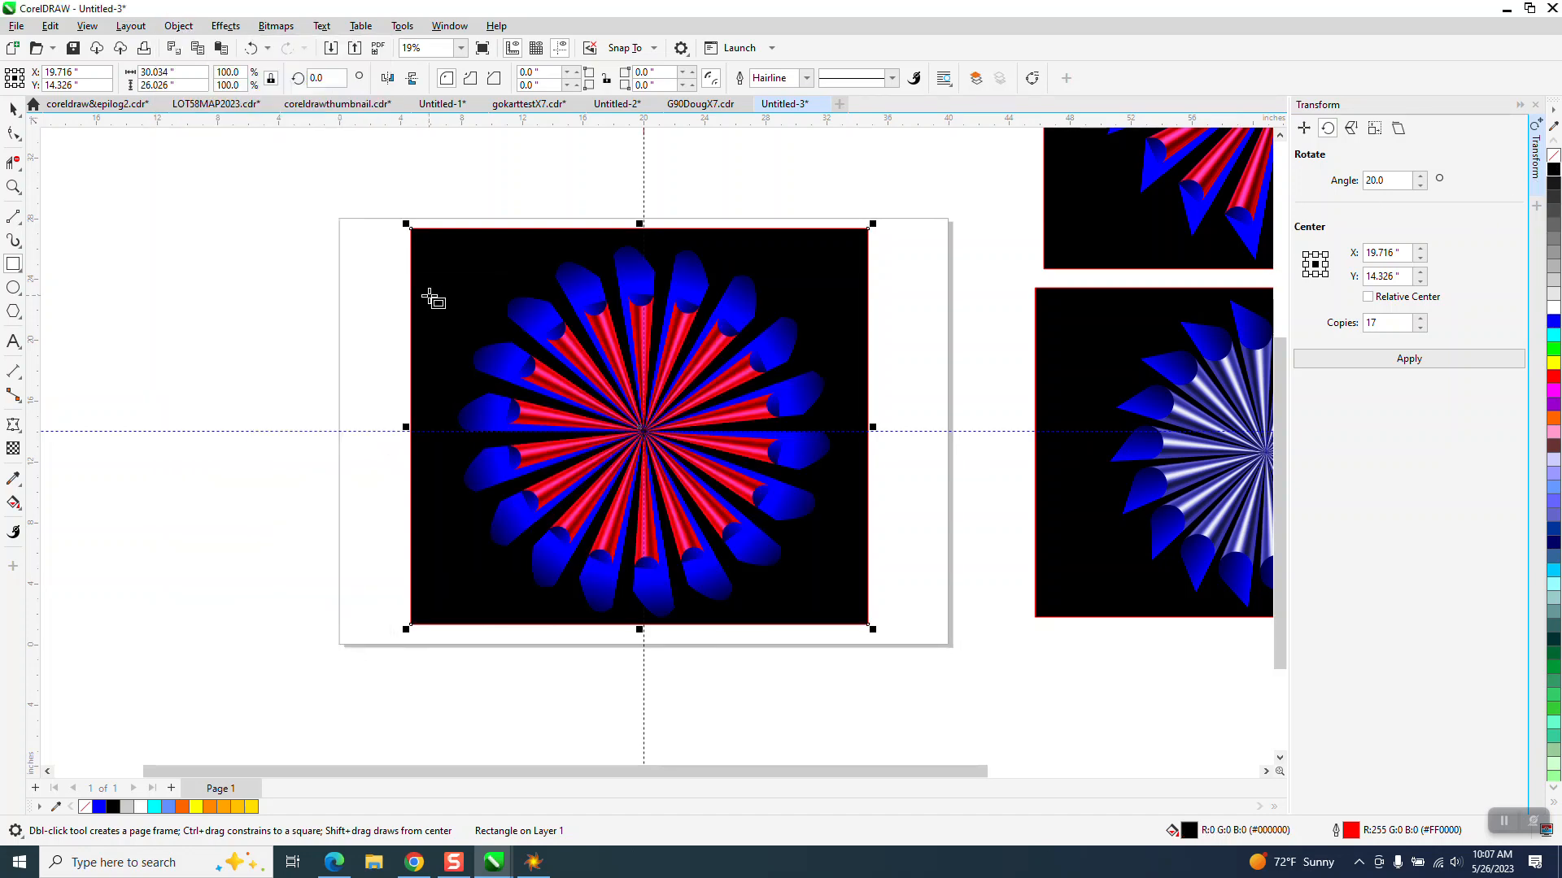
# Examine the wedge ends and centre of the new red-and-blue pinwheel and compare them with the blue-and-white pinwheel beside the page
pyautogui.click(13, 186)
pyautogui.moveTo(479, 238); pyautogui.dragTo(750, 356)
pyautogui.scroll(-2, 697, 463)
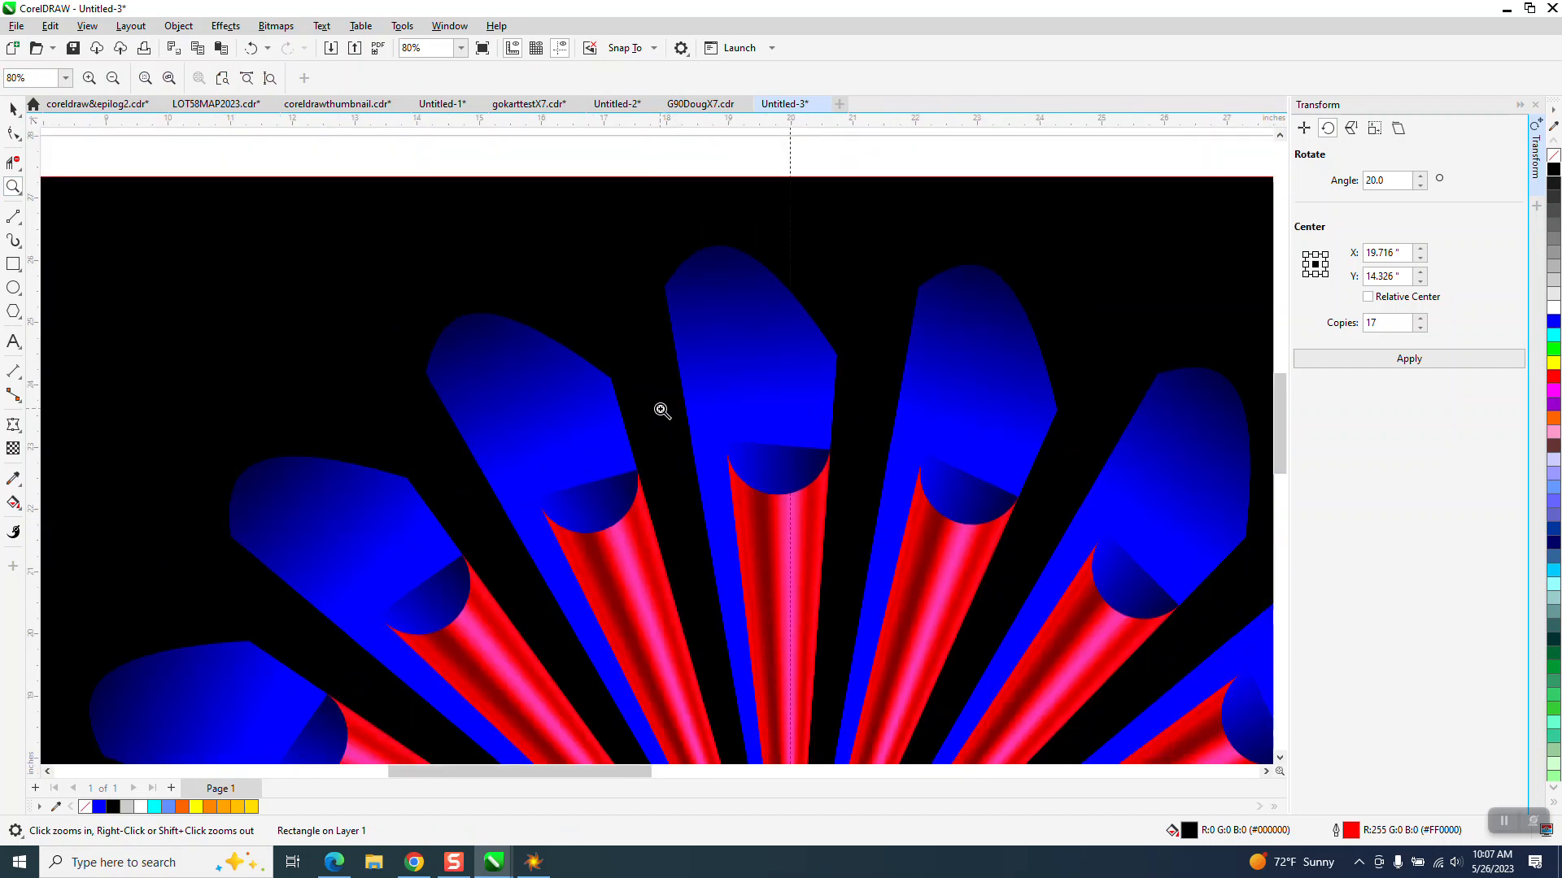
pyautogui.scroll(-2, 706, 371)
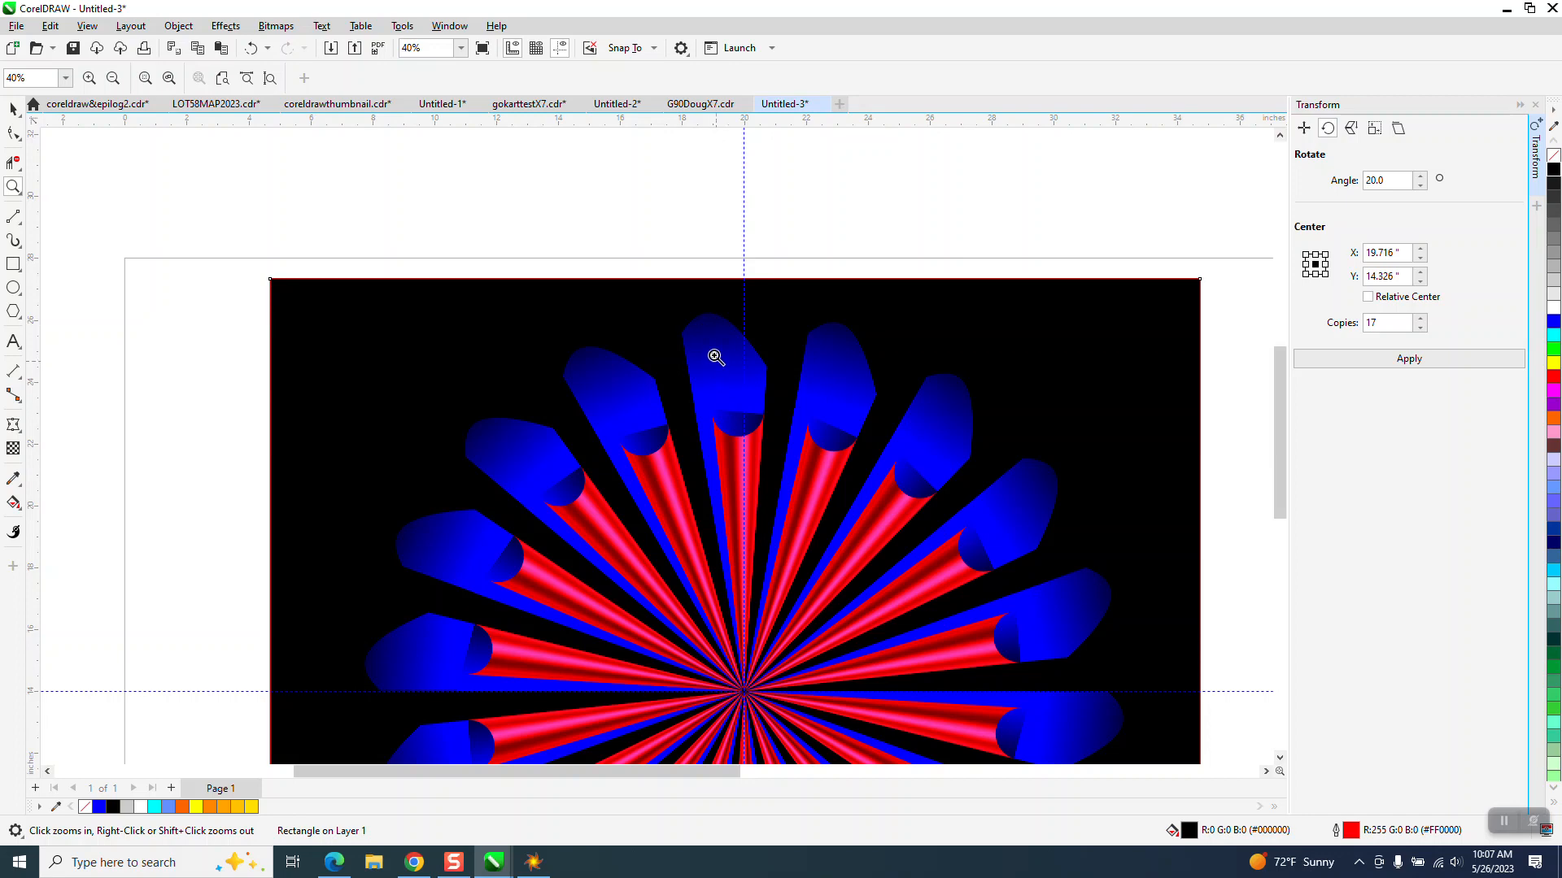
pyautogui.scroll(-3, 700, 313)
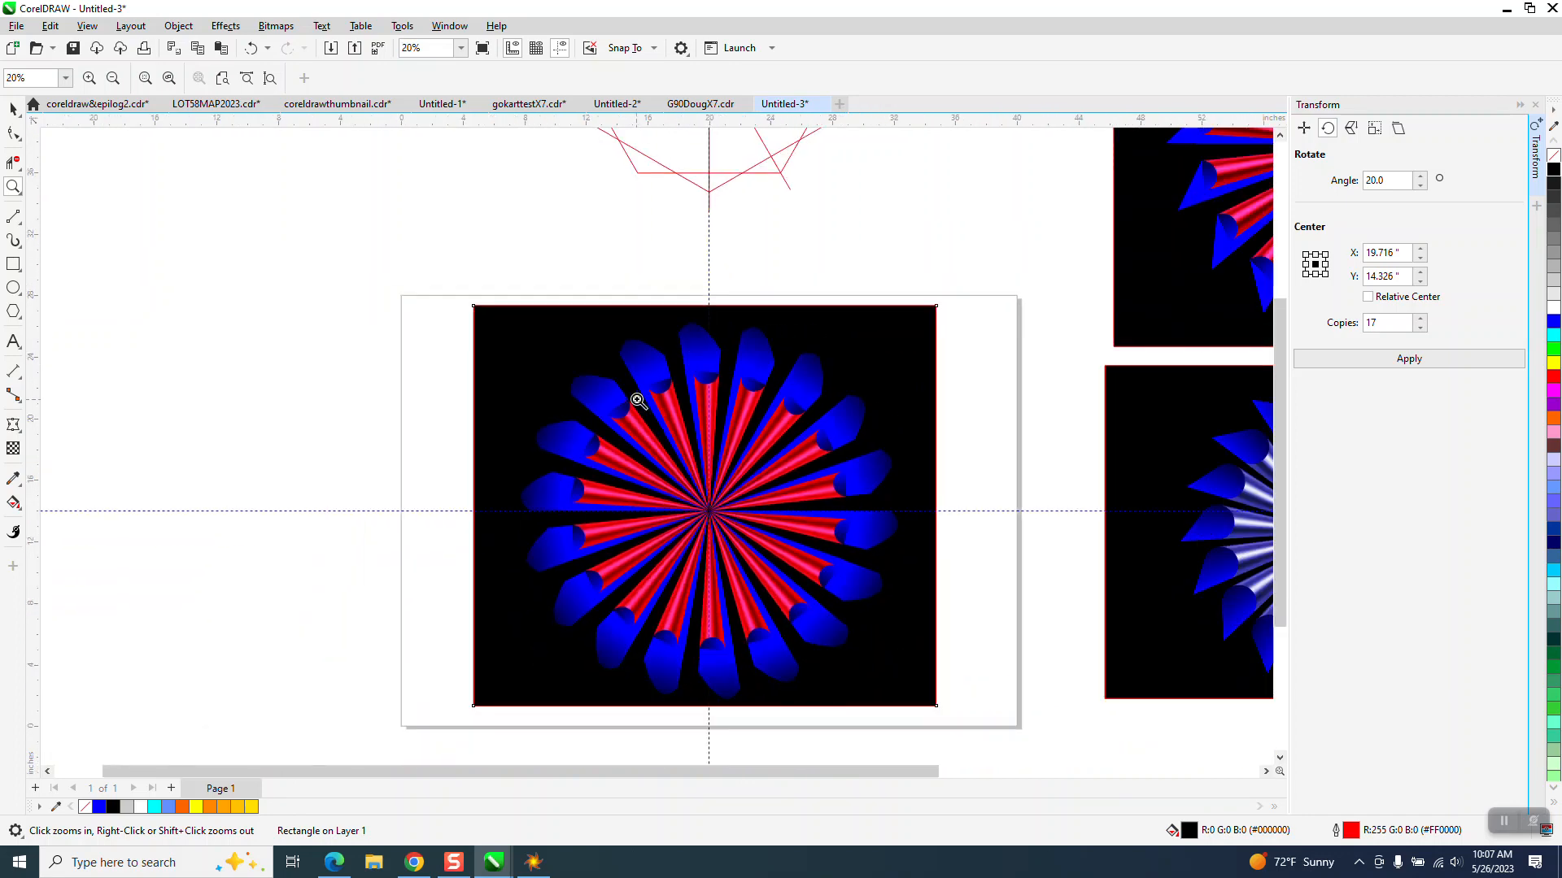
pyautogui.moveTo(633, 397); pyautogui.dragTo(870, 531)
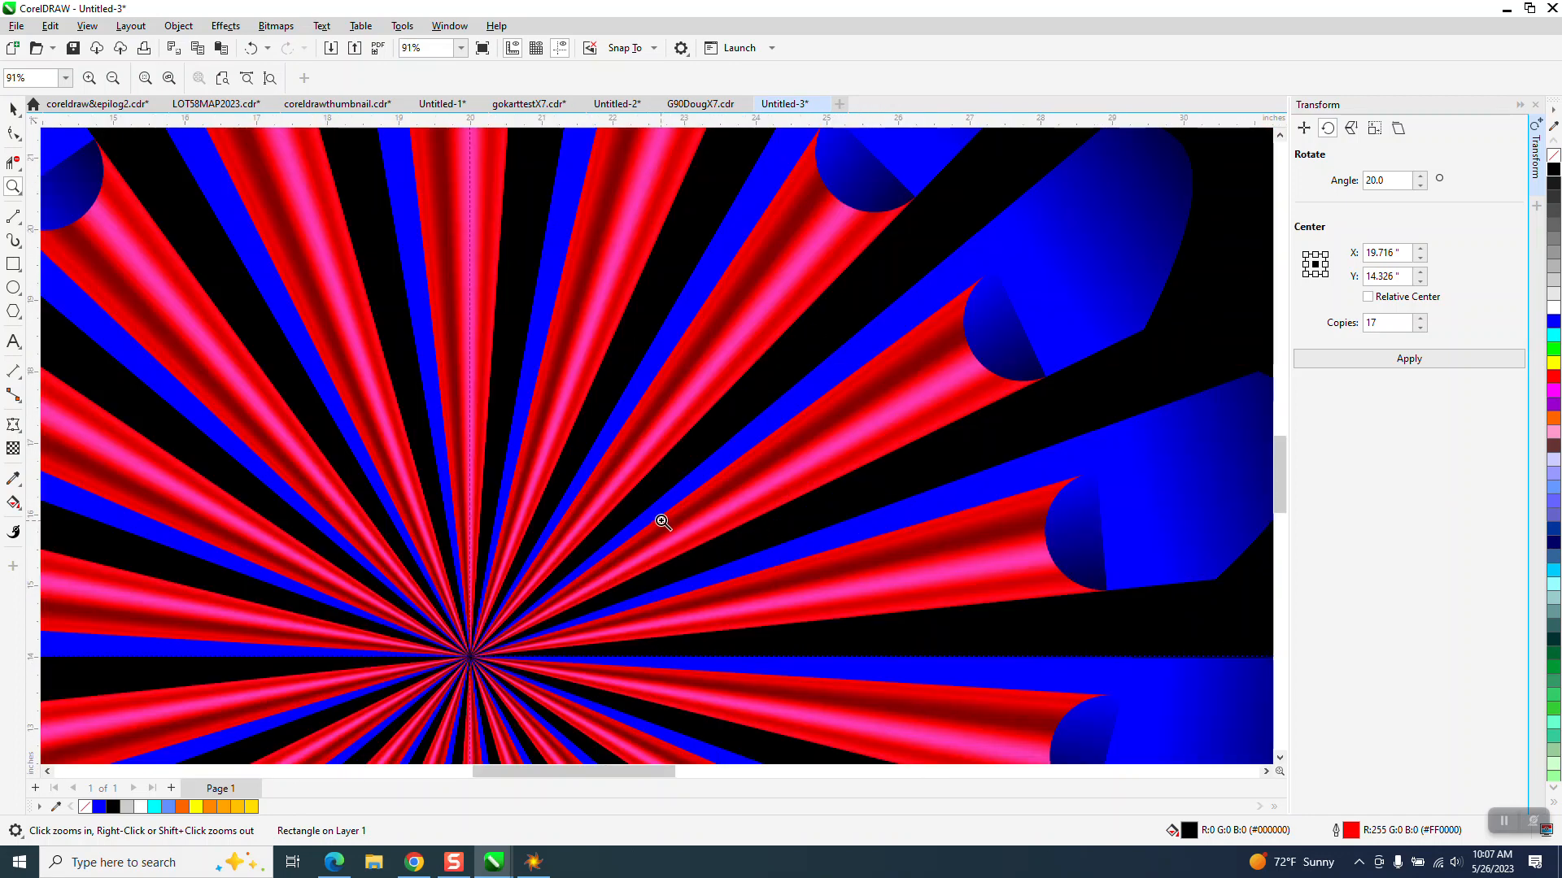
pyautogui.scroll(-10, 636, 506)
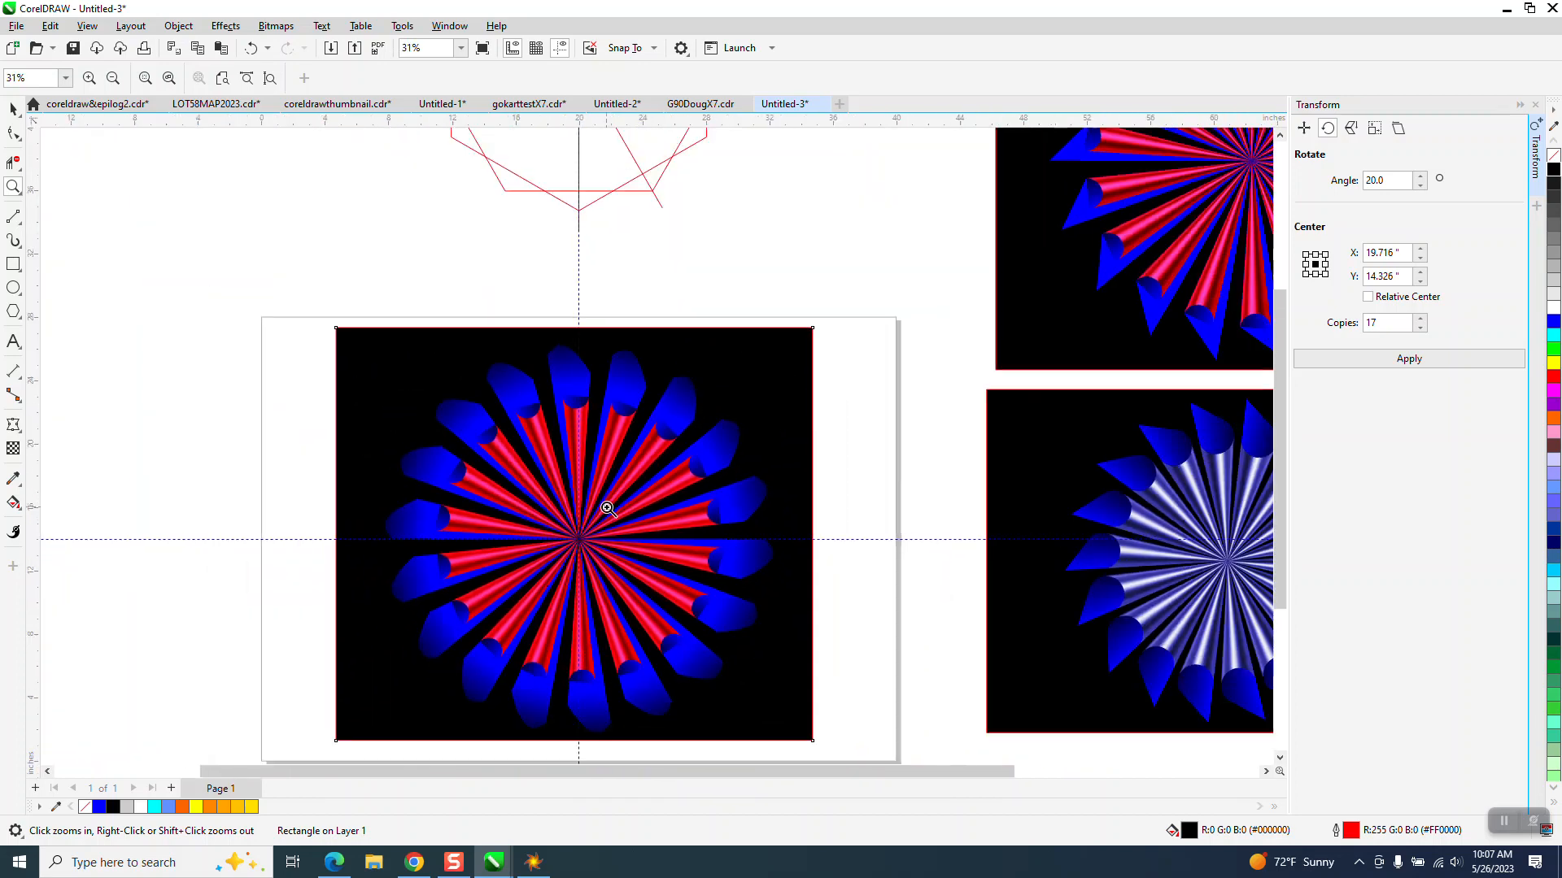
pyautogui.moveTo(980, 439); pyautogui.dragTo(1234, 634)
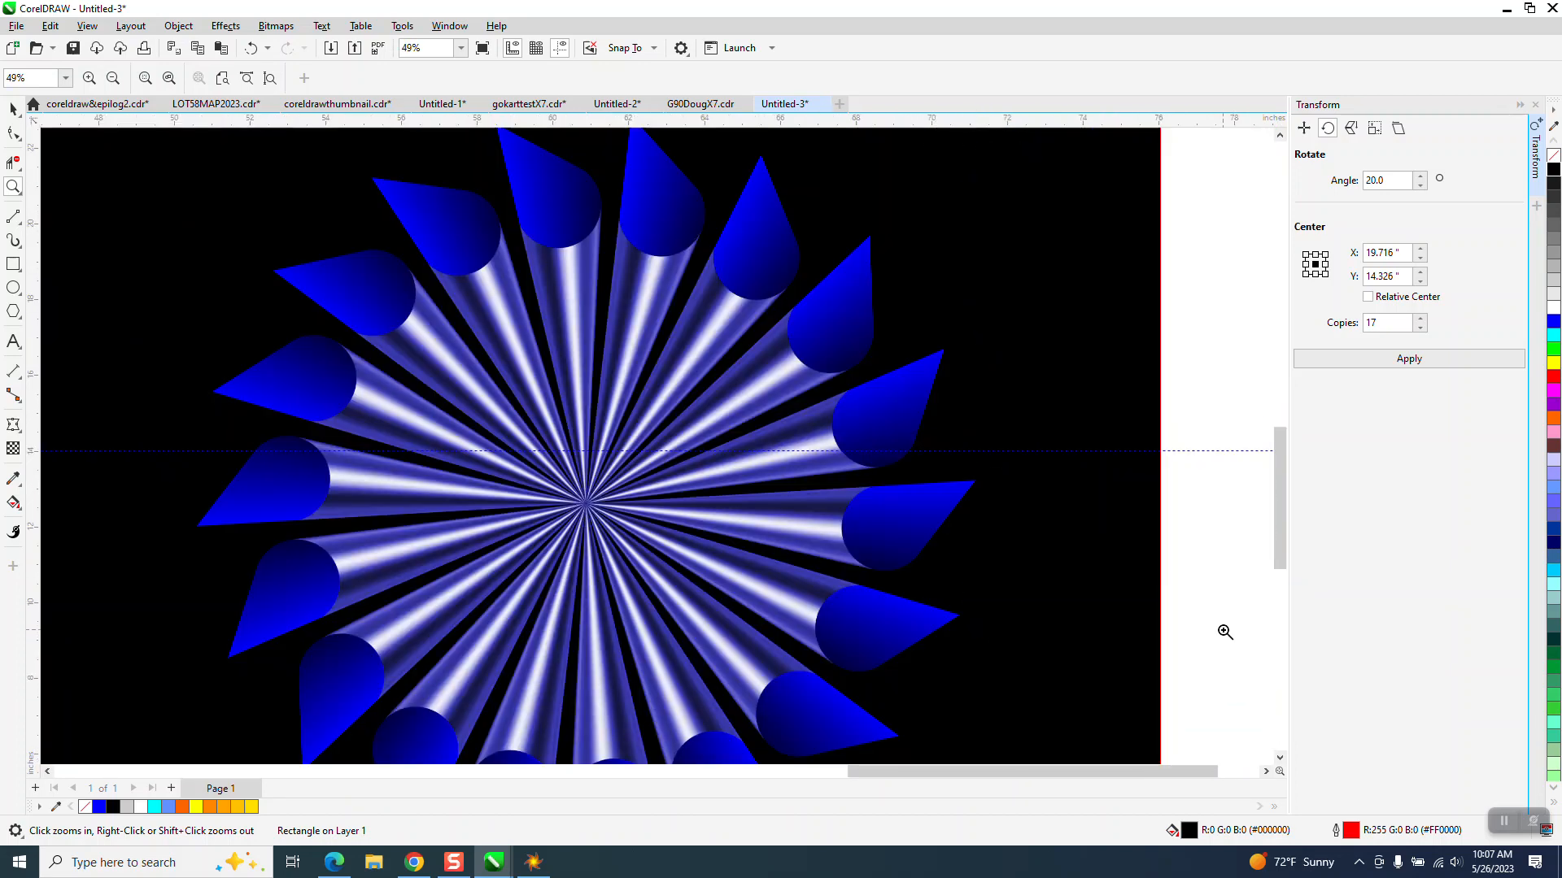
pyautogui.rightClick(749, 497)
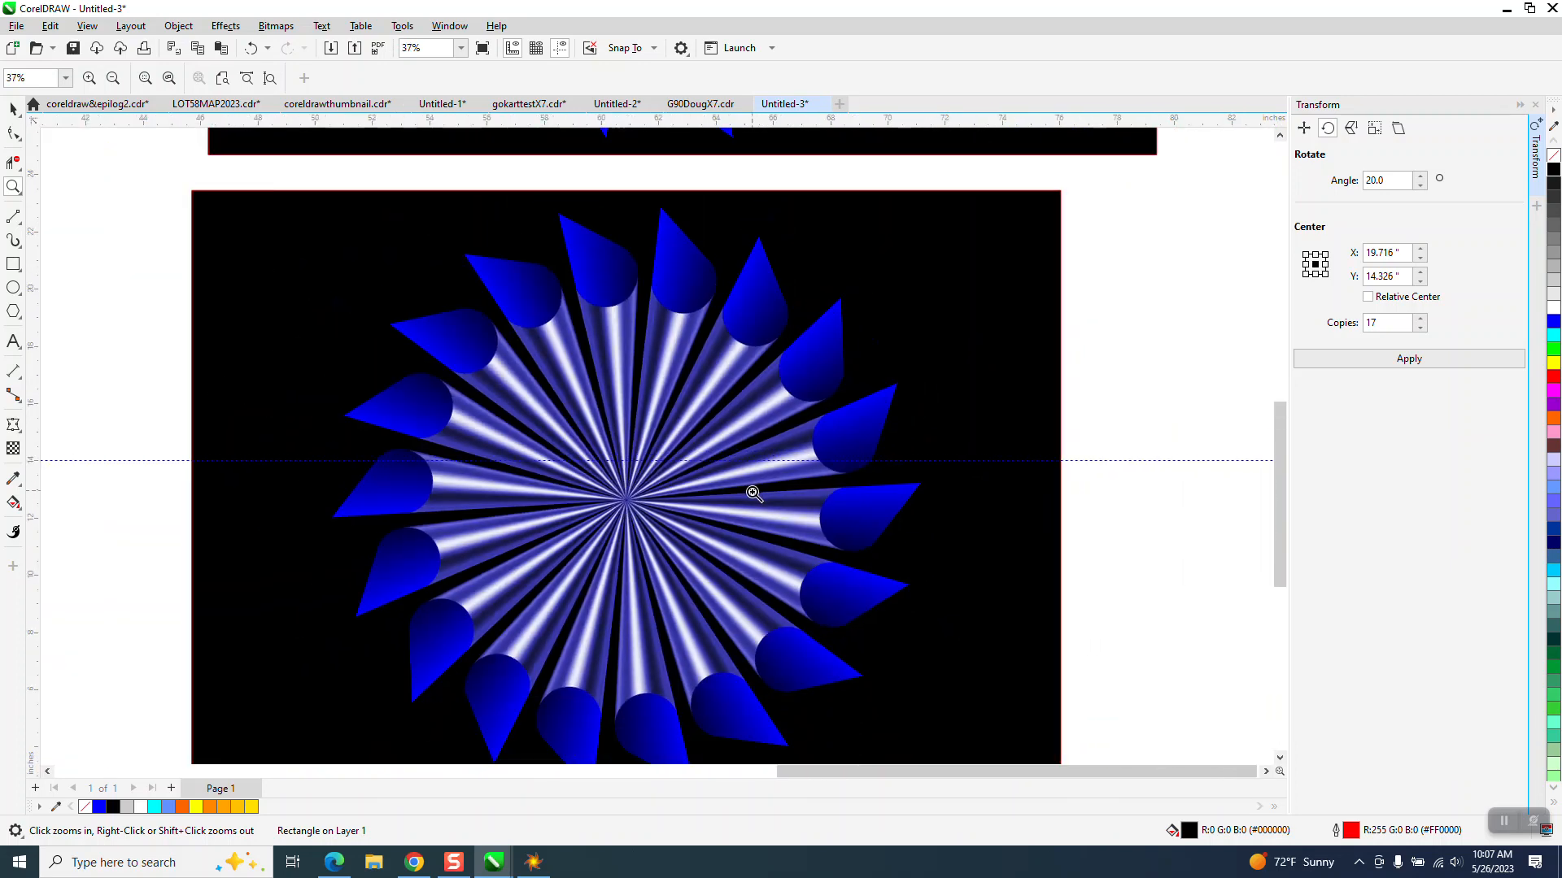
pyautogui.scroll(-3, 749, 502)
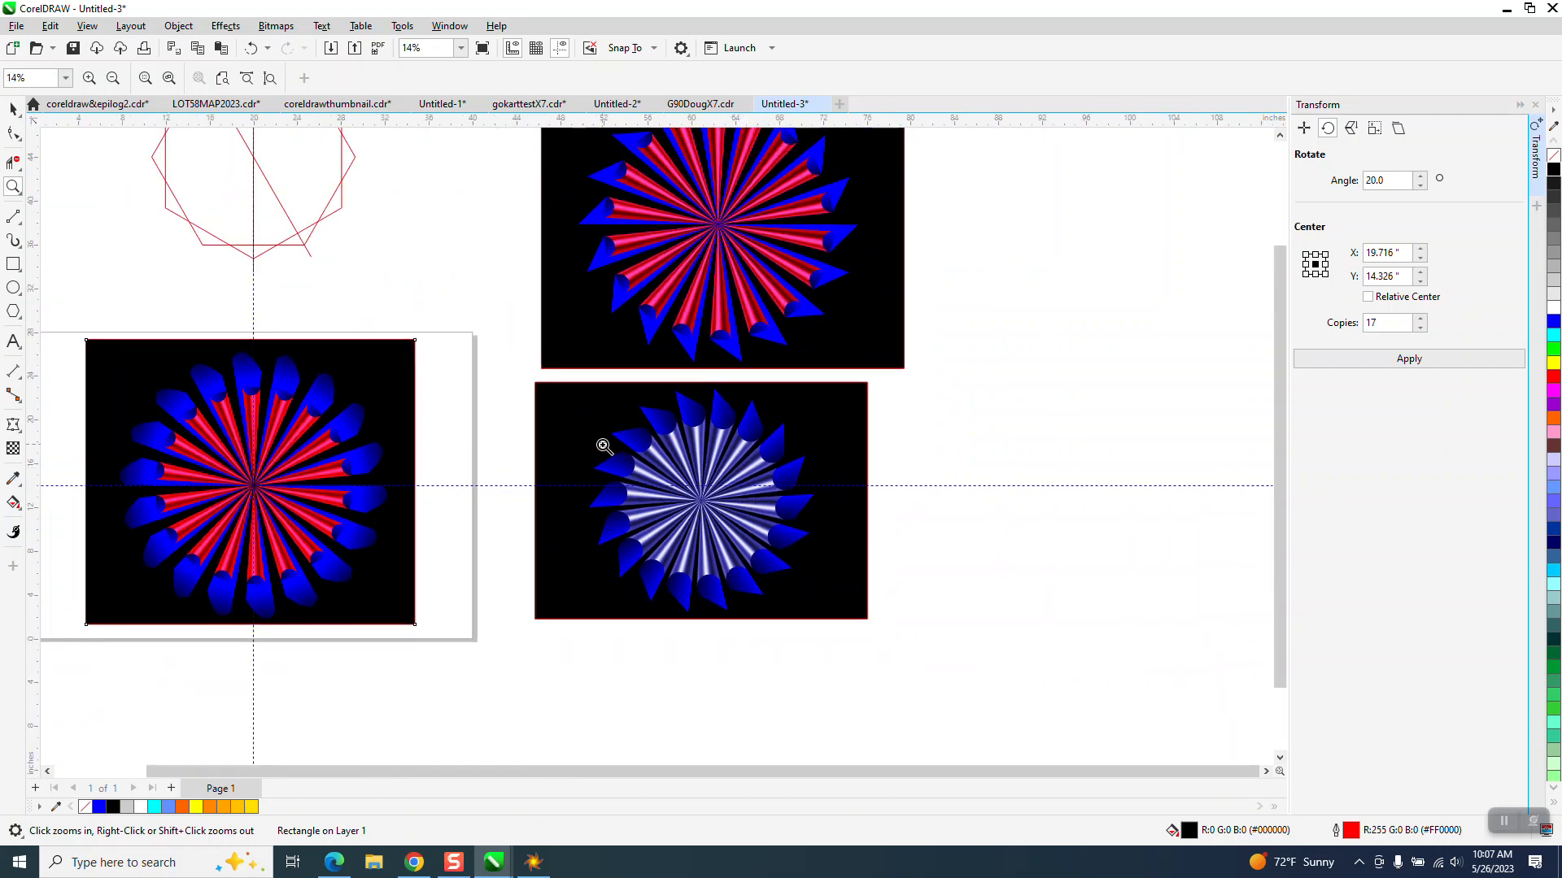
pyautogui.moveTo(669, 394); pyautogui.dragTo(740, 451)
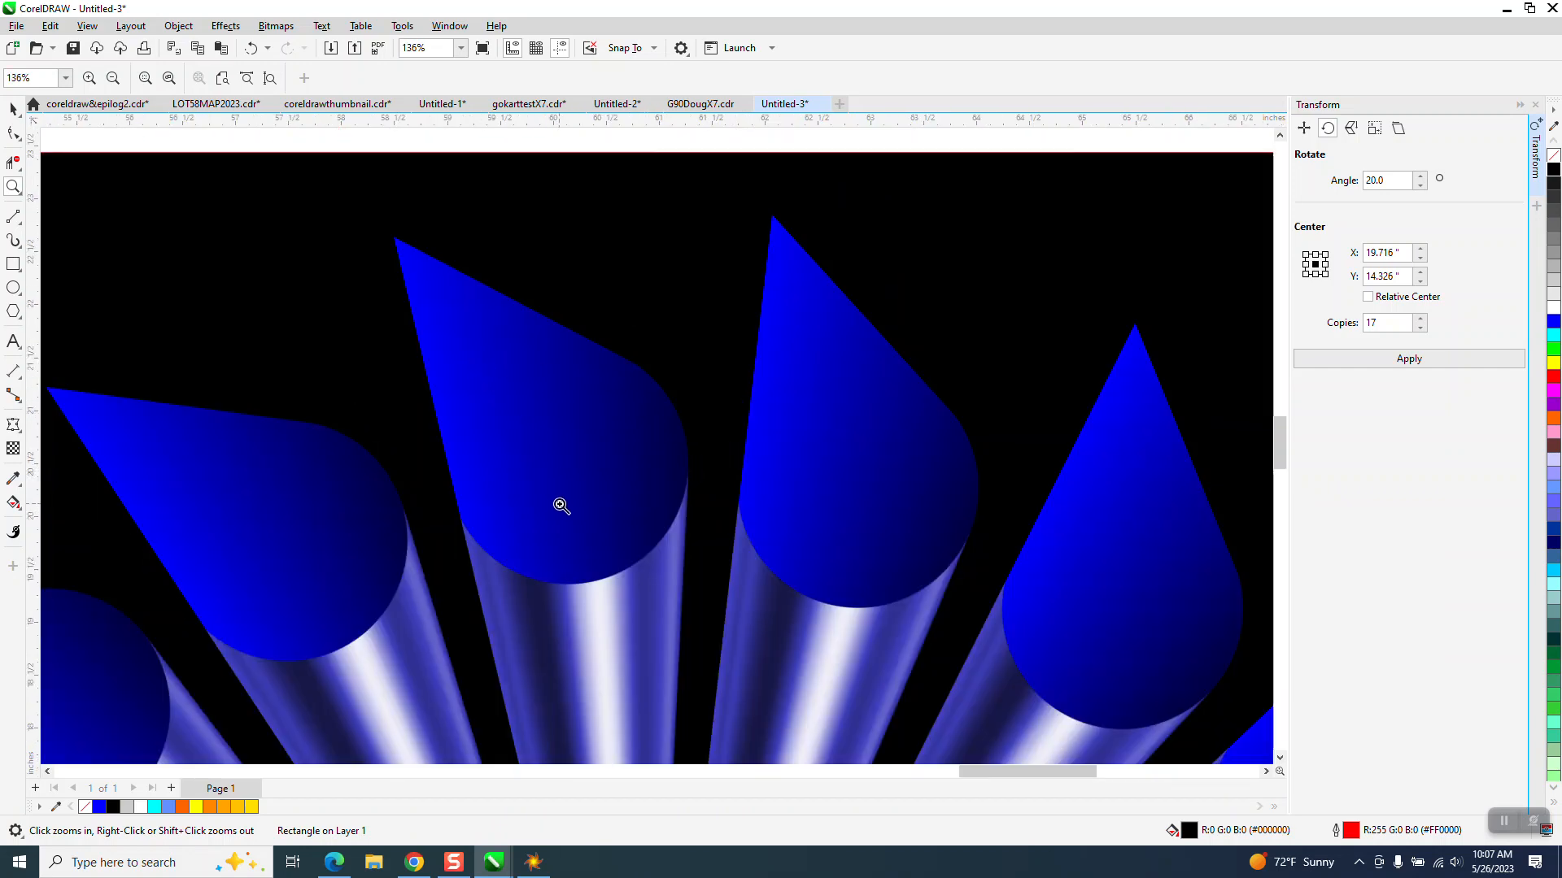
pyautogui.scroll(-6, 550, 495)
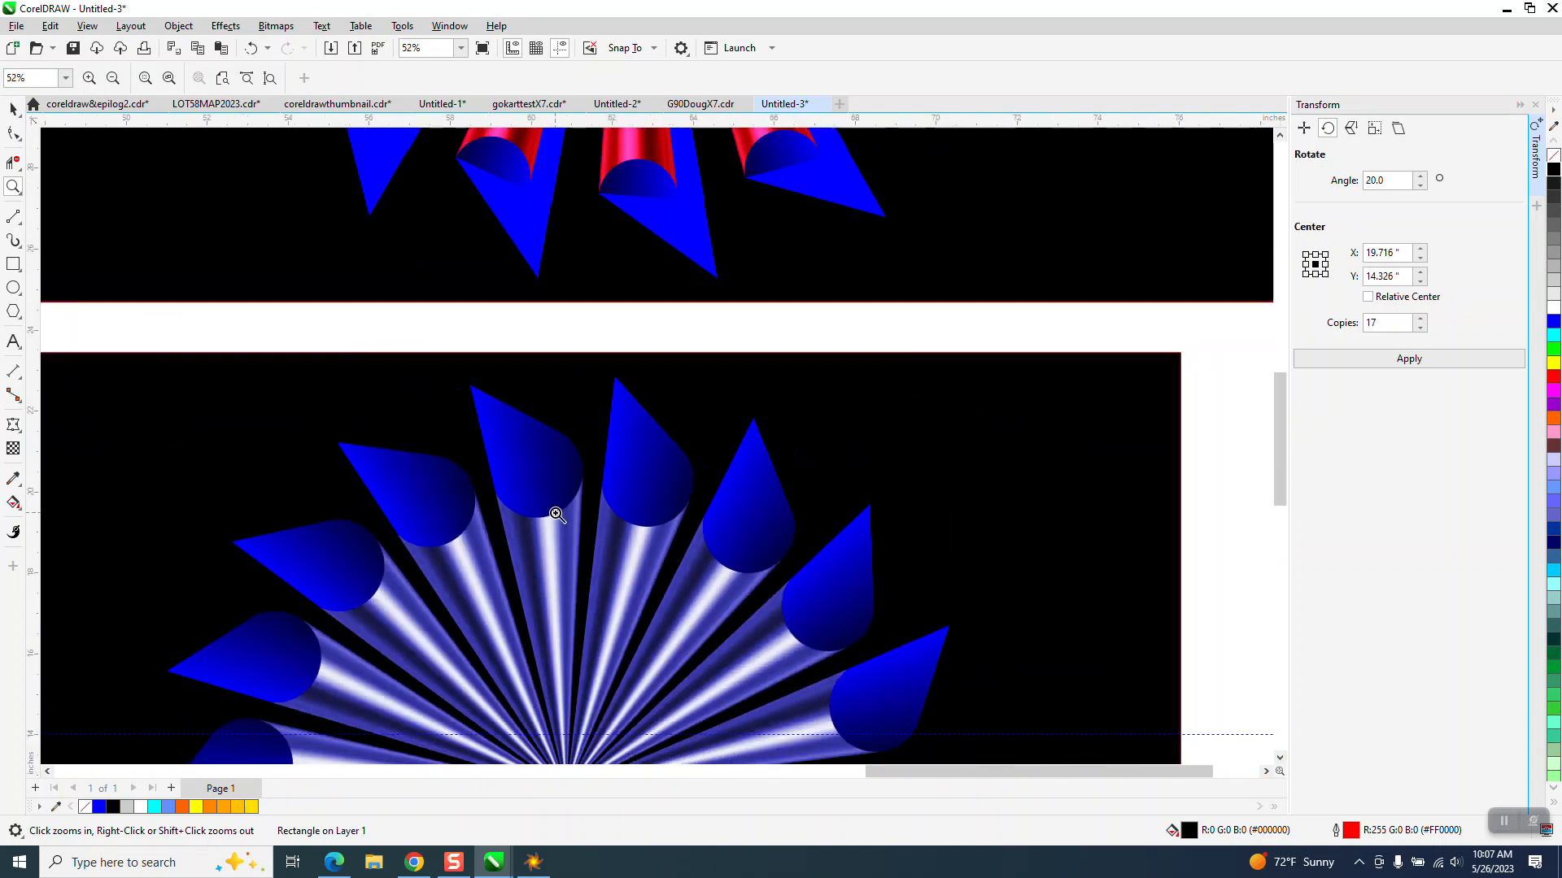
pyautogui.scroll(-1, 558, 517)
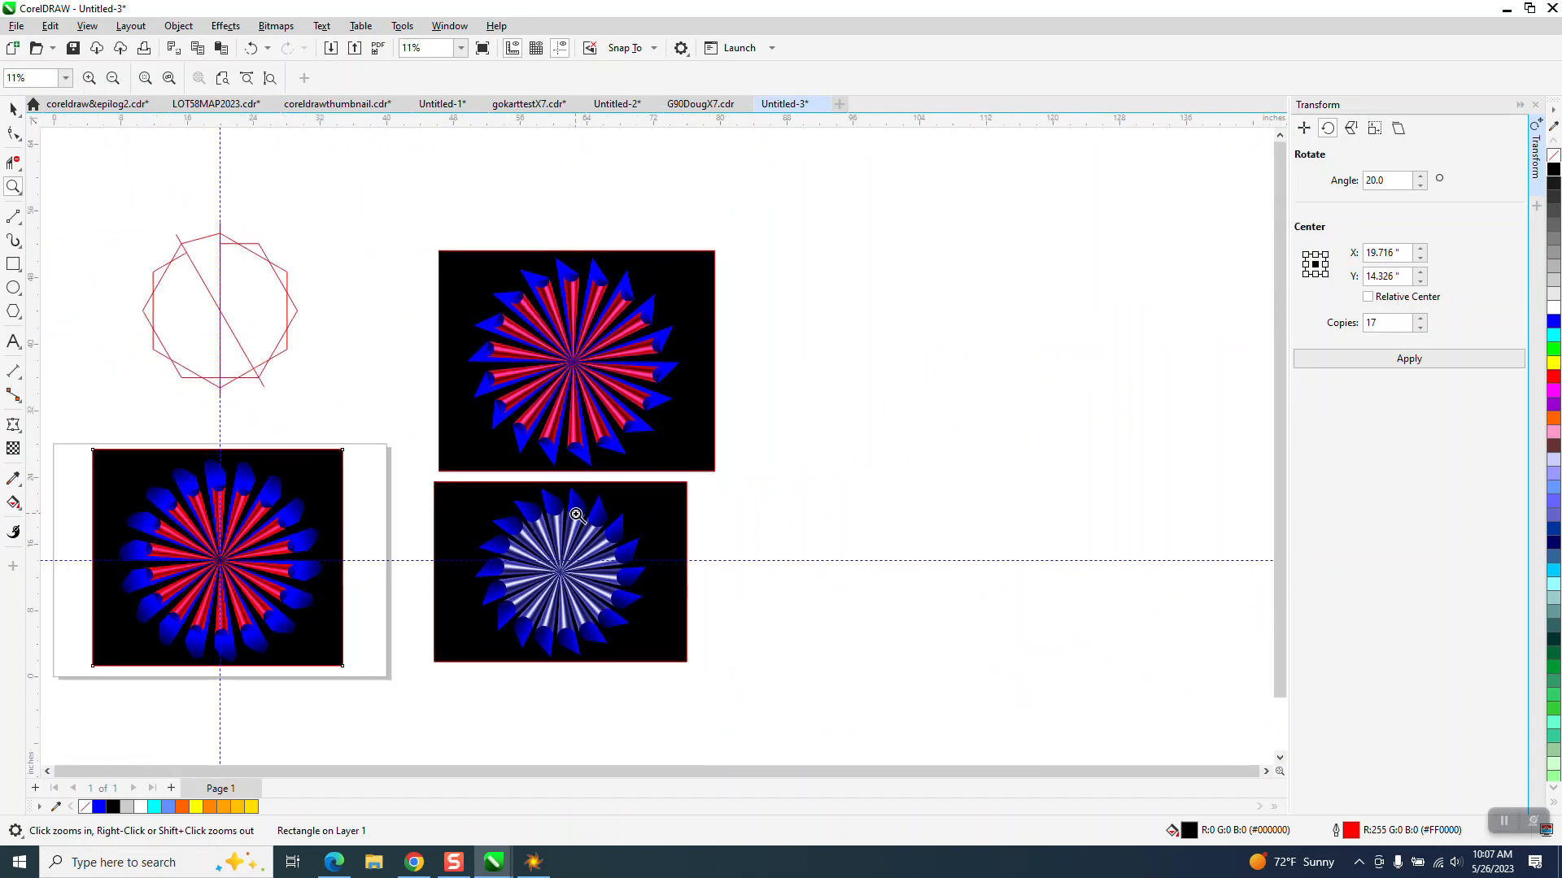
pyautogui.moveTo(132, 456); pyautogui.dragTo(686, 638)
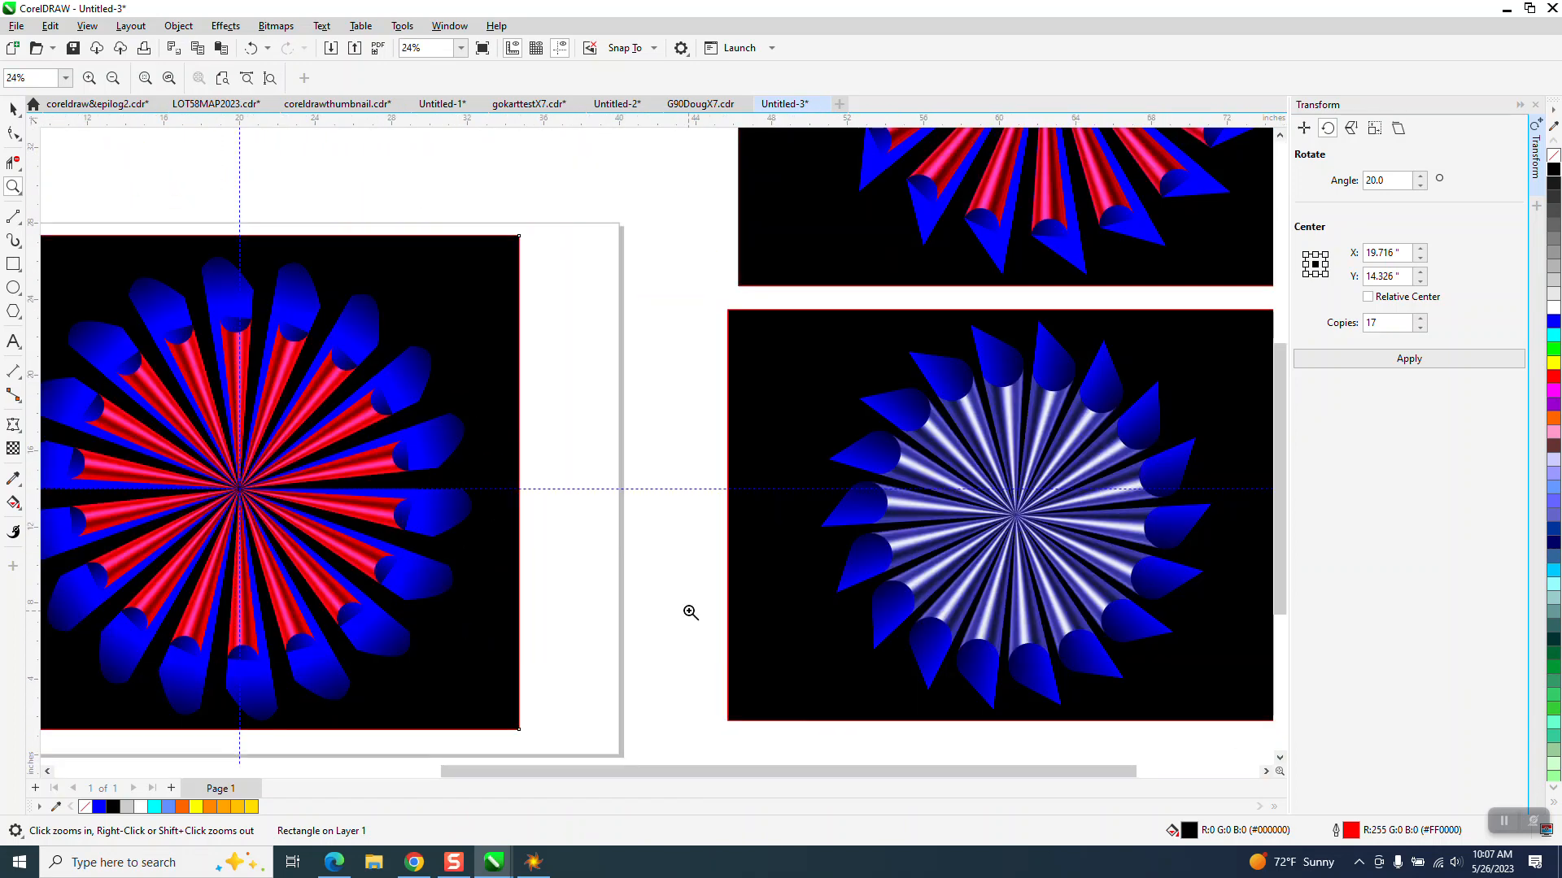